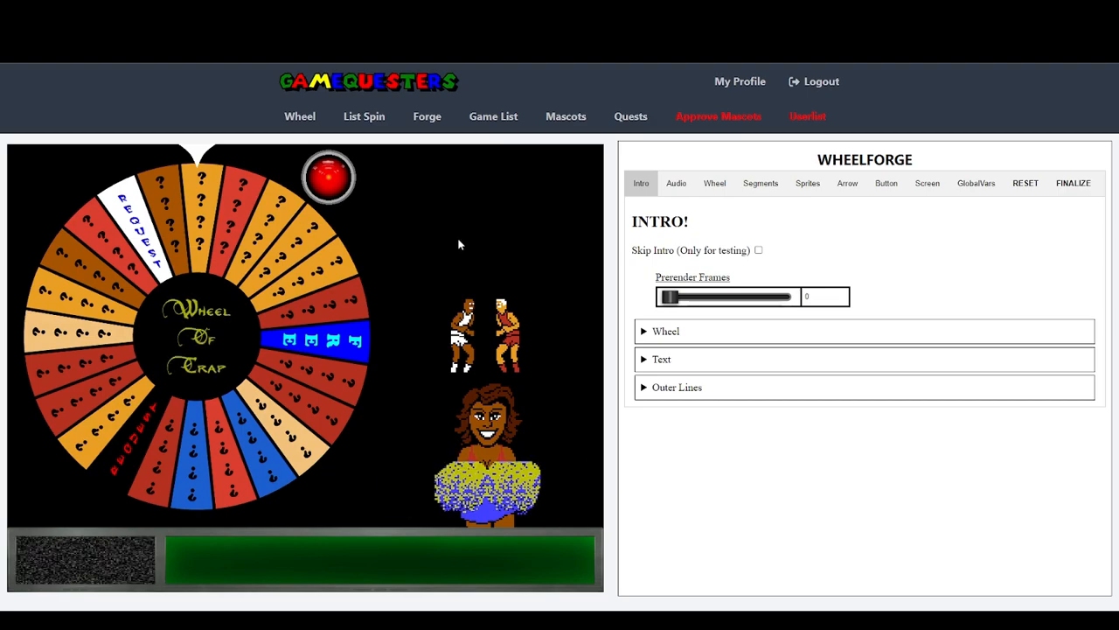
Step: Open the blackguy sprite's settings and bring up its animation sequences
{"action": "left_click", "coordinate": [805, 185]}
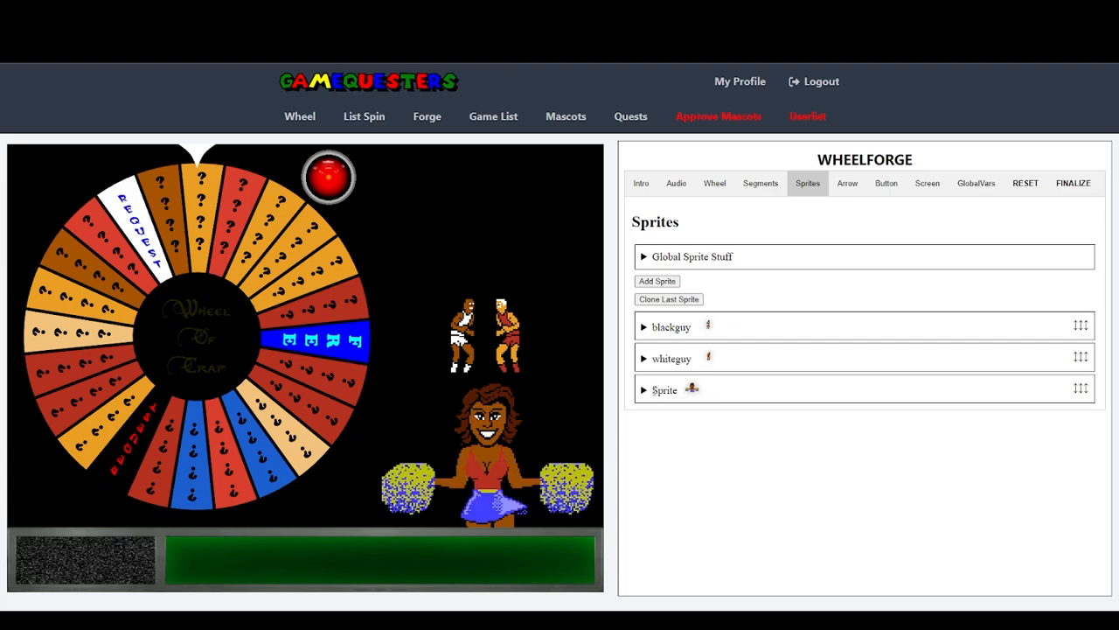
{"action": "left_click", "coordinate": [644, 327]}
{"action": "scroll", "coordinate": [654, 354], "scroll_direction": "down", "scroll_amount": 3}
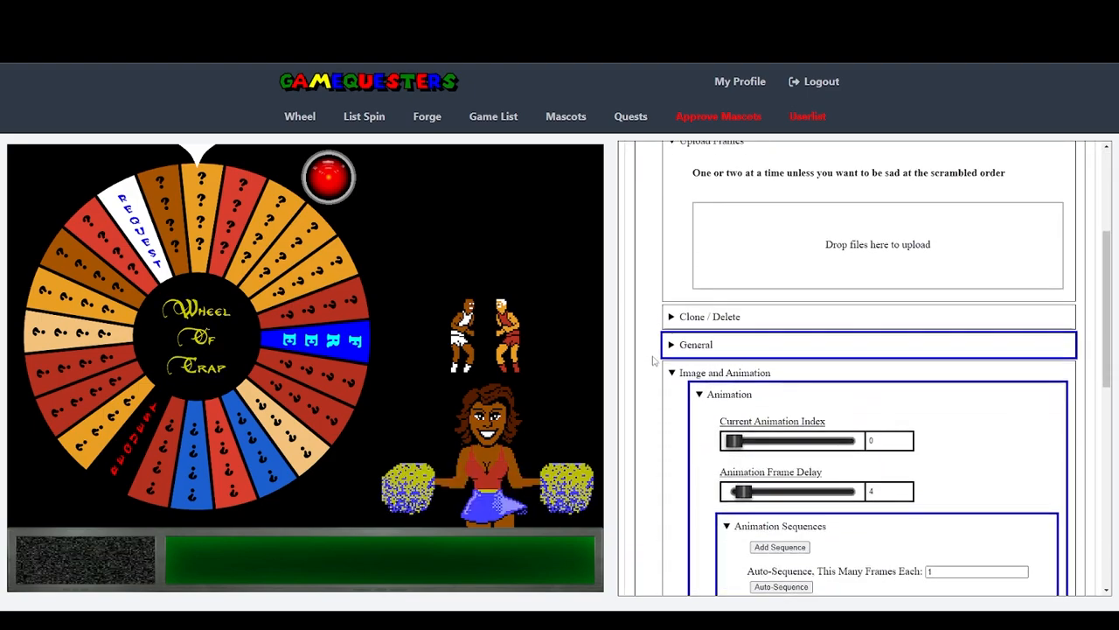
{"action": "scroll", "coordinate": [651, 347], "scroll_direction": "up", "scroll_amount": 3}
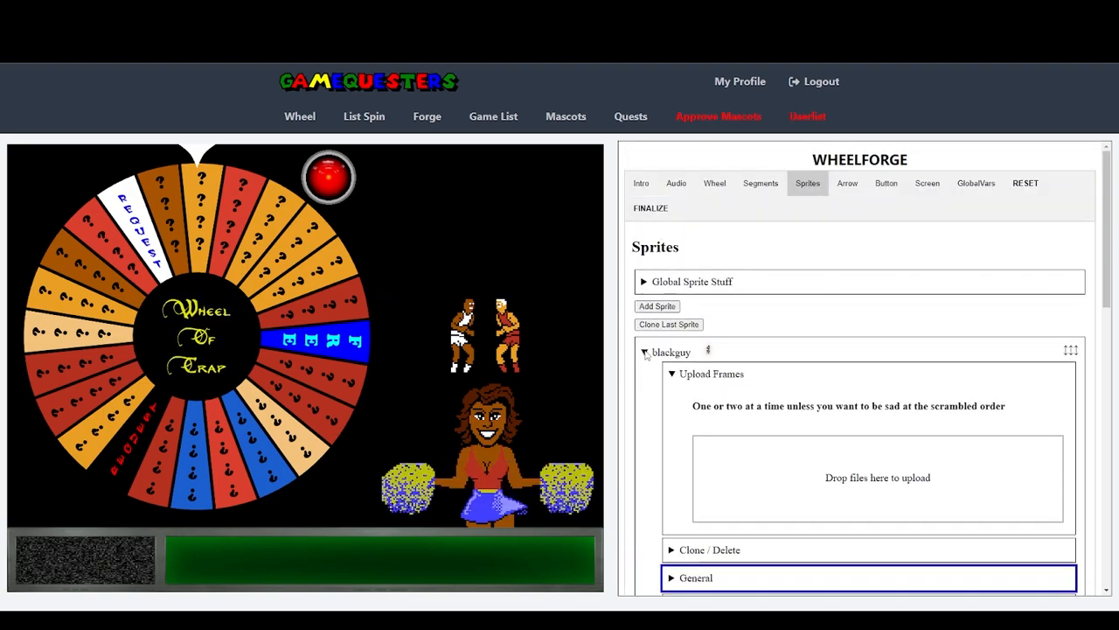
{"action": "left_click", "coordinate": [646, 353]}
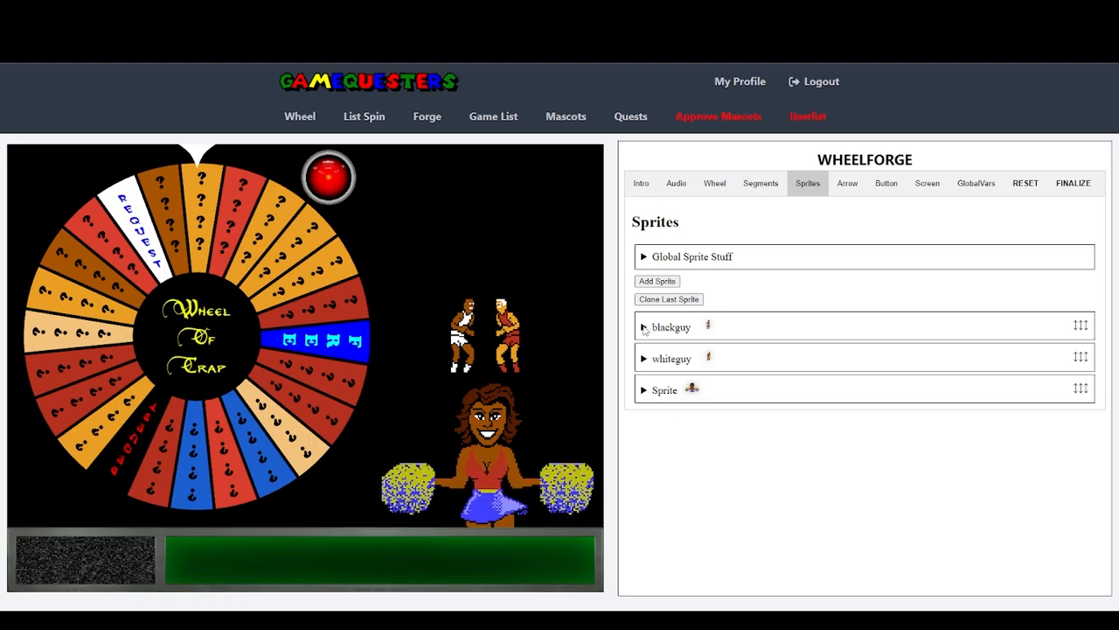
{"action": "left_click", "coordinate": [643, 327]}
{"action": "scroll", "coordinate": [655, 359], "scroll_direction": "down", "scroll_amount": 3}
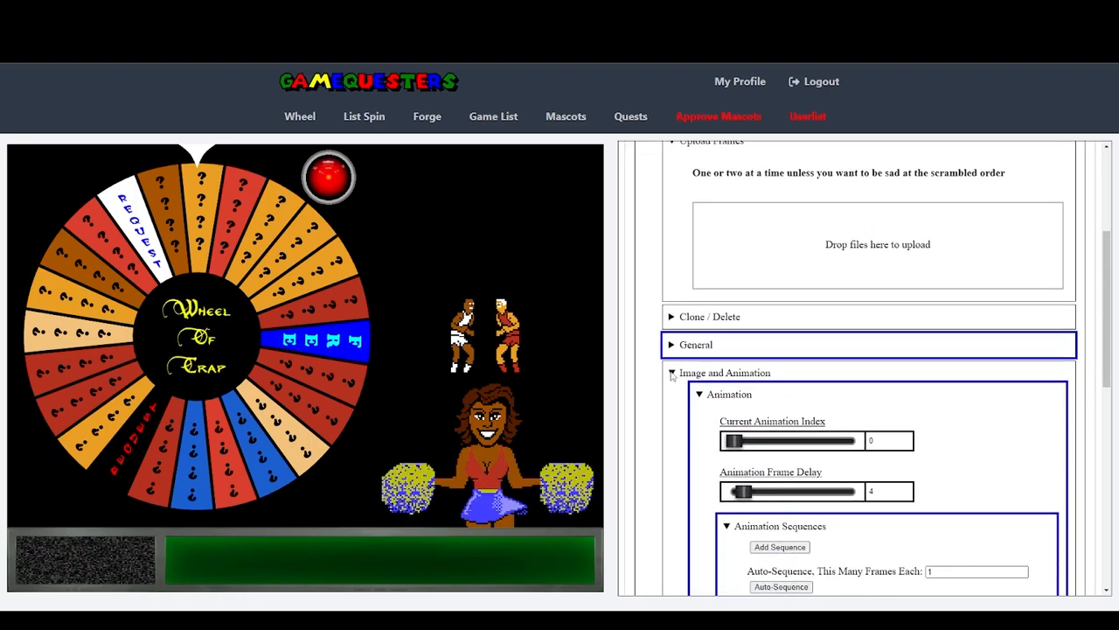
{"action": "scroll", "coordinate": [691, 380], "scroll_direction": "down", "scroll_amount": 5}
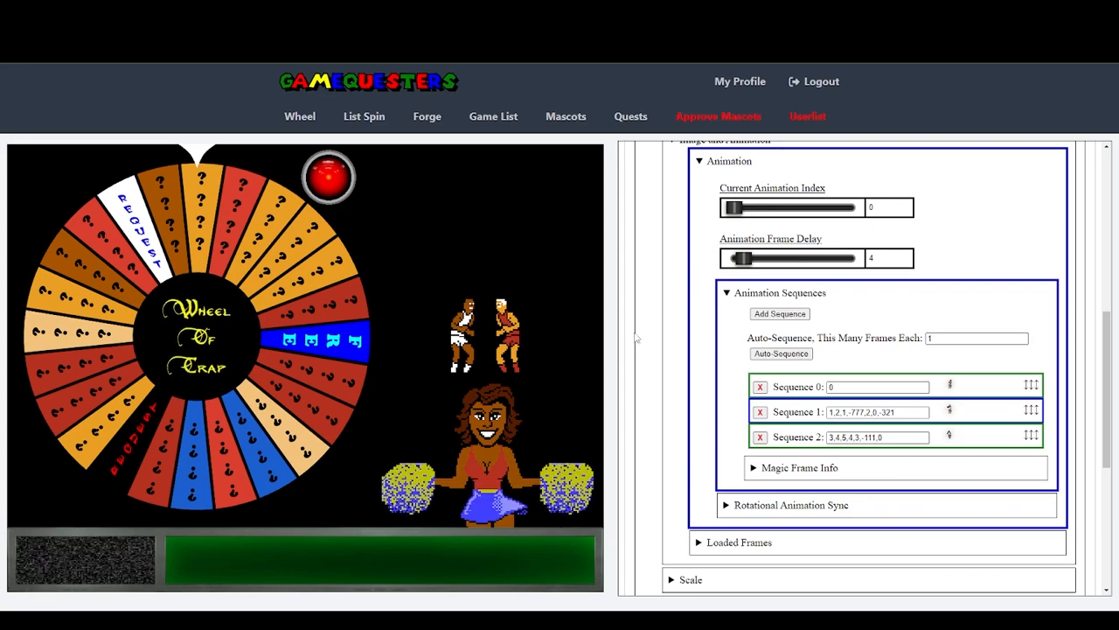
Step: Preview the blackguy sprite's other animations by setting the current animation index to 1 and finally to 2
{"action": "left_click", "coordinate": [906, 205]}
{"action": "left_click", "coordinate": [866, 387]}
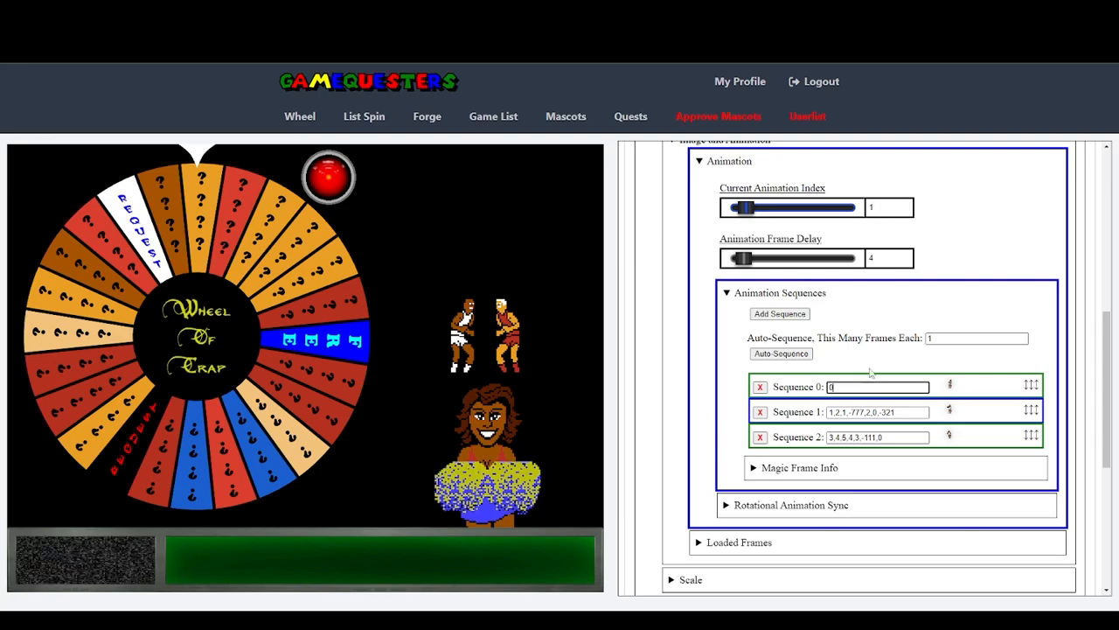
{"action": "left_click", "coordinate": [905, 204]}
{"action": "left_click", "coordinate": [855, 389]}
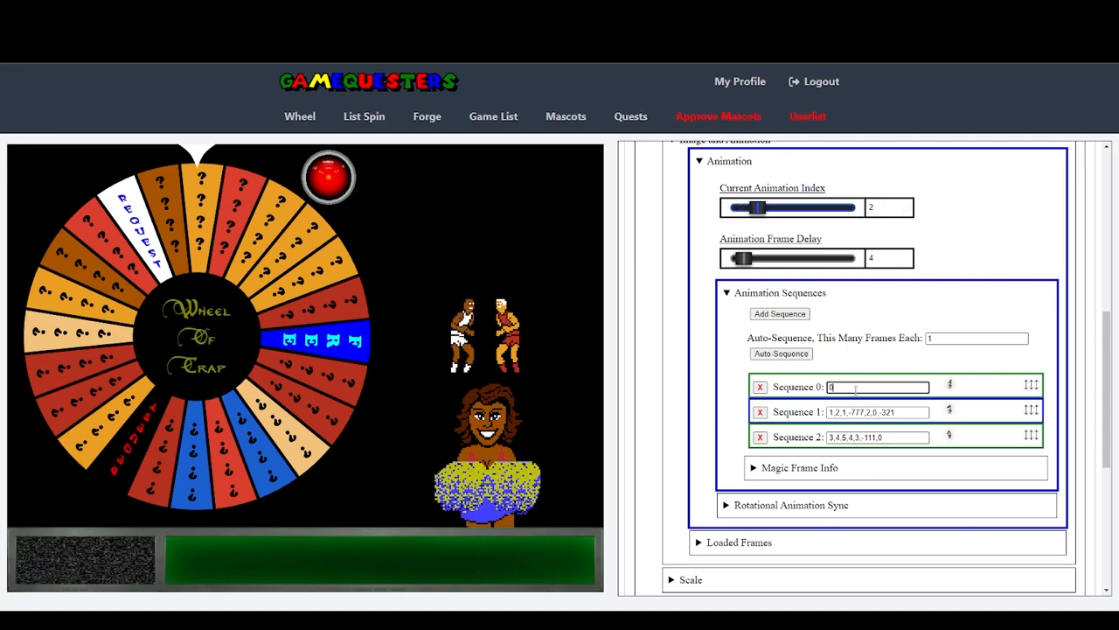
Step: Examine the -111,0 ending of the blackguy sprite's Sequence 2 against the magic frame reference
{"action": "left_click_drag", "start_coordinate": [865, 438], "coordinate": [889, 437]}
{"action": "left_click", "coordinate": [857, 386]}
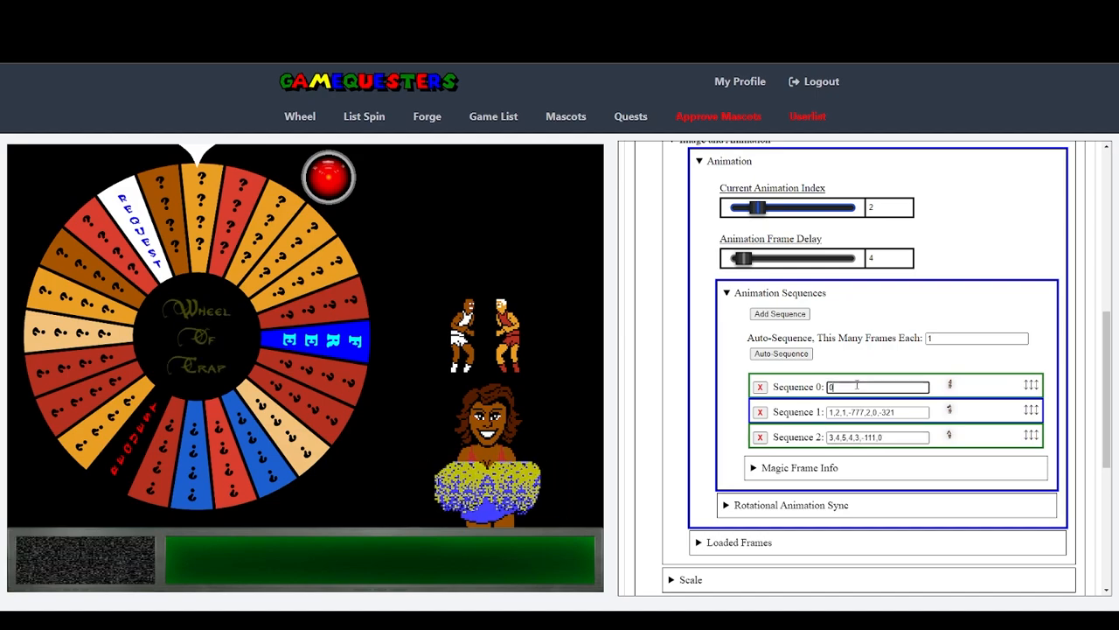
{"action": "left_click", "coordinate": [879, 437]}
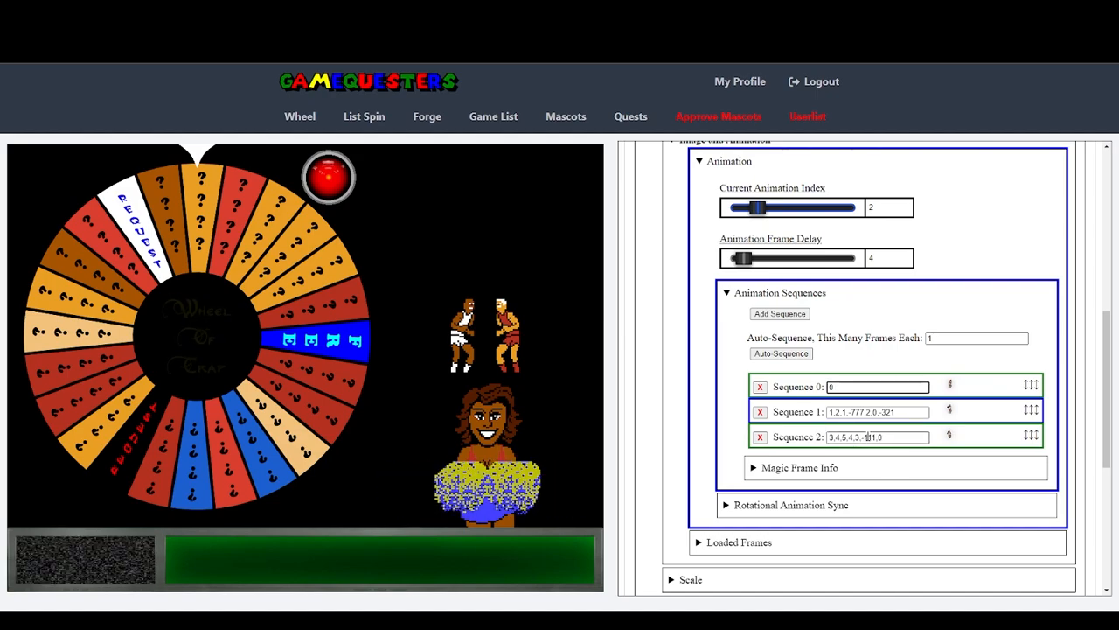
{"action": "double_click", "coordinate": [867, 437]}
{"action": "left_click", "coordinate": [781, 469]}
{"action": "scroll", "coordinate": [813, 504], "scroll_direction": "down", "scroll_amount": 1}
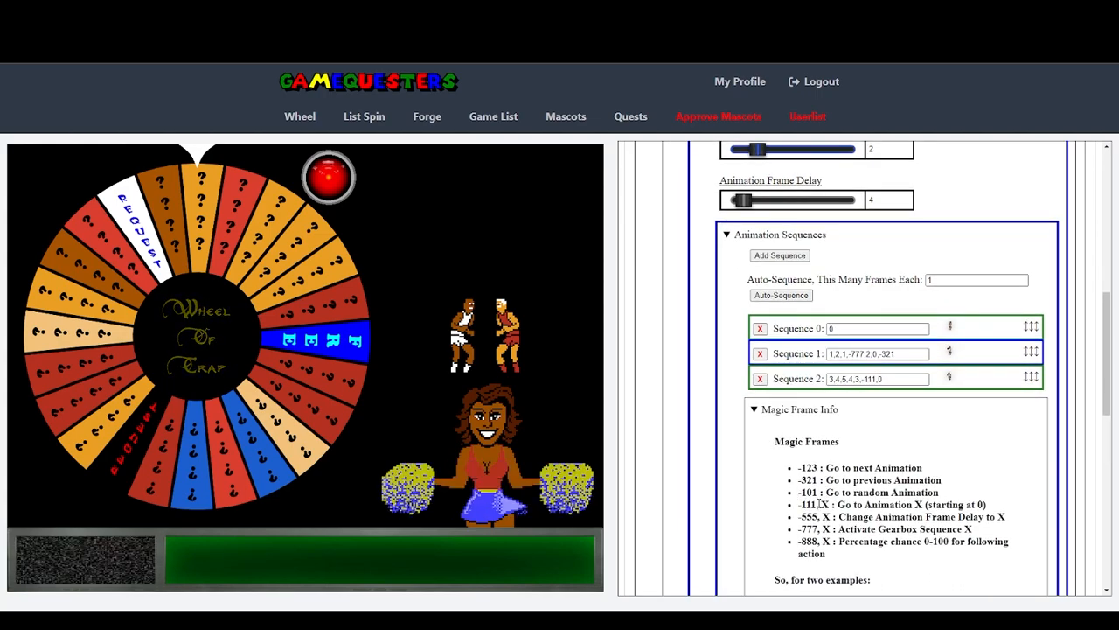
{"action": "left_click", "coordinate": [879, 379]}
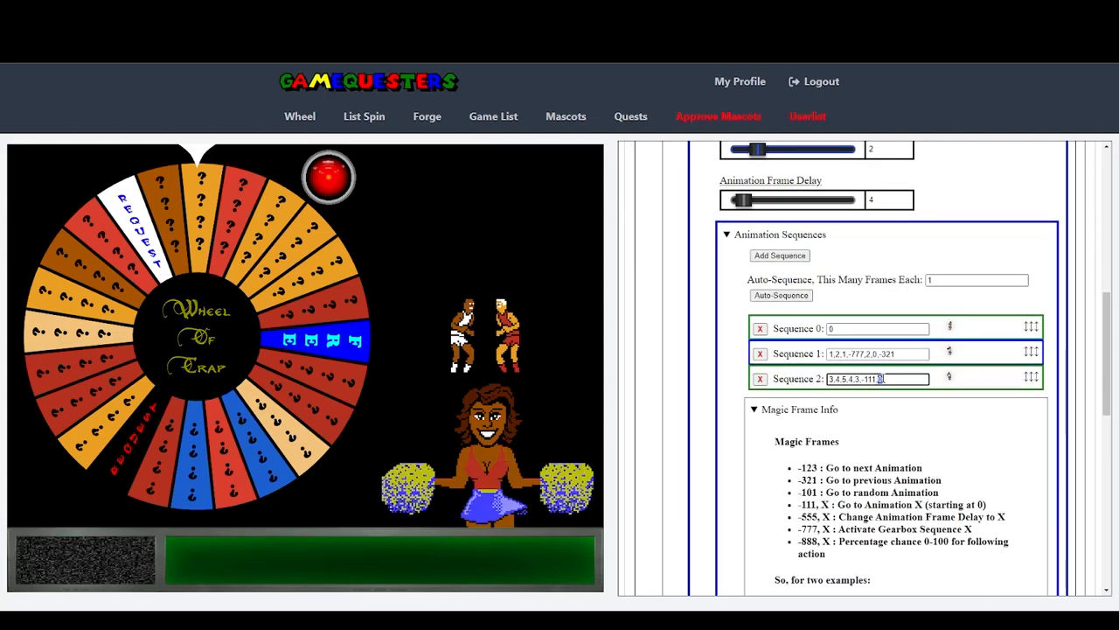
{"action": "left_click_drag", "start_coordinate": [786, 330], "coordinate": [823, 331]}
{"action": "left_click", "coordinate": [897, 377]}
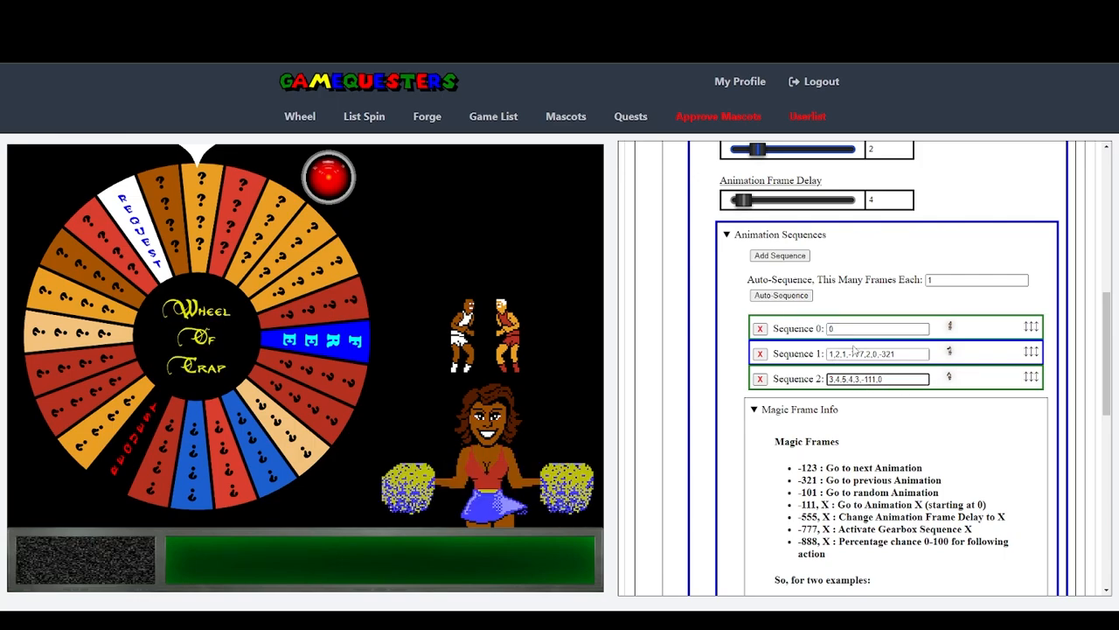
{"action": "left_click_drag", "start_coordinate": [862, 378], "coordinate": [894, 374]}
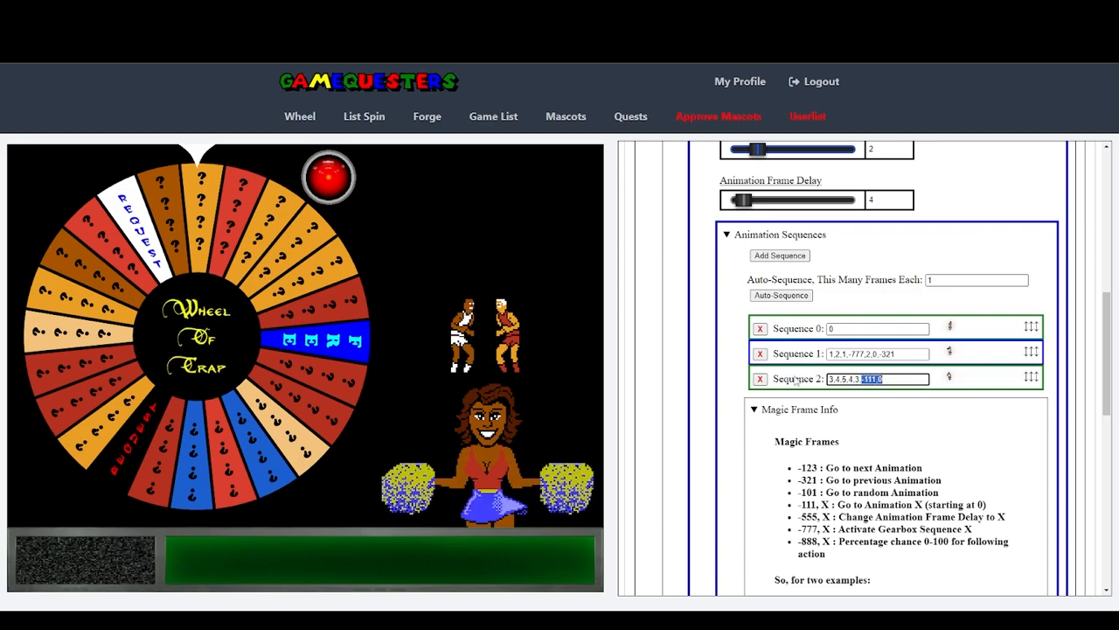
{"action": "left_click", "coordinate": [756, 409]}
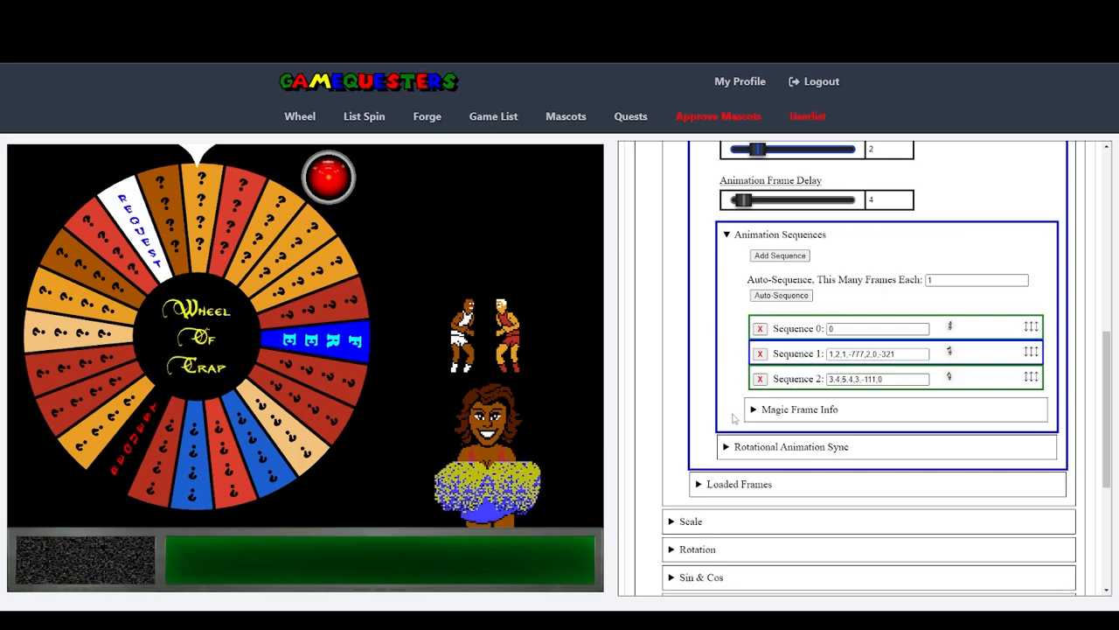
Step: Examine the -777,2 magic frame code in Sequence 1 of the blackguy sprite
{"action": "scroll", "coordinate": [813, 446], "scroll_direction": "up", "scroll_amount": 2}
{"action": "double_click", "coordinate": [872, 494]}
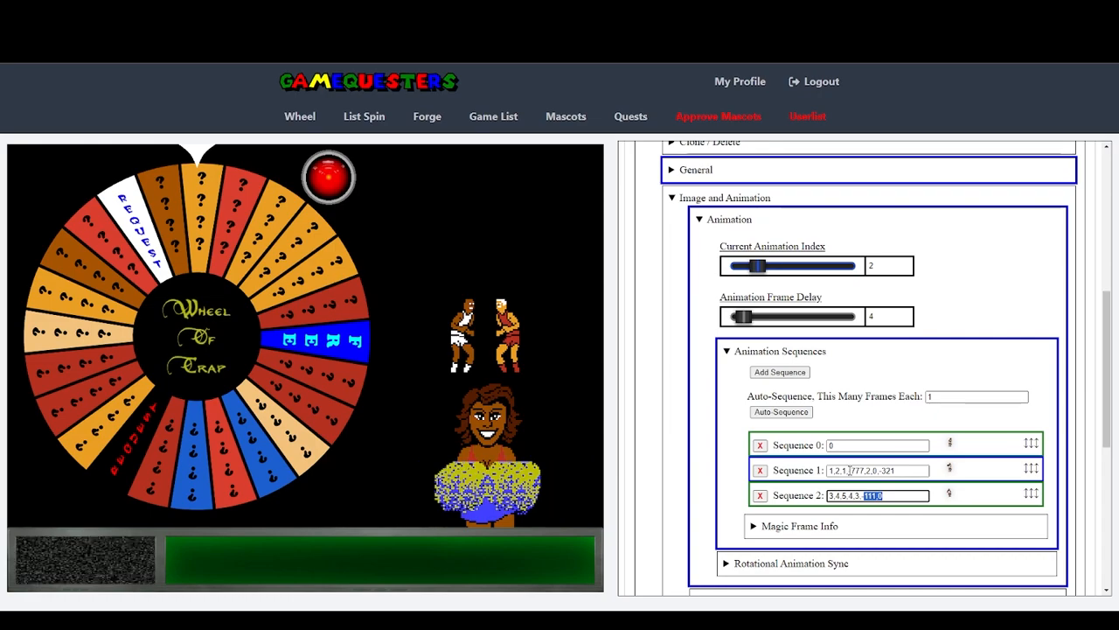
{"action": "left_click_drag", "start_coordinate": [851, 470], "coordinate": [871, 469]}
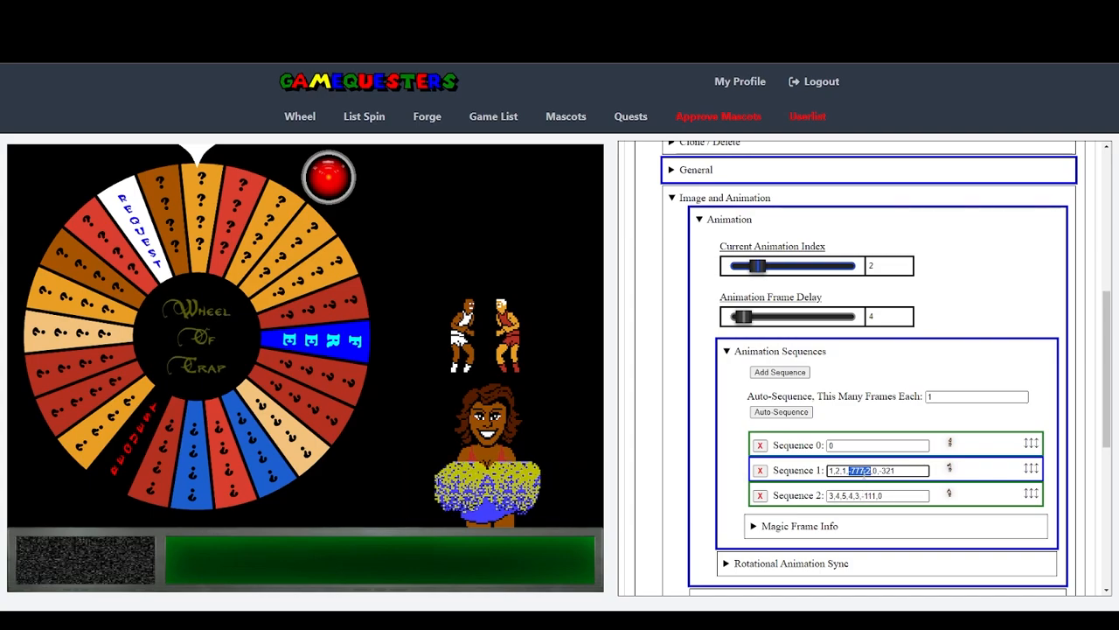
{"action": "left_click", "coordinate": [845, 471]}
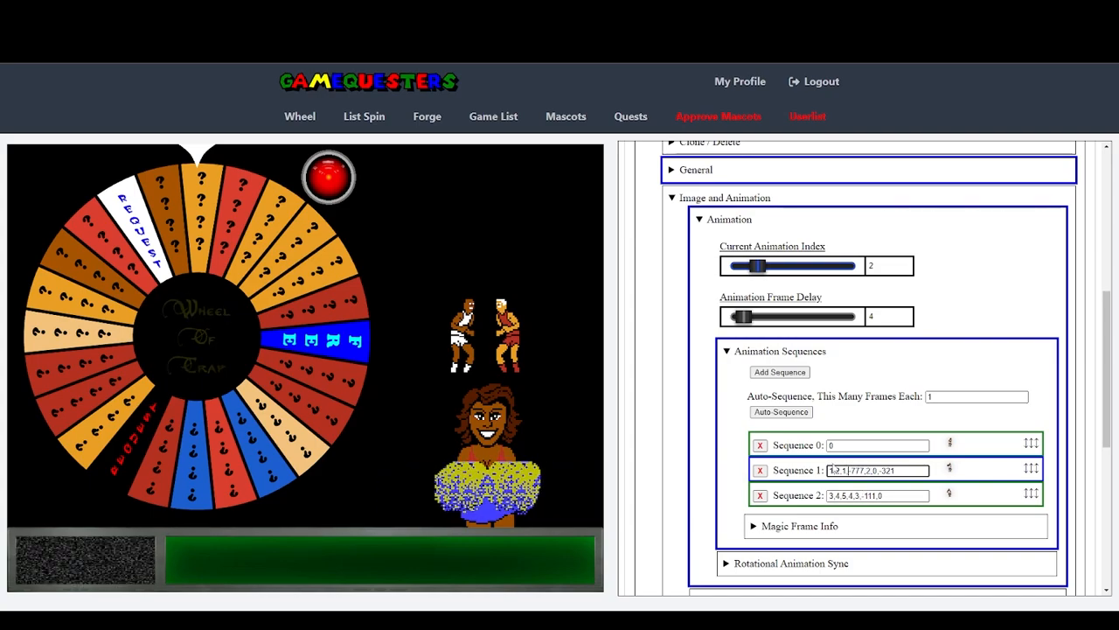
{"action": "left_click_drag", "start_coordinate": [847, 471], "coordinate": [867, 468]}
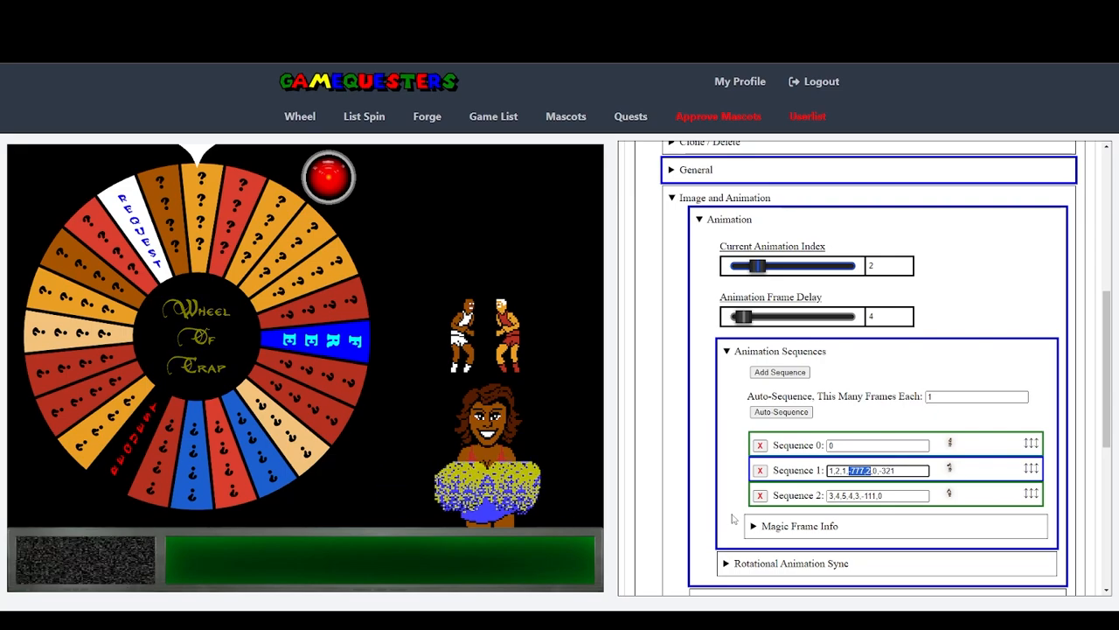
Step: Collapse the blackguy sprite's image and animation settings and inspect its gearbox sequence setting
{"action": "scroll", "coordinate": [626, 400], "scroll_direction": "up", "scroll_amount": 5}
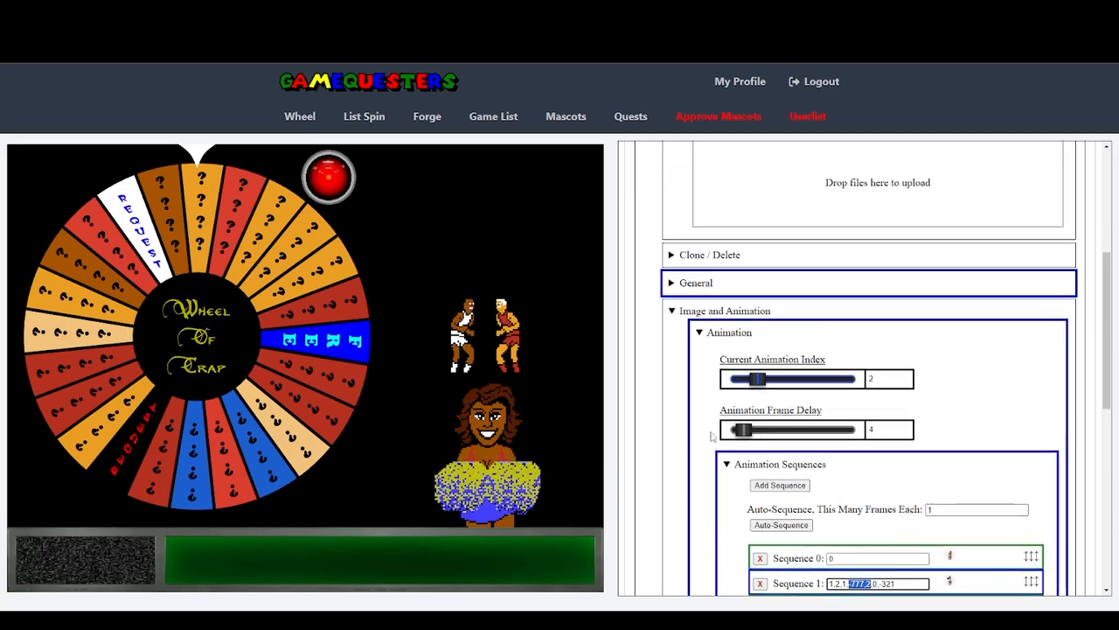
{"action": "scroll", "coordinate": [672, 378], "scroll_direction": "down", "scroll_amount": 3}
{"action": "left_click", "coordinate": [672, 374]}
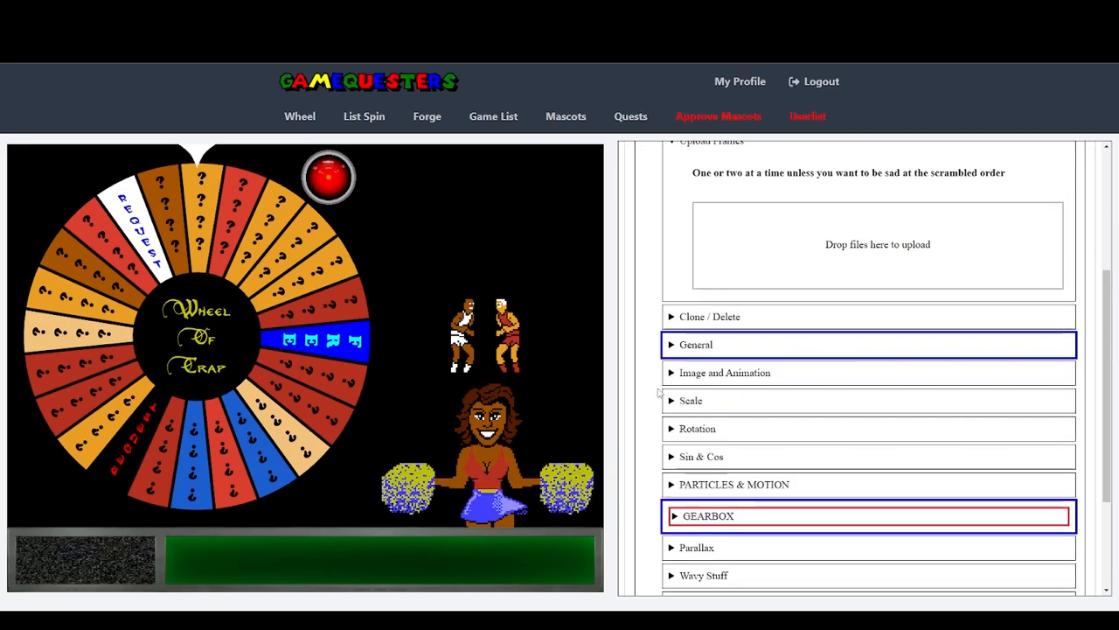
{"action": "scroll", "coordinate": [659, 389], "scroll_direction": "up", "scroll_amount": 3}
{"action": "scroll", "coordinate": [656, 370], "scroll_direction": "down", "scroll_amount": 4}
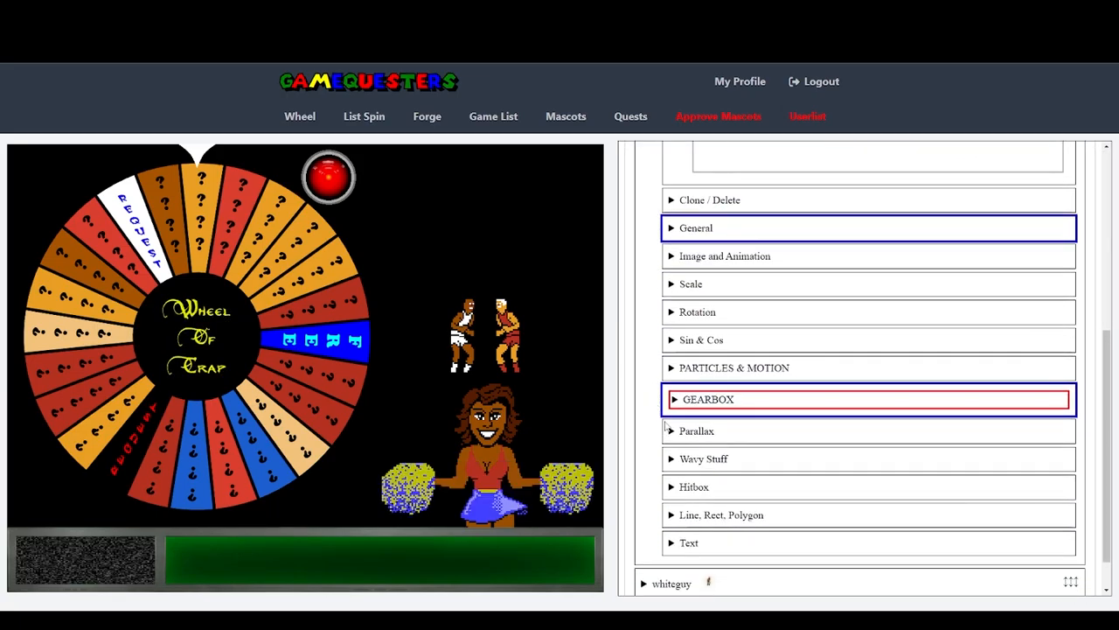
{"action": "left_click", "coordinate": [678, 401]}
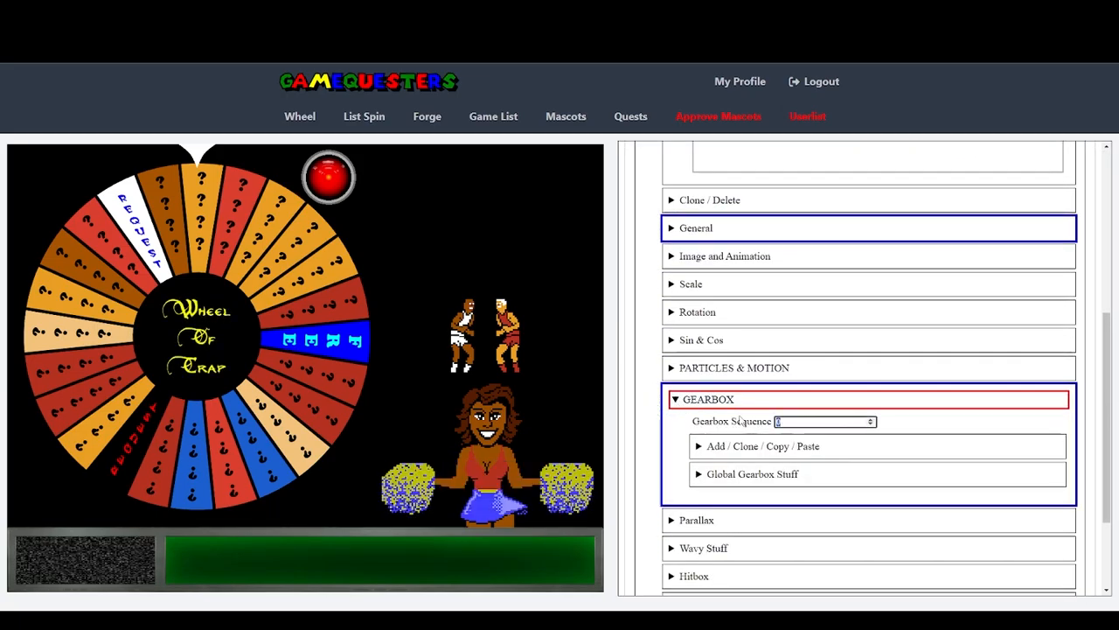
{"action": "left_click_drag", "start_coordinate": [687, 425], "coordinate": [770, 423]}
Step: Open the whiteguy sprite and collapse its animation settings to view its gearbox
{"action": "scroll", "coordinate": [646, 398], "scroll_direction": "up", "scroll_amount": 2}
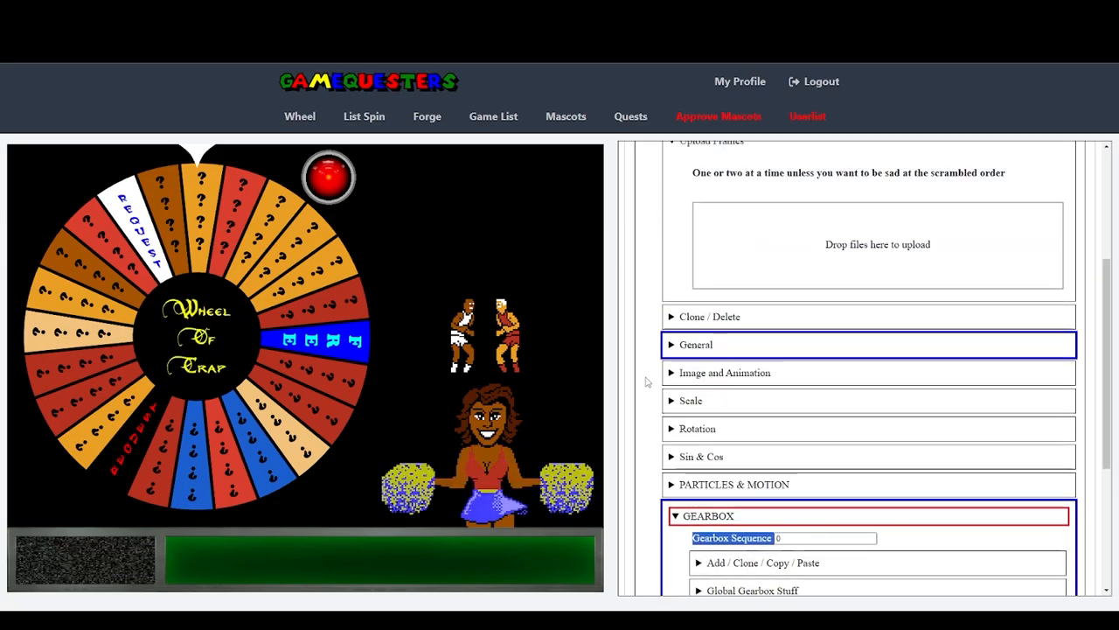
{"action": "scroll", "coordinate": [644, 411], "scroll_direction": "down", "scroll_amount": 3}
{"action": "left_click", "coordinate": [647, 535]}
{"action": "scroll", "coordinate": [645, 437], "scroll_direction": "down", "scroll_amount": 5}
{"action": "scroll", "coordinate": [645, 421], "scroll_direction": "down", "scroll_amount": 3}
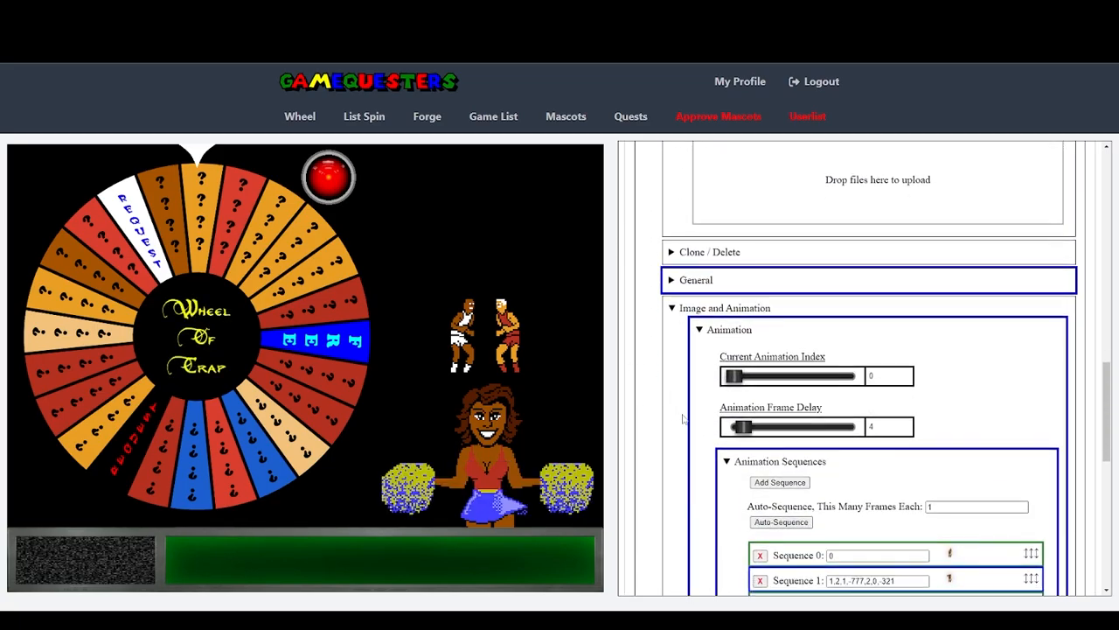
{"action": "left_click", "coordinate": [723, 362]}
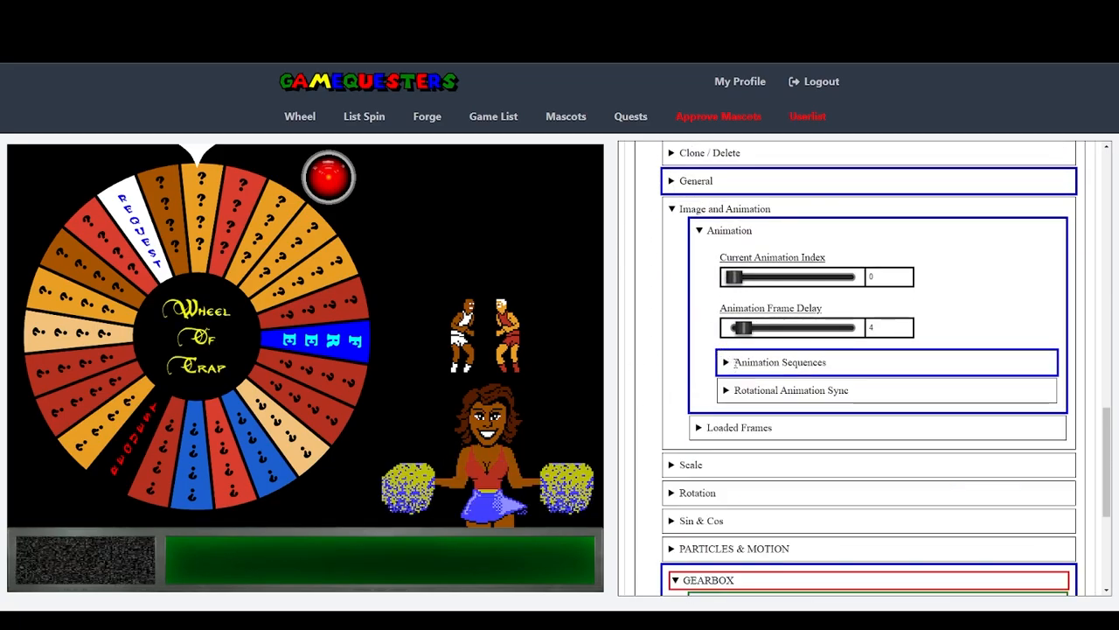
{"action": "left_click", "coordinate": [673, 209]}
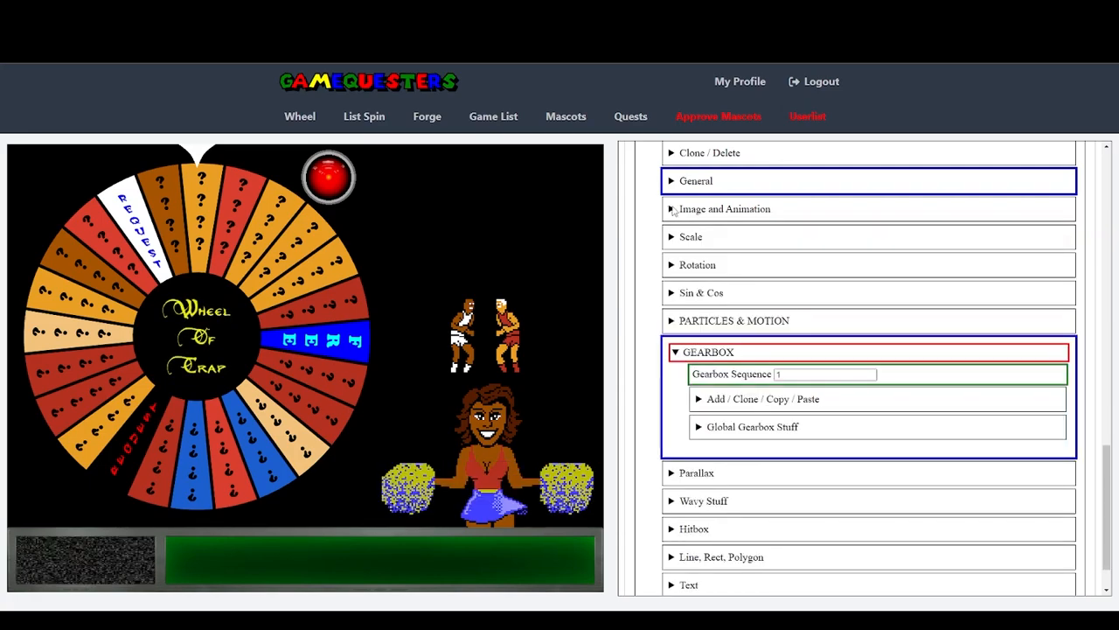
Step: Disable and re-enable the Flipped rendering option of the whiteguy sprite to see its effect
{"action": "left_click", "coordinate": [682, 185]}
{"action": "left_click", "coordinate": [704, 465]}
{"action": "scroll", "coordinate": [711, 472], "scroll_direction": "down", "scroll_amount": 1}
{"action": "scroll", "coordinate": [711, 472], "scroll_direction": "down", "scroll_amount": 1}
{"action": "left_click", "coordinate": [762, 480]}
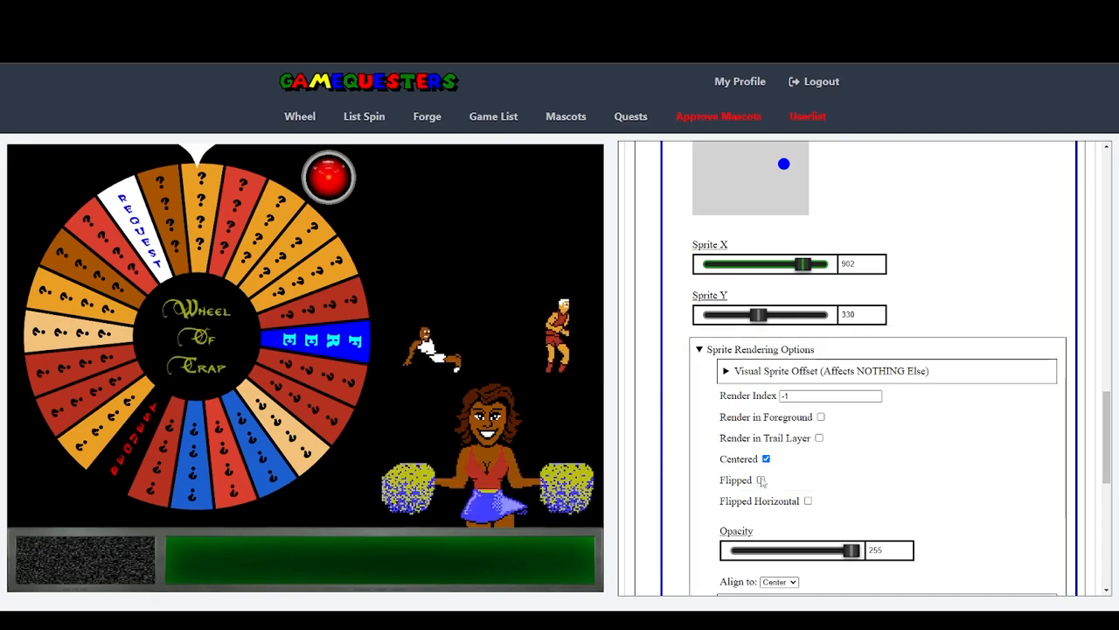
{"action": "left_click", "coordinate": [762, 480]}
{"action": "scroll", "coordinate": [689, 414], "scroll_direction": "up", "scroll_amount": 4}
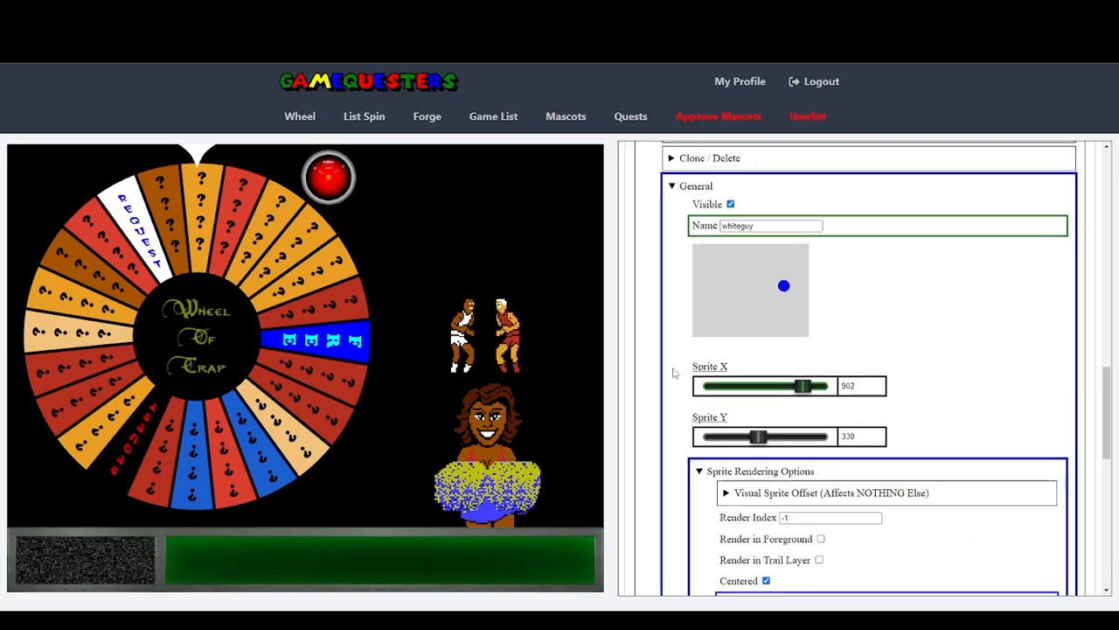
{"action": "left_click", "coordinate": [688, 414]}
Step: Check the whiteguy sprite's gearbox sequence setting and return to the blackguy sprite's gearbox
{"action": "scroll", "coordinate": [678, 385], "scroll_direction": "down", "scroll_amount": 3}
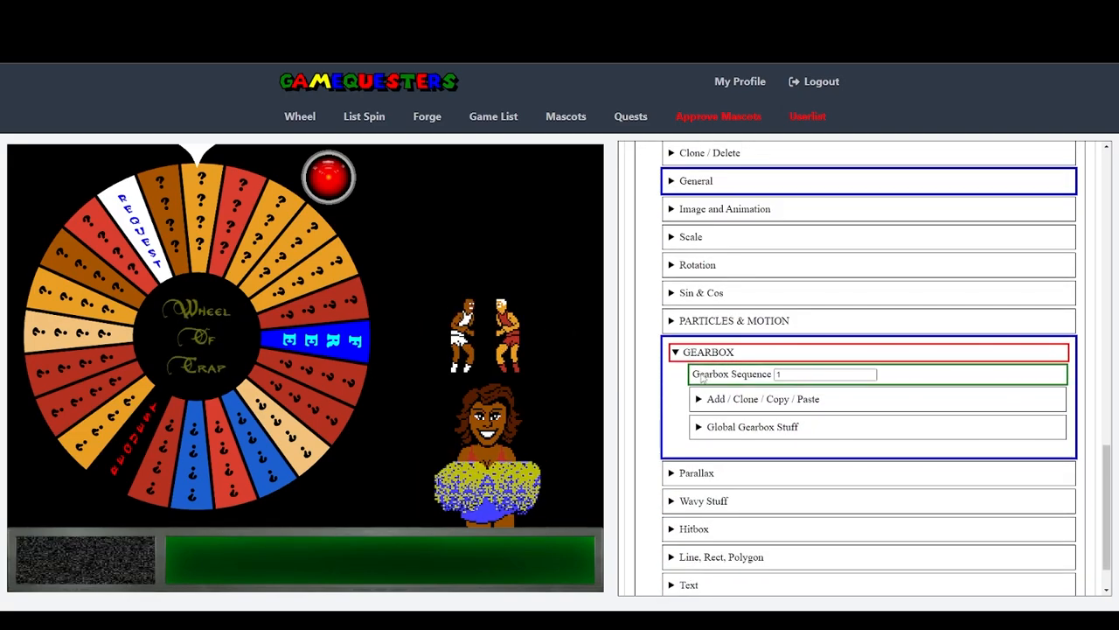
{"action": "left_click", "coordinate": [749, 376]}
{"action": "type", "text": "0"}
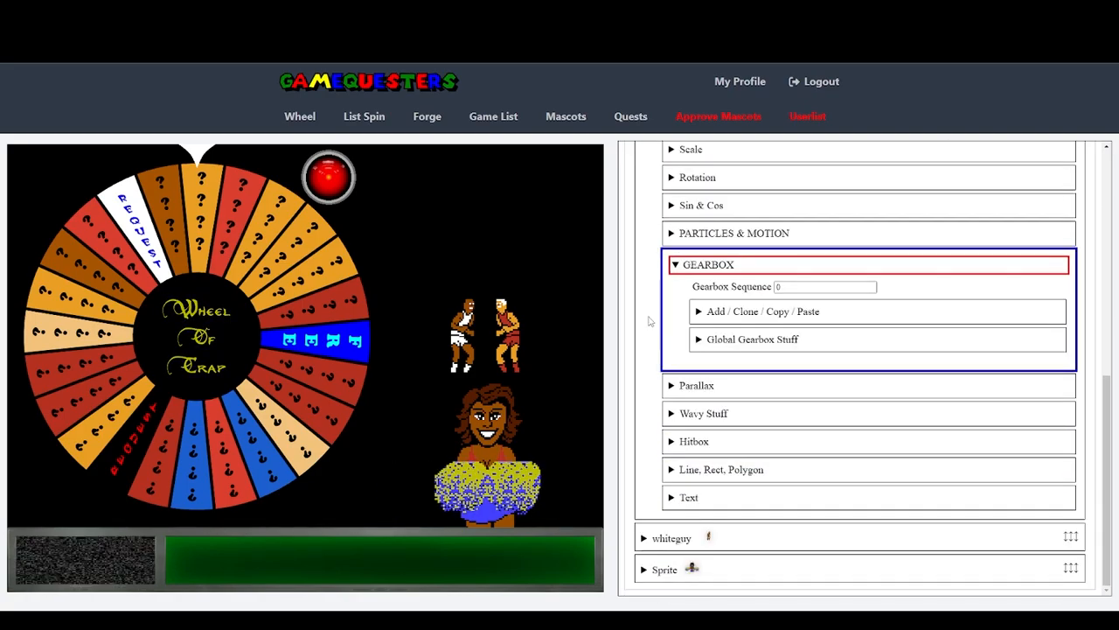
Step: Add a gearbox to the blackguy sprite and collapse the add and clone options
{"action": "scroll", "coordinate": [652, 350], "scroll_direction": "up", "scroll_amount": 5}
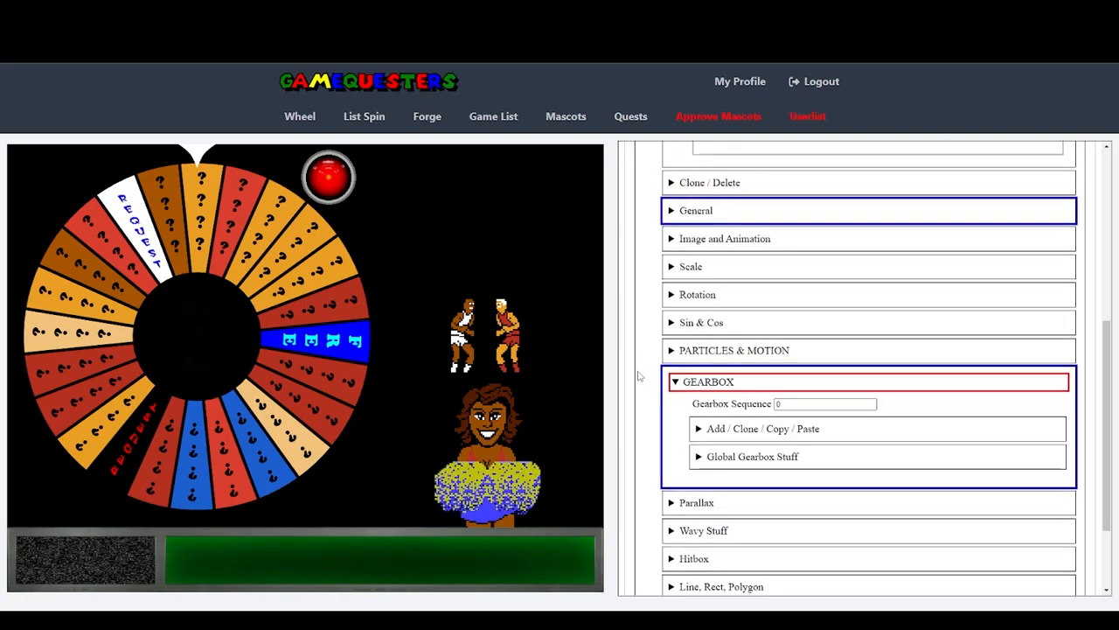
{"action": "scroll", "coordinate": [655, 380], "scroll_direction": "down", "scroll_amount": 3}
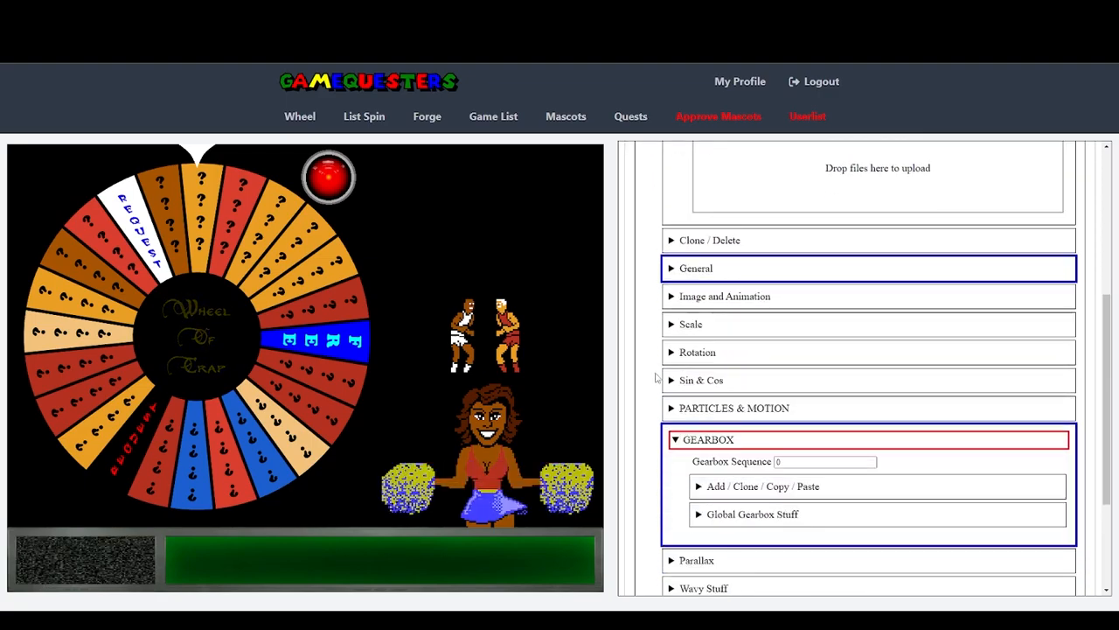
{"action": "scroll", "coordinate": [690, 350], "scroll_direction": "down", "scroll_amount": 2}
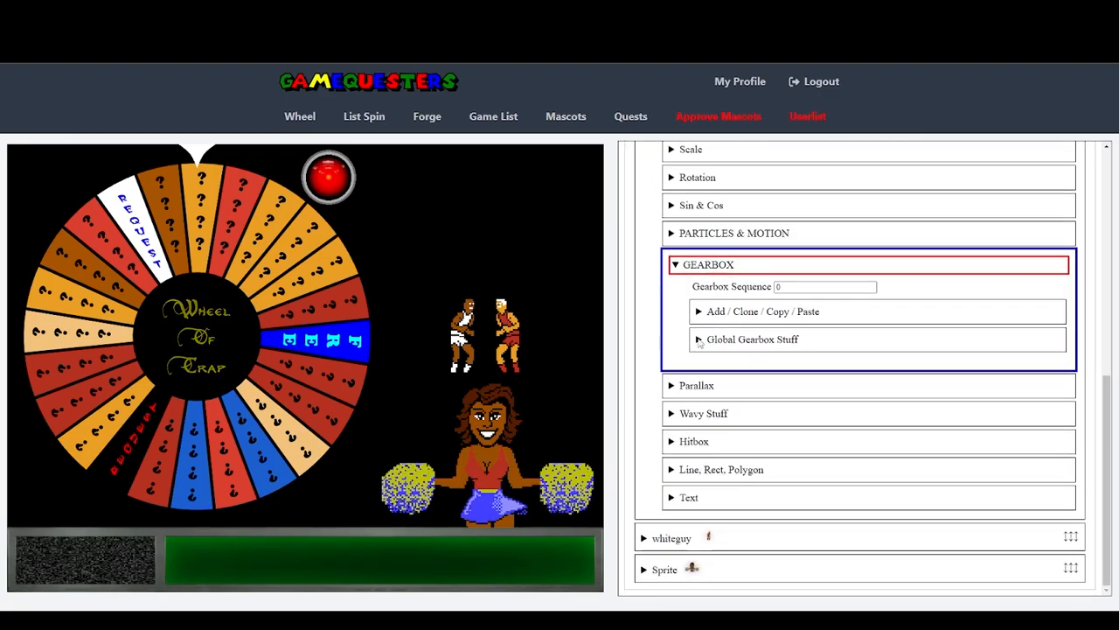
{"action": "left_click", "coordinate": [702, 311]}
{"action": "left_click", "coordinate": [749, 328]}
{"action": "left_click", "coordinate": [702, 311]}
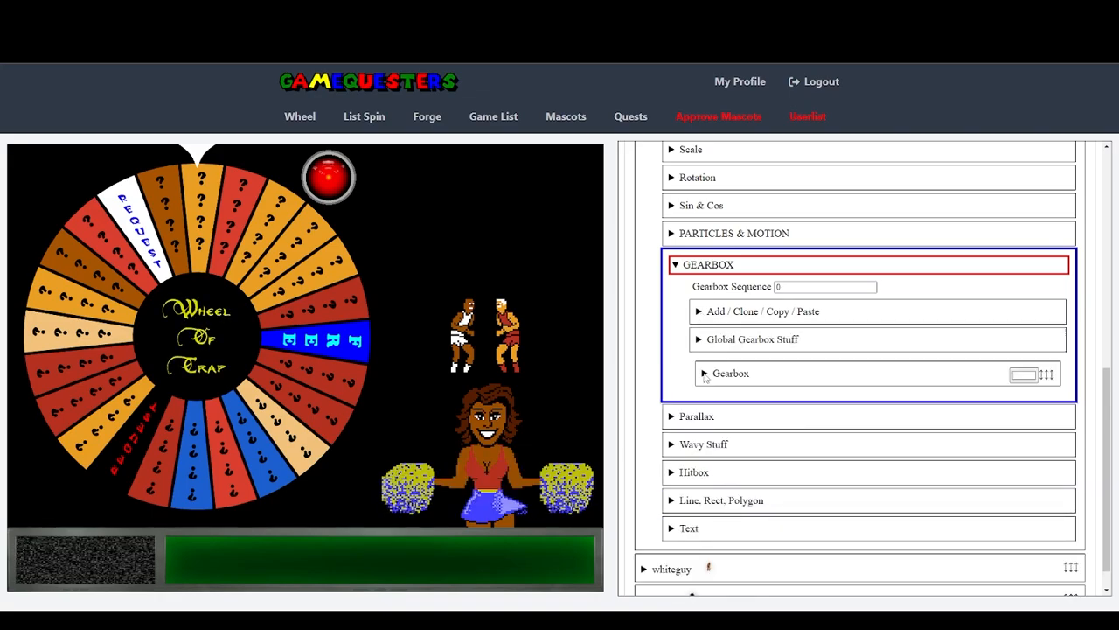
Step: Open the new gearbox's general settings and name it "wait, punch, swap to 1"
{"action": "left_click", "coordinate": [704, 374]}
{"action": "left_click", "coordinate": [734, 423]}
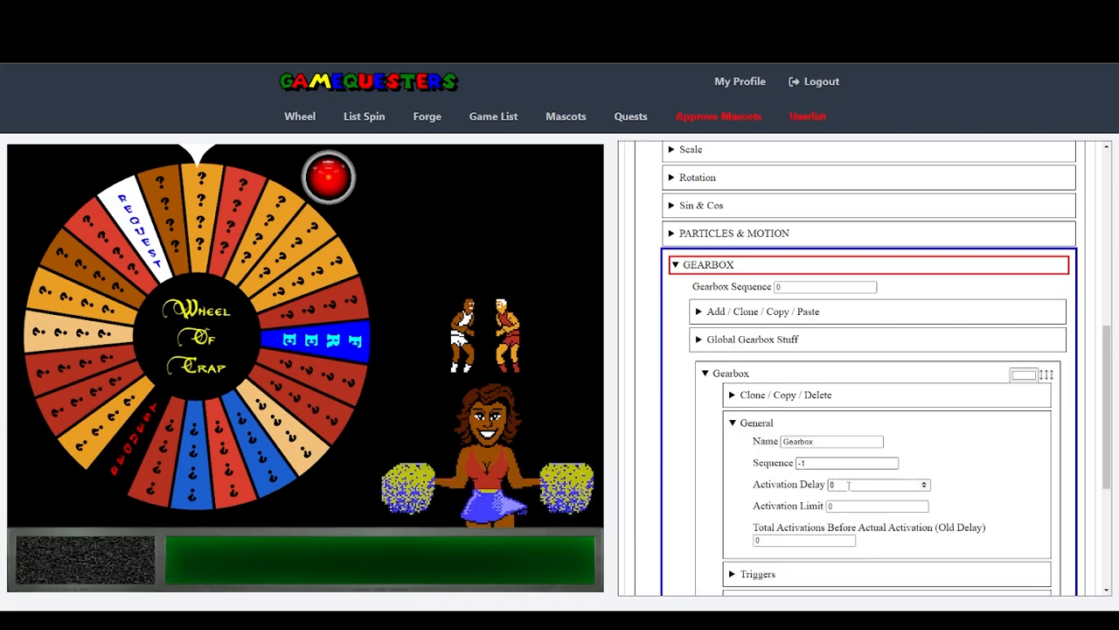
{"action": "left_click", "coordinate": [845, 485]}
{"action": "left_click", "coordinate": [824, 442]}
{"action": "double_click", "coordinate": [824, 442]}
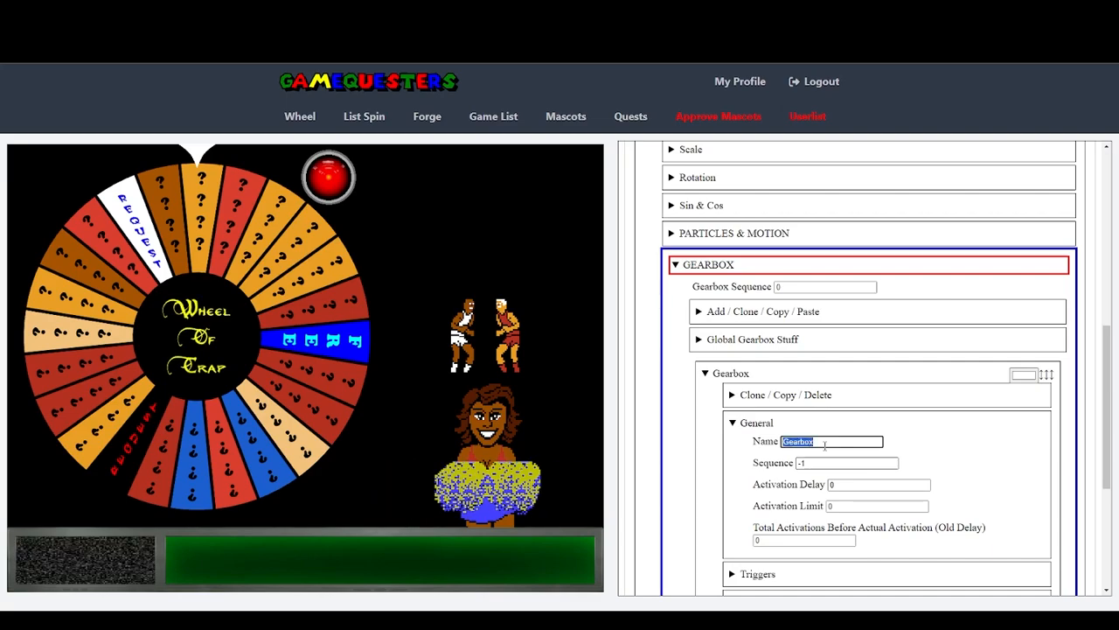
{"action": "type", "text": "wait, pun"}
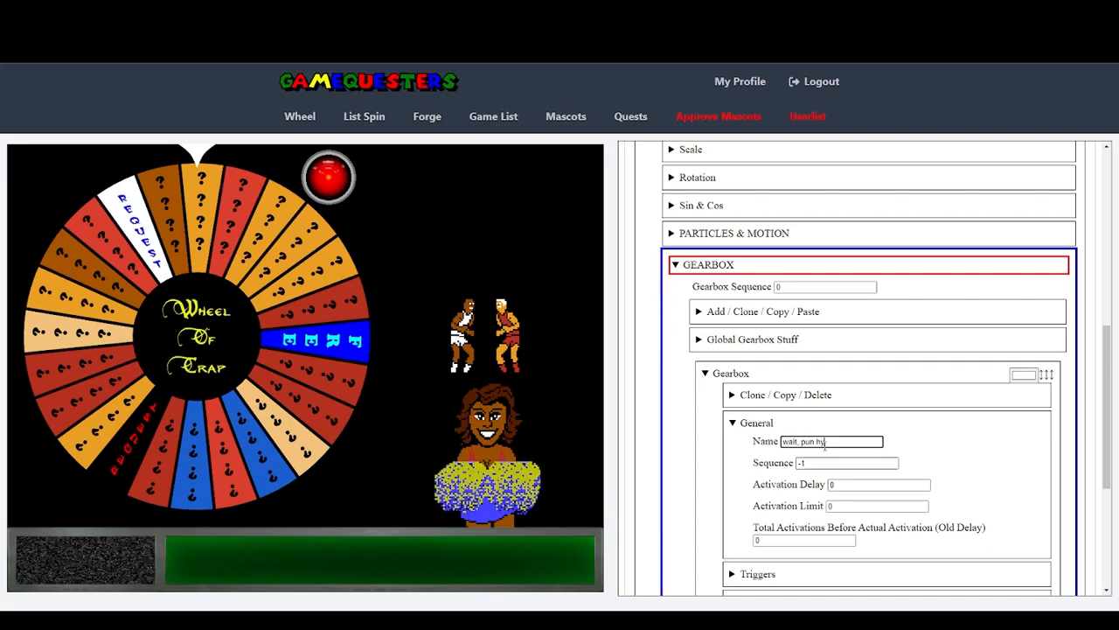
{"action": "type", "text": "ch swap to t"}
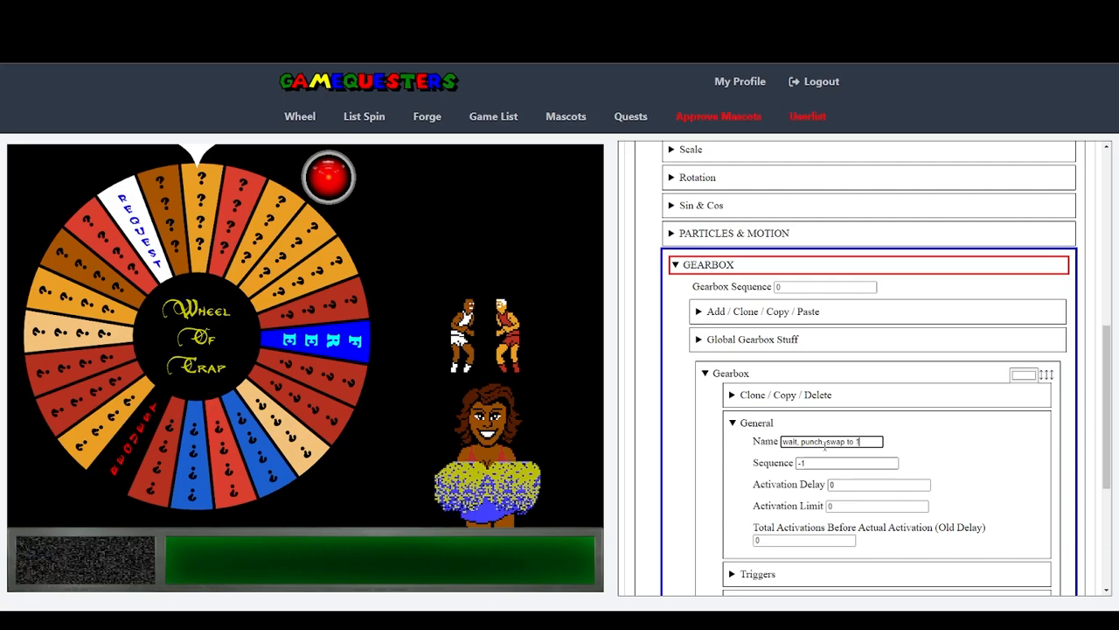
{"action": "key", "text": "Return"}
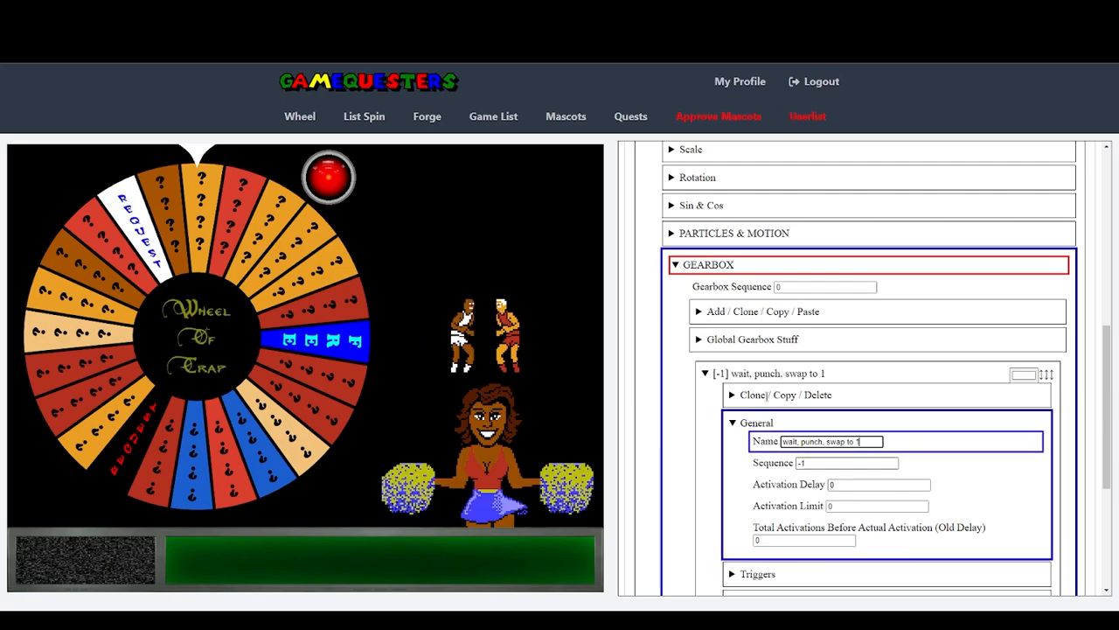
Step: Set the gearbox's activation delay to 80 and disable Activate on Triggers Only in its trigger effects
{"action": "left_click", "coordinate": [846, 486]}
{"action": "type", "text": "8"}
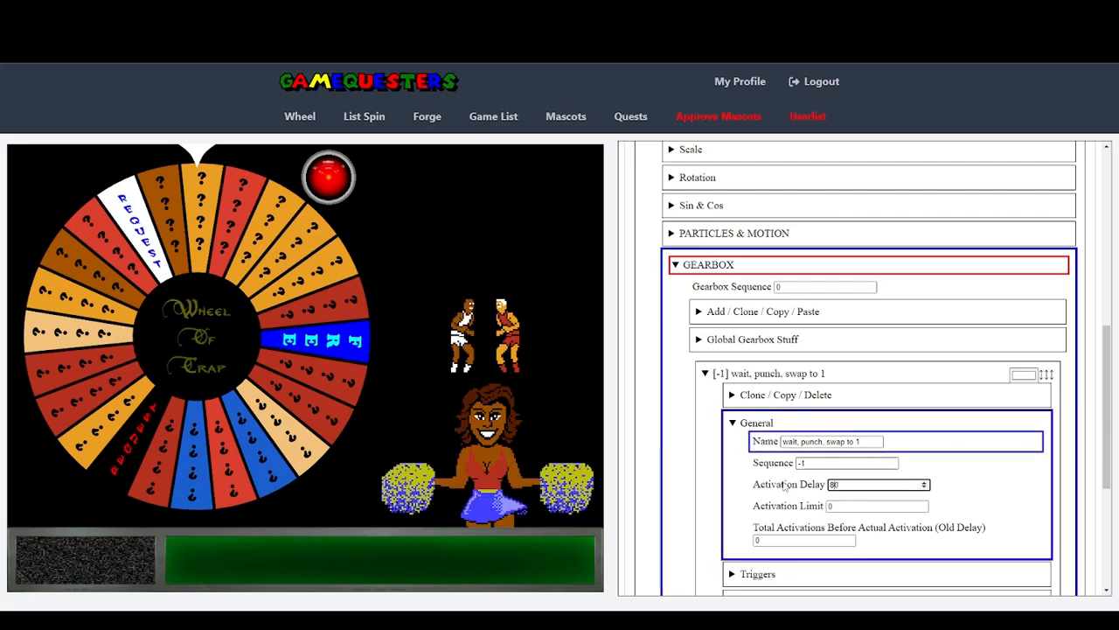
{"action": "scroll", "coordinate": [727, 483], "scroll_direction": "down", "scroll_amount": 3}
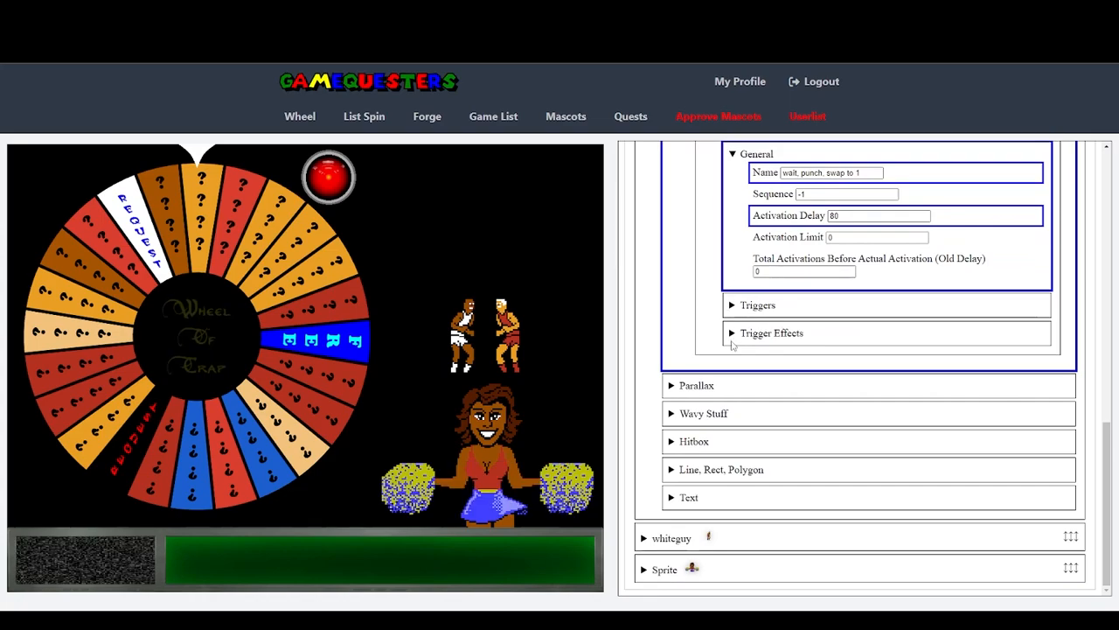
{"action": "left_click", "coordinate": [733, 335]}
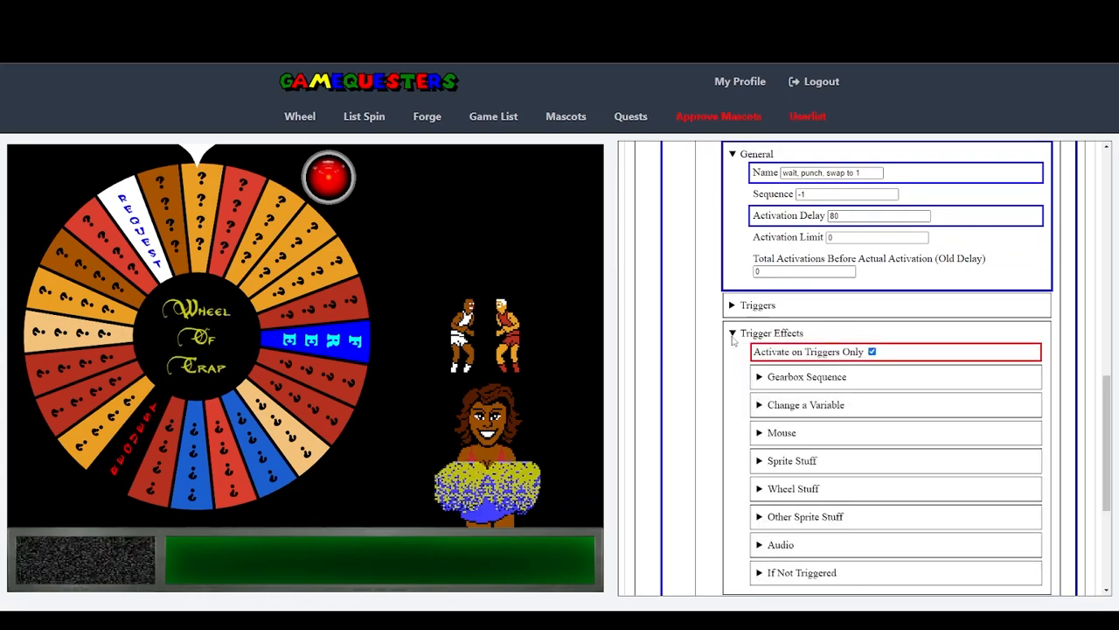
{"action": "left_click", "coordinate": [872, 352]}
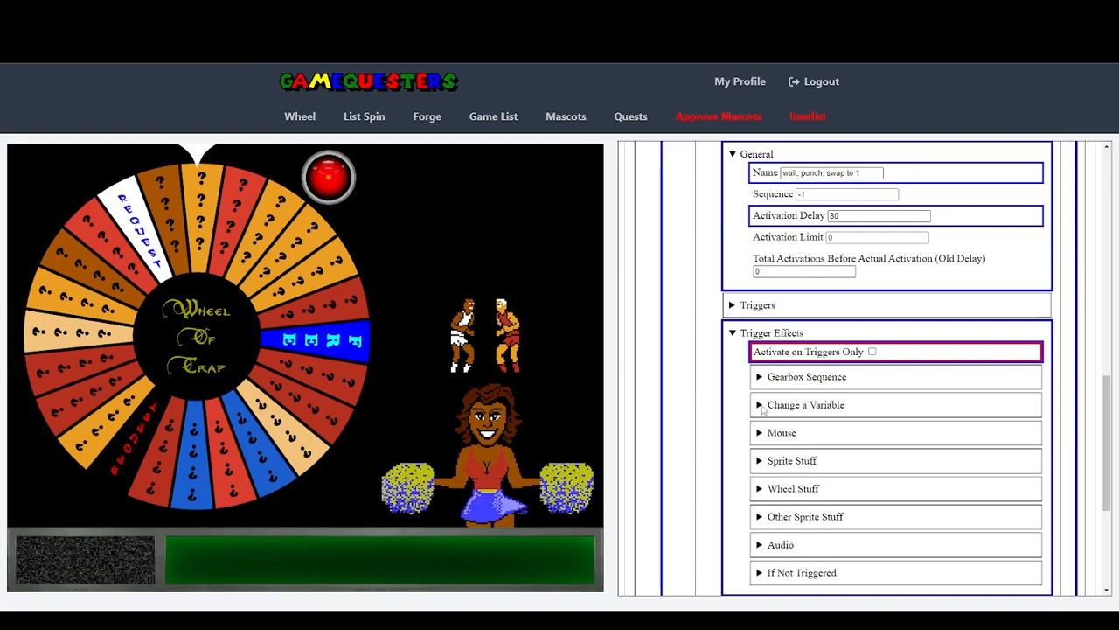
Step: Make the gearbox change this sprite's currentAnimation variable by setting it equal to the specified amount 1
{"action": "left_click", "coordinate": [765, 406]}
{"action": "left_click", "coordinate": [928, 422]}
{"action": "type", "text": "currentAnimation"}
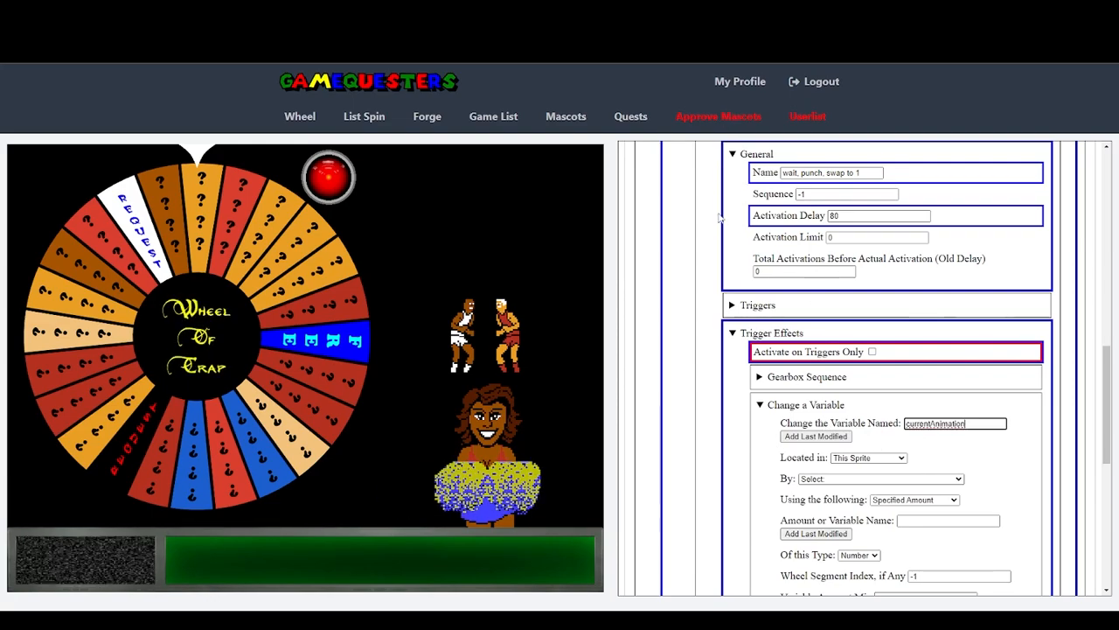
{"action": "scroll", "coordinate": [737, 190], "scroll_direction": "up", "scroll_amount": 3}
{"action": "scroll", "coordinate": [737, 190], "scroll_direction": "down", "scroll_amount": 4}
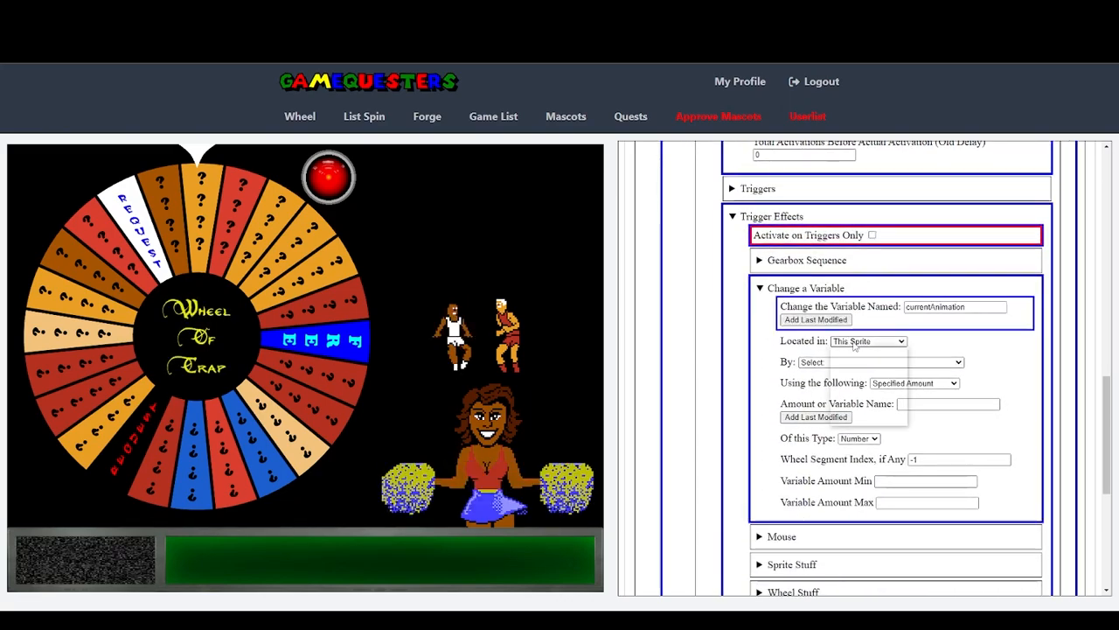
{"action": "left_click", "coordinate": [808, 362]}
{"action": "left_click", "coordinate": [835, 383]}
{"action": "left_click", "coordinate": [912, 404]}
{"action": "left_click", "coordinate": [759, 339]}
Step: Check the blackguy sprite's current animation index and animation sequences, and collapse the image and animation settings
{"action": "scroll", "coordinate": [742, 348], "scroll_direction": "up", "scroll_amount": 5}
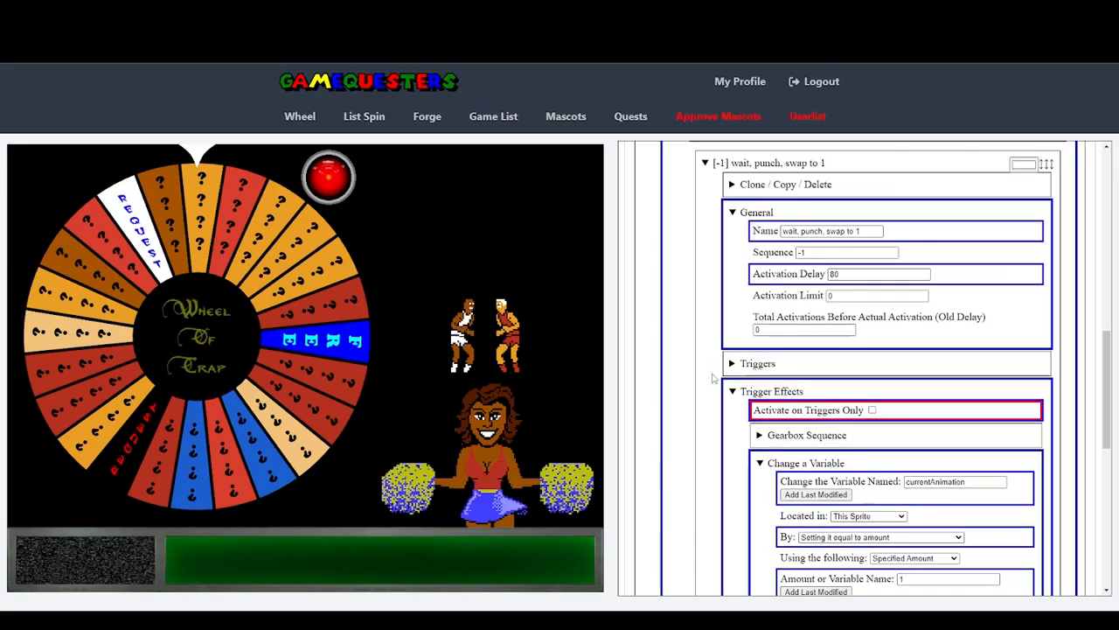
{"action": "scroll", "coordinate": [682, 392], "scroll_direction": "up", "scroll_amount": 5}
{"action": "scroll", "coordinate": [682, 393], "scroll_direction": "down", "scroll_amount": 2}
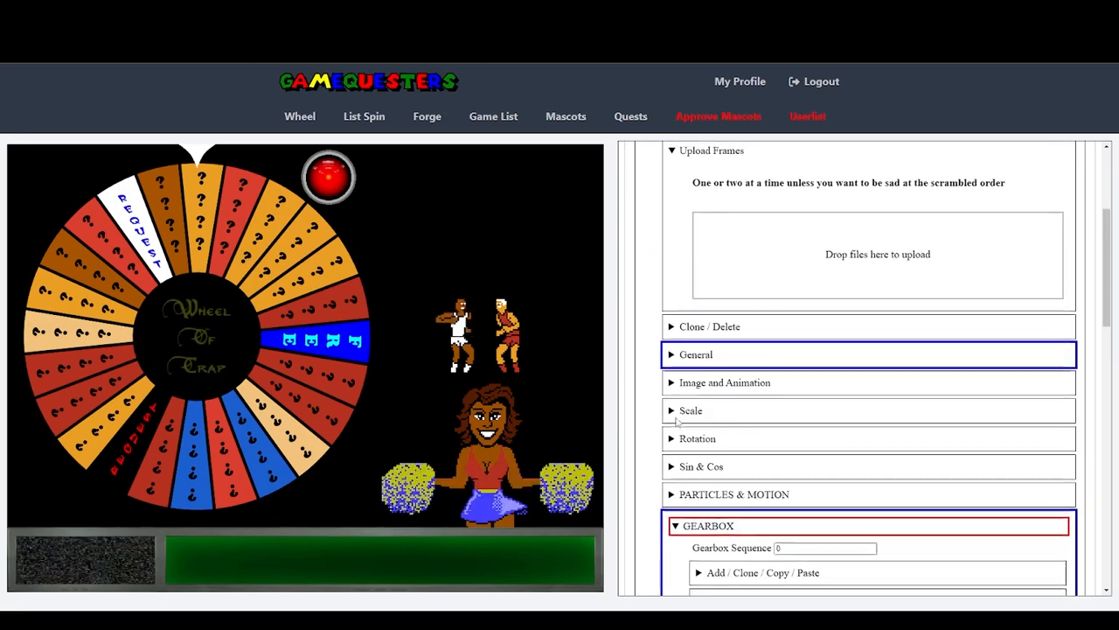
{"action": "left_click", "coordinate": [677, 379]}
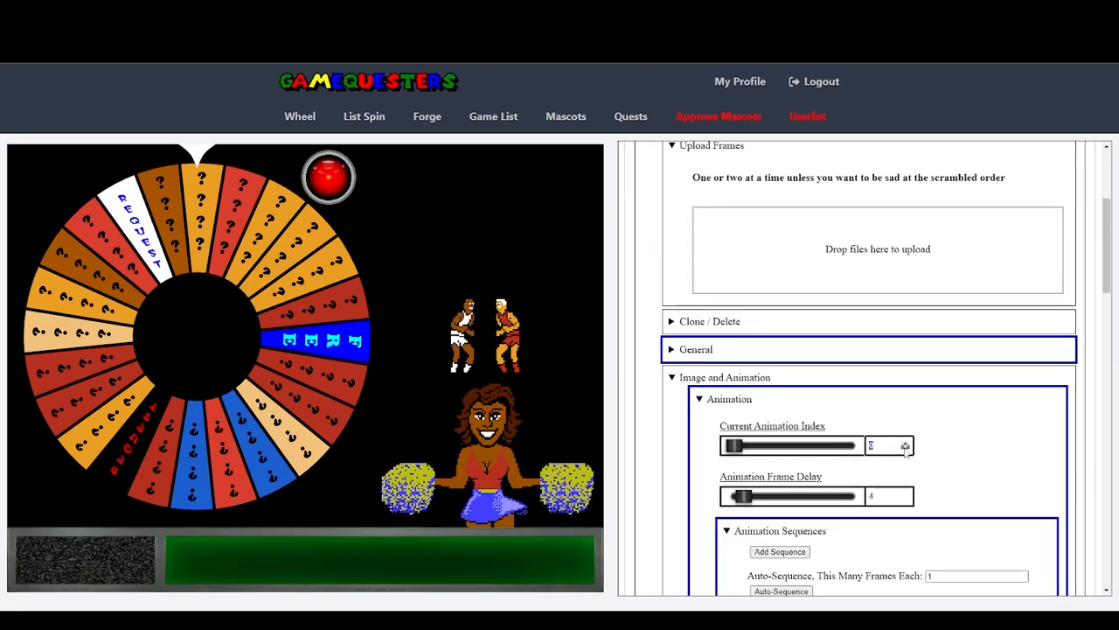
{"action": "scroll", "coordinate": [680, 430], "scroll_direction": "down", "scroll_amount": 1}
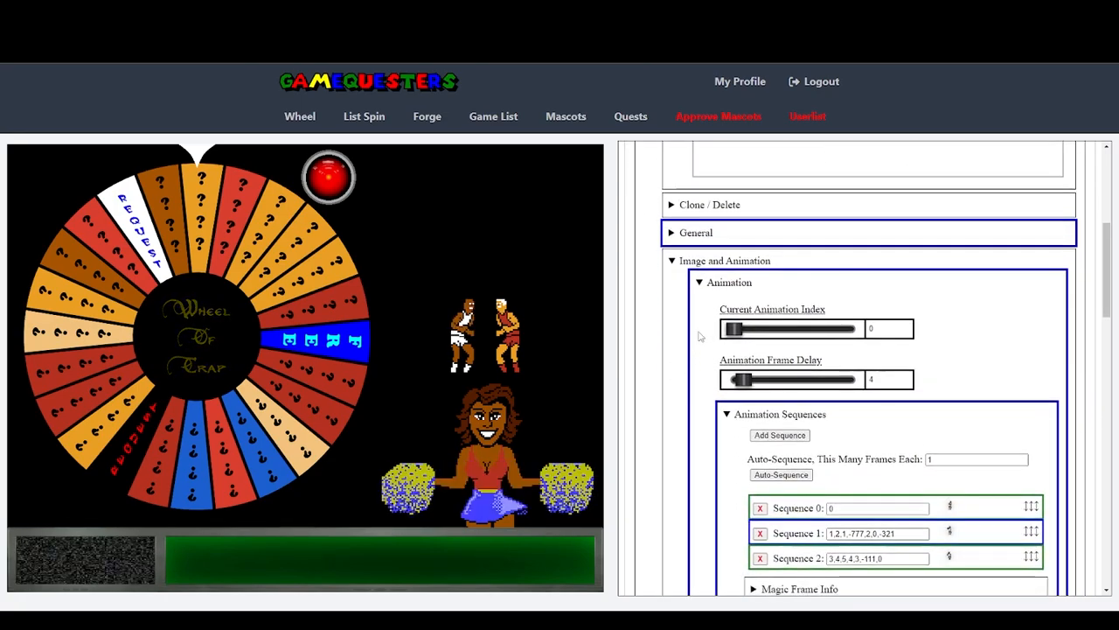
{"action": "left_click", "coordinate": [679, 262]}
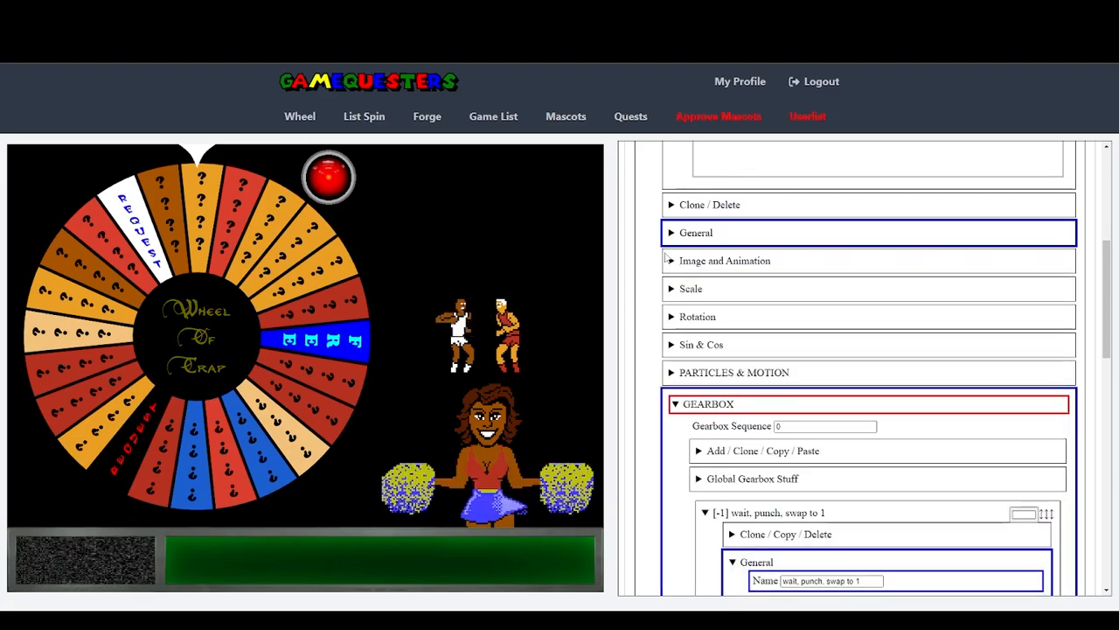
Step: Enable Change Sequence on Activation for the punch gearbox and set its next sequence to 1
{"action": "scroll", "coordinate": [691, 235], "scroll_direction": "down", "scroll_amount": 3}
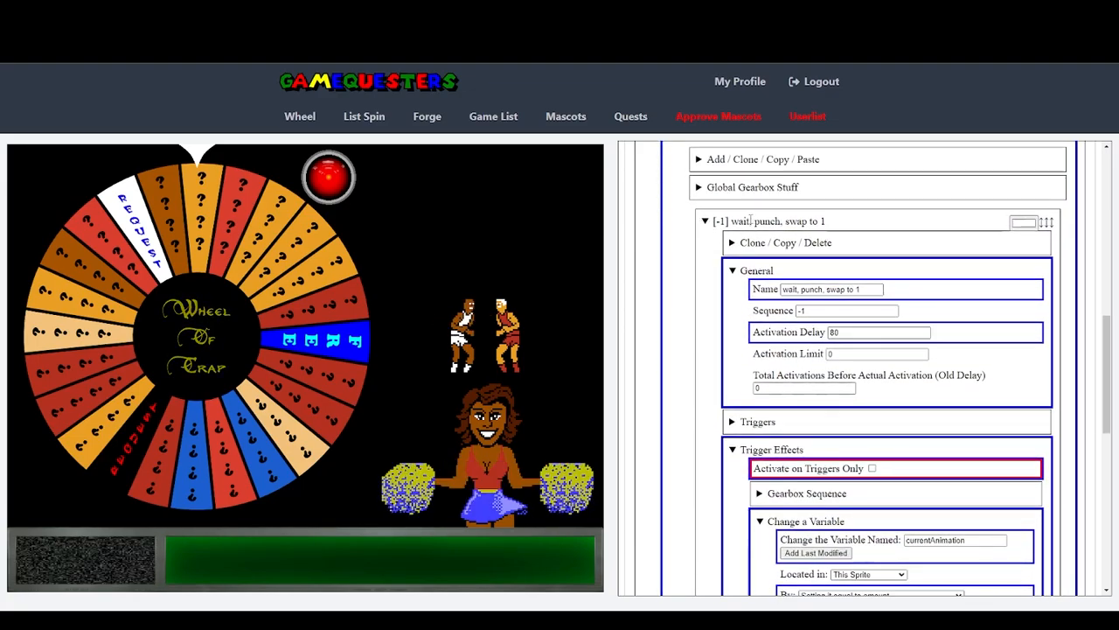
{"action": "scroll", "coordinate": [782, 435], "scroll_direction": "down", "scroll_amount": 1}
{"action": "scroll", "coordinate": [782, 435], "scroll_direction": "down", "scroll_amount": 1}
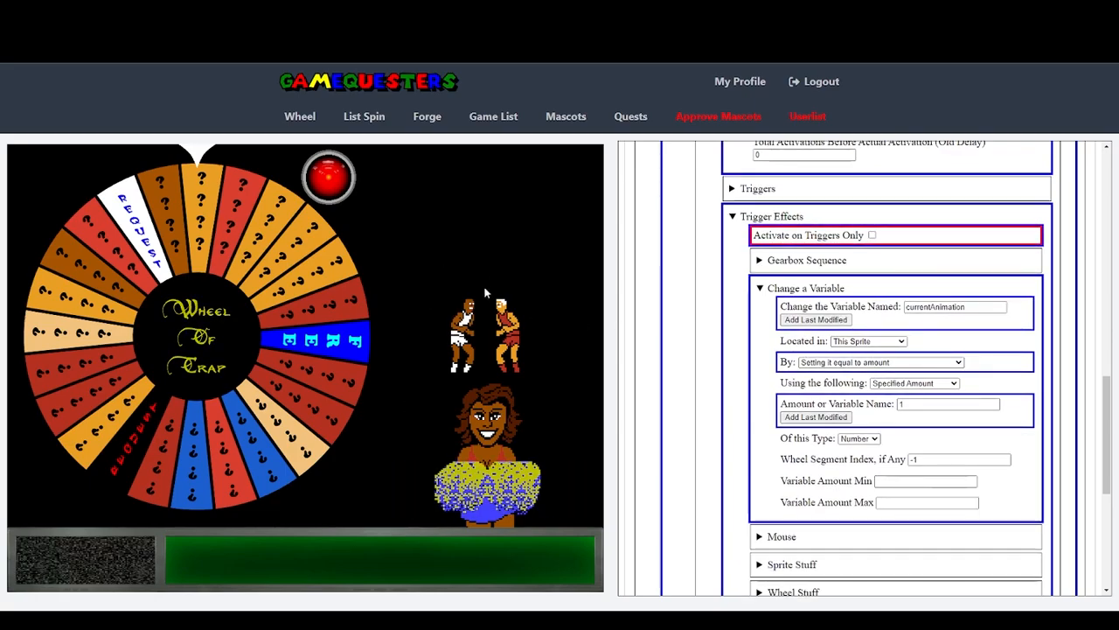
{"action": "scroll", "coordinate": [724, 332], "scroll_direction": "up", "scroll_amount": 2}
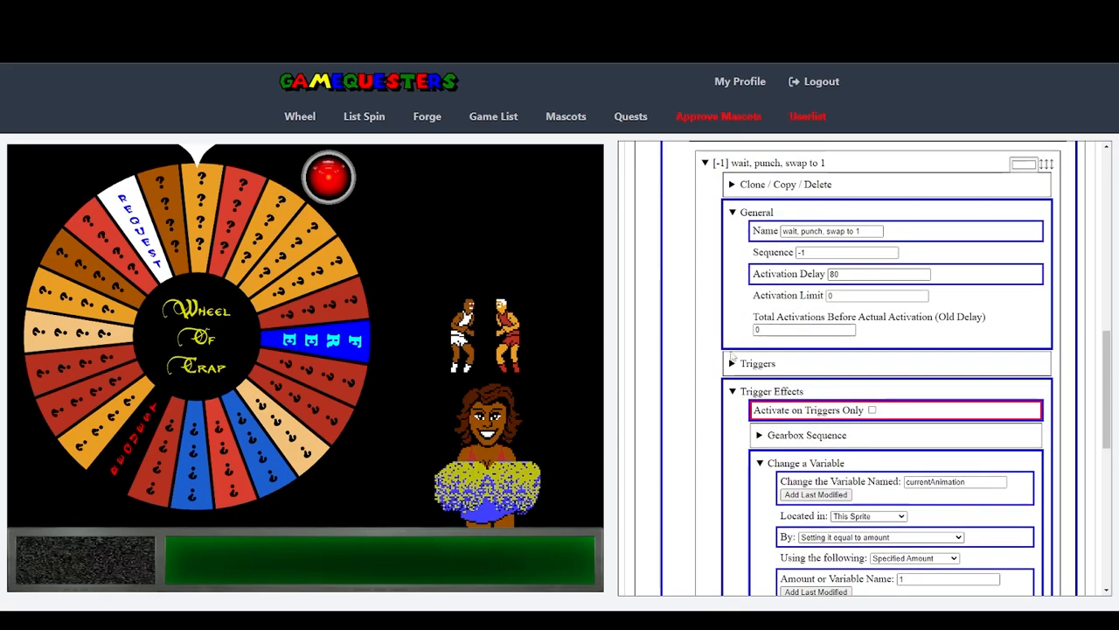
{"action": "scroll", "coordinate": [735, 328], "scroll_direction": "down", "scroll_amount": 1}
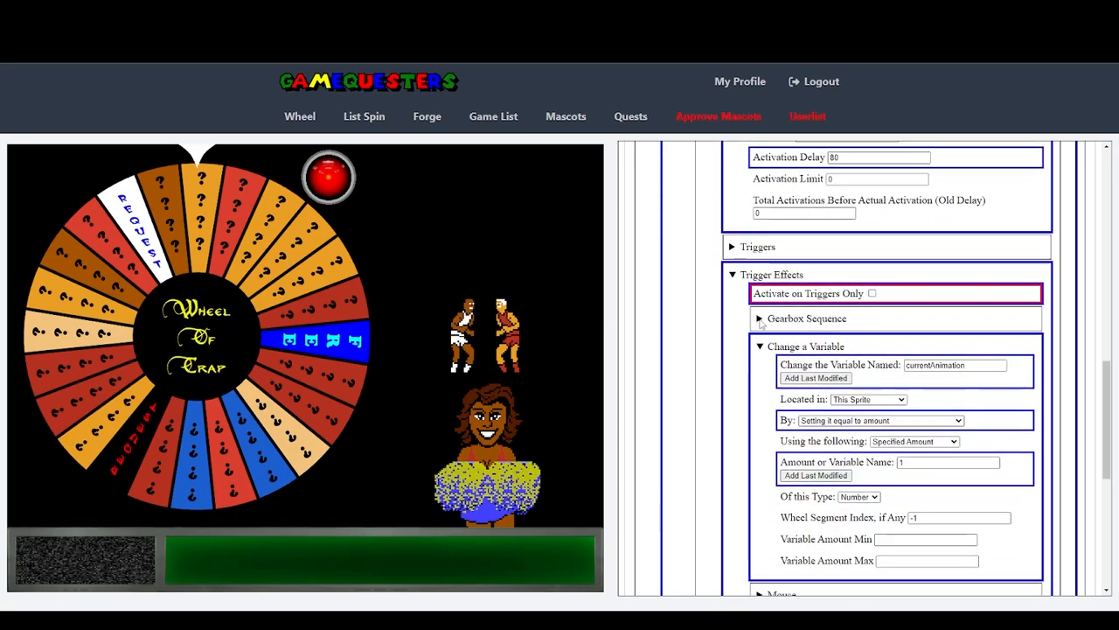
{"action": "left_click", "coordinate": [760, 319]}
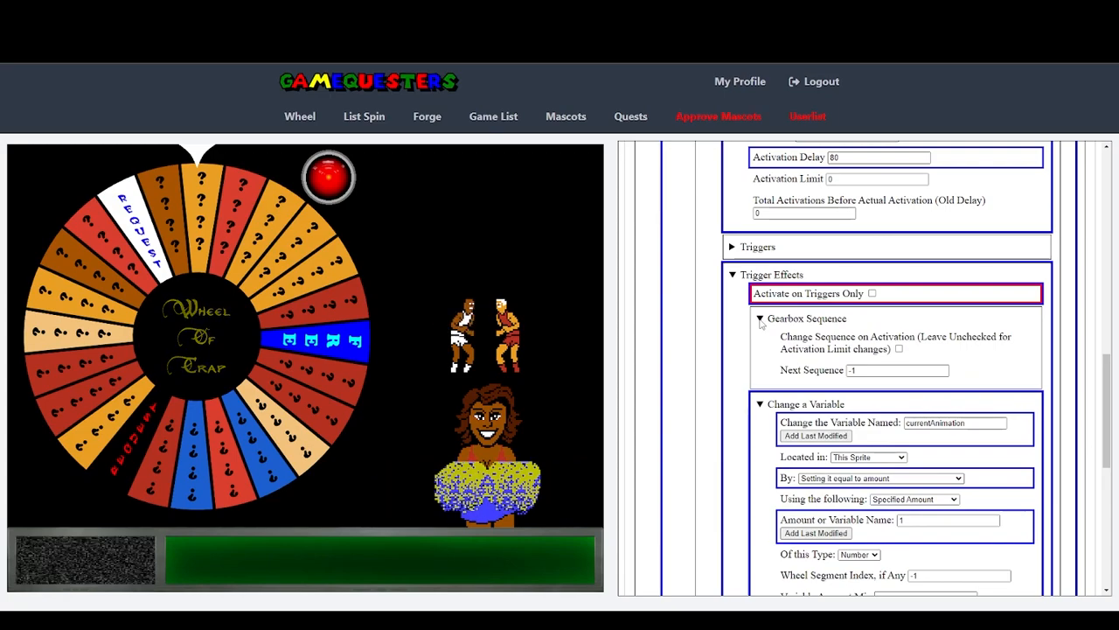
{"action": "left_click", "coordinate": [900, 349]}
{"action": "left_click", "coordinate": [735, 353]}
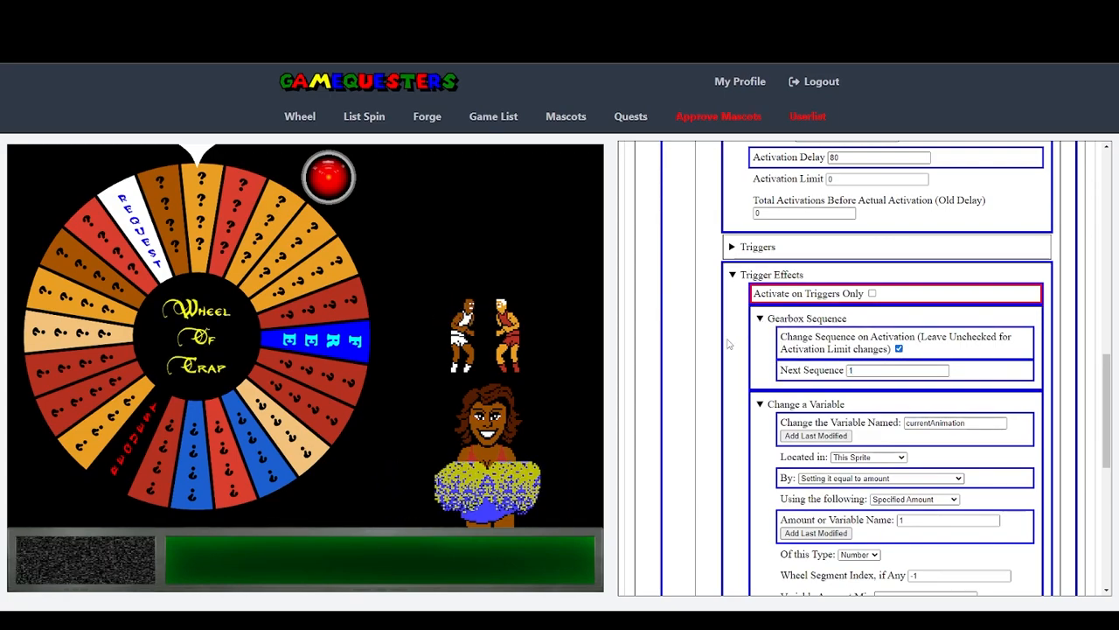
Step: Set the punch gearbox's own sequence to 0 to match the sprite's gearbox sequence, and collapse the gearbox
{"action": "scroll", "coordinate": [727, 344], "scroll_direction": "up", "scroll_amount": 2}
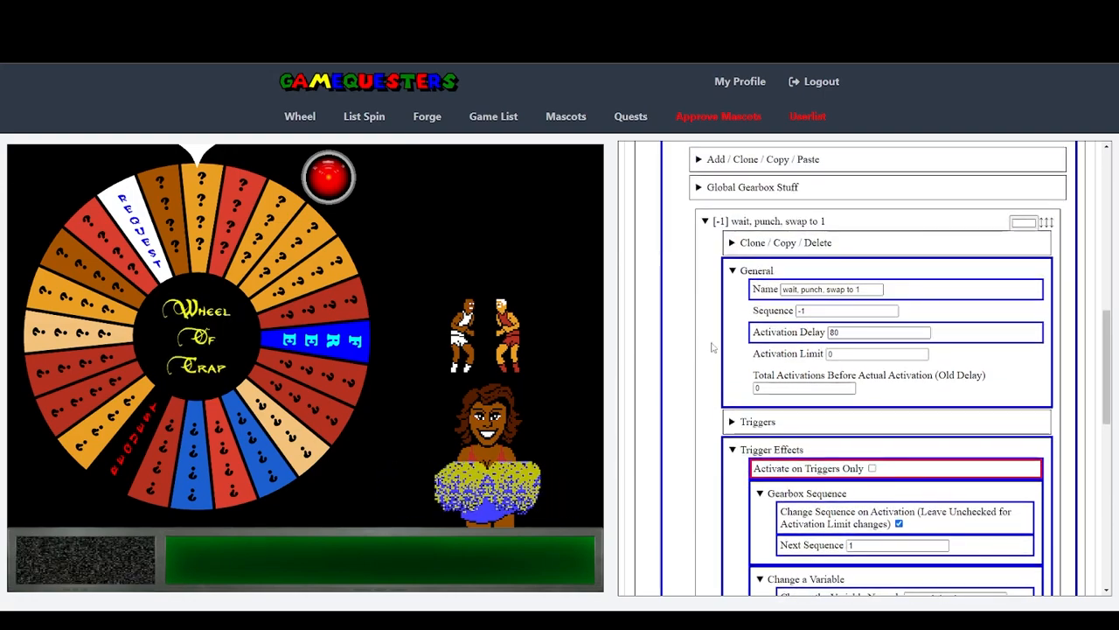
{"action": "left_click", "coordinate": [705, 221]}
{"action": "left_click", "coordinate": [706, 342]}
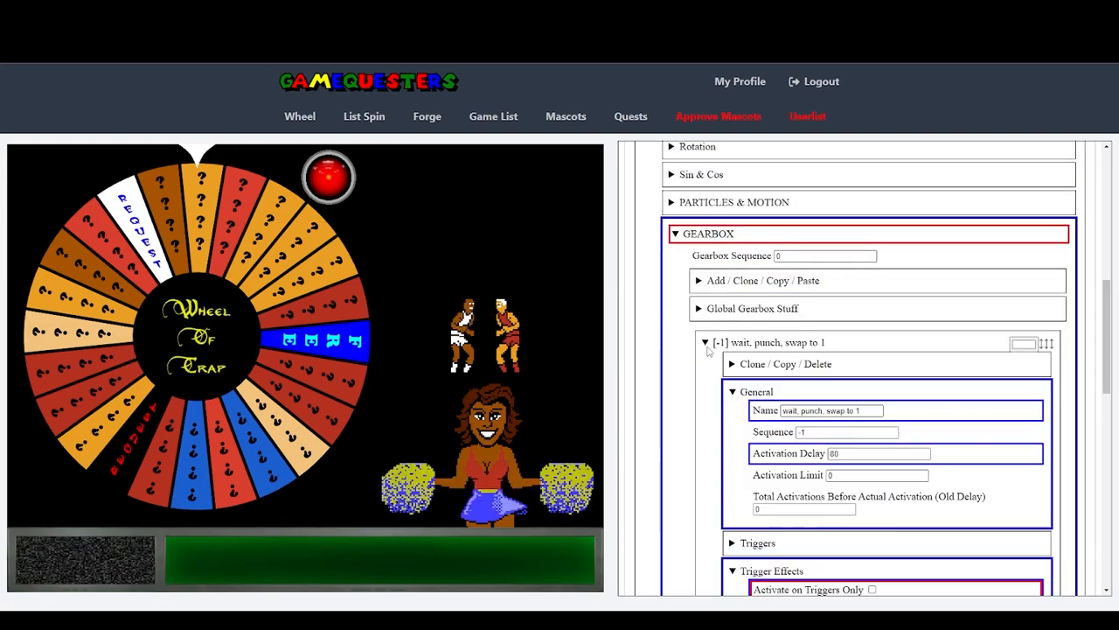
{"action": "left_click", "coordinate": [737, 367]}
{"action": "left_click", "coordinate": [737, 367]}
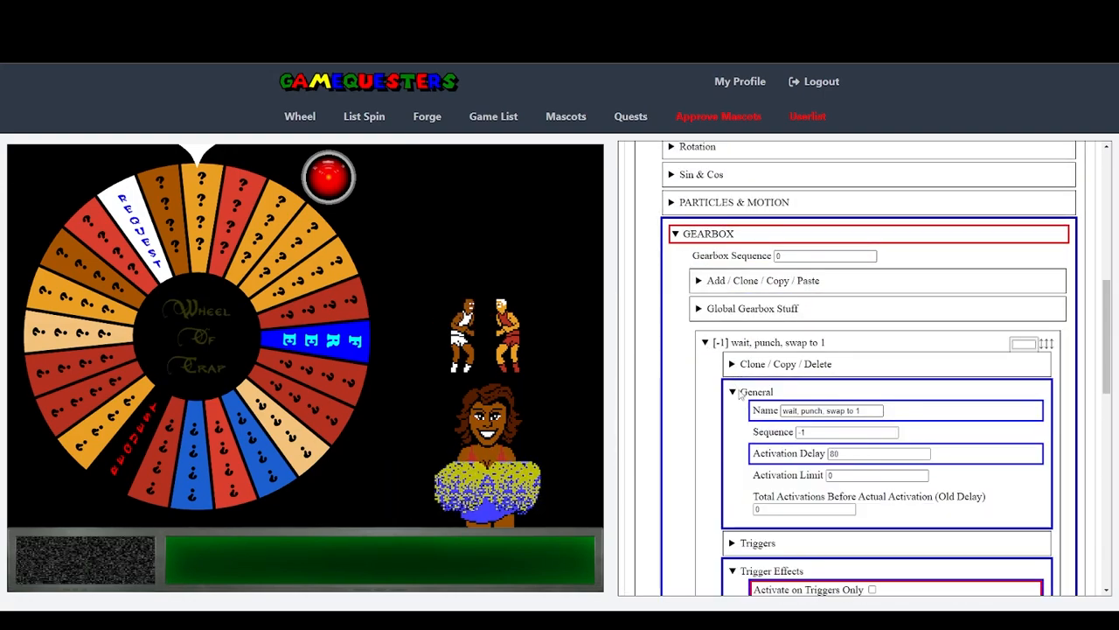
{"action": "left_click", "coordinate": [892, 429]}
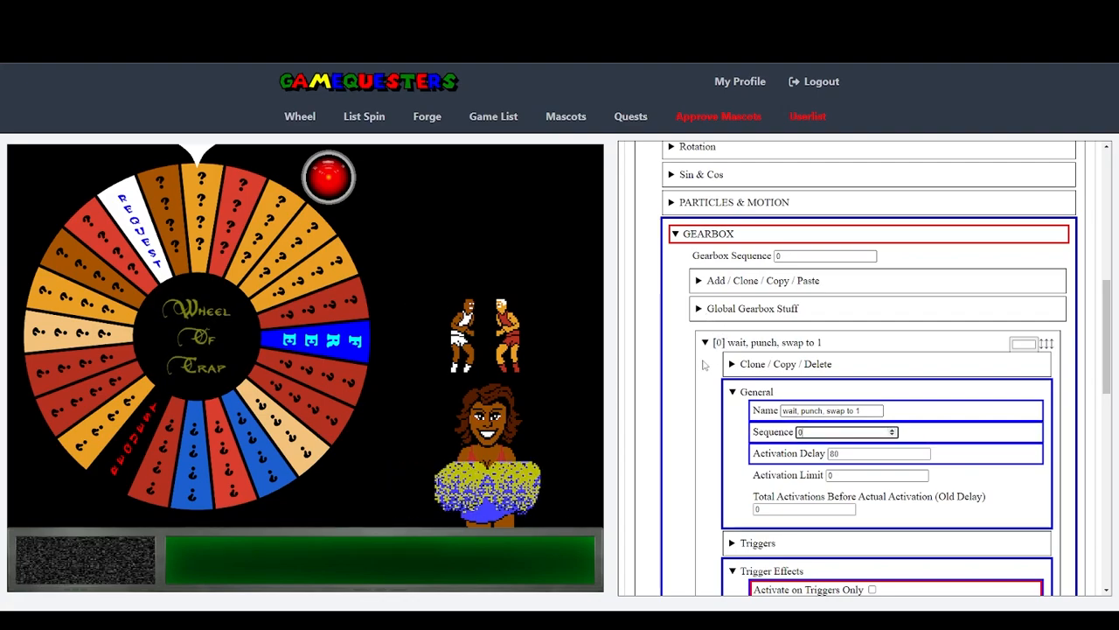
{"action": "left_click_drag", "start_coordinate": [709, 255], "coordinate": [782, 254]}
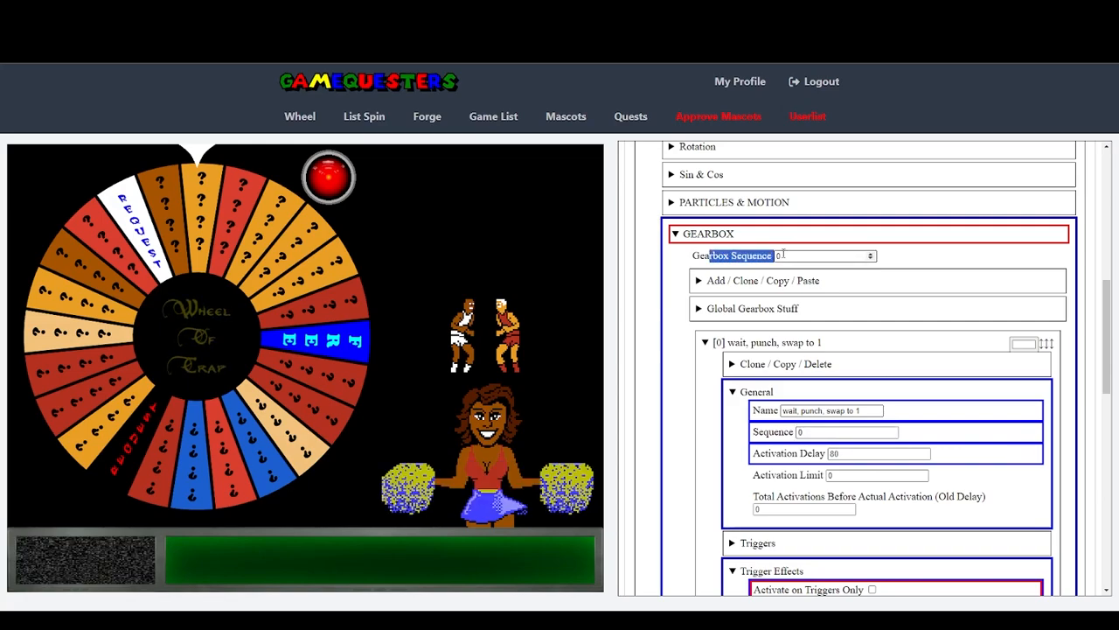
{"action": "left_click", "coordinate": [727, 342]}
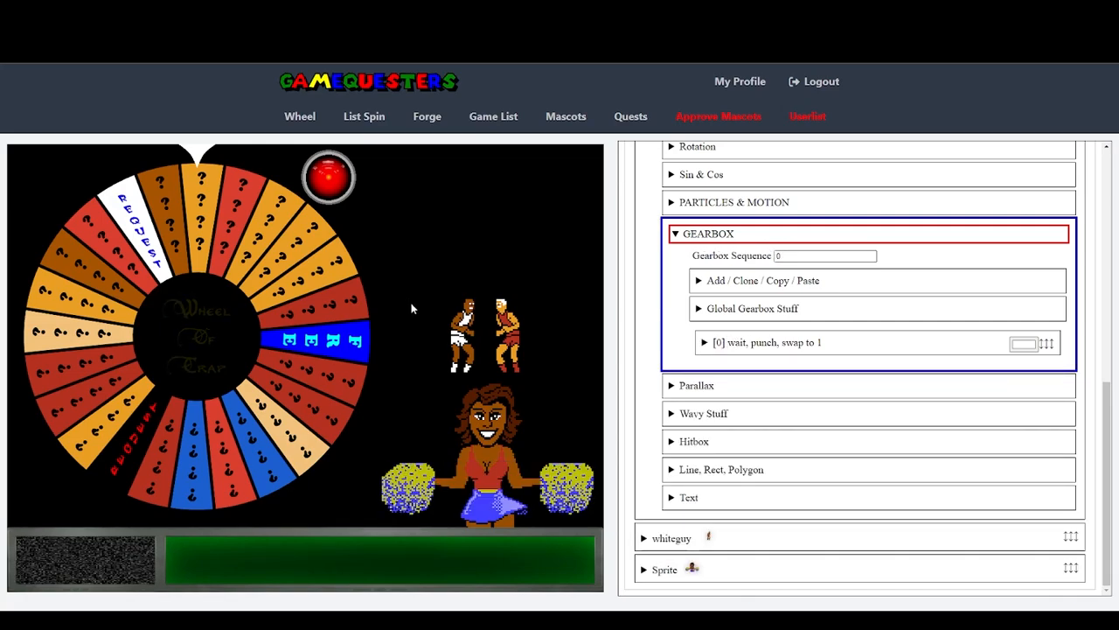
Step: Rename the punch gearbox "wait, punch, swap to sequence 1" and collapse it
{"action": "left_click", "coordinate": [733, 342]}
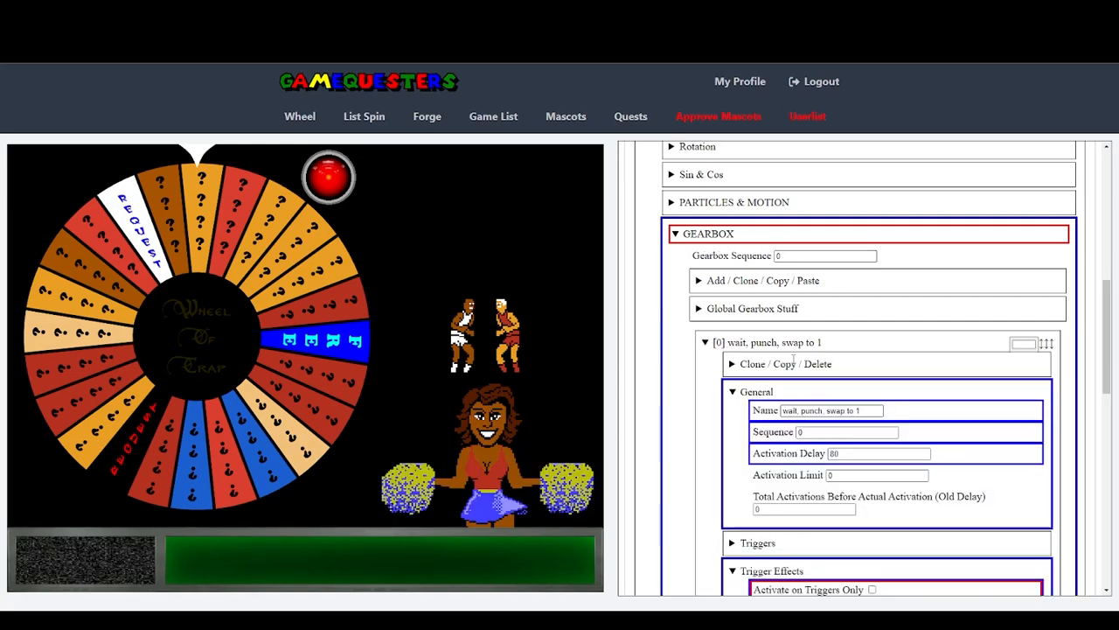
{"action": "left_click", "coordinate": [849, 410]}
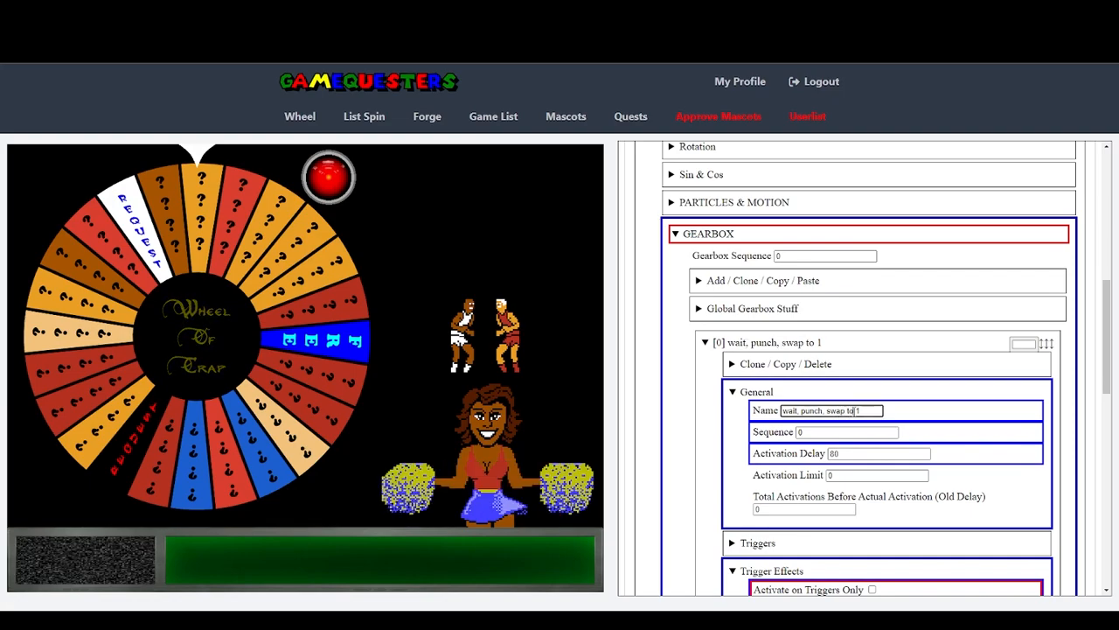
{"action": "type", "text": "sequence"}
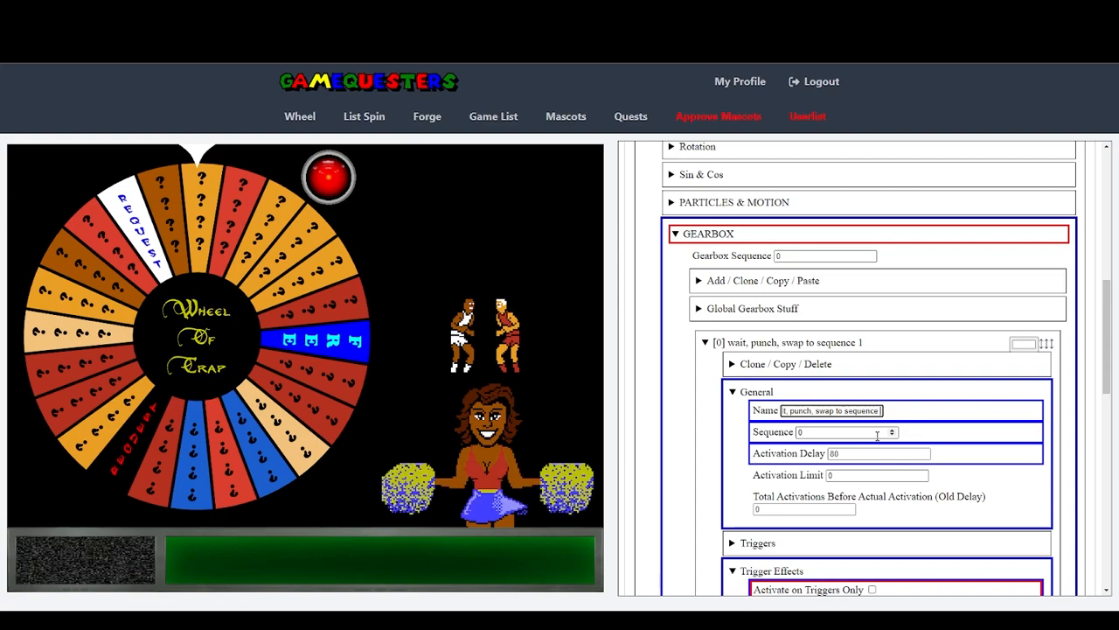
{"action": "left_click", "coordinate": [711, 344]}
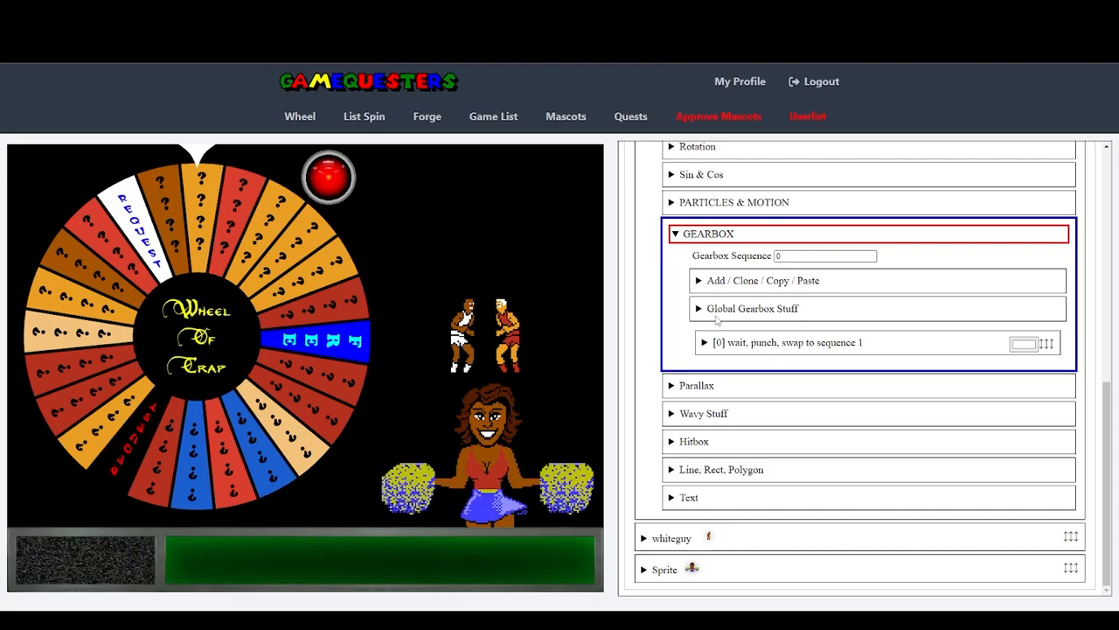
Step: Add a second gearbox to the blackguy sprite and set its sequence to 2
{"action": "left_click", "coordinate": [699, 281]}
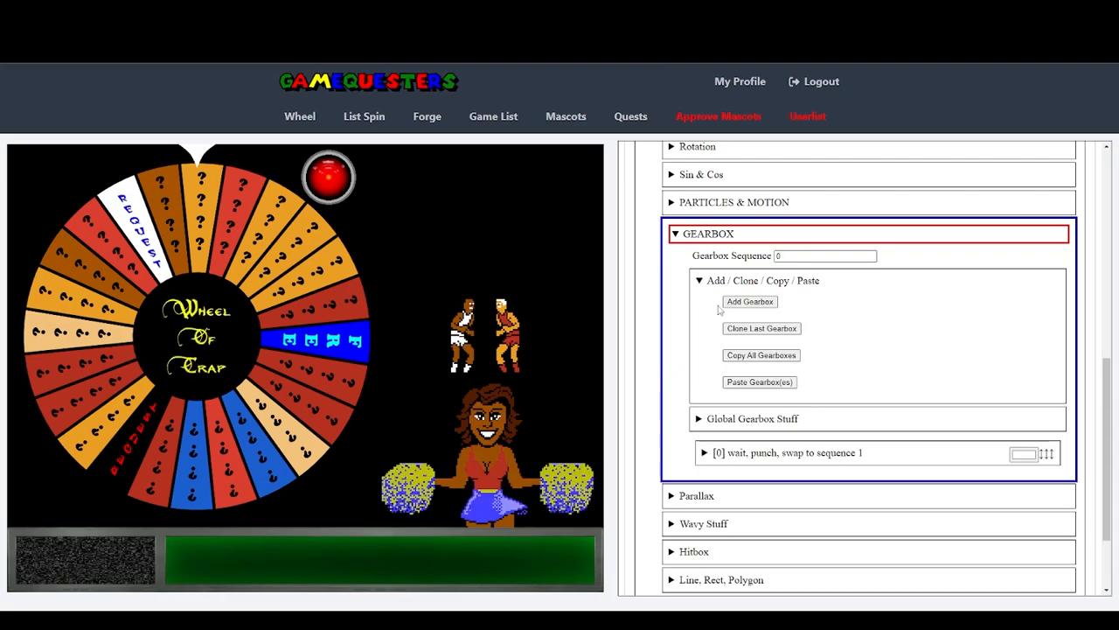
{"action": "left_click", "coordinate": [739, 306]}
{"action": "left_click", "coordinate": [700, 281]}
{"action": "left_click", "coordinate": [705, 371]}
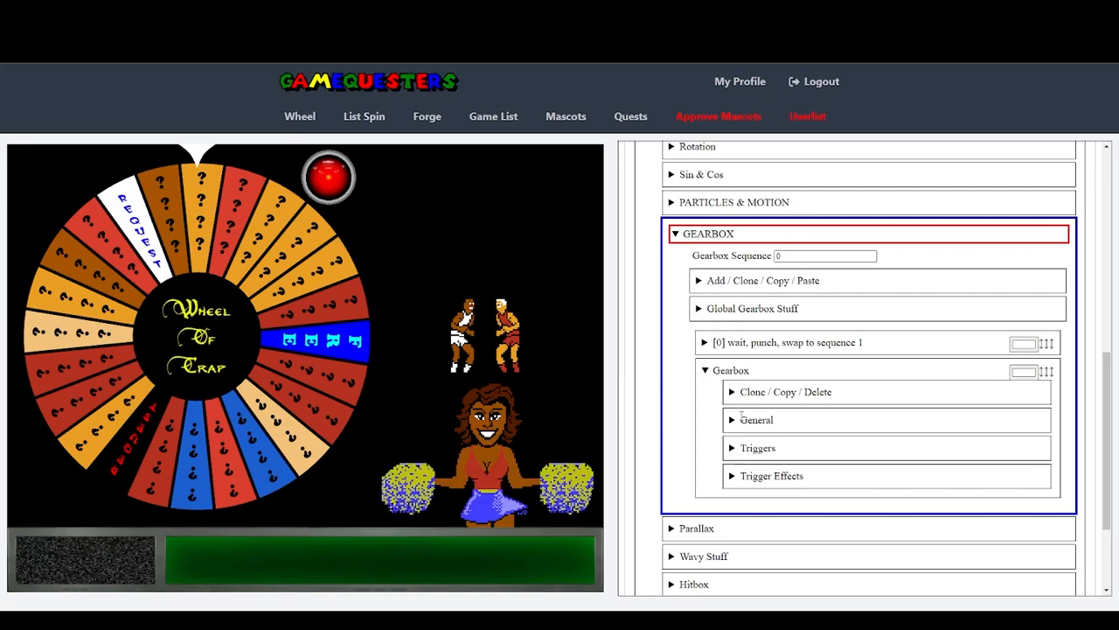
{"action": "left_click", "coordinate": [733, 420]}
{"action": "left_click", "coordinate": [801, 459]}
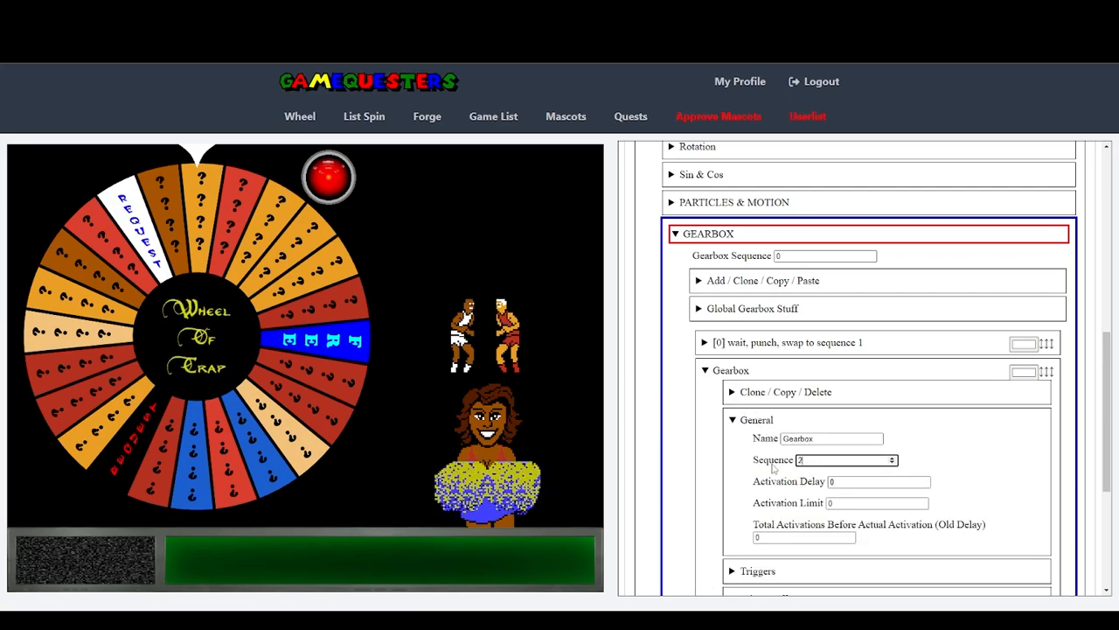
{"action": "type", "text": "2"}
Step: Turn off Activate on Triggers Only in the sequence 2 gearbox's trigger effects
{"action": "scroll", "coordinate": [710, 447], "scroll_direction": "down", "scroll_amount": 3}
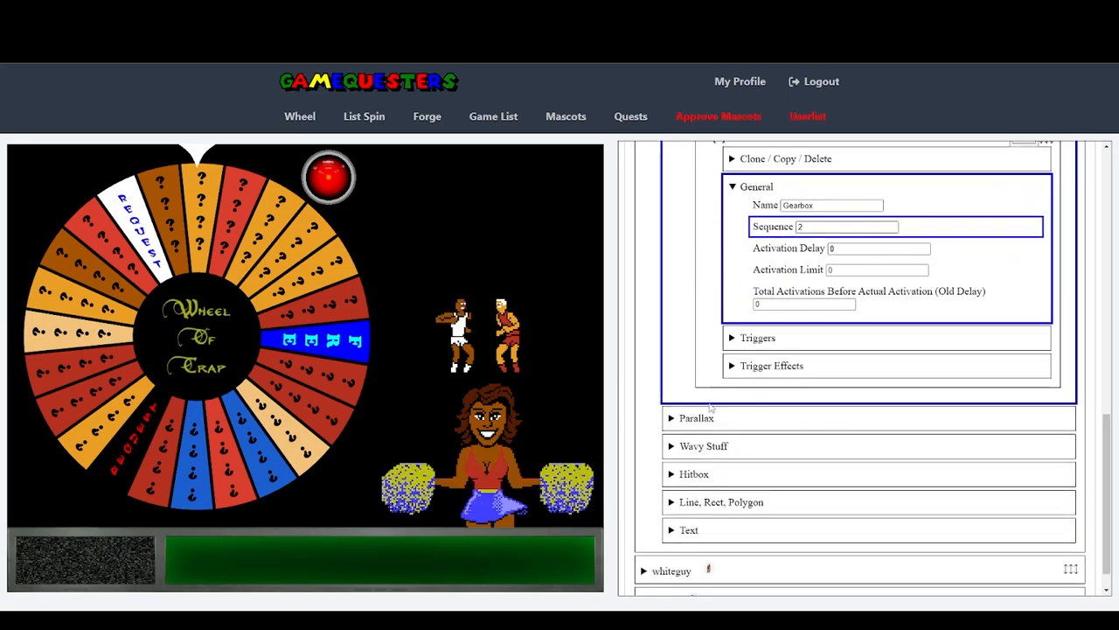
{"action": "left_click", "coordinate": [736, 371]}
{"action": "left_click", "coordinate": [871, 384]}
Step: Attach punch.mp3 as the sequence 2 gearbox's audio clip and play it back
{"action": "scroll", "coordinate": [798, 410], "scroll_direction": "down", "scroll_amount": 3}
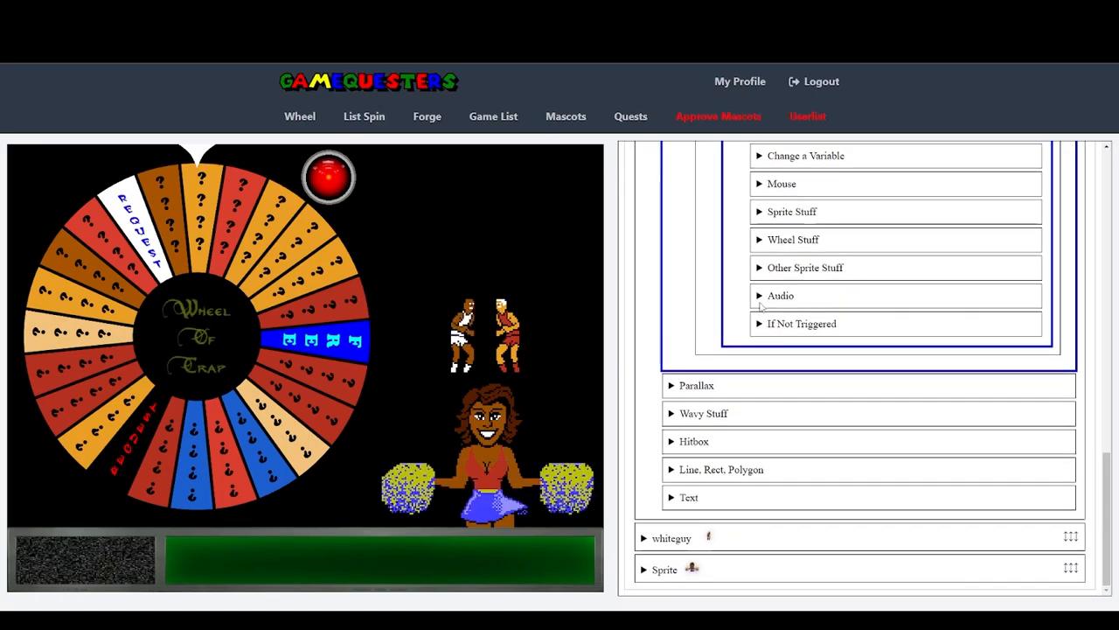
{"action": "left_click", "coordinate": [760, 297]}
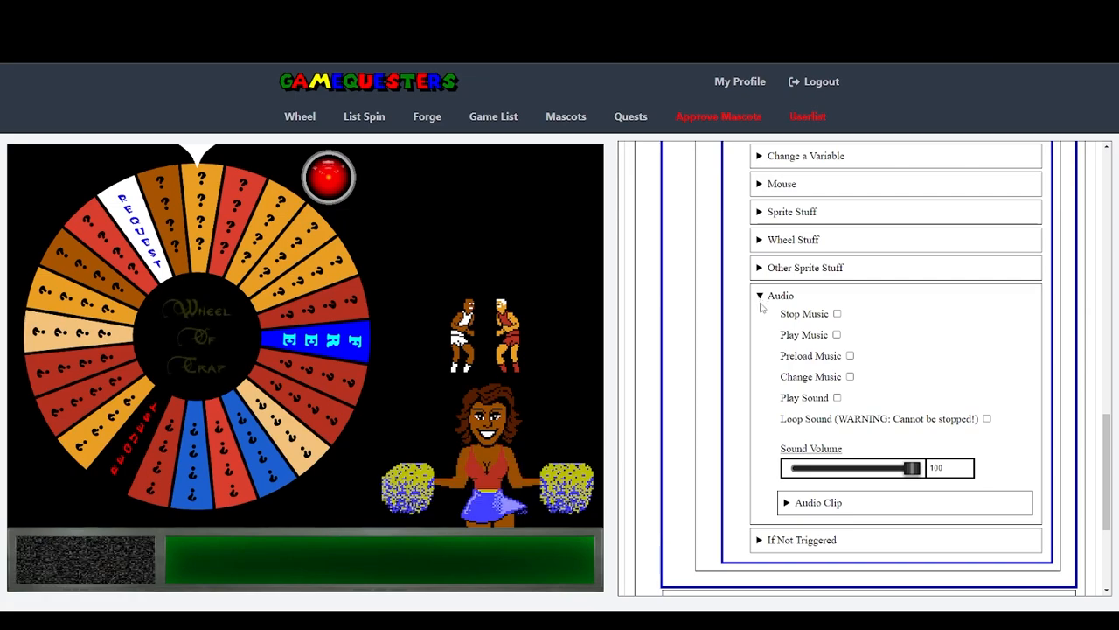
{"action": "scroll", "coordinate": [760, 302], "scroll_direction": "up", "scroll_amount": 3}
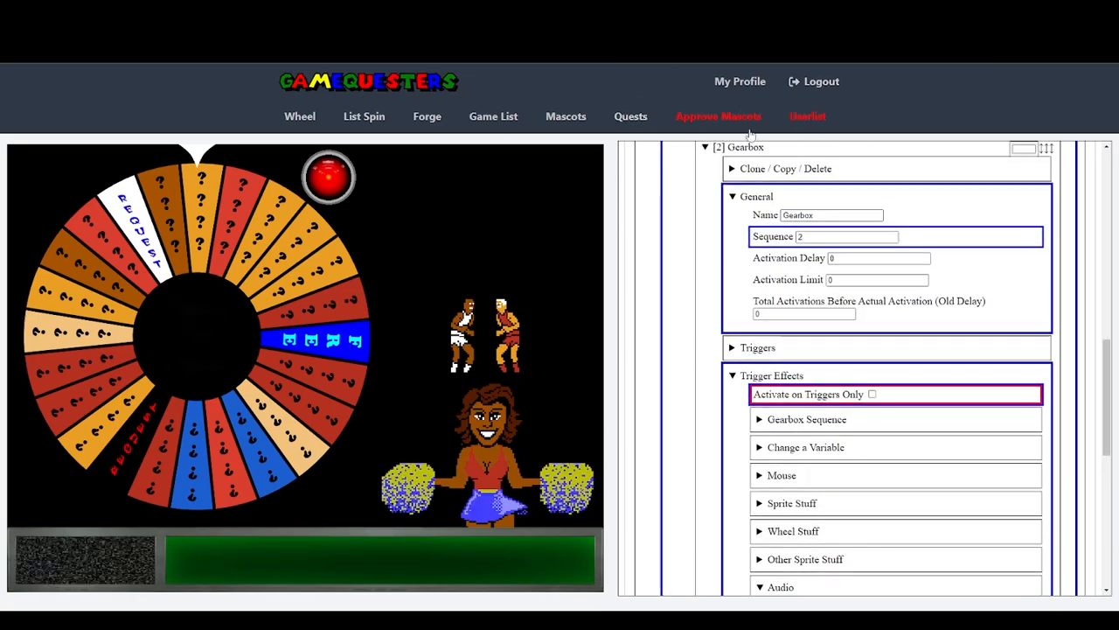
{"action": "scroll", "coordinate": [875, 315], "scroll_direction": "down", "scroll_amount": 1}
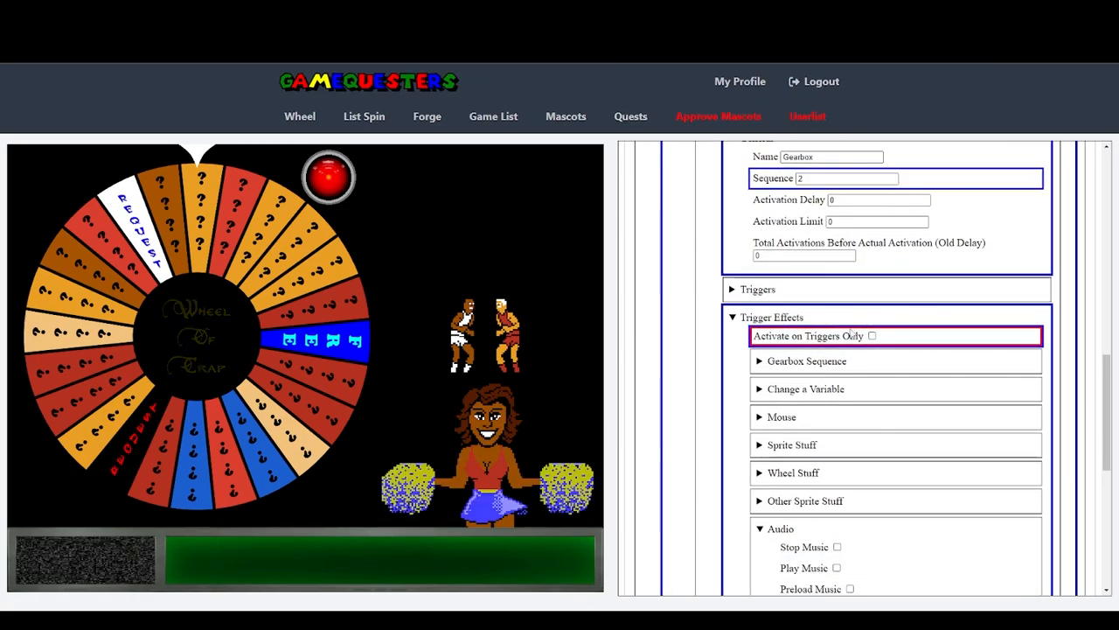
{"action": "scroll", "coordinate": [818, 332], "scroll_direction": "down", "scroll_amount": 4}
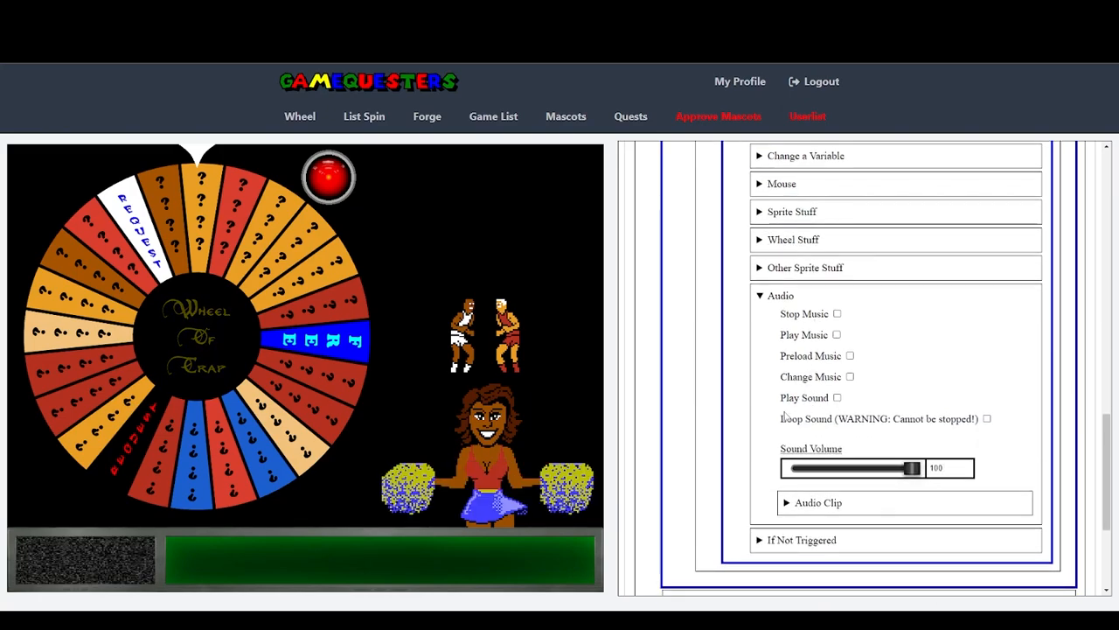
{"action": "left_click", "coordinate": [787, 507]}
{"action": "scroll", "coordinate": [787, 490], "scroll_direction": "down", "scroll_amount": 2}
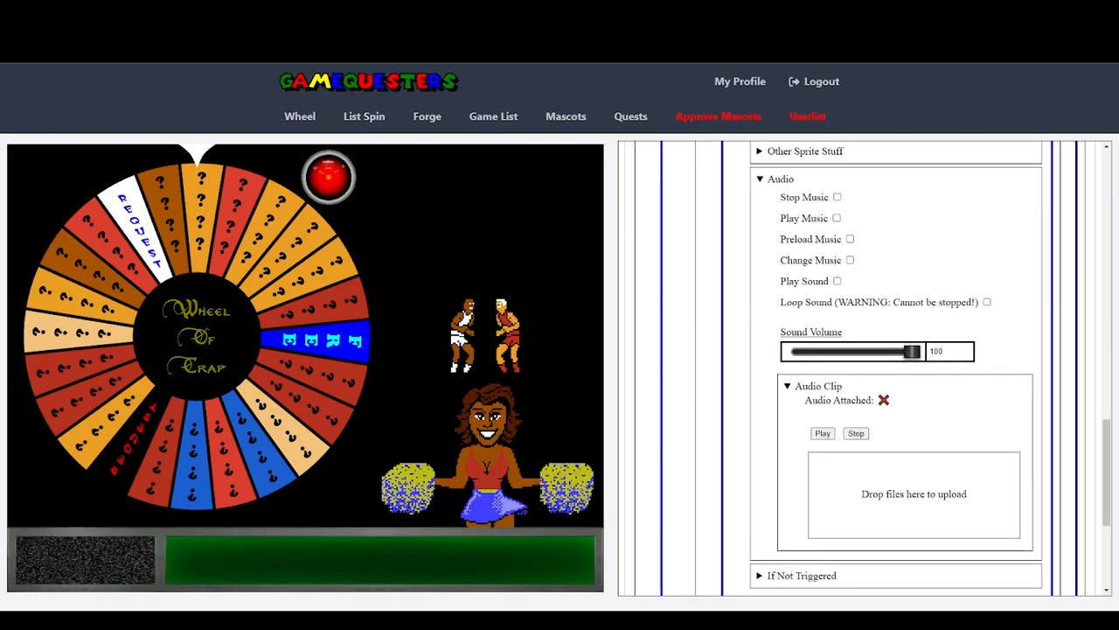
{"action": "left_click_drag", "start_coordinate": [1049, 369], "coordinate": [852, 477]}
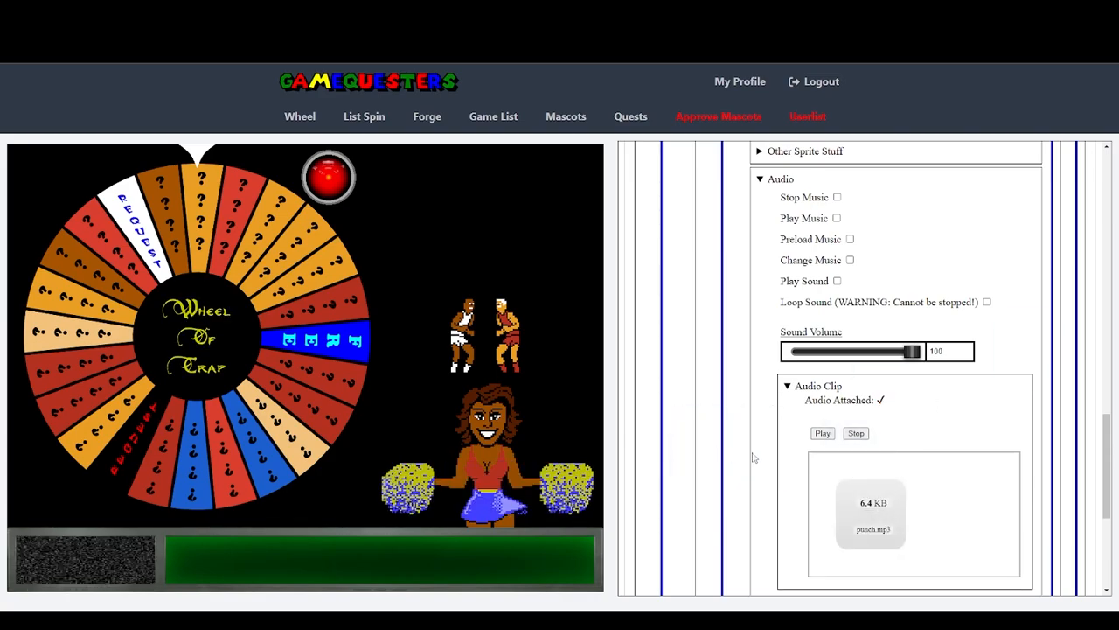
{"action": "left_click", "coordinate": [823, 434]}
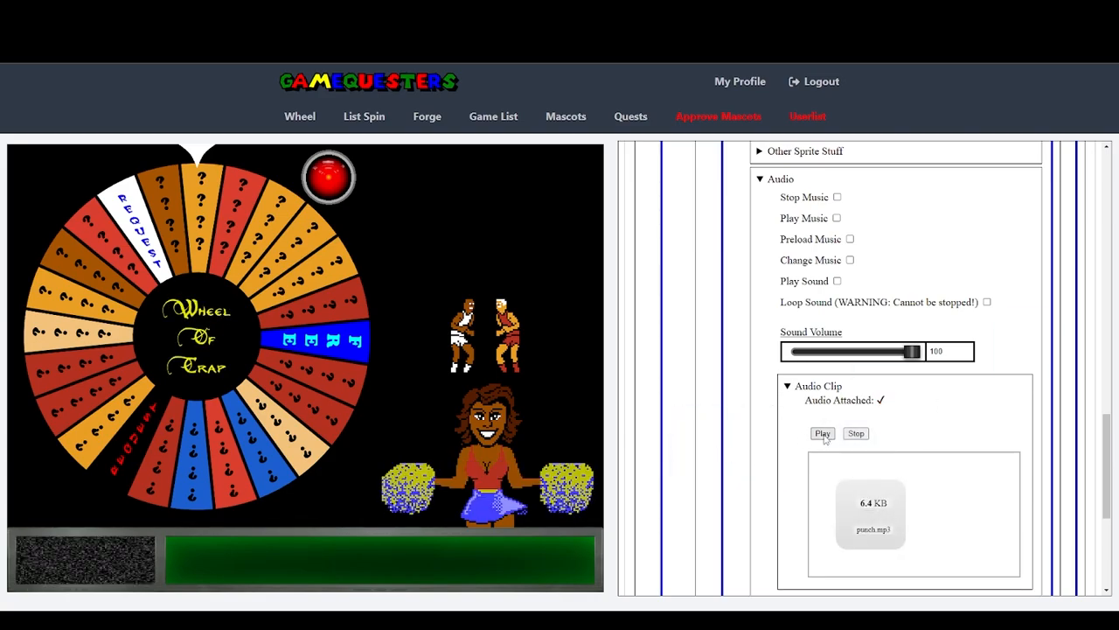
{"action": "left_click", "coordinate": [823, 433]}
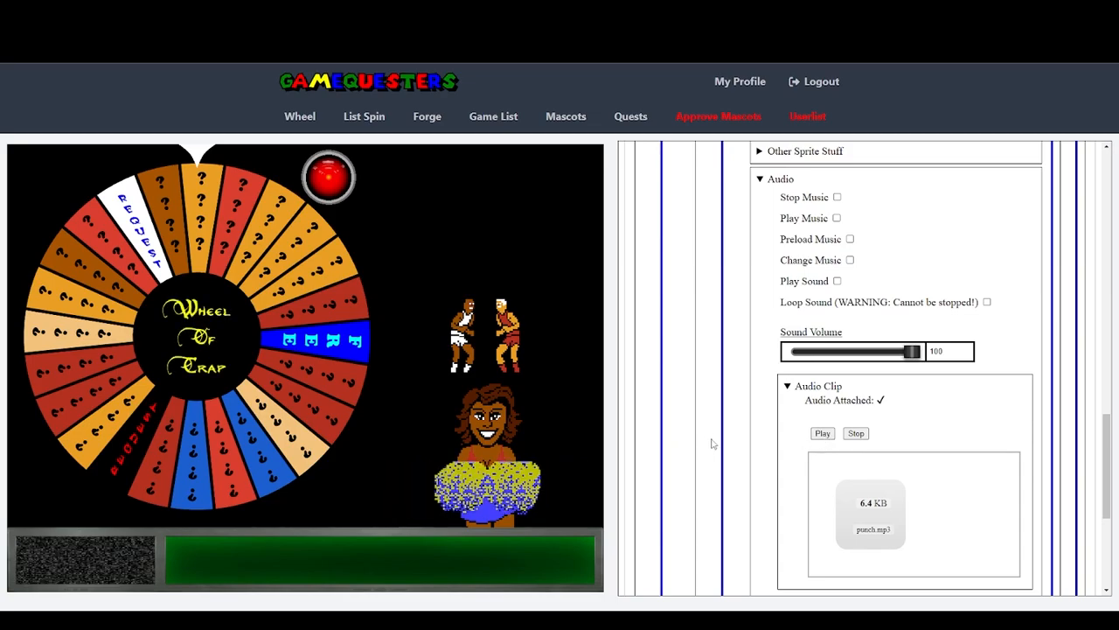
Step: Set the volume global variable to 20
{"action": "scroll", "coordinate": [711, 442], "scroll_direction": "up", "scroll_amount": 15}
{"action": "scroll", "coordinate": [886, 243], "scroll_direction": "up", "scroll_amount": 5}
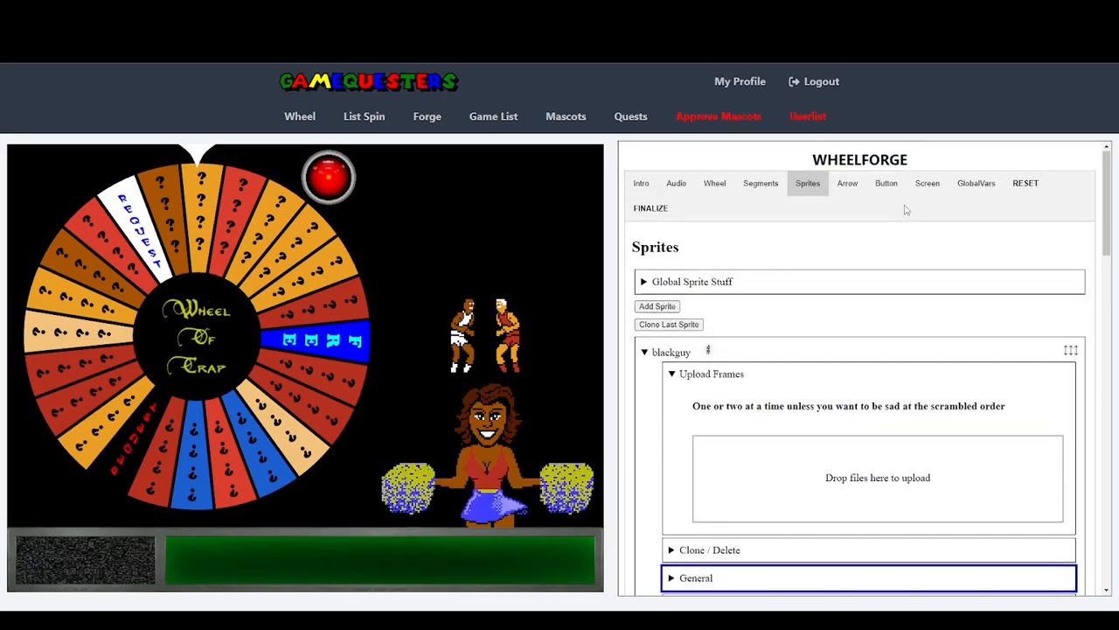
{"action": "left_click", "coordinate": [953, 191]}
{"action": "left_click", "coordinate": [758, 320]}
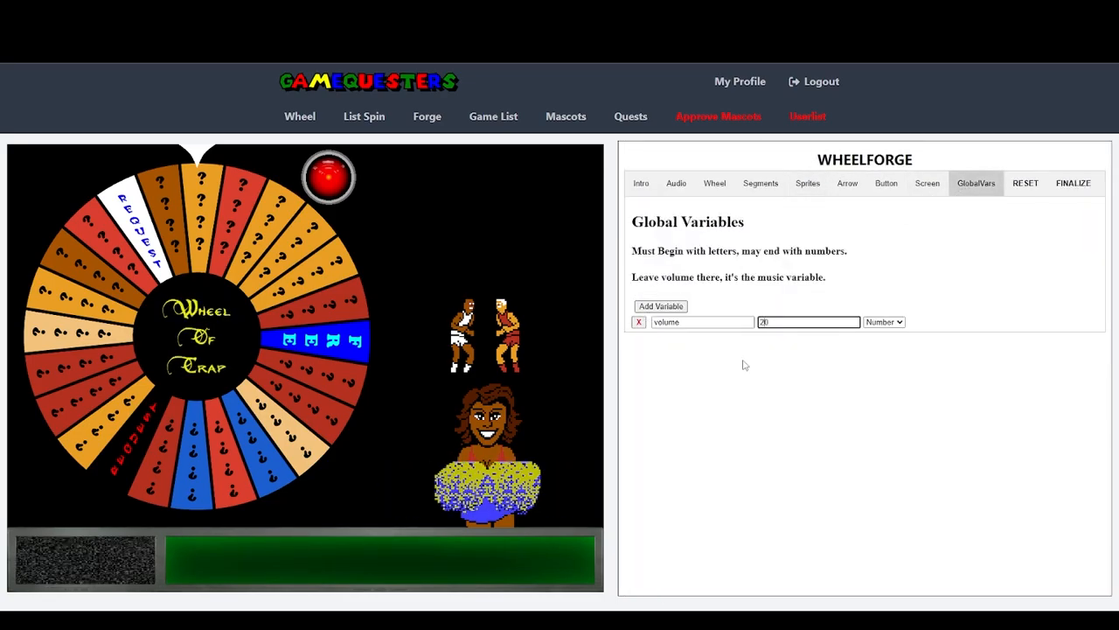
Step: Return to the sequence 2 gearbox's audio effects, play the punch clip again, and enable Play Sound
{"action": "left_click", "coordinate": [806, 181]}
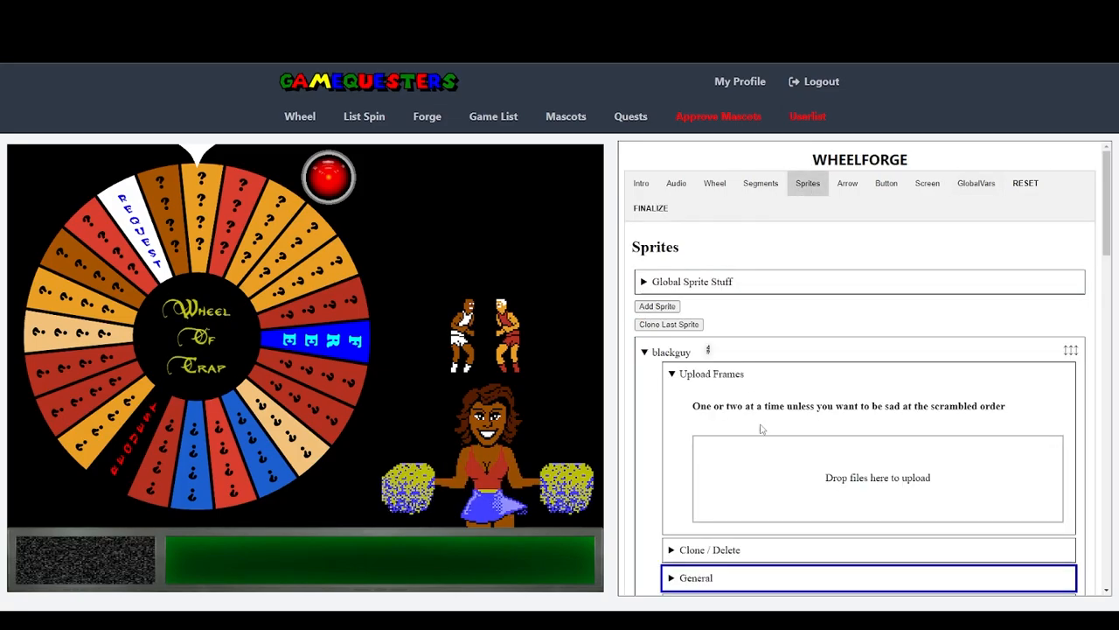
{"action": "scroll", "coordinate": [763, 420], "scroll_direction": "down", "scroll_amount": 3}
{"action": "scroll", "coordinate": [762, 420], "scroll_direction": "down", "scroll_amount": 10}
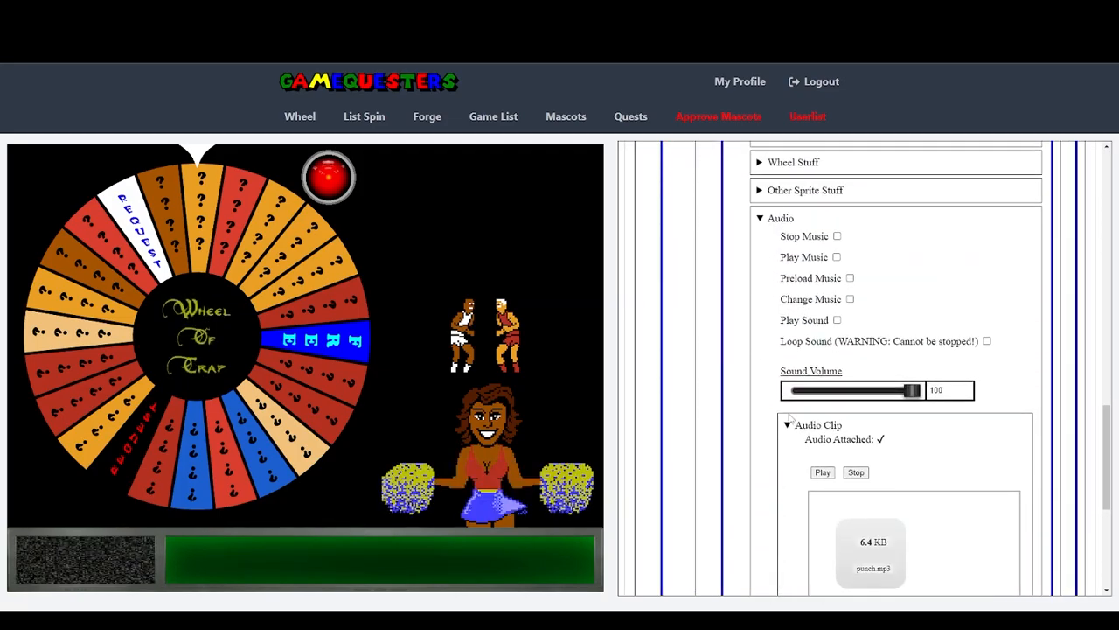
{"action": "left_click", "coordinate": [823, 474]}
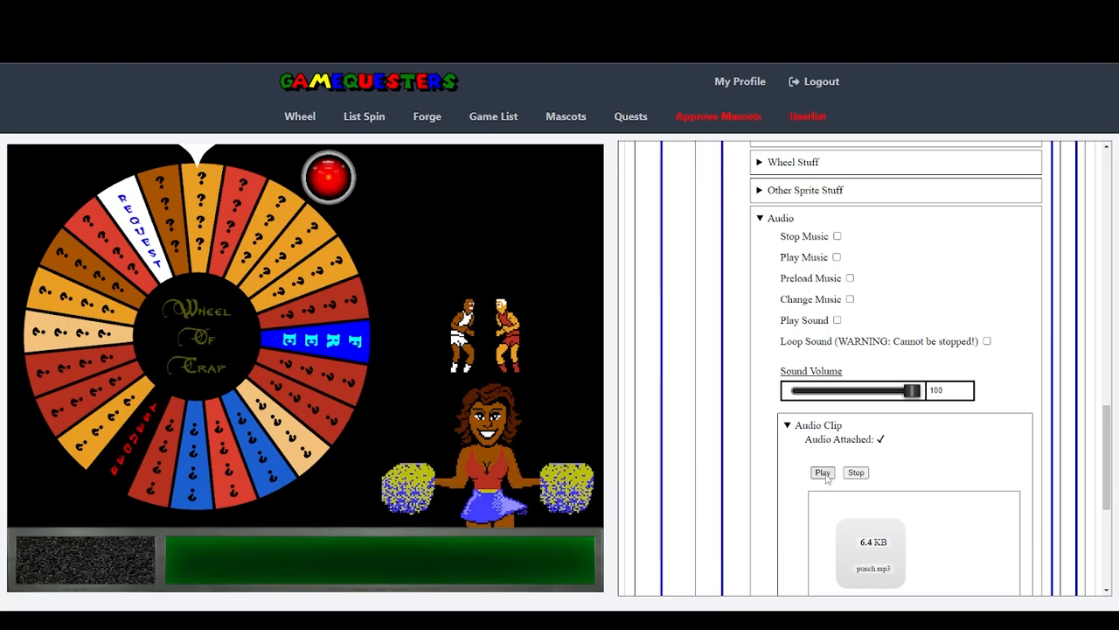
{"action": "left_click", "coordinate": [837, 320]}
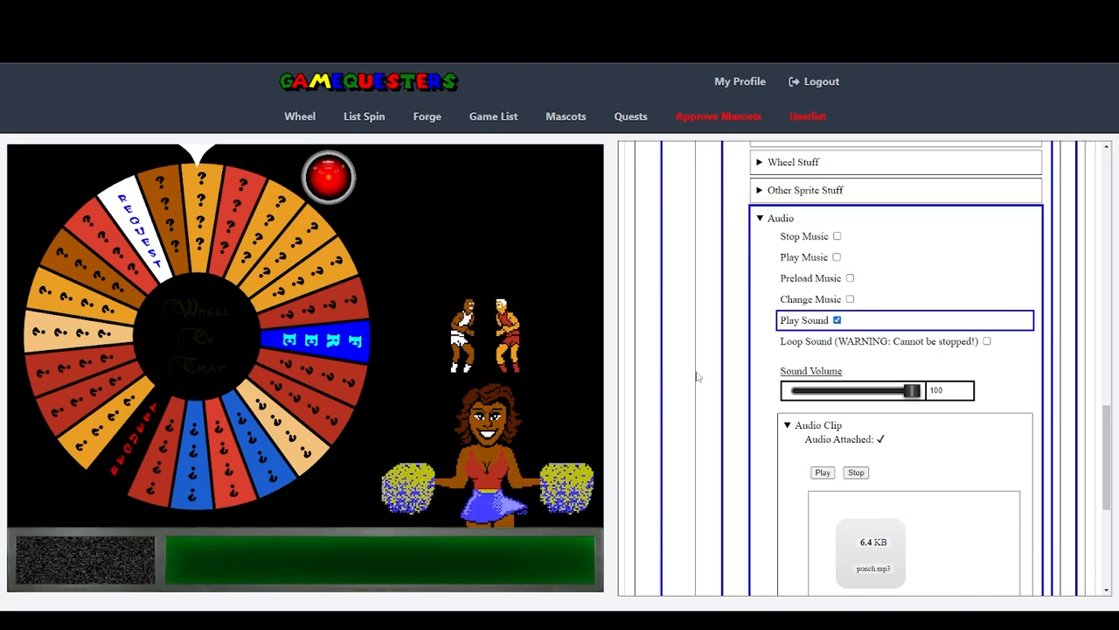
Step: Collapse the sequence 2 gearbox and review the general settings of the "wait, punch, swap to sequence 1" gearbox
{"action": "scroll", "coordinate": [699, 393], "scroll_direction": "up", "scroll_amount": 10}
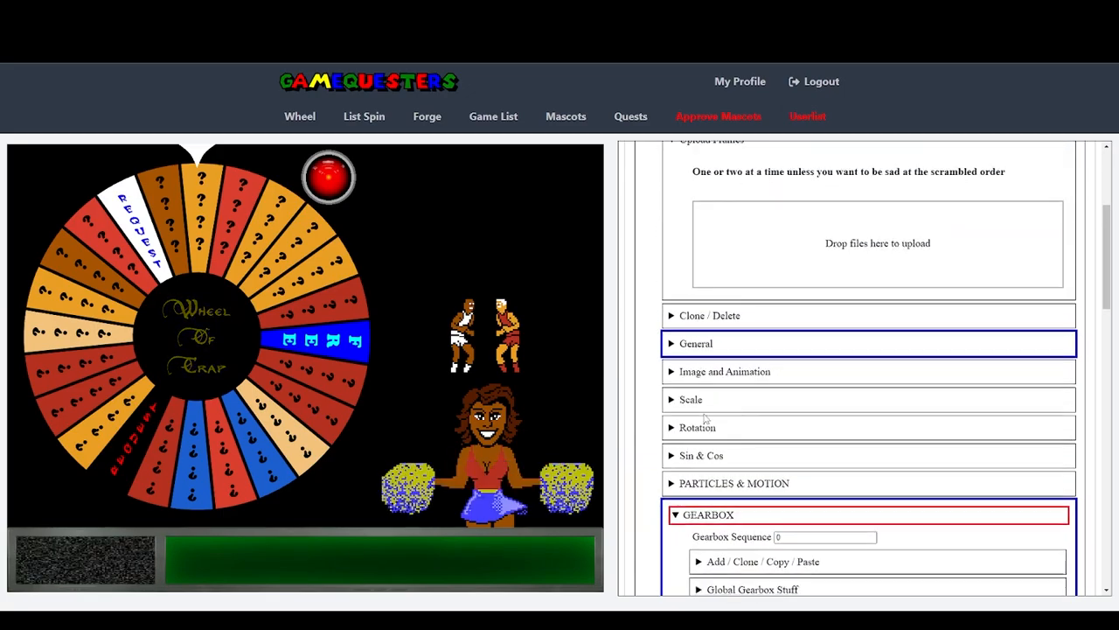
{"action": "scroll", "coordinate": [704, 419], "scroll_direction": "down", "scroll_amount": 3}
{"action": "scroll", "coordinate": [705, 418], "scroll_direction": "up", "scroll_amount": 1}
{"action": "left_click", "coordinate": [706, 420]}
{"action": "scroll", "coordinate": [690, 404], "scroll_direction": "up", "scroll_amount": 3}
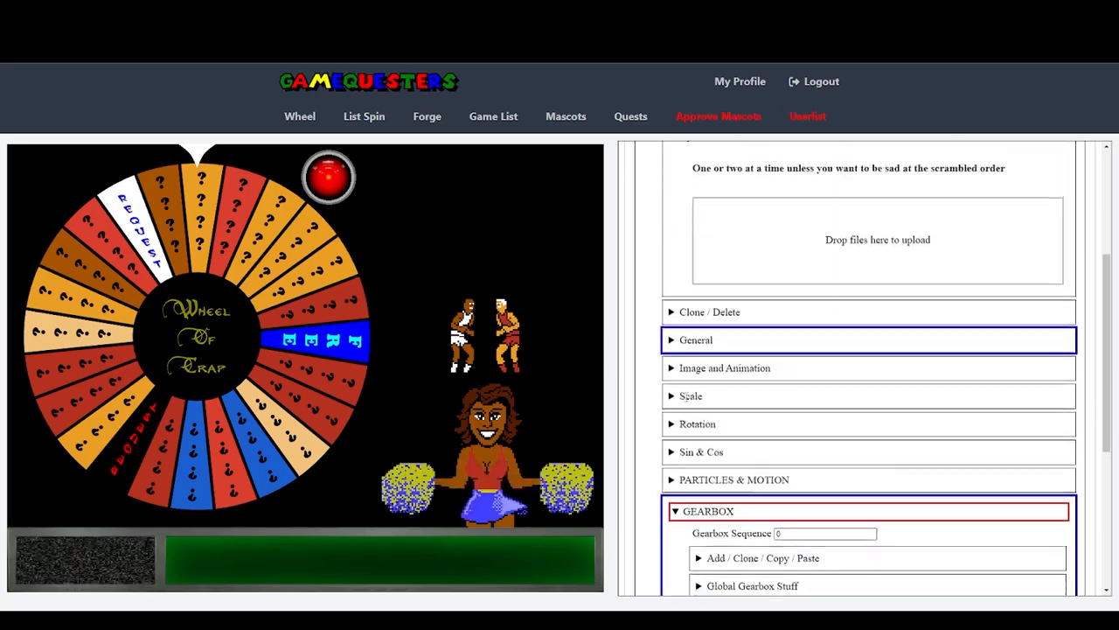
{"action": "scroll", "coordinate": [687, 401], "scroll_direction": "down", "scroll_amount": 3}
{"action": "left_click", "coordinate": [713, 392]}
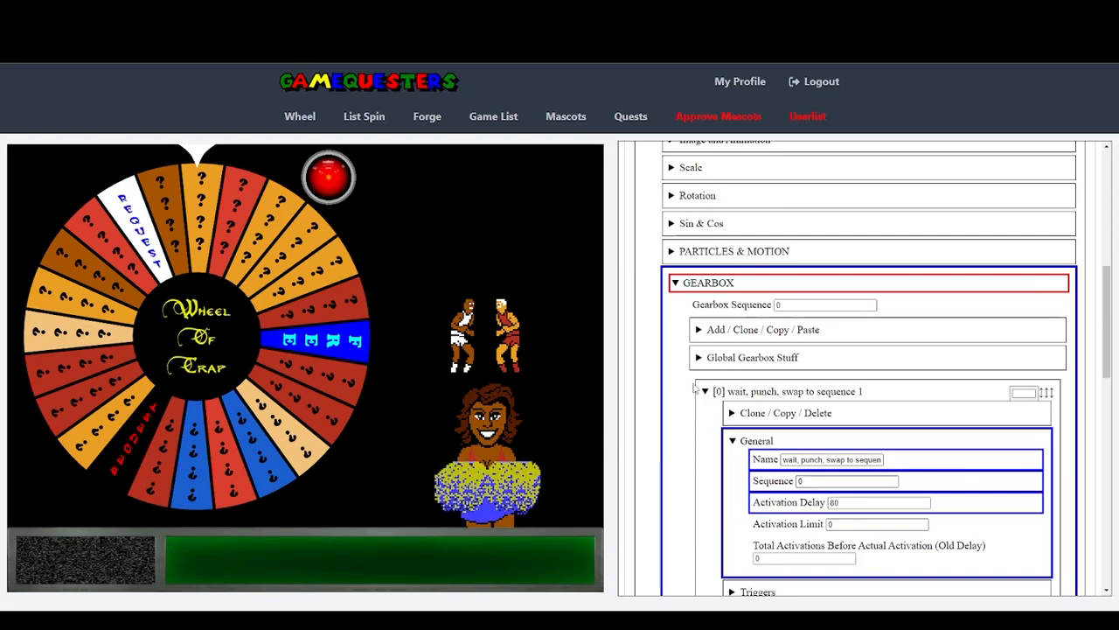
{"action": "left_click", "coordinate": [707, 392]}
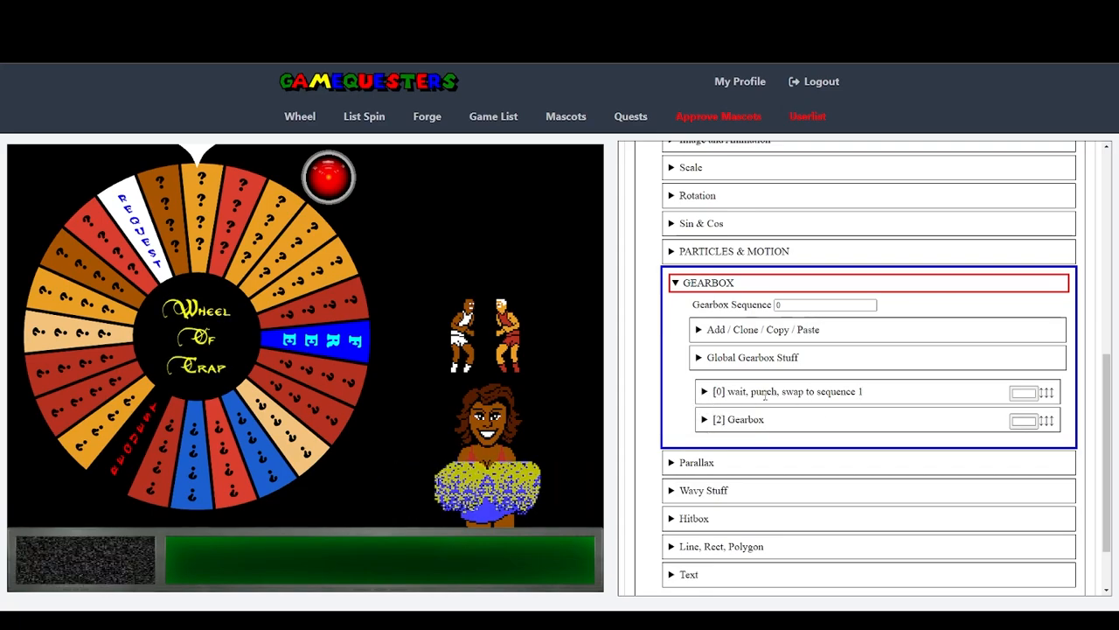
{"action": "left_click_drag", "start_coordinate": [751, 391], "coordinate": [780, 392]}
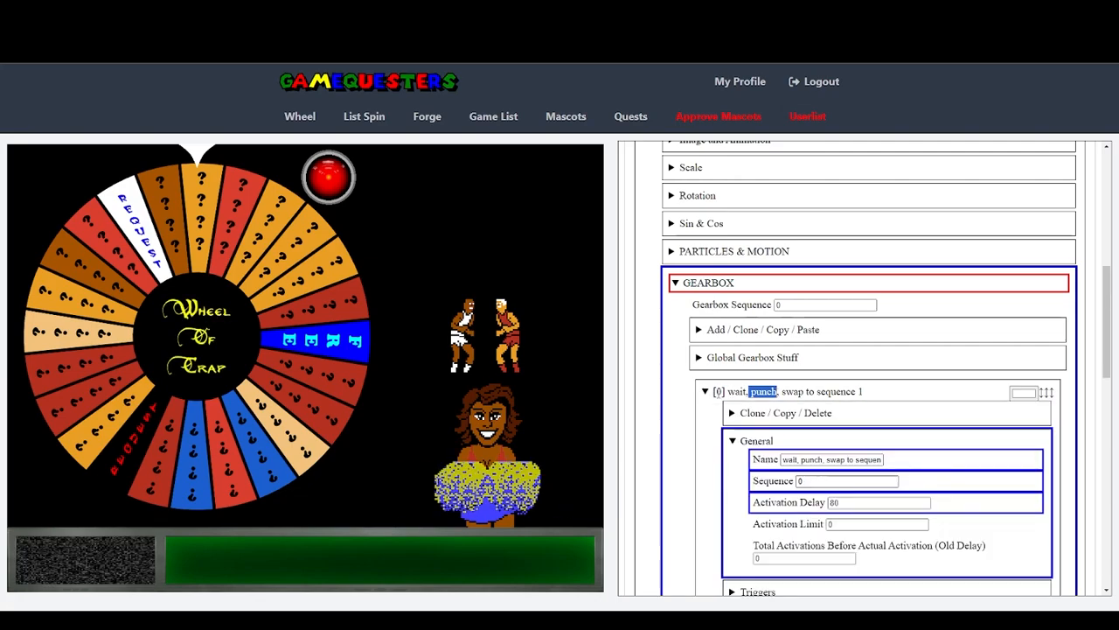
{"action": "left_click", "coordinate": [717, 399]}
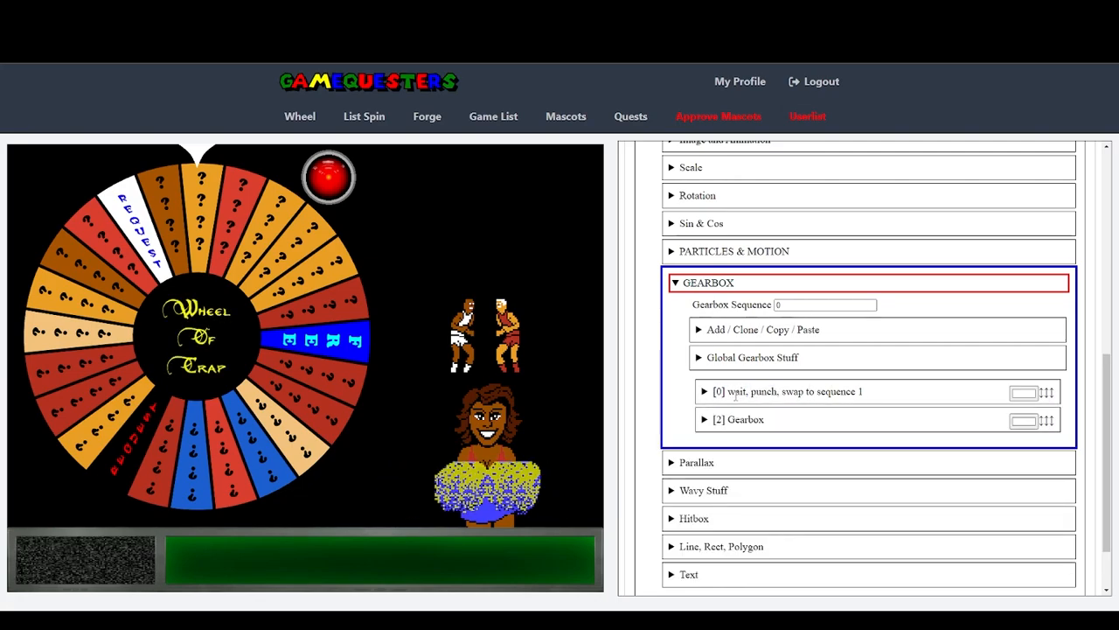
Step: Examine the magic frame values in blackguy's animation sequence 1, and collapse the animation settings
{"action": "scroll", "coordinate": [689, 303], "scroll_direction": "up", "scroll_amount": 3}
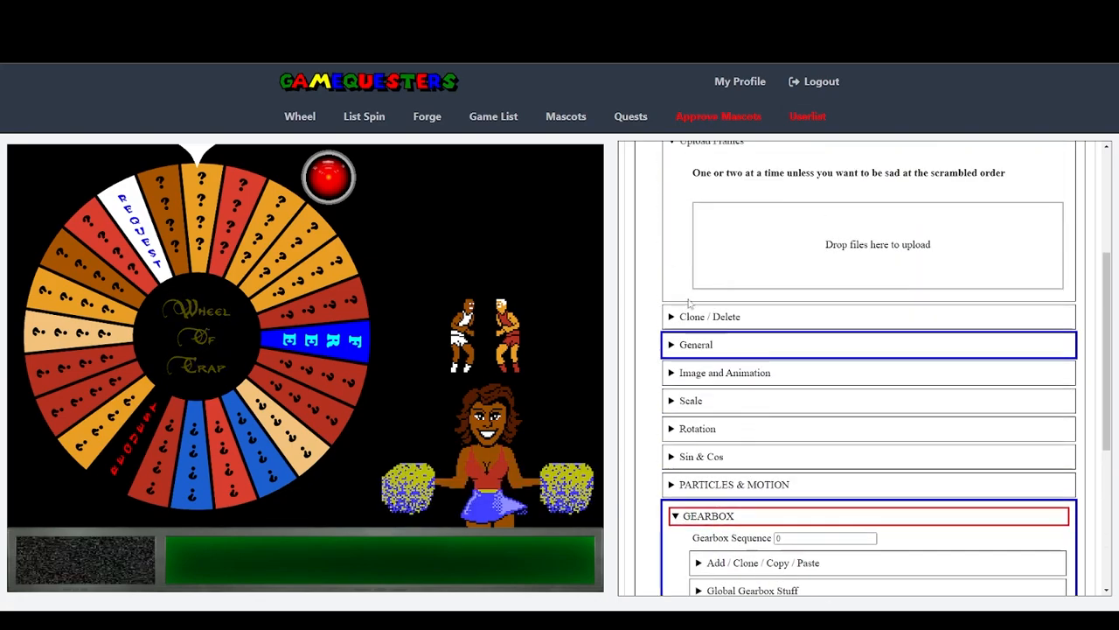
{"action": "left_click", "coordinate": [677, 373]}
{"action": "scroll", "coordinate": [811, 295], "scroll_direction": "down", "scroll_amount": 4}
{"action": "left_click_drag", "start_coordinate": [849, 296], "coordinate": [871, 296]}
{"action": "scroll", "coordinate": [733, 298], "scroll_direction": "up", "scroll_amount": 2}
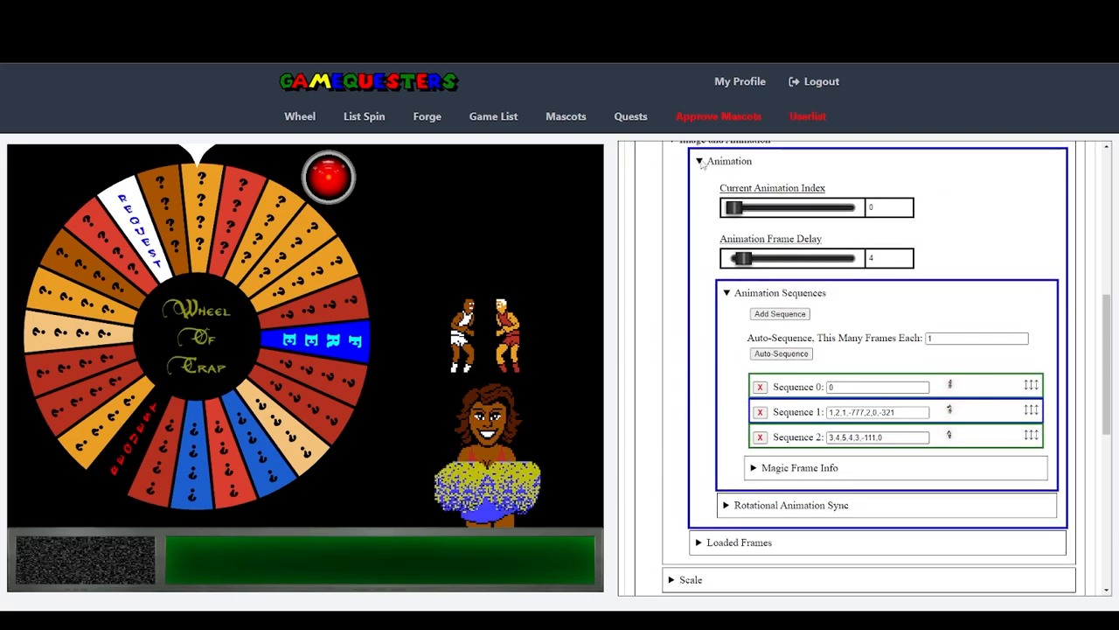
{"action": "left_click", "coordinate": [699, 161]}
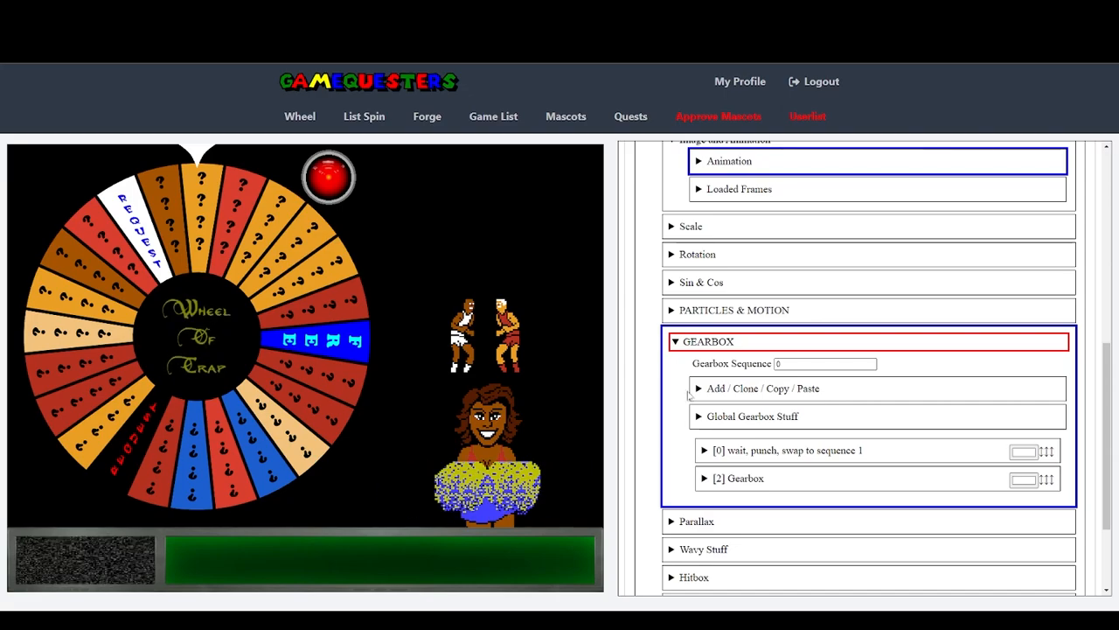
Step: Step blackguy's overall gearbox sequence up by one and return it to 0
{"action": "scroll", "coordinate": [683, 363], "scroll_direction": "down", "scroll_amount": 1}
{"action": "left_click", "coordinate": [871, 244]}
{"action": "left_click", "coordinate": [871, 250]}
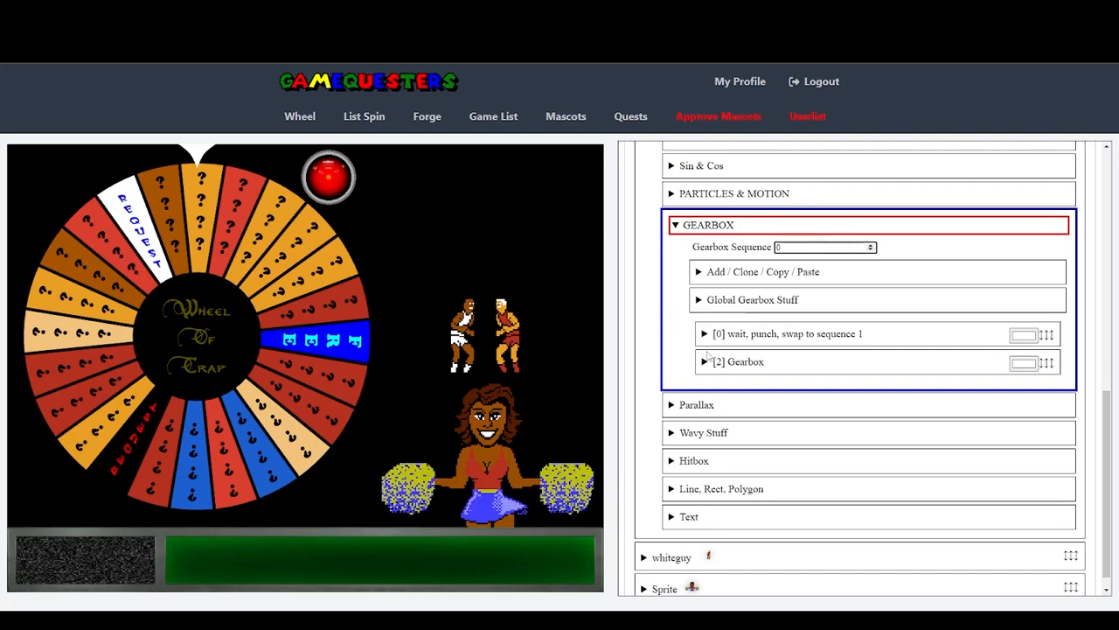
Step: Add a third gearbox to the blackguy sprite and set its sequence to 3
{"action": "left_click", "coordinate": [700, 277]}
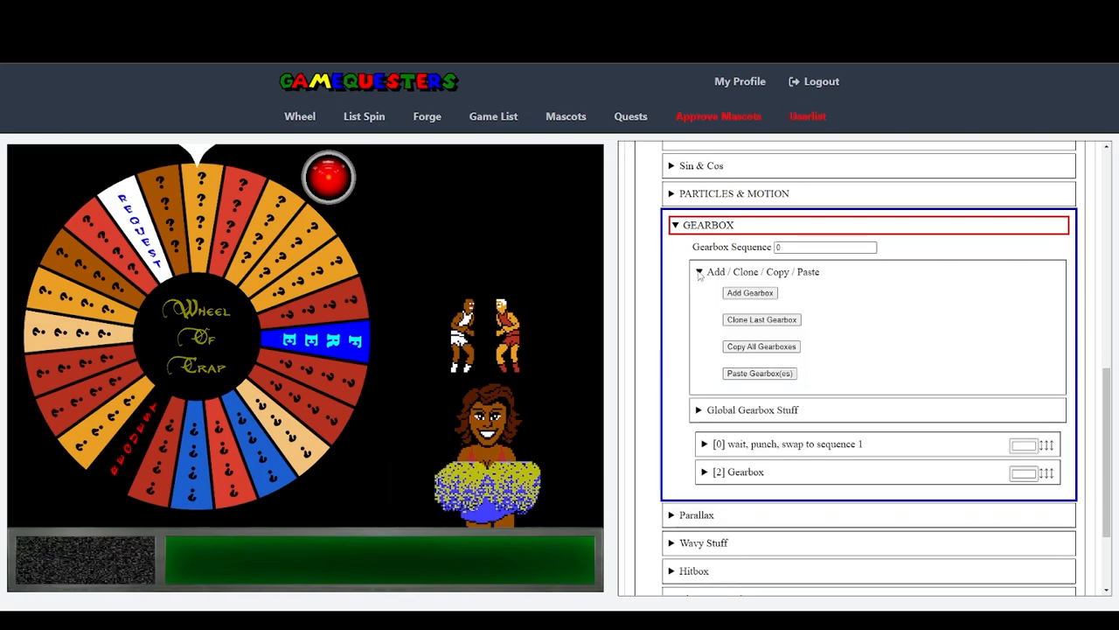
{"action": "left_click", "coordinate": [736, 290]}
{"action": "left_click", "coordinate": [701, 277]}
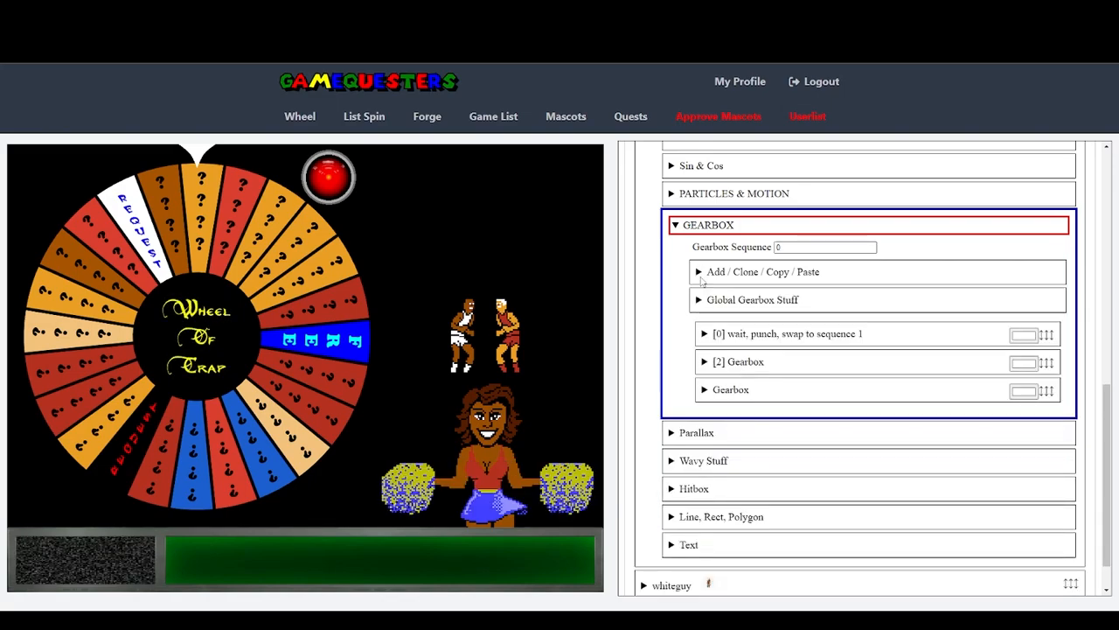
{"action": "left_click", "coordinate": [705, 390]}
{"action": "left_click", "coordinate": [733, 416]}
{"action": "left_click", "coordinate": [732, 416]}
{"action": "left_click", "coordinate": [731, 439]}
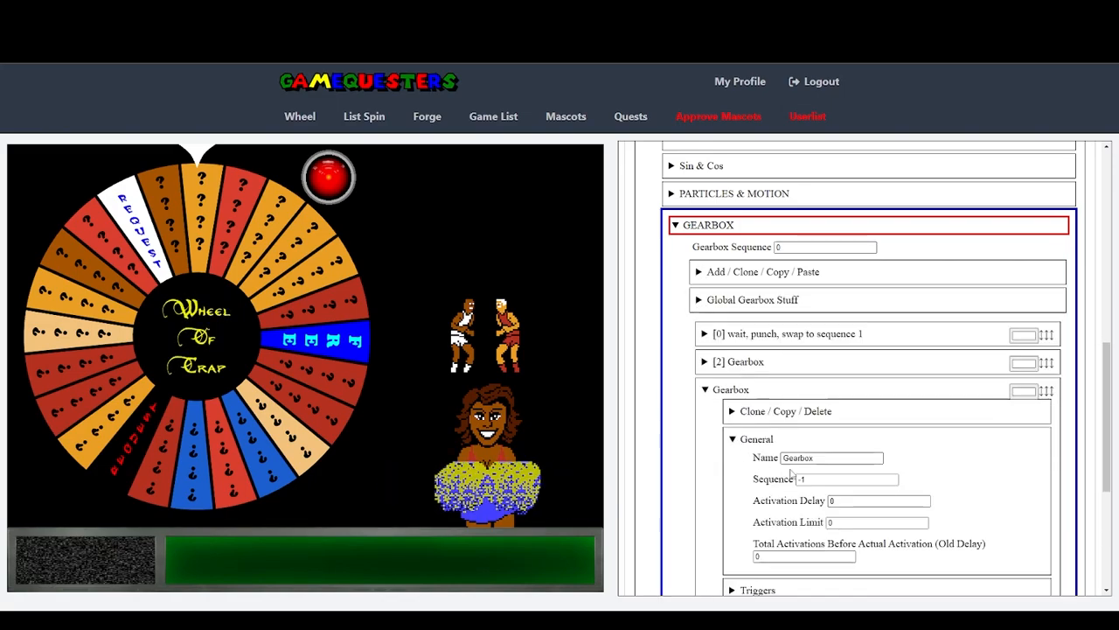
{"action": "left_click", "coordinate": [789, 476]}
Step: Rename the third gearbox "Fall down, swap to sequence 0"
{"action": "double_click", "coordinate": [830, 457]}
{"action": "type", "text": "Fall down,"}
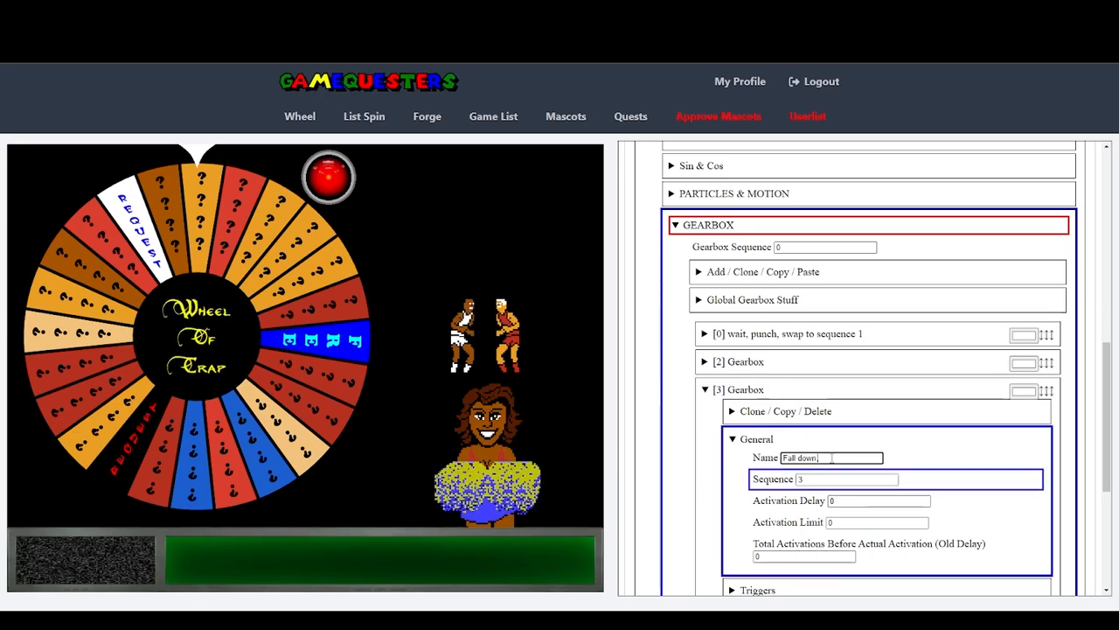
{"action": "type", "text": " swap to 0"}
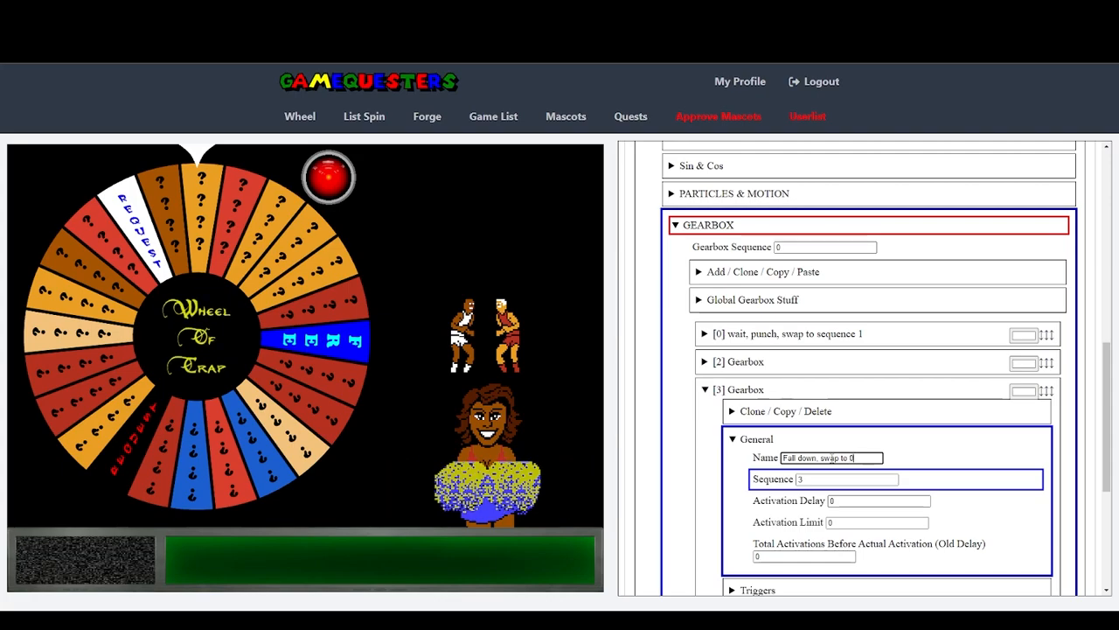
{"action": "type", "text": "equence"}
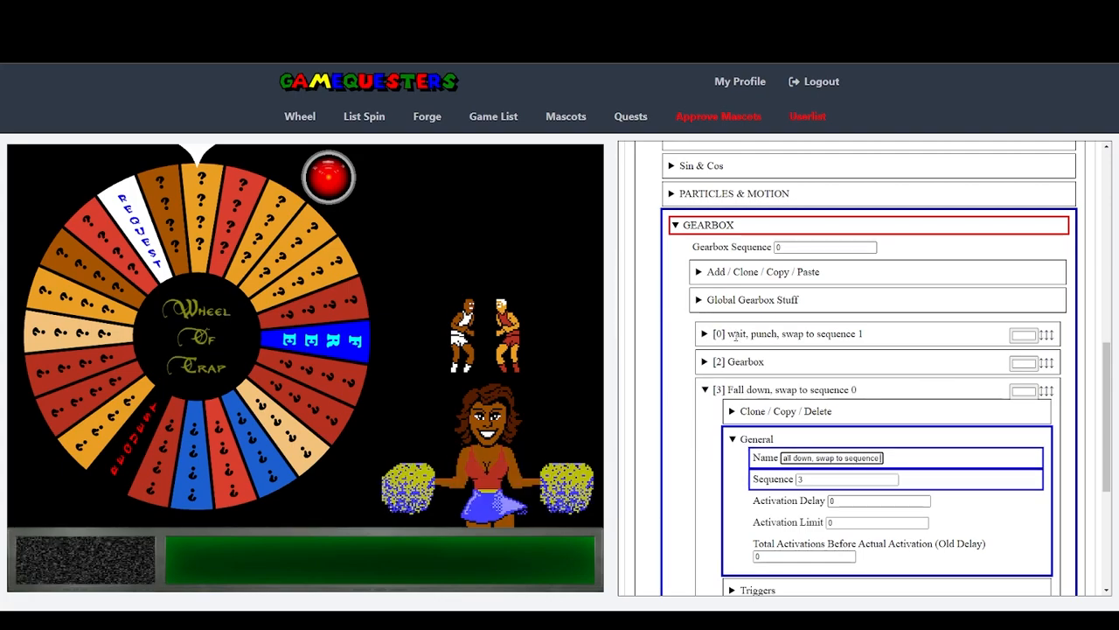
Step: Turn off Activate on Triggers Only in the trigger effects of the third gearbox
{"action": "scroll", "coordinate": [695, 397], "scroll_direction": "down", "scroll_amount": 3}
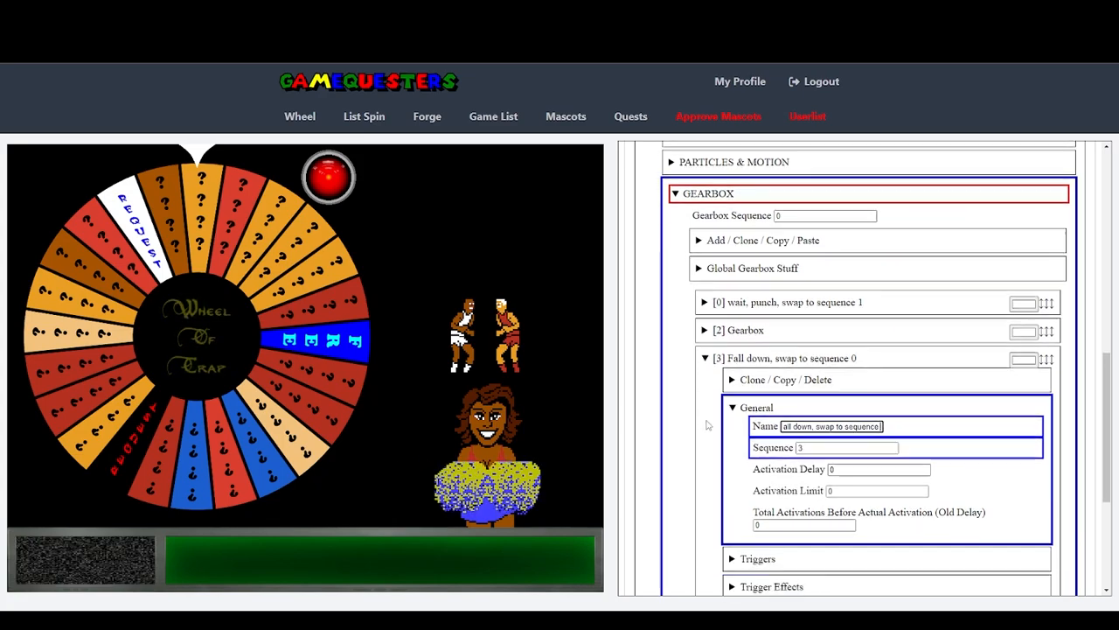
{"action": "left_click", "coordinate": [731, 387]}
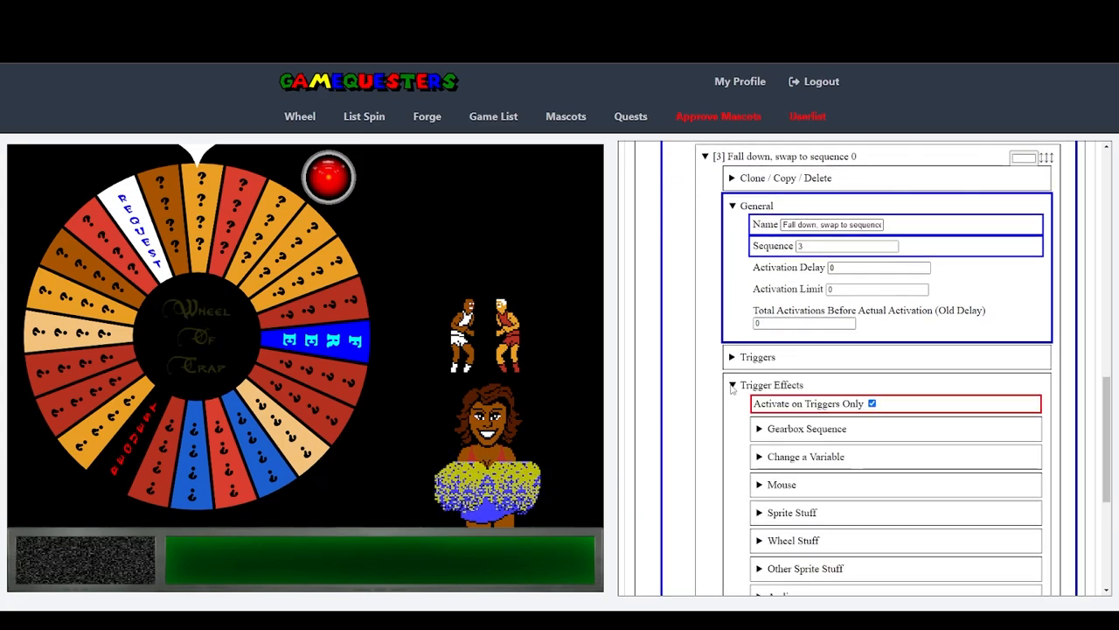
{"action": "left_click", "coordinate": [872, 403]}
{"action": "scroll", "coordinate": [791, 401], "scroll_direction": "down", "scroll_amount": 3}
{"action": "scroll", "coordinate": [787, 358], "scroll_direction": "up", "scroll_amount": 1}
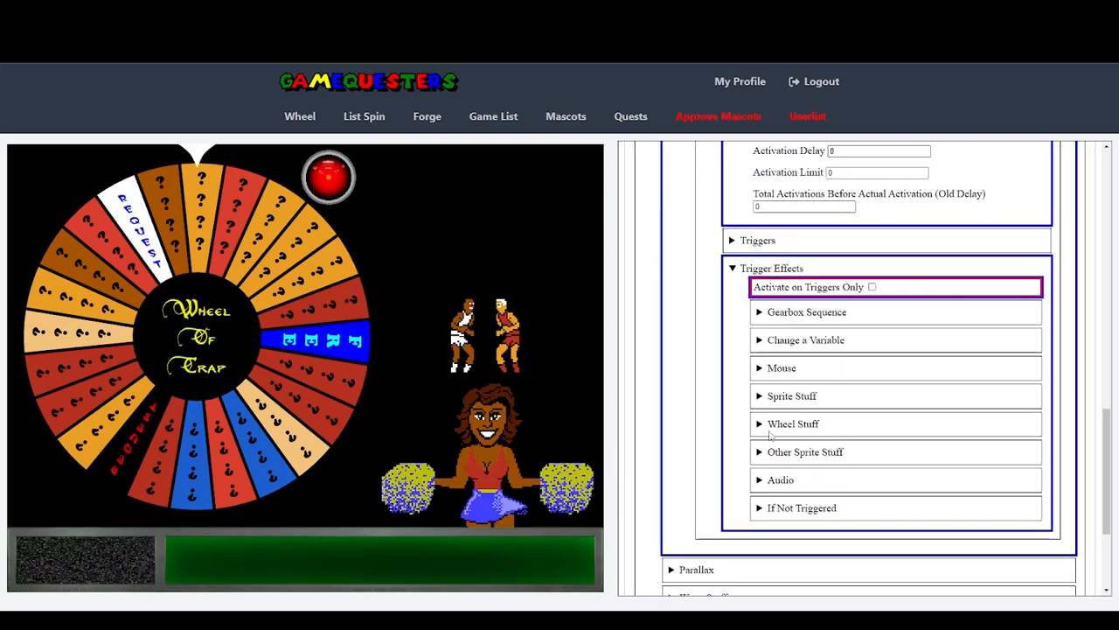
Step: Make the third gearbox change the variable currentAnimation on this sprite by setting it equal to the specified amount 2
{"action": "left_click", "coordinate": [763, 343]}
{"action": "type", "text": "currentAnimation"}
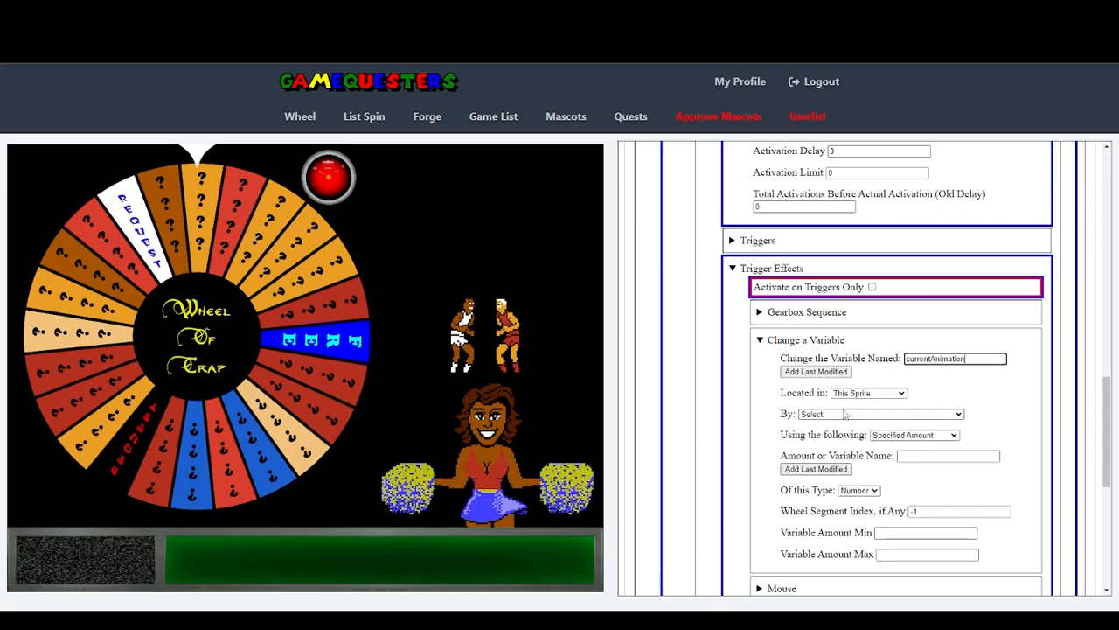
{"action": "left_click", "coordinate": [832, 415]}
{"action": "left_click", "coordinate": [832, 437]}
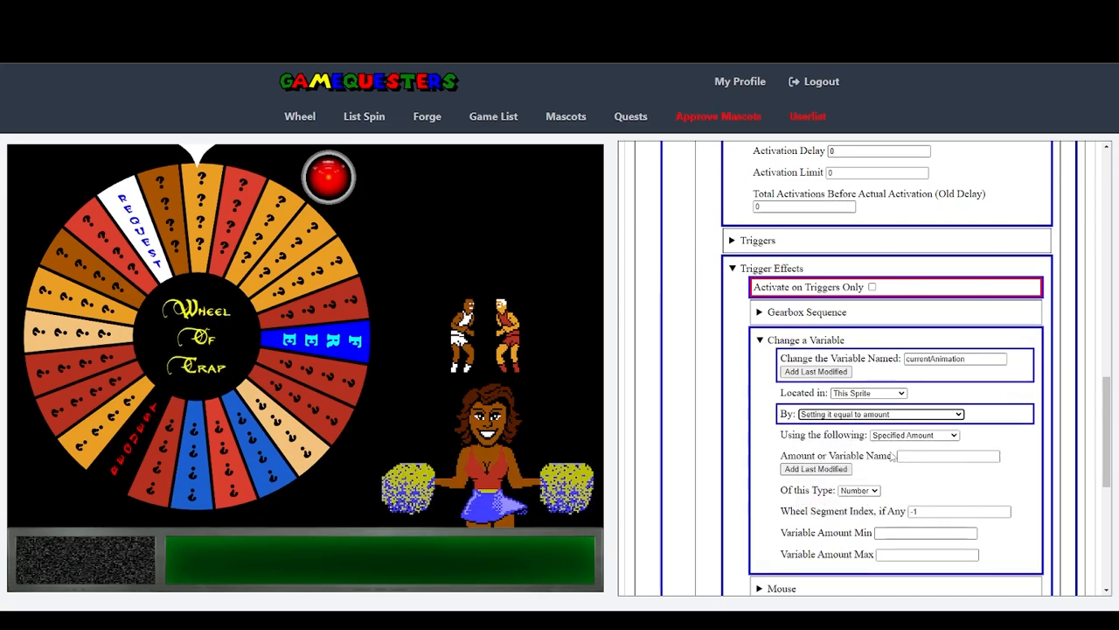
{"action": "left_click", "coordinate": [909, 456]}
{"action": "type", "text": "2"}
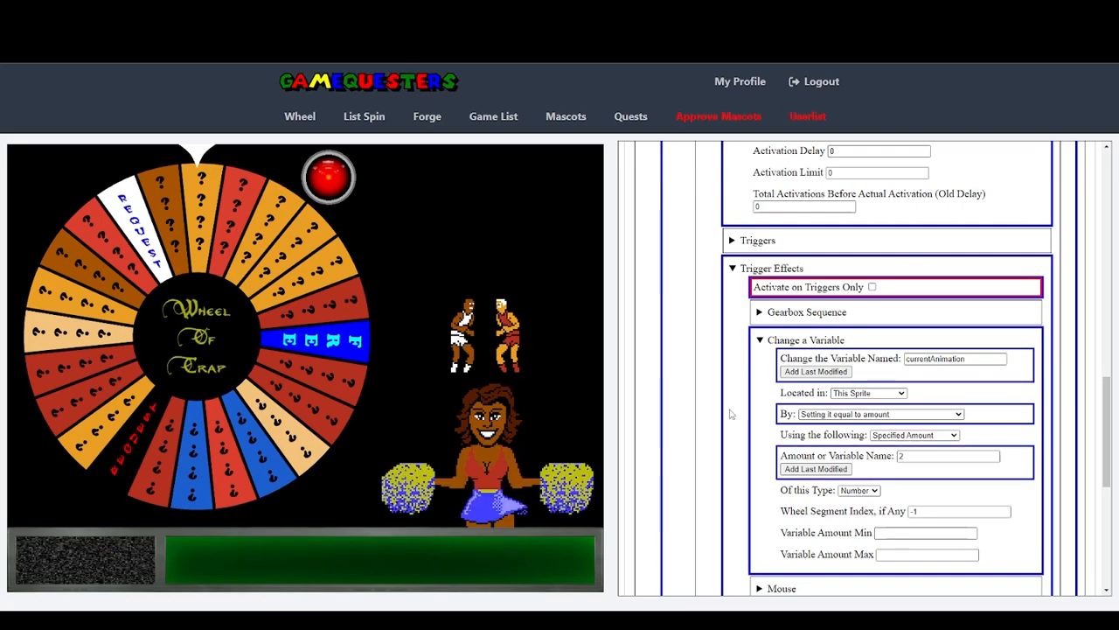
Step: Enable Change Sequence on Activation for the third gearbox with 0 as its next sequence, and collapse its trigger effects
{"action": "left_click", "coordinate": [761, 339]}
{"action": "left_click", "coordinate": [760, 312]}
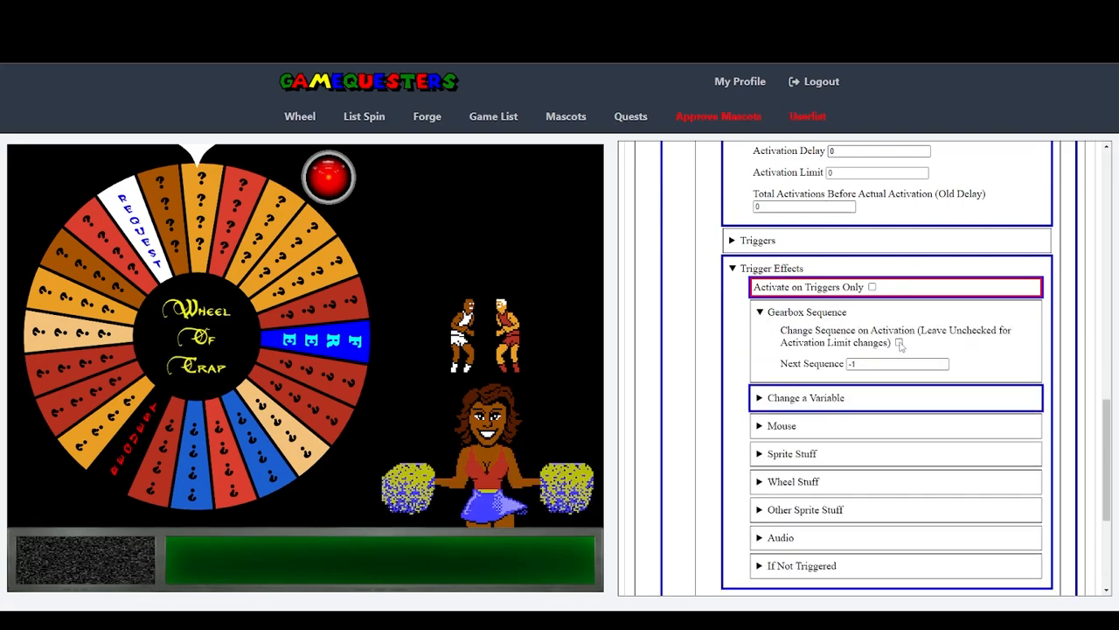
{"action": "left_click", "coordinate": [899, 343]}
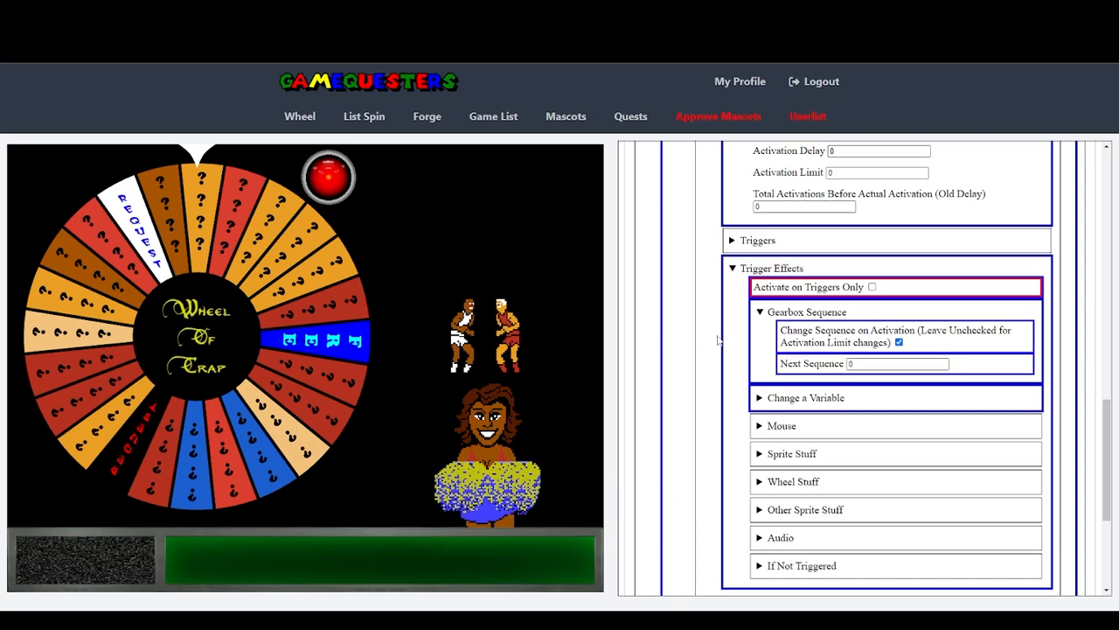
{"action": "left_click", "coordinate": [732, 268]}
Step: Test blackguy's fall by setting the overall gearbox sequence to 3, return it to 0, and collapse the third gearbox
{"action": "scroll", "coordinate": [717, 345], "scroll_direction": "up", "scroll_amount": 2}
{"action": "scroll", "coordinate": [715, 347], "scroll_direction": "up", "scroll_amount": 3}
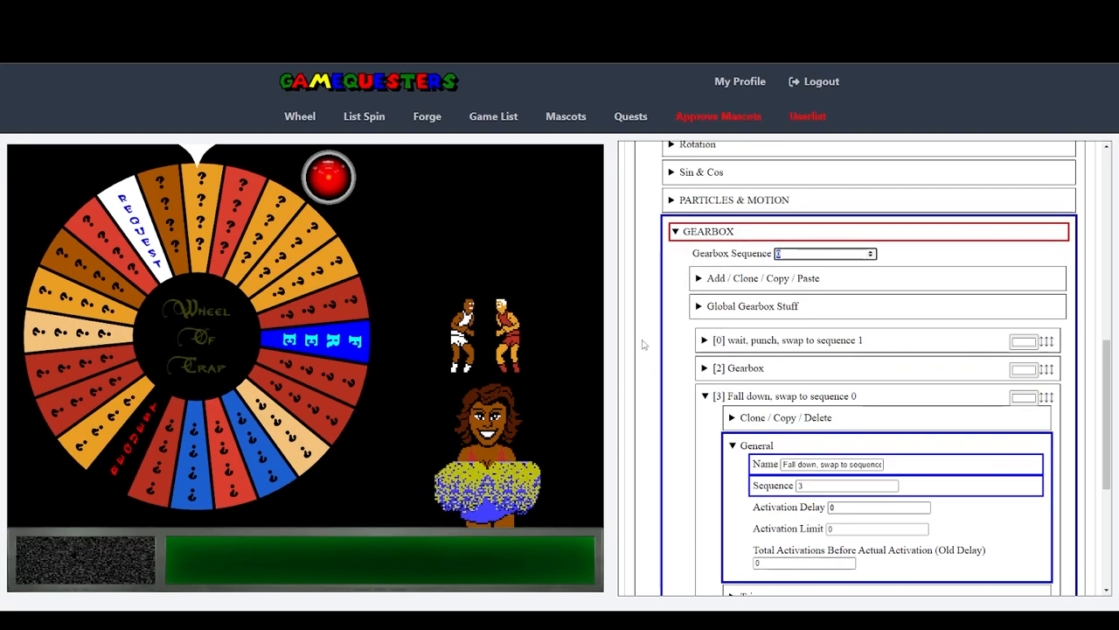
{"action": "type", "text": "3"}
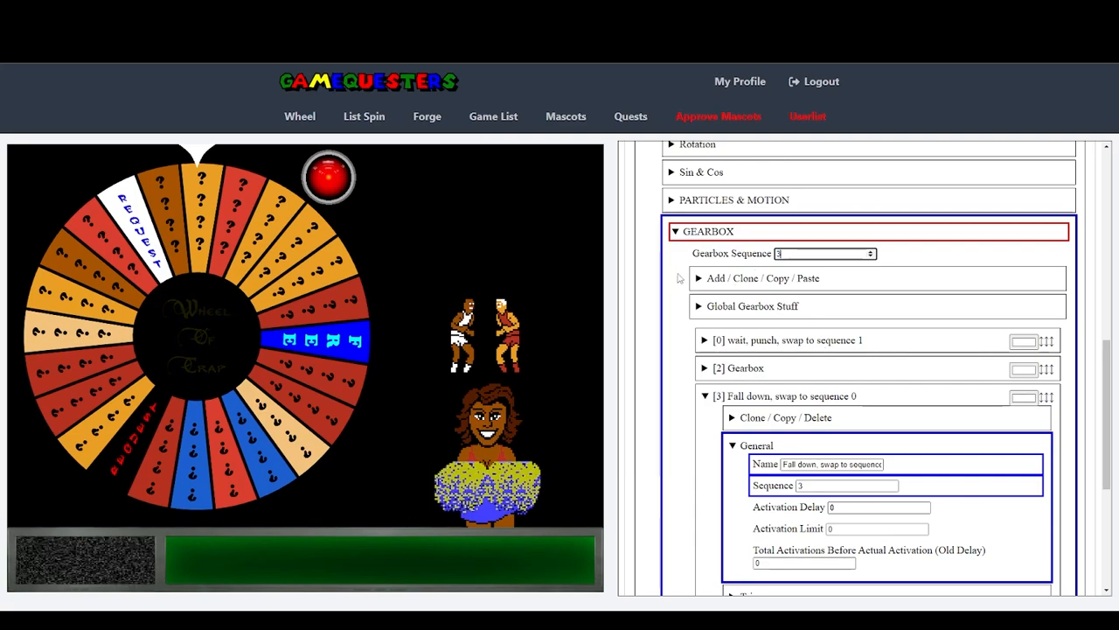
{"action": "left_click", "coordinate": [679, 277]}
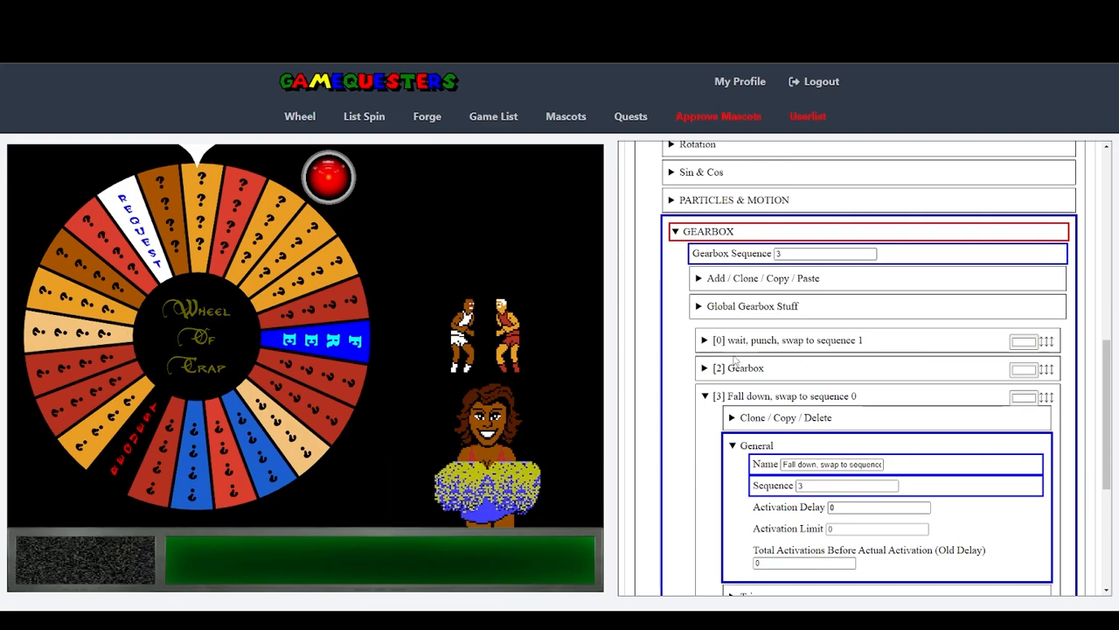
{"action": "left_click", "coordinate": [840, 253]}
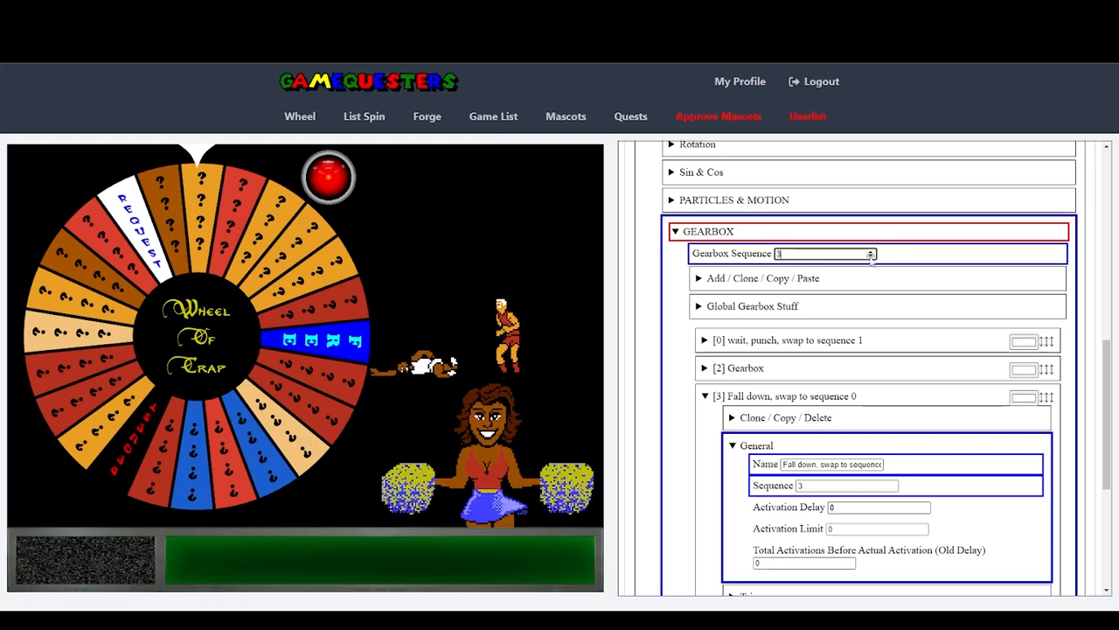
{"action": "left_click", "coordinate": [823, 253]}
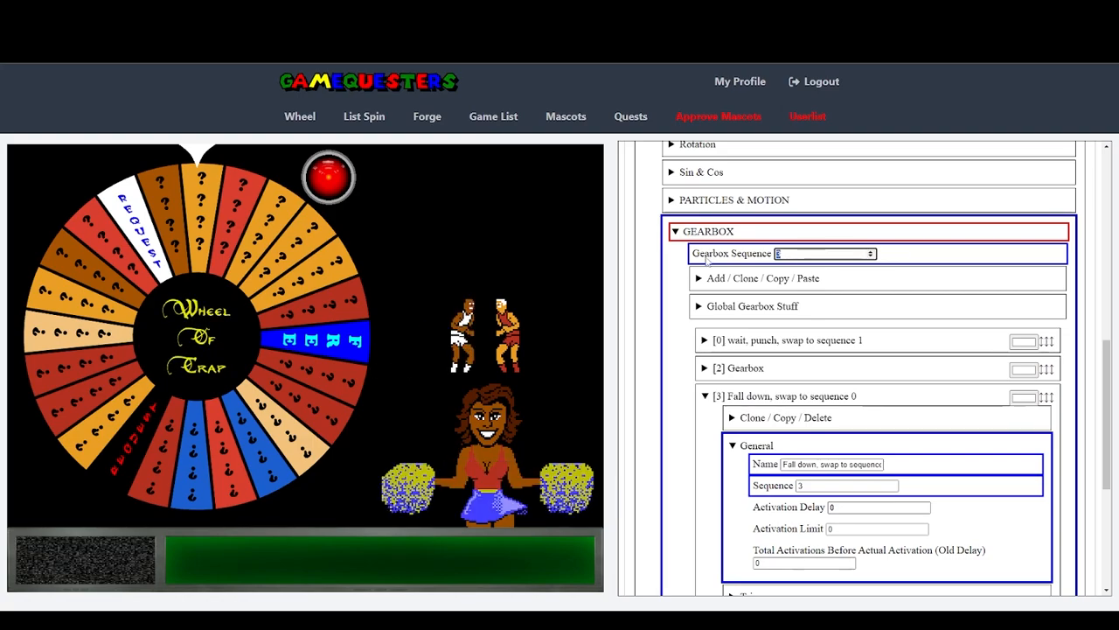
{"action": "left_click", "coordinate": [704, 396]}
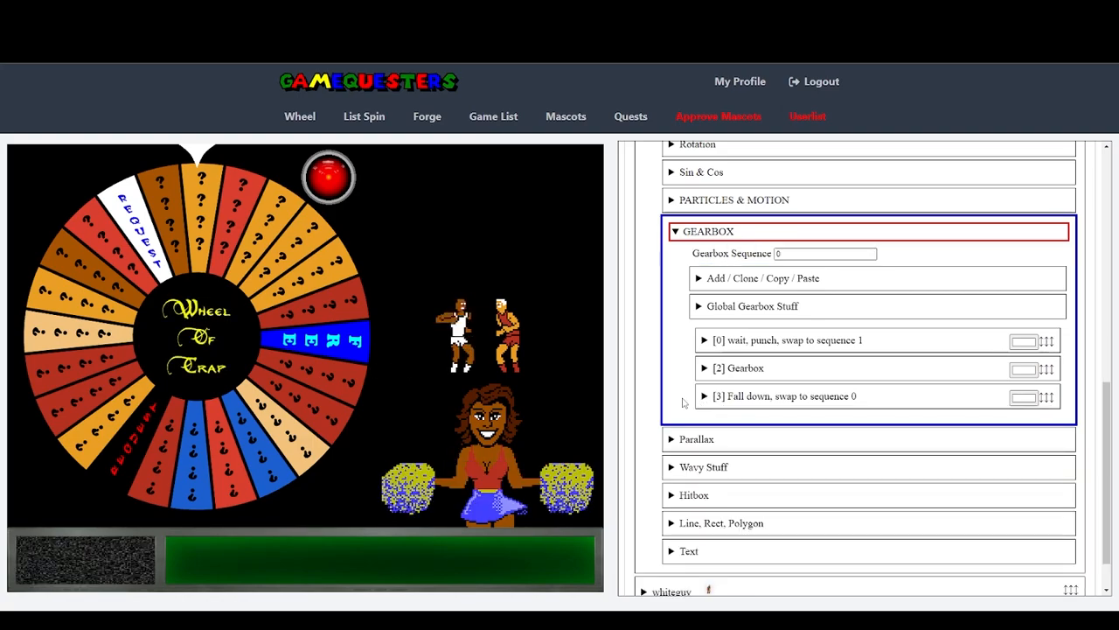
Step: Rename blackguy's second gearbox "punch sound" and collapse it
{"action": "left_click_drag", "start_coordinate": [714, 340], "coordinate": [890, 341]}
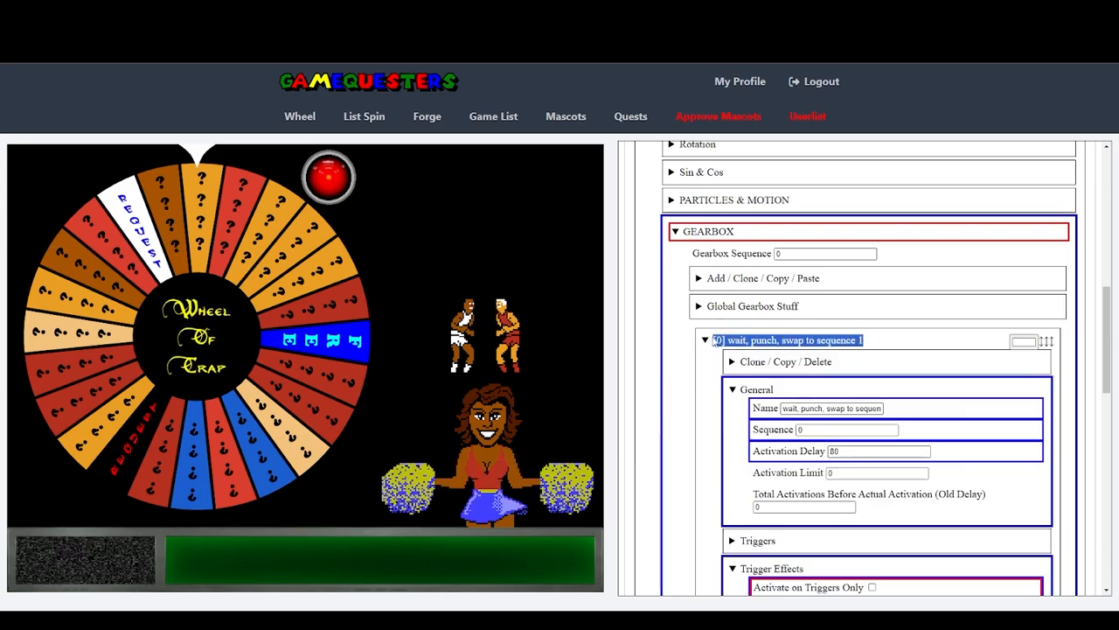
{"action": "left_click", "coordinate": [711, 340]}
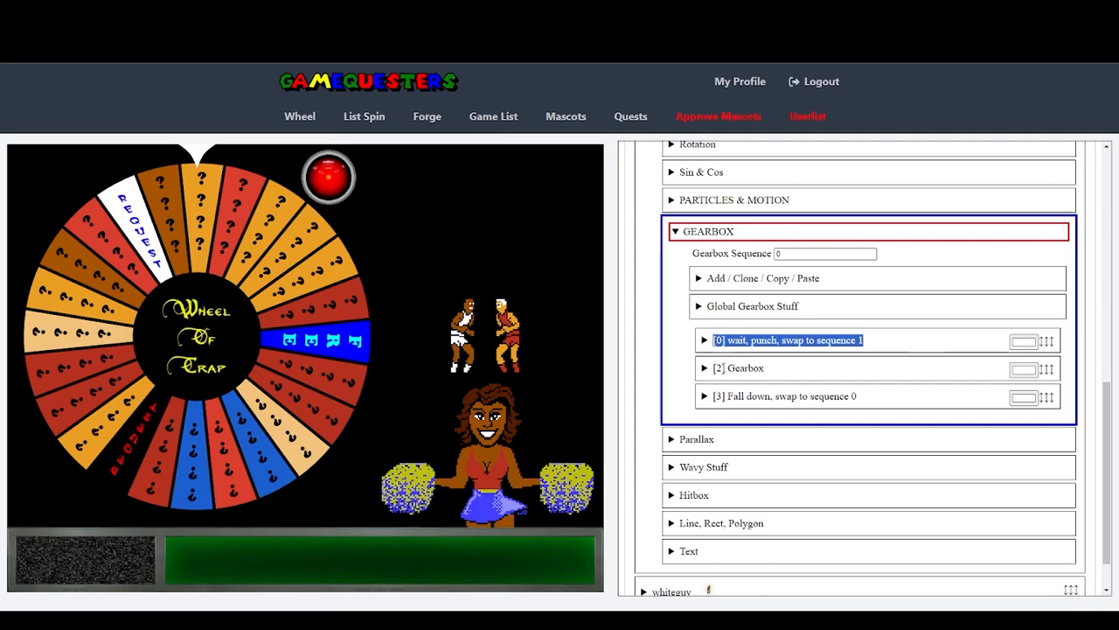
{"action": "left_click", "coordinate": [716, 371]}
{"action": "key", "text": "Tab"}
{"action": "key", "text": "Tab"}
{"action": "key", "text": "Tab"}
{"action": "type", "text": "punch sound"}
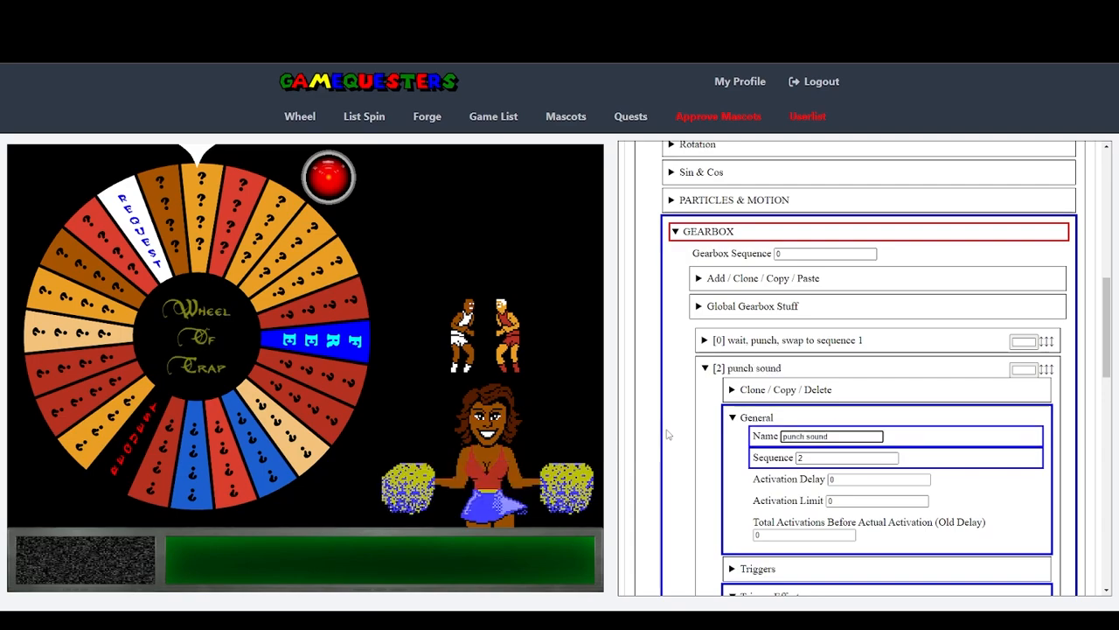
{"action": "left_click", "coordinate": [715, 368]}
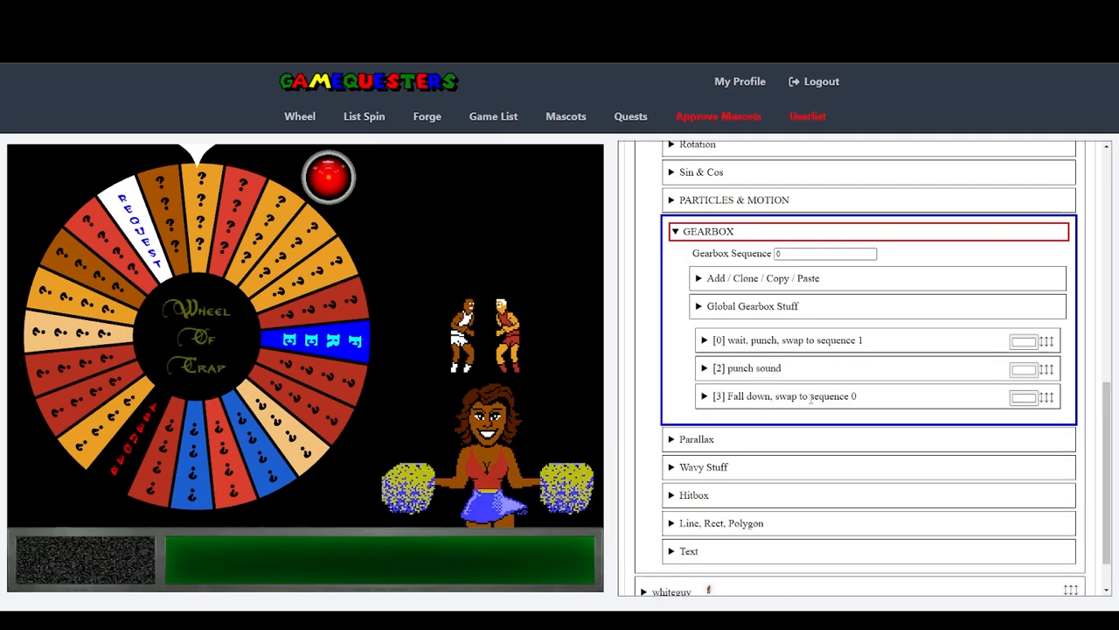
Step: Copy all of blackguy's gearboxes
{"action": "mouse_move", "coordinate": [728, 396]}
{"action": "left_mouse_down"}
{"action": "mouse_move", "coordinate": [873, 398]}
{"action": "mouse_move", "coordinate": [862, 397]}
{"action": "left_mouse_up"}
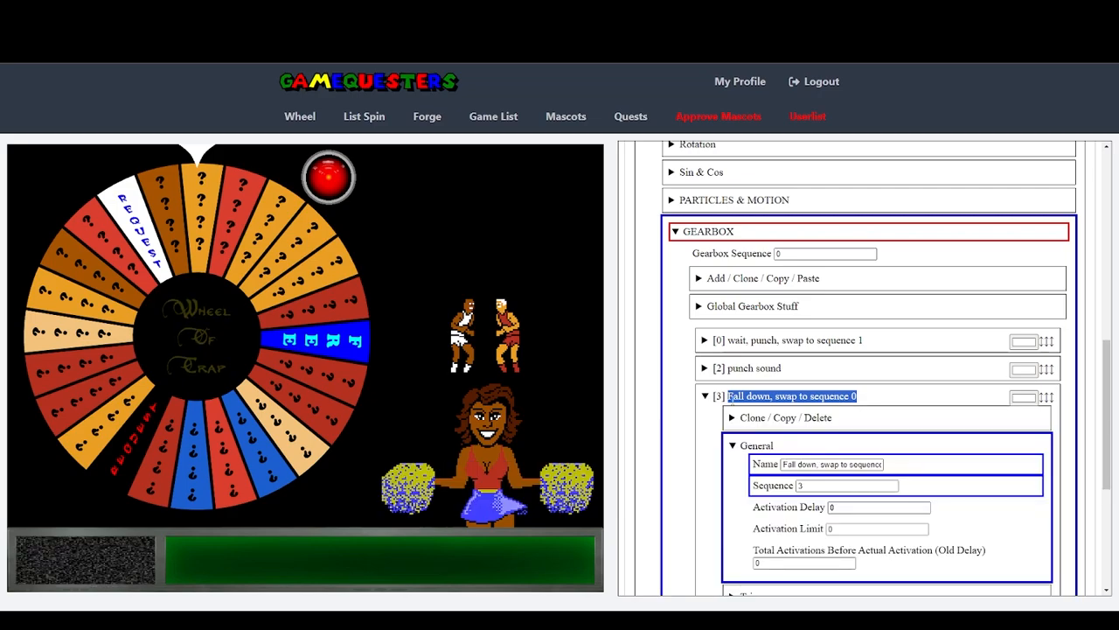
{"action": "left_click", "coordinate": [747, 396]}
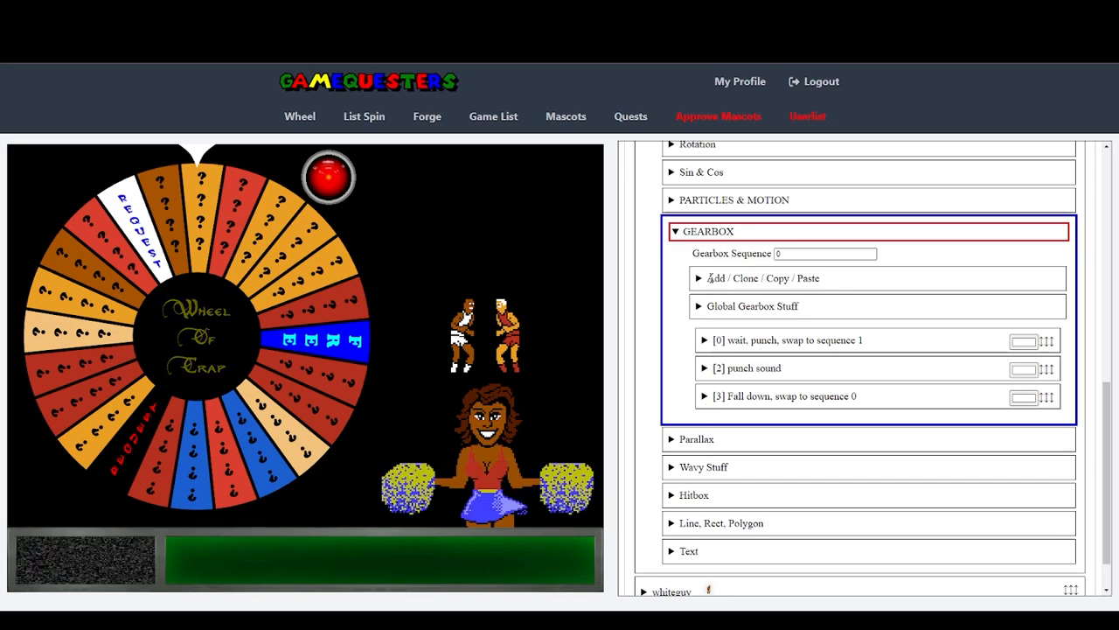
{"action": "left_click", "coordinate": [700, 278]}
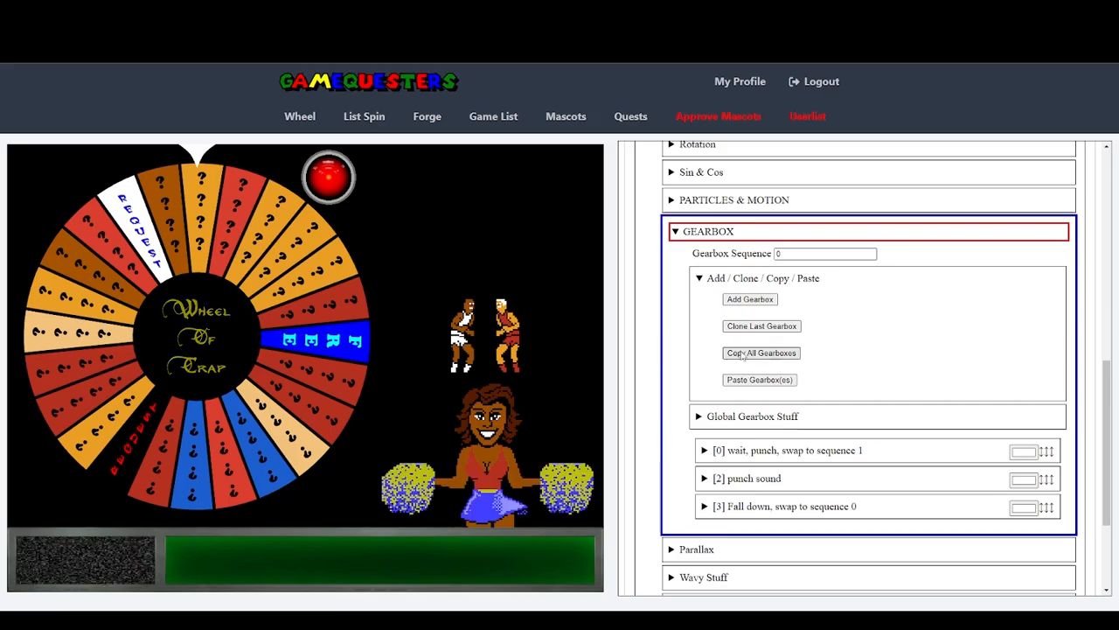
{"action": "left_click", "coordinate": [700, 278]}
Step: Paste the copied gearboxes into the whiteguy sprite
{"action": "scroll", "coordinate": [664, 315], "scroll_direction": "up", "scroll_amount": 3}
{"action": "scroll", "coordinate": [651, 337], "scroll_direction": "up", "scroll_amount": 10}
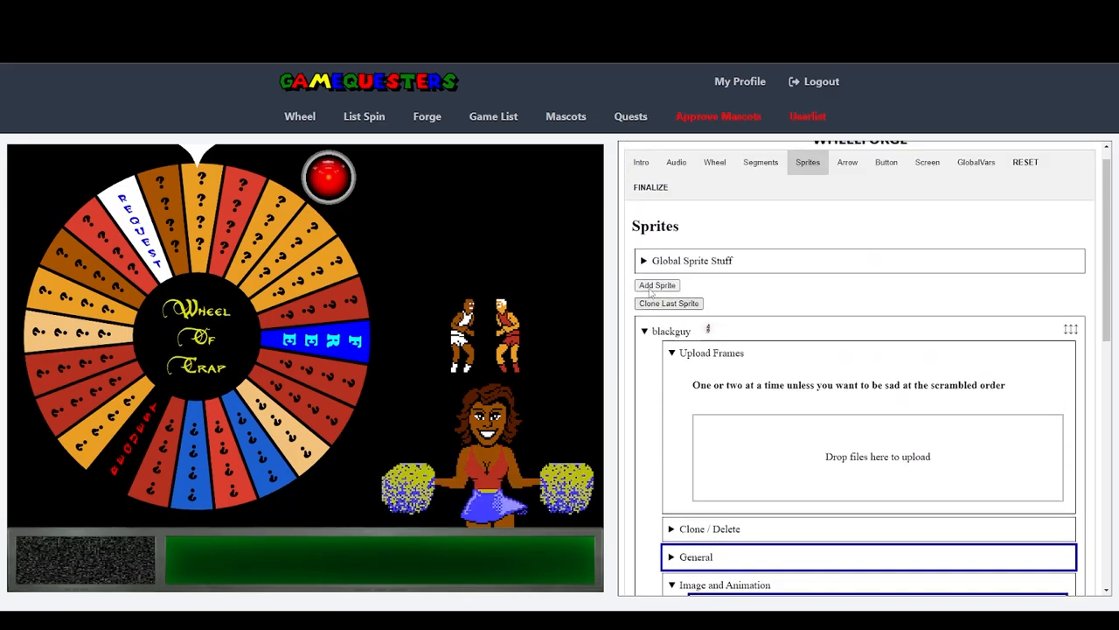
{"action": "left_click", "coordinate": [644, 352]}
{"action": "left_click", "coordinate": [644, 383]}
{"action": "scroll", "coordinate": [644, 358], "scroll_direction": "down", "scroll_amount": 5}
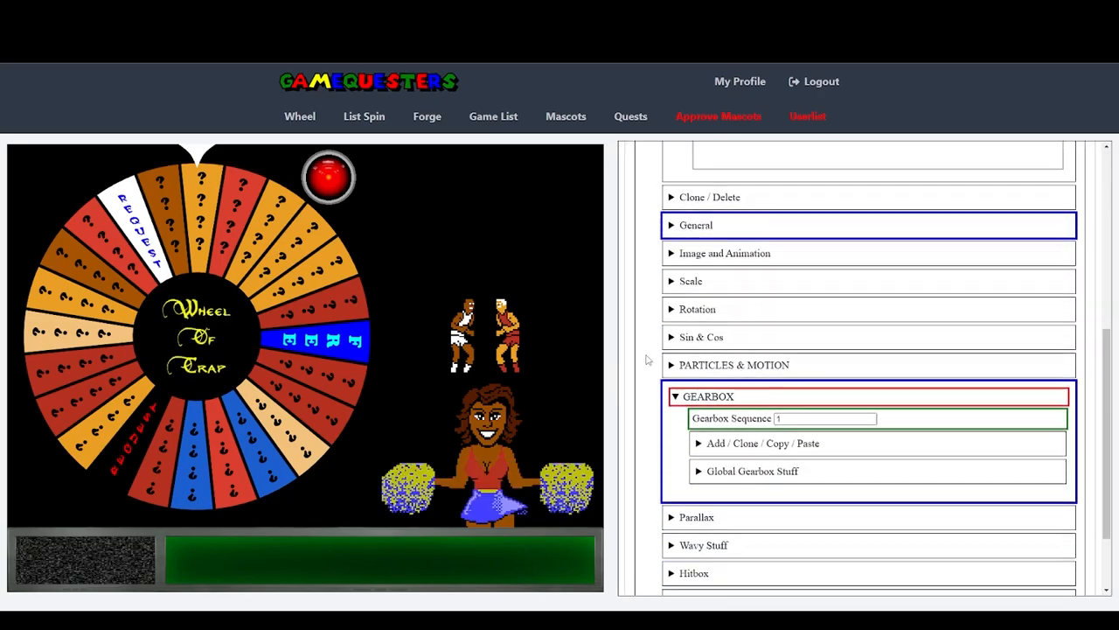
{"action": "left_click", "coordinate": [707, 420]}
{"action": "scroll", "coordinate": [709, 407], "scroll_direction": "down", "scroll_amount": 1}
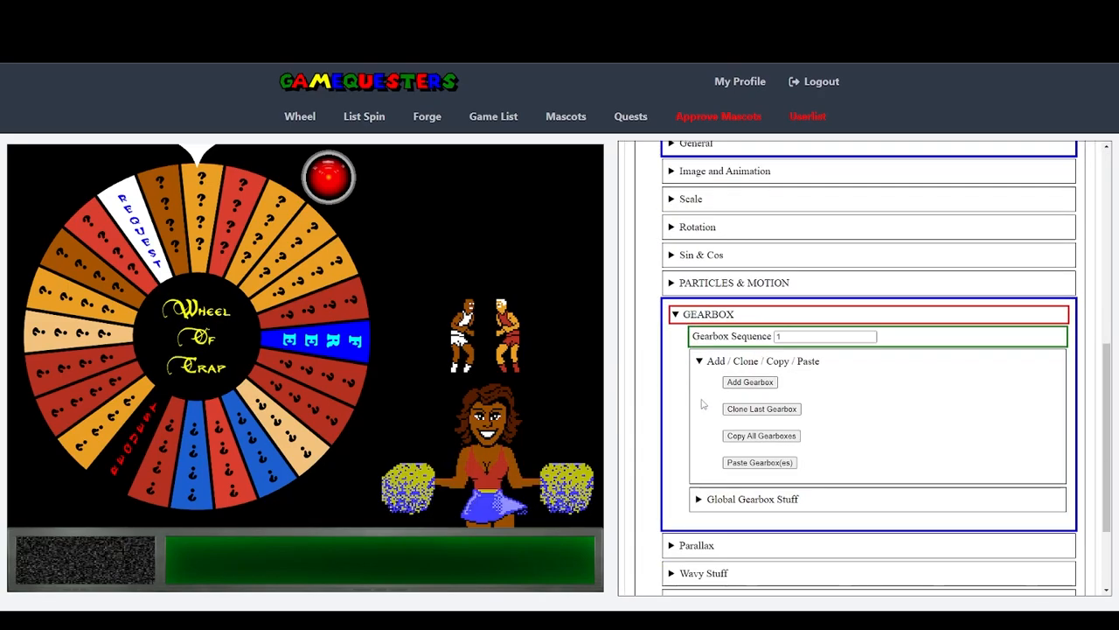
{"action": "left_click", "coordinate": [704, 363]}
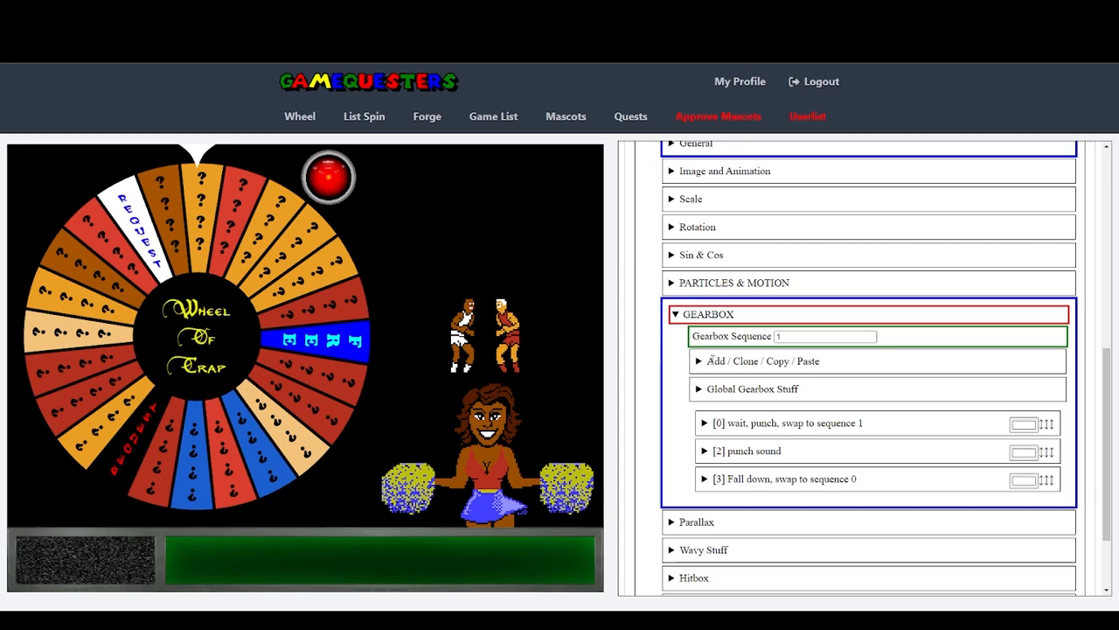
Step: Step whiteguy's overall gearbox sequence down to 0 and back up to 1
{"action": "scroll", "coordinate": [667, 381], "scroll_direction": "down", "scroll_amount": 1}
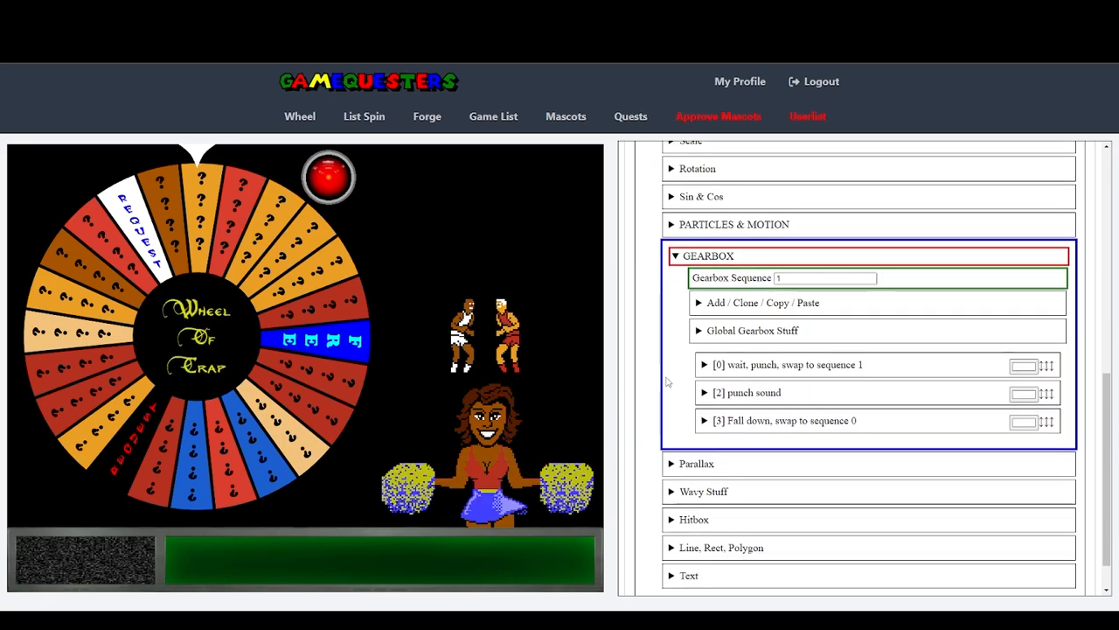
{"action": "double_click", "coordinate": [781, 277]}
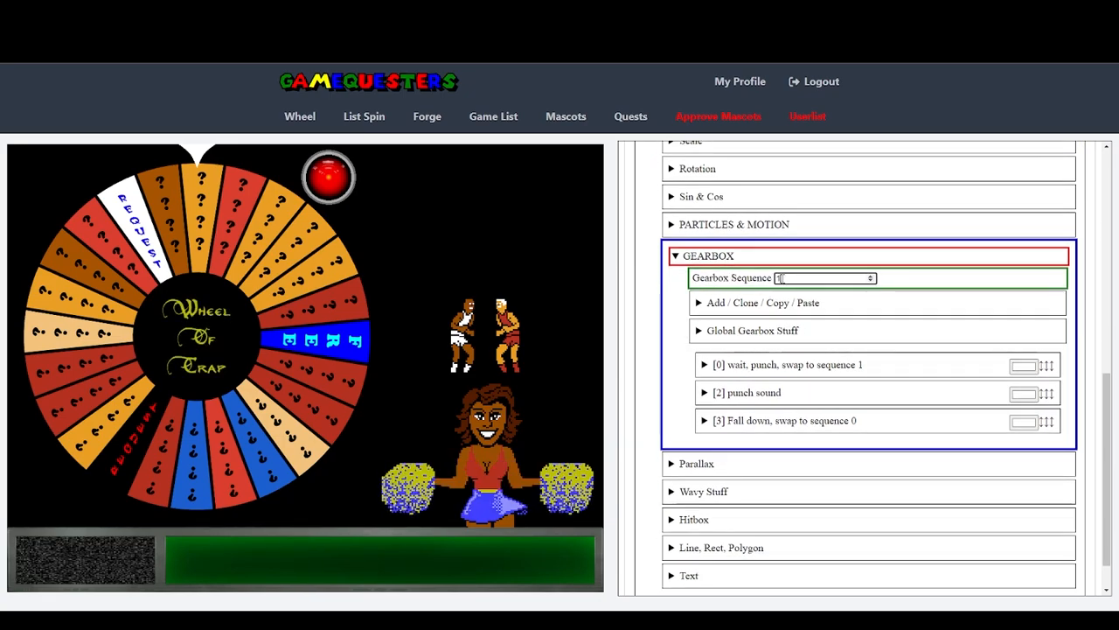
{"action": "left_click", "coordinate": [871, 281]}
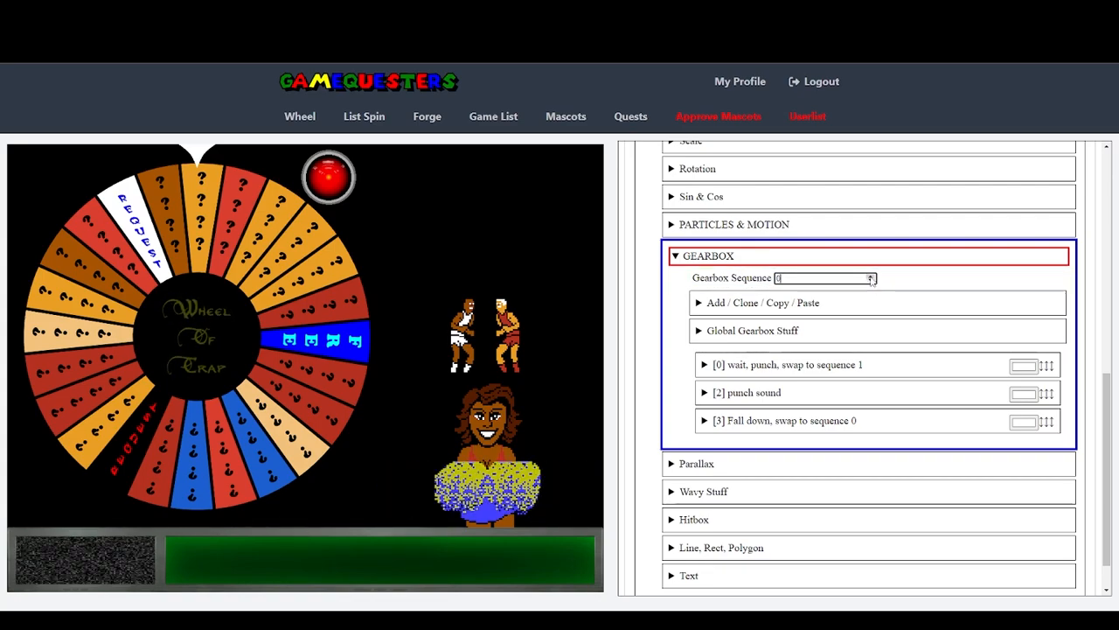
{"action": "left_click", "coordinate": [870, 281]}
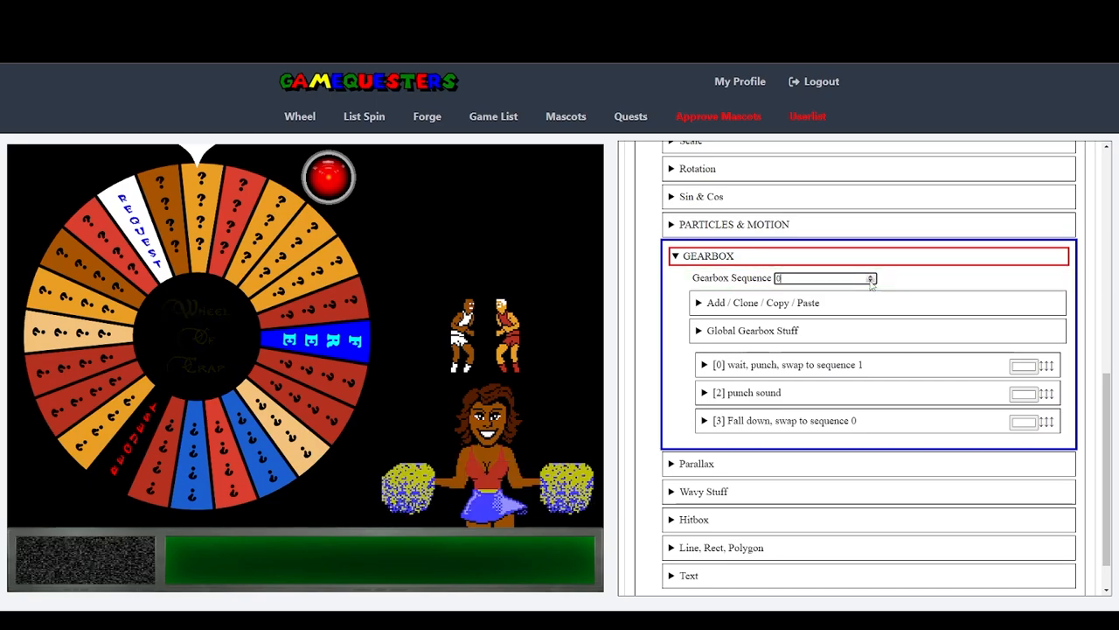
{"action": "left_click", "coordinate": [871, 276]}
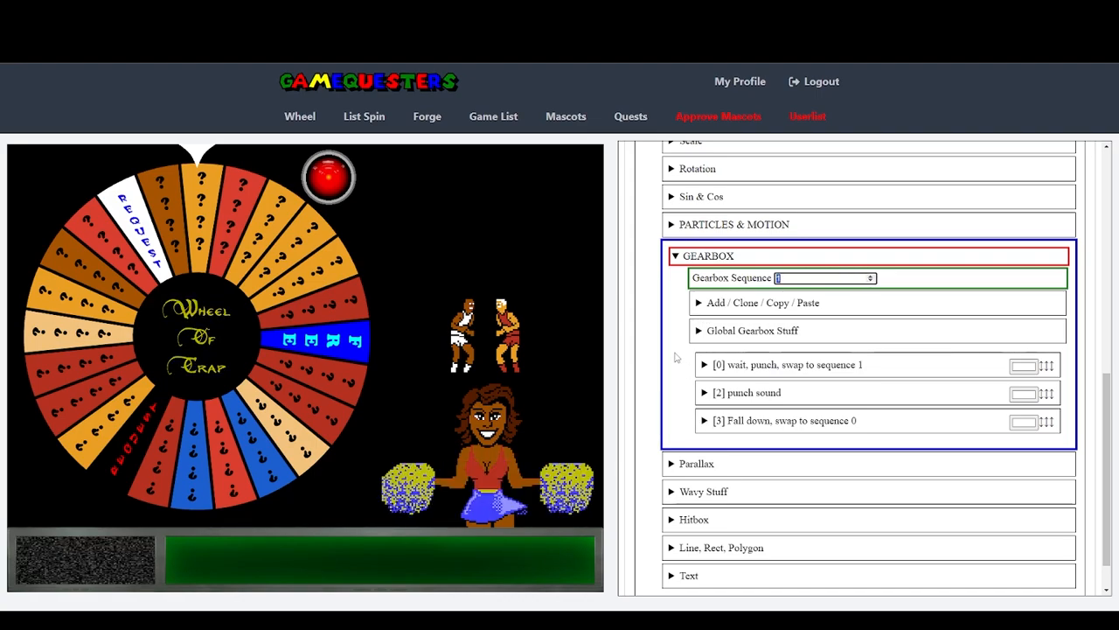
Step: Set whiteguy's overall gearbox sequence to 3 and return it to 0
{"action": "type", "text": "3"}
{"action": "left_click", "coordinate": [654, 308]}
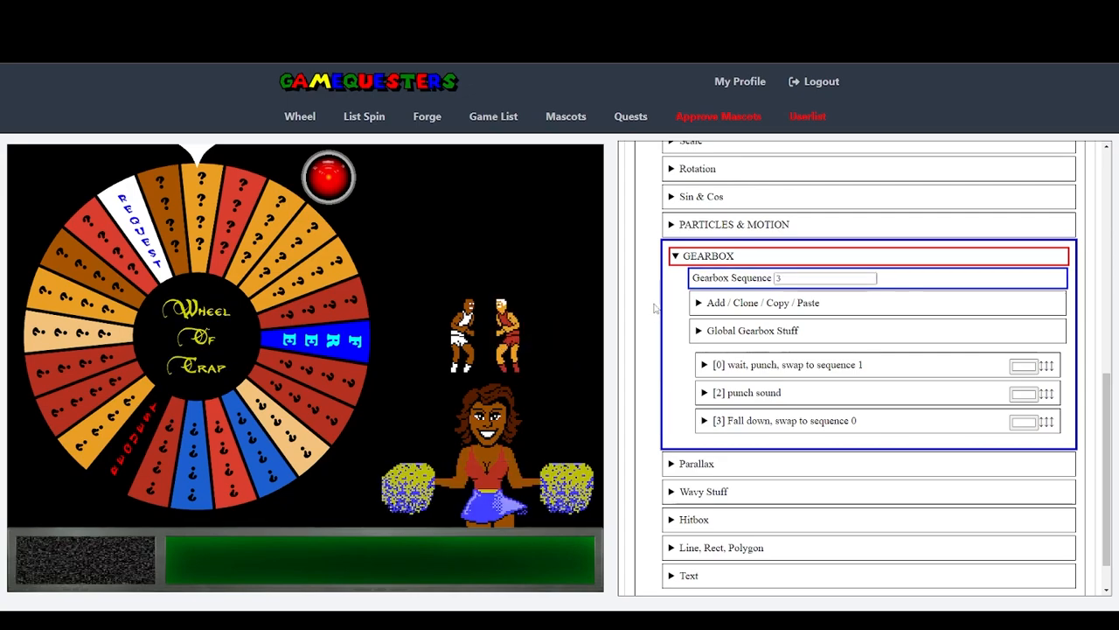
{"action": "left_click_drag", "start_coordinate": [790, 278], "coordinate": [687, 278]}
{"action": "type", "text": "0"}
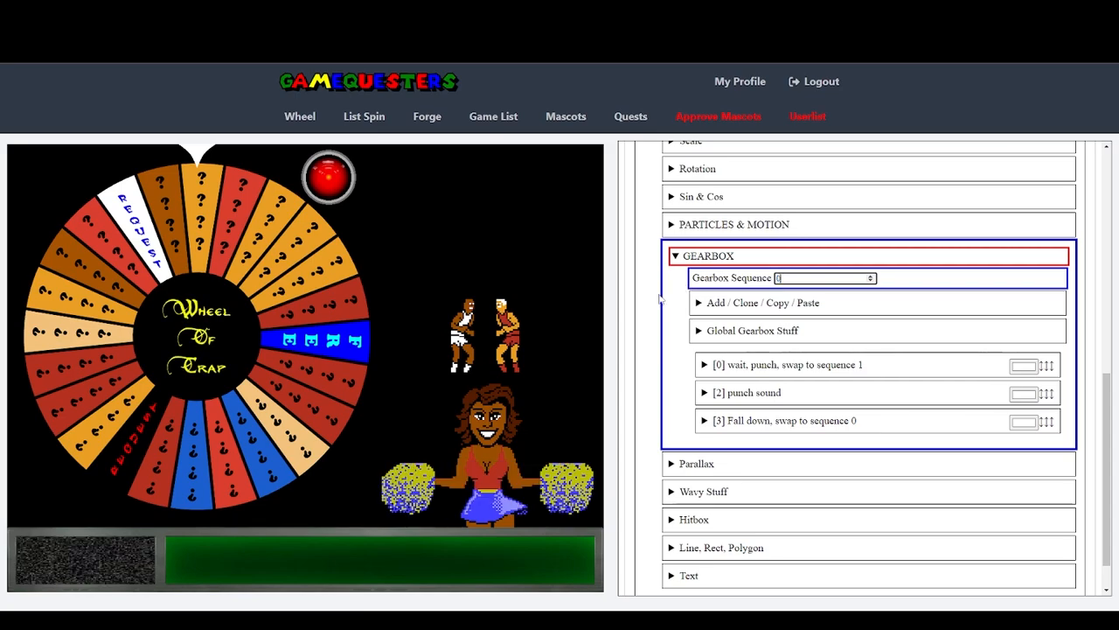
{"action": "left_click", "coordinate": [654, 299]}
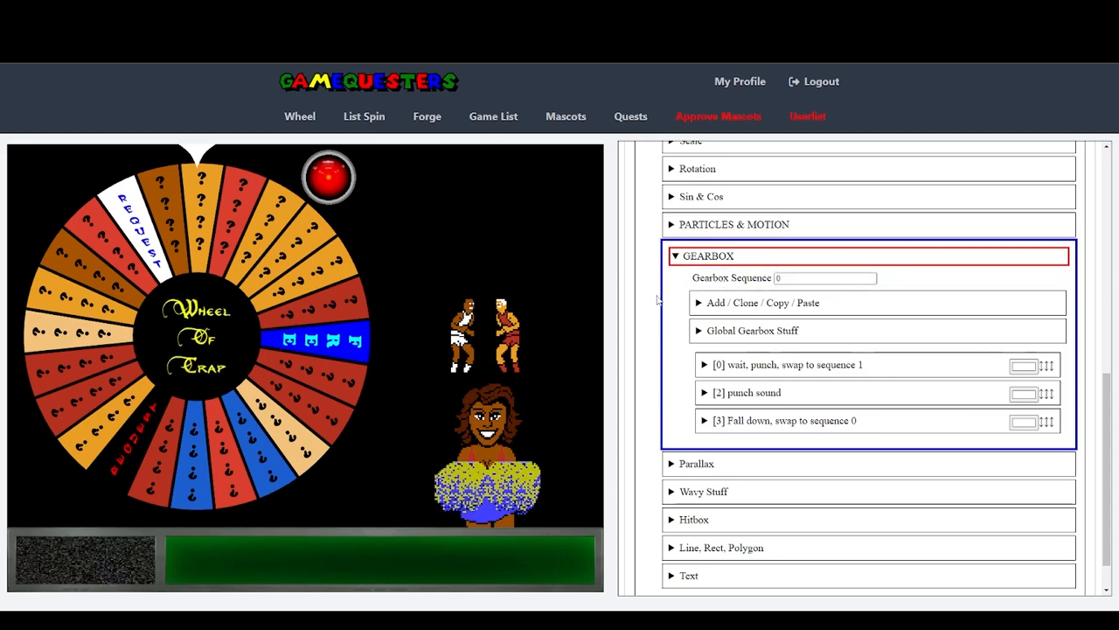
Step: Set whiteguy's overall gearbox sequence to 1
{"action": "left_click_drag", "start_coordinate": [848, 278], "coordinate": [761, 280]}
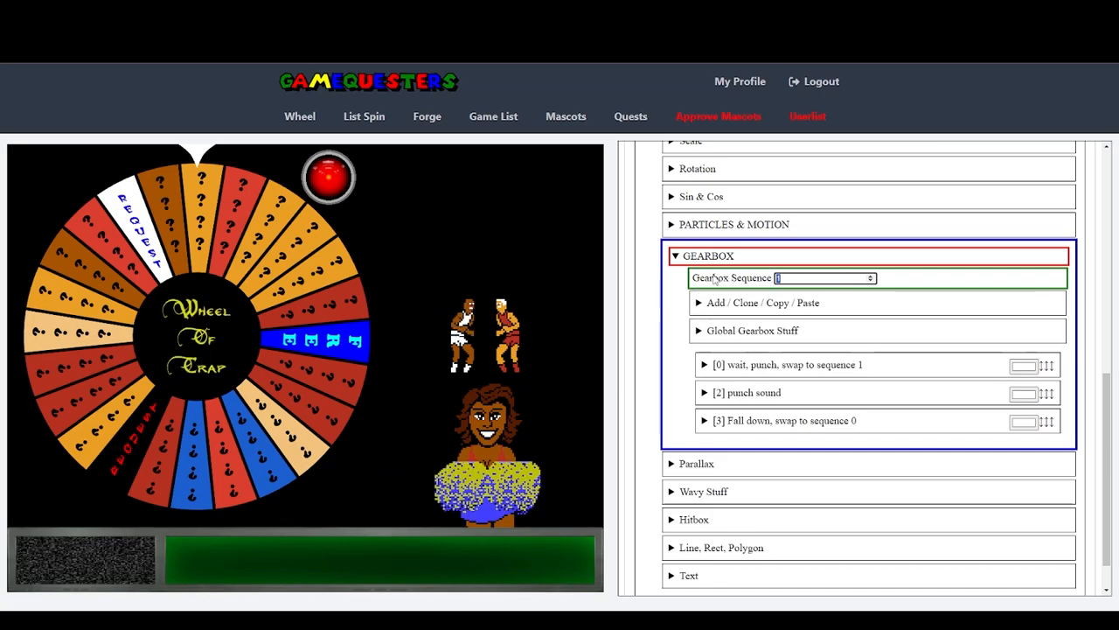
{"action": "left_click_drag", "start_coordinate": [703, 277], "coordinate": [742, 276]}
{"action": "scroll", "coordinate": [673, 306], "scroll_direction": "up", "scroll_amount": 3}
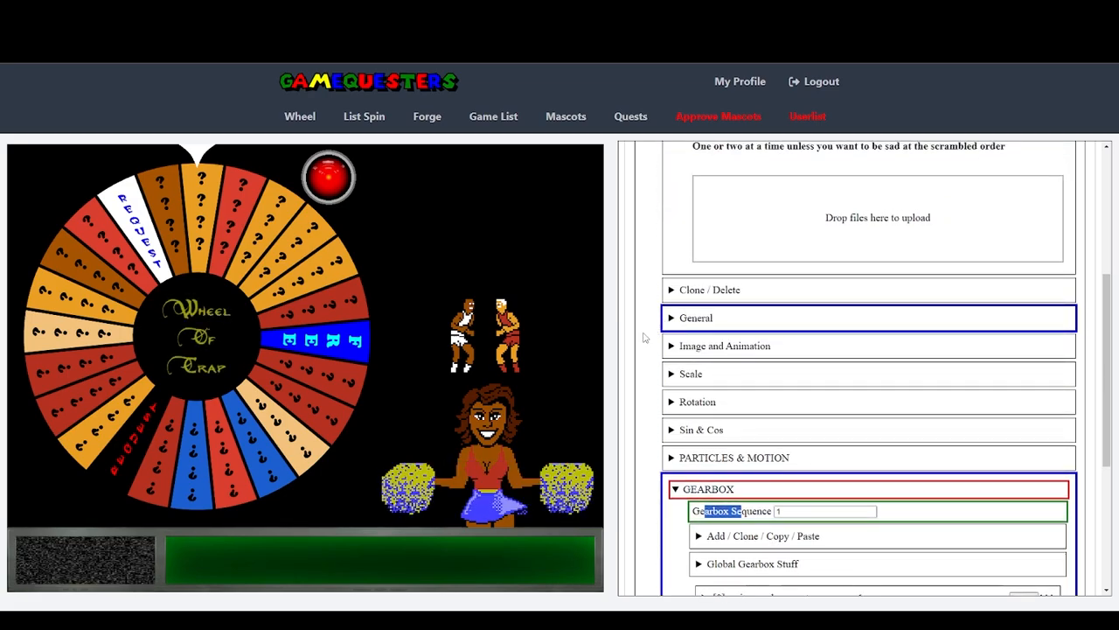
Step: Rename blackguy's punch sound gearbox to "punch sound, fall down"
{"action": "scroll", "coordinate": [643, 339], "scroll_direction": "up", "scroll_amount": 5}
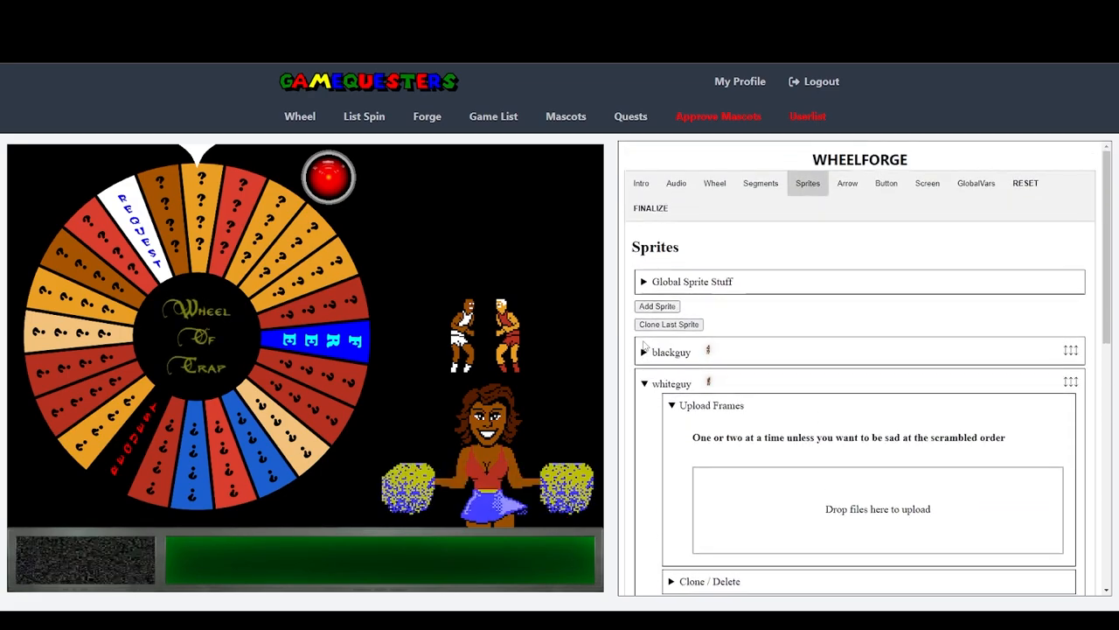
{"action": "left_click", "coordinate": [645, 383]}
{"action": "left_click", "coordinate": [644, 327]}
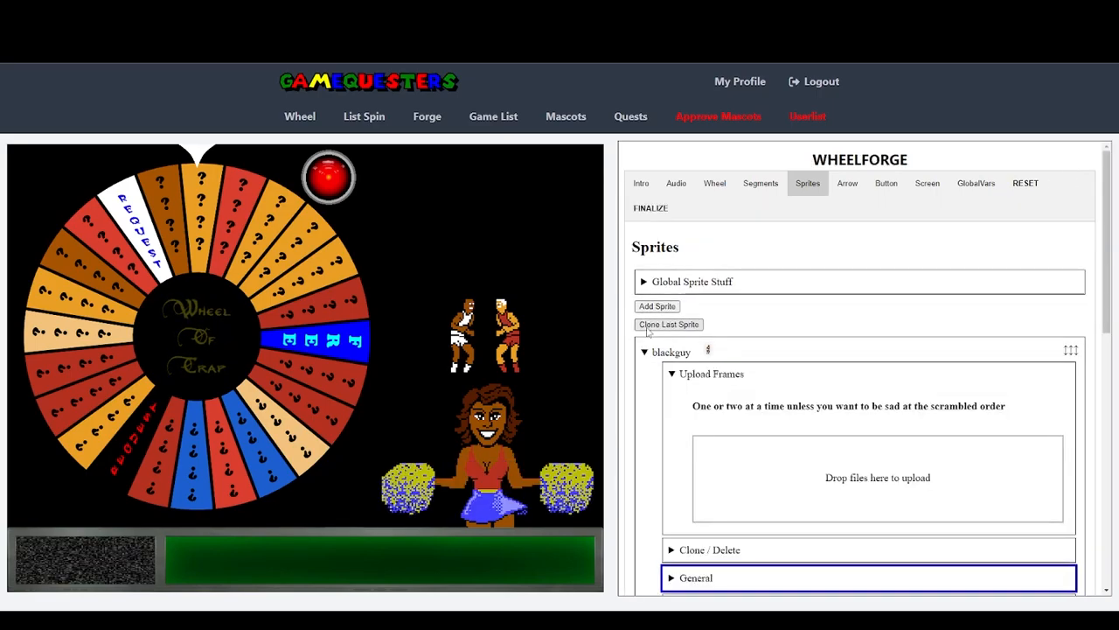
{"action": "scroll", "coordinate": [662, 369], "scroll_direction": "down", "scroll_amount": 10}
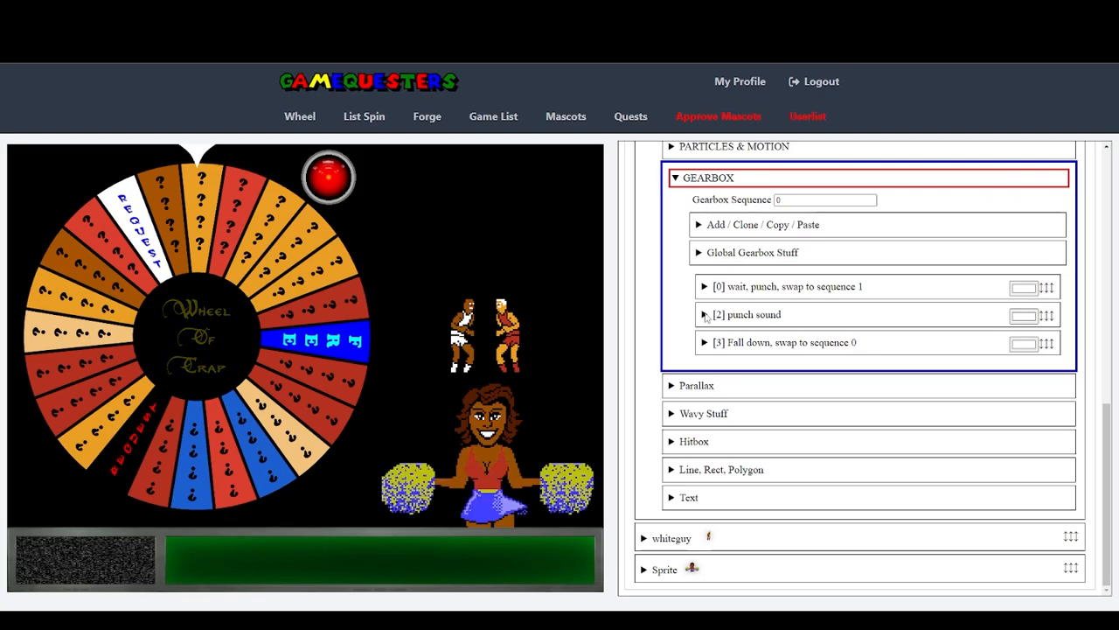
{"action": "left_click", "coordinate": [703, 315]}
{"action": "scroll", "coordinate": [705, 317], "scroll_direction": "down", "scroll_amount": 1}
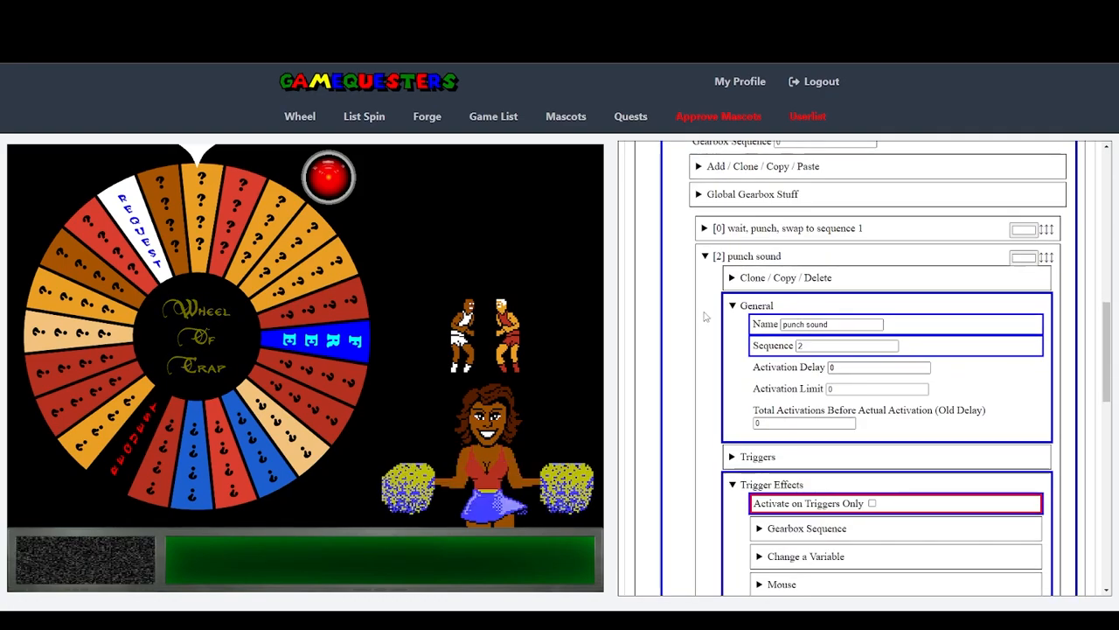
{"action": "scroll", "coordinate": [705, 315], "scroll_direction": "down", "scroll_amount": 2}
{"action": "scroll", "coordinate": [705, 312], "scroll_direction": "down", "scroll_amount": 1}
{"action": "scroll", "coordinate": [715, 324], "scroll_direction": "up", "scroll_amount": 3}
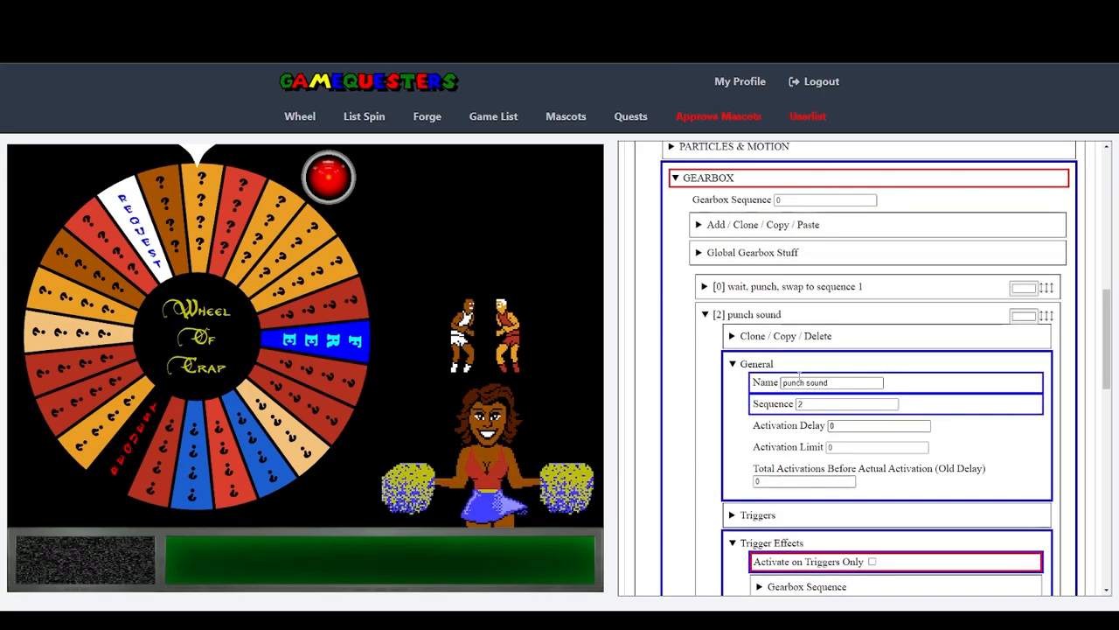
{"action": "left_click", "coordinate": [839, 382]}
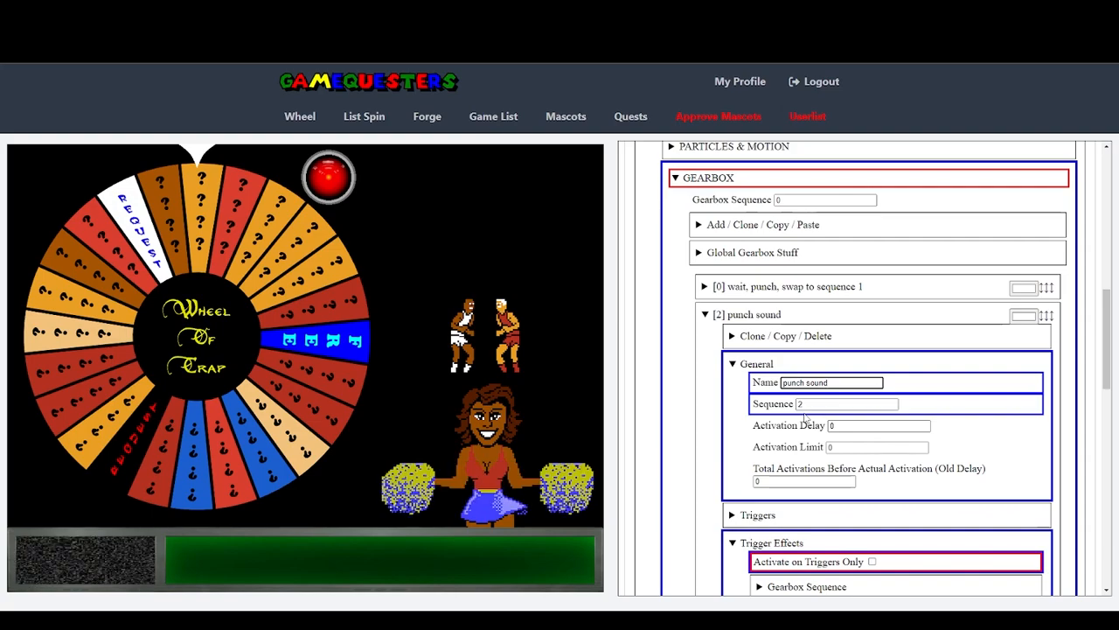
{"action": "type", "text": ", fall down"}
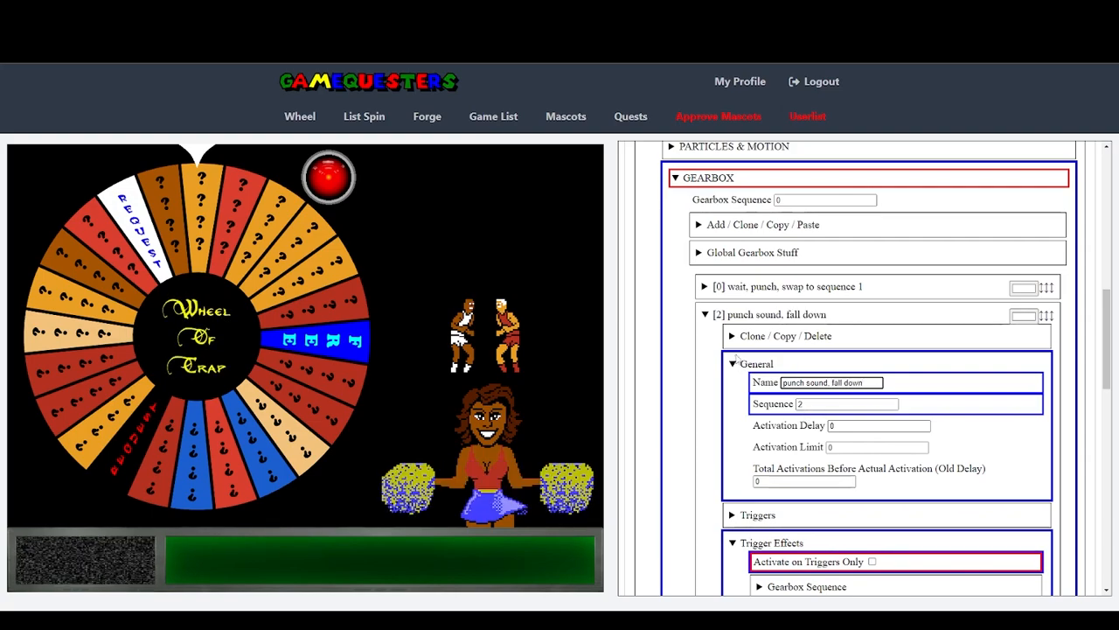
Step: Set the sequence that blackguy's punch sound gearbox activates in its own sprite to 3 and return it to -1
{"action": "scroll", "coordinate": [715, 328], "scroll_direction": "down", "scroll_amount": 5}
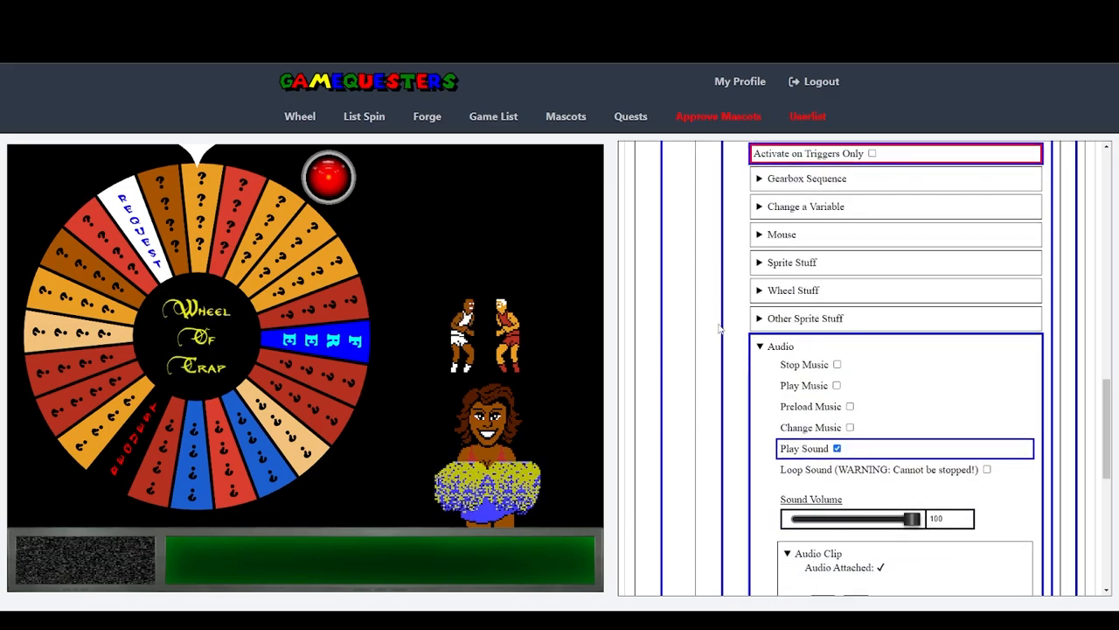
{"action": "scroll", "coordinate": [787, 279], "scroll_direction": "down", "scroll_amount": 2}
{"action": "left_click", "coordinate": [761, 173]}
{"action": "scroll", "coordinate": [761, 303], "scroll_direction": "up", "scroll_amount": 3}
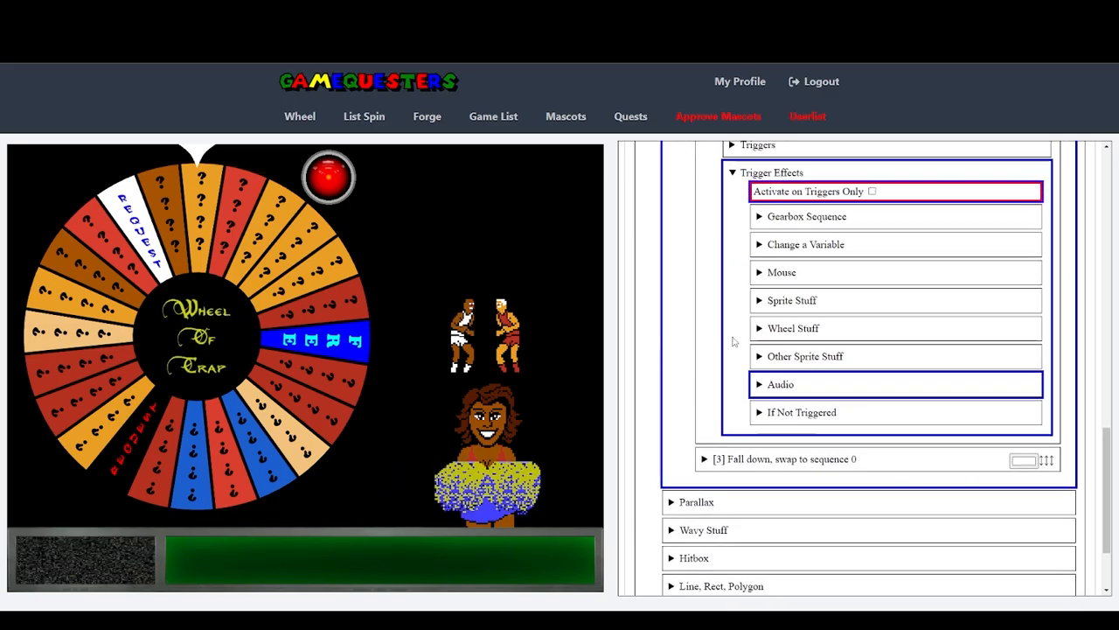
{"action": "left_click", "coordinate": [760, 301]}
{"action": "key", "text": "Tab"}
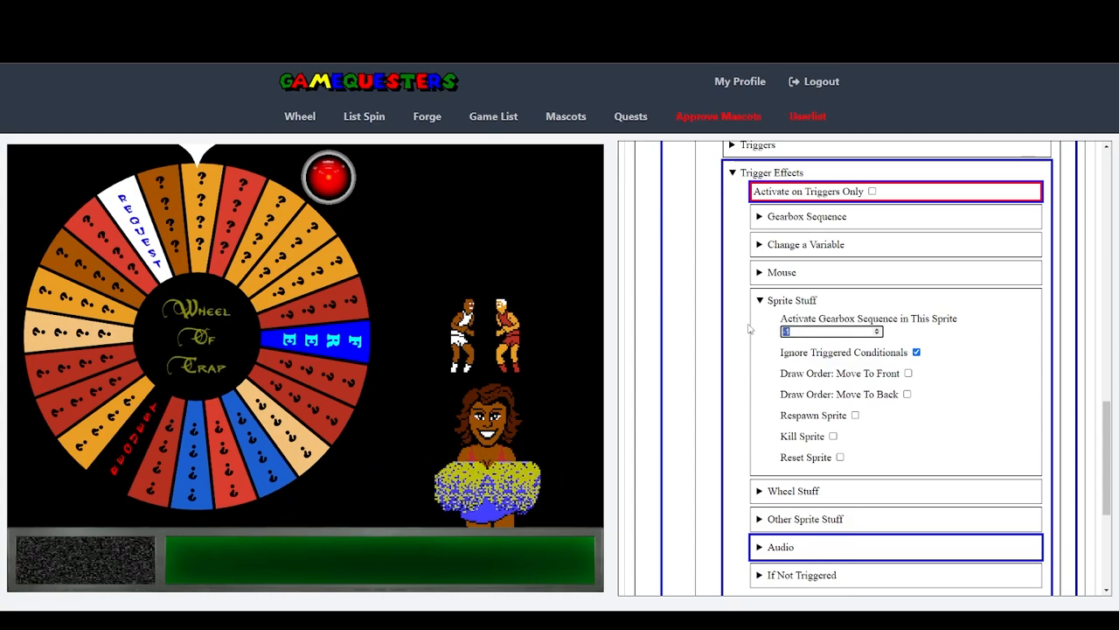
{"action": "left_click", "coordinate": [700, 323]}
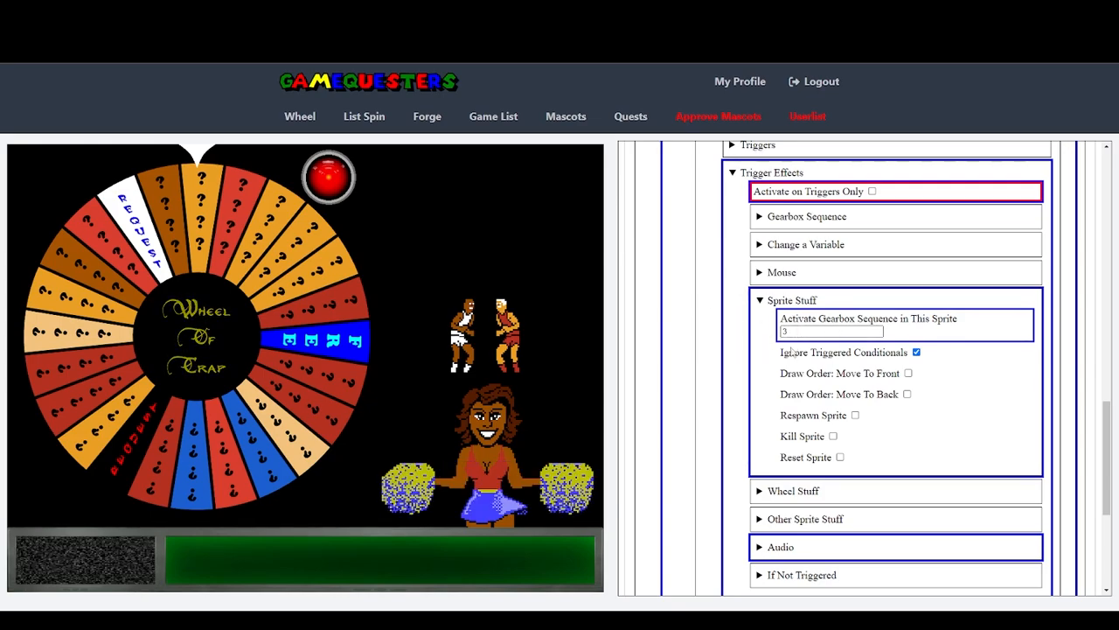
{"action": "left_click_drag", "start_coordinate": [791, 333], "coordinate": [773, 330]}
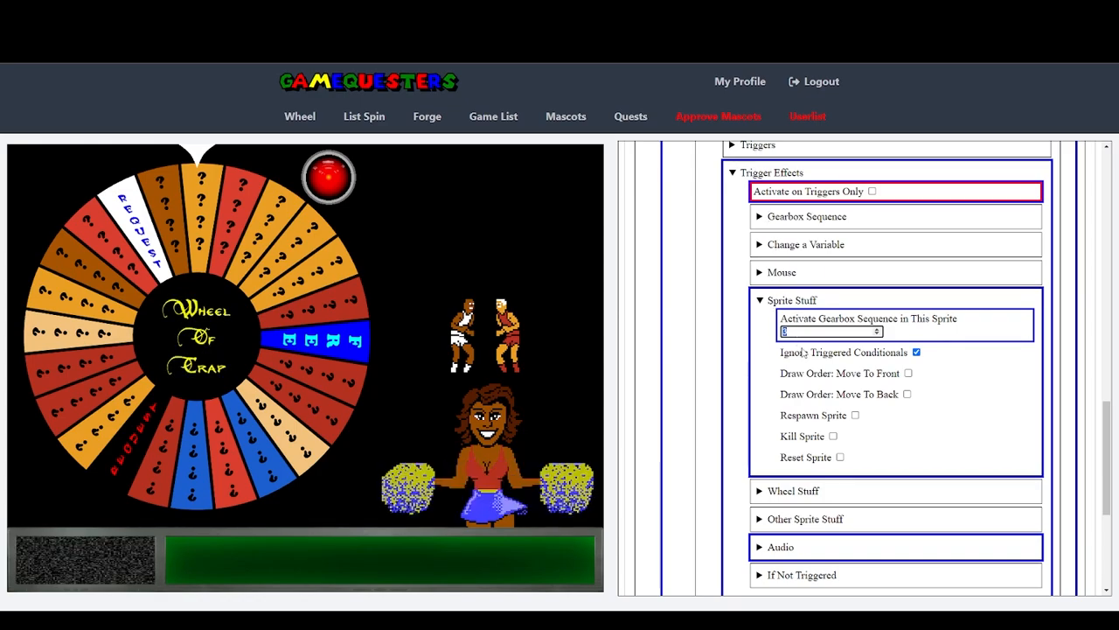
{"action": "left_click", "coordinate": [877, 334]}
Step: Enable changing sequence on activation with Next Sequence 3, and revert it to disabled with Next Sequence -1
{"action": "left_click", "coordinate": [759, 218]}
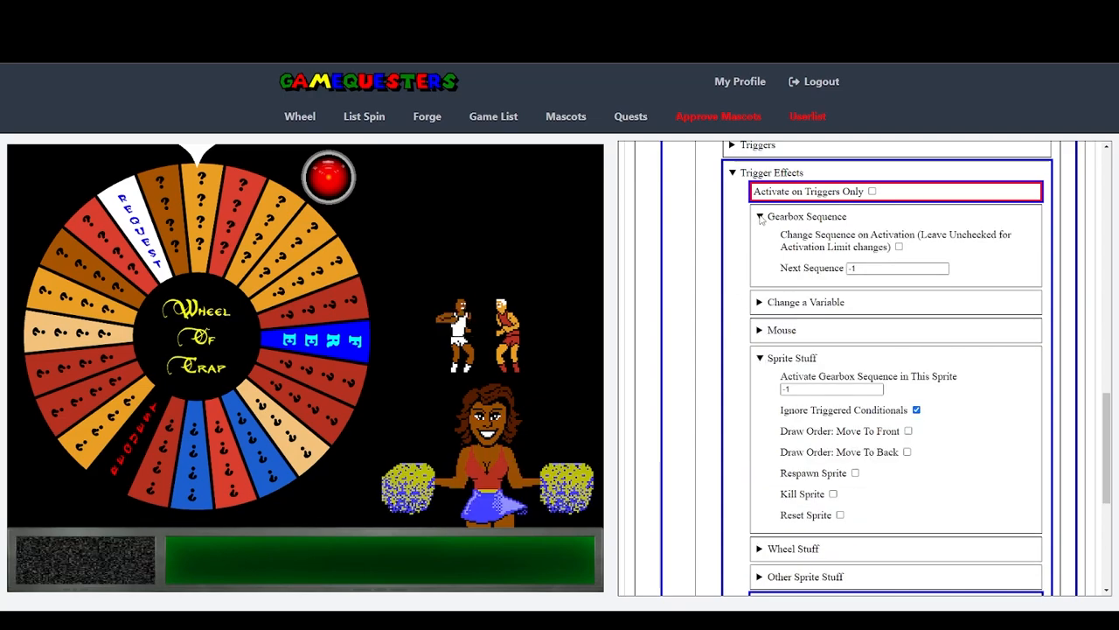
{"action": "left_click", "coordinate": [899, 246]}
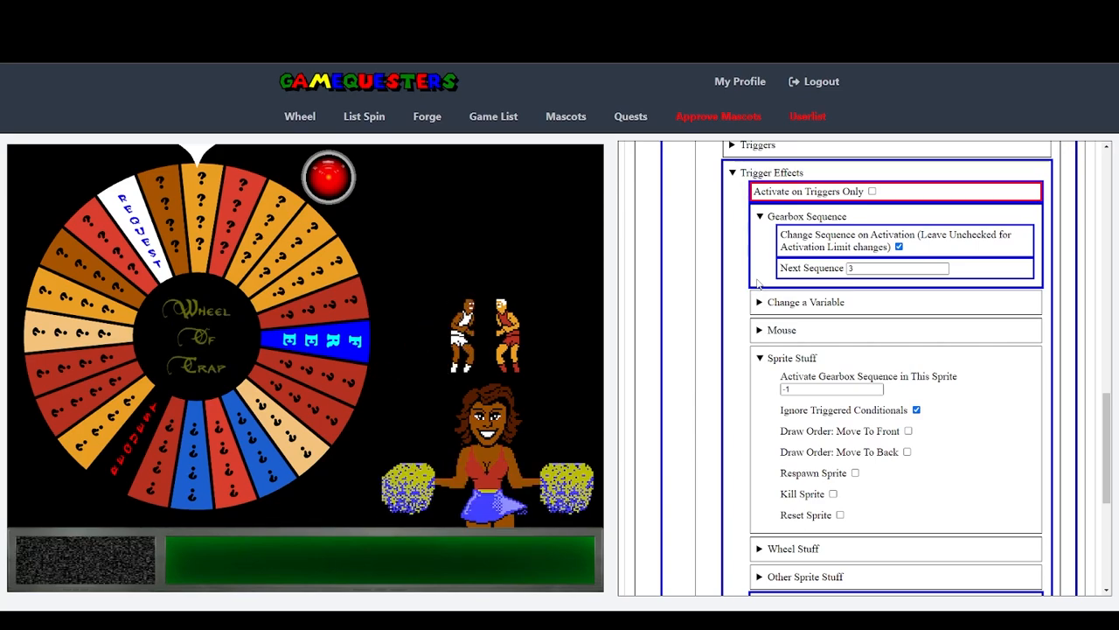
{"action": "double_click", "coordinate": [889, 268]}
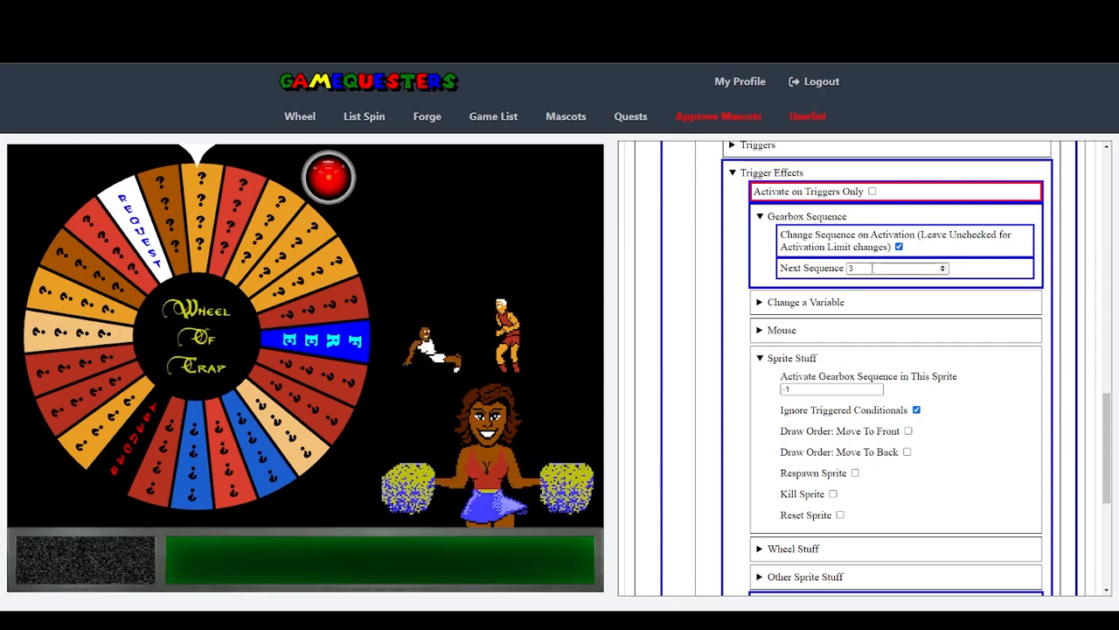
{"action": "left_click", "coordinate": [943, 271]}
{"action": "left_click", "coordinate": [899, 246]}
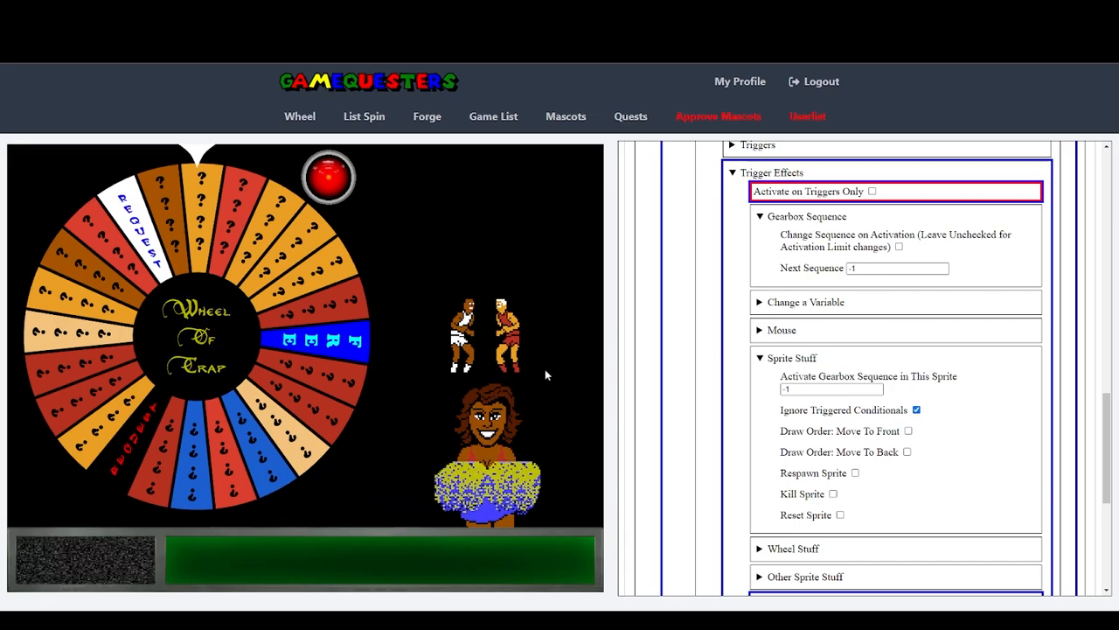
Step: Configure the punch sound gearbox's other-sprite effect to Trigger Gearbox Sequence, with the other sprite's gearbox sequence set to 3
{"action": "left_click", "coordinate": [759, 359]}
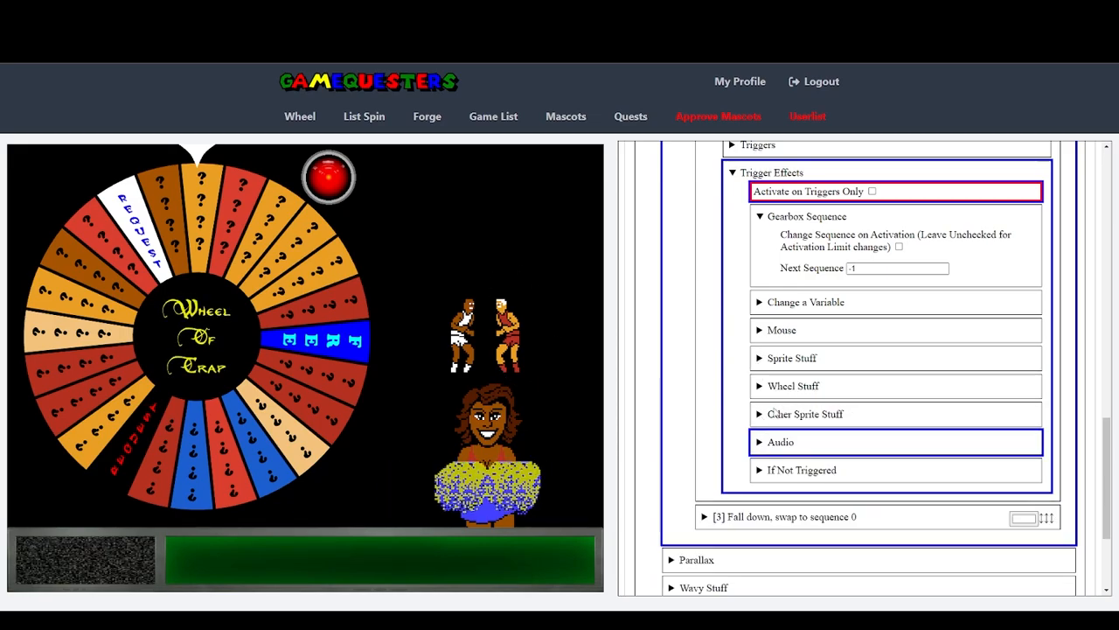
{"action": "left_click", "coordinate": [760, 415]}
{"action": "scroll", "coordinate": [760, 415], "scroll_direction": "down", "scroll_amount": 1}
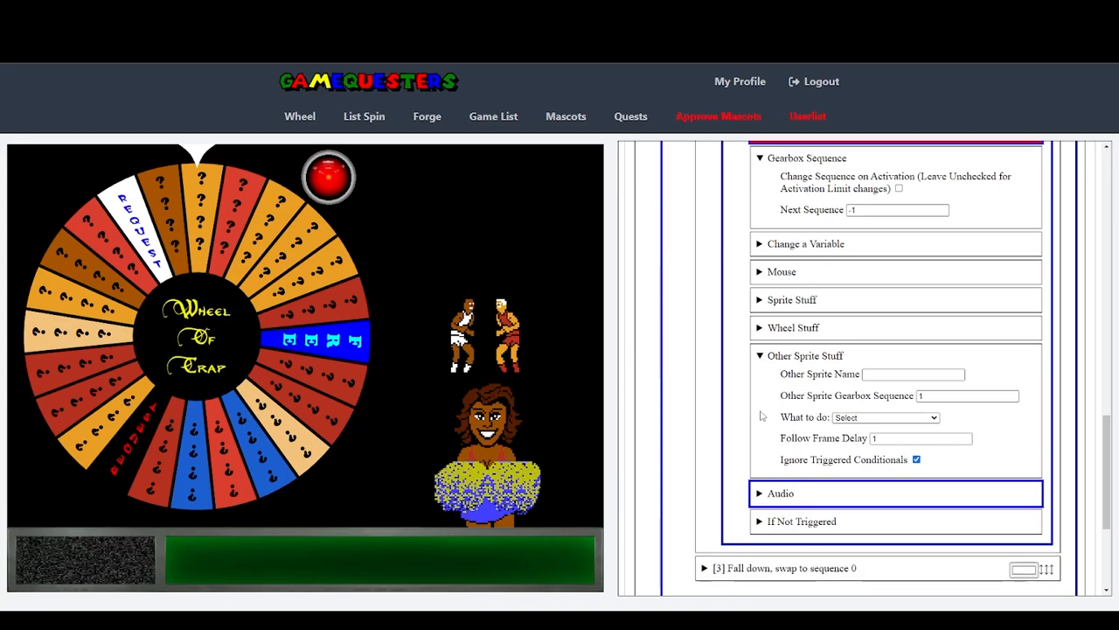
{"action": "left_click_drag", "start_coordinate": [781, 396], "coordinate": [916, 397]}
{"action": "left_click", "coordinate": [805, 398]}
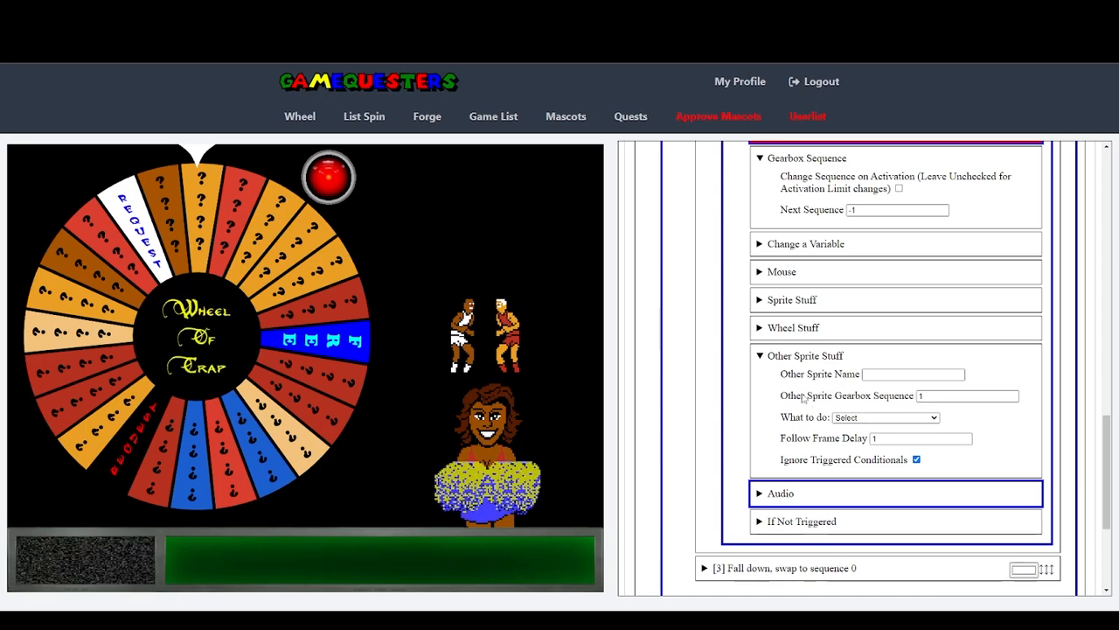
{"action": "left_click", "coordinate": [890, 401]}
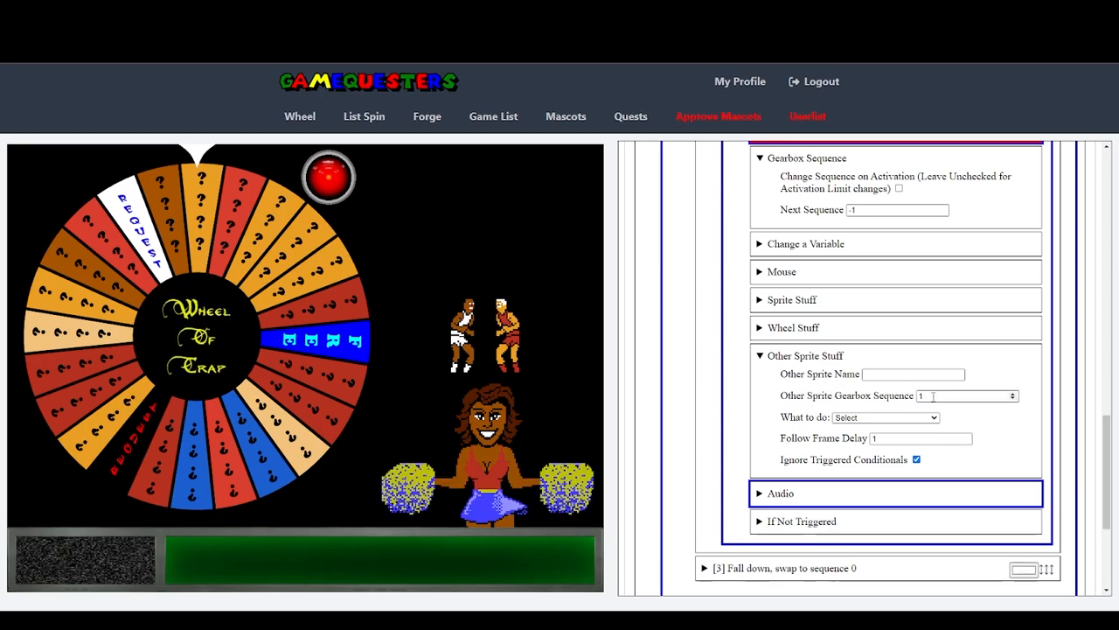
{"action": "left_click", "coordinate": [851, 395]}
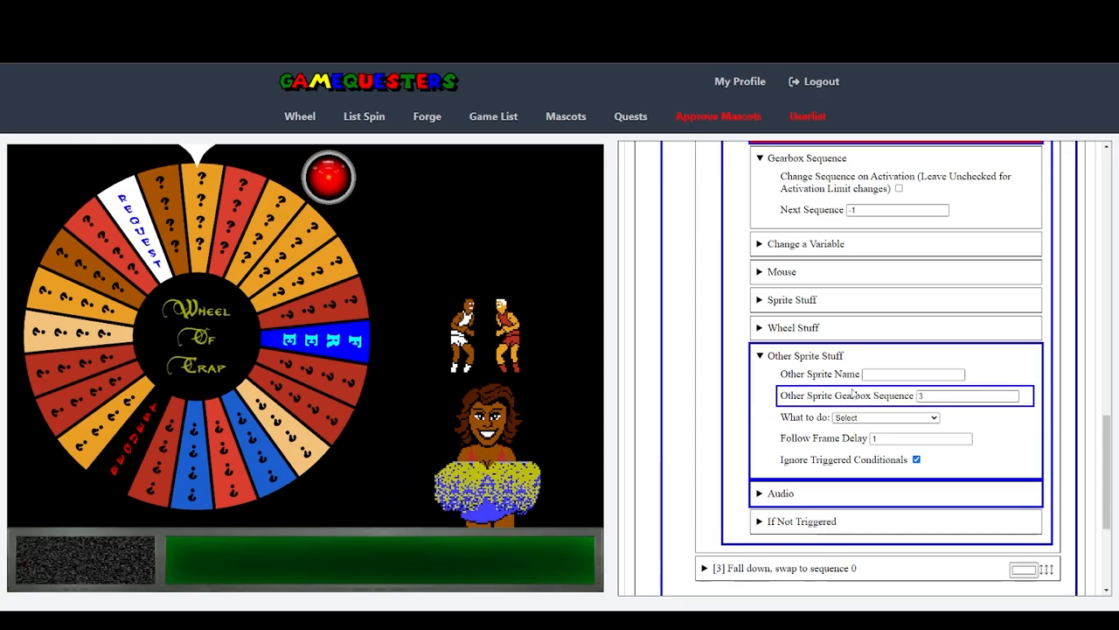
{"action": "left_click", "coordinate": [835, 417]}
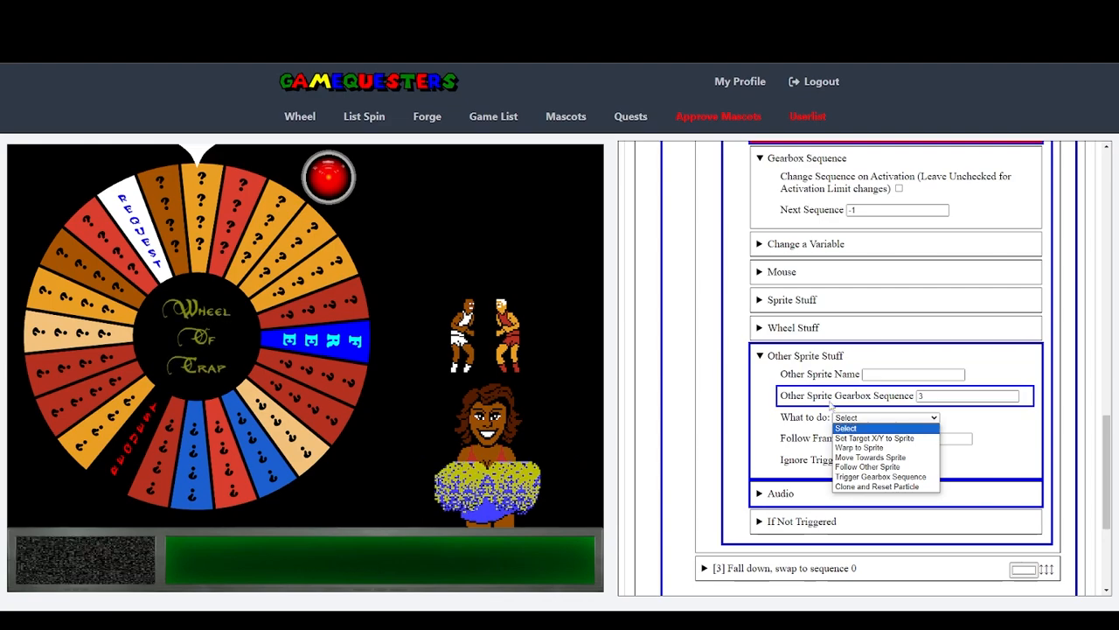
{"action": "left_click", "coordinate": [909, 477]}
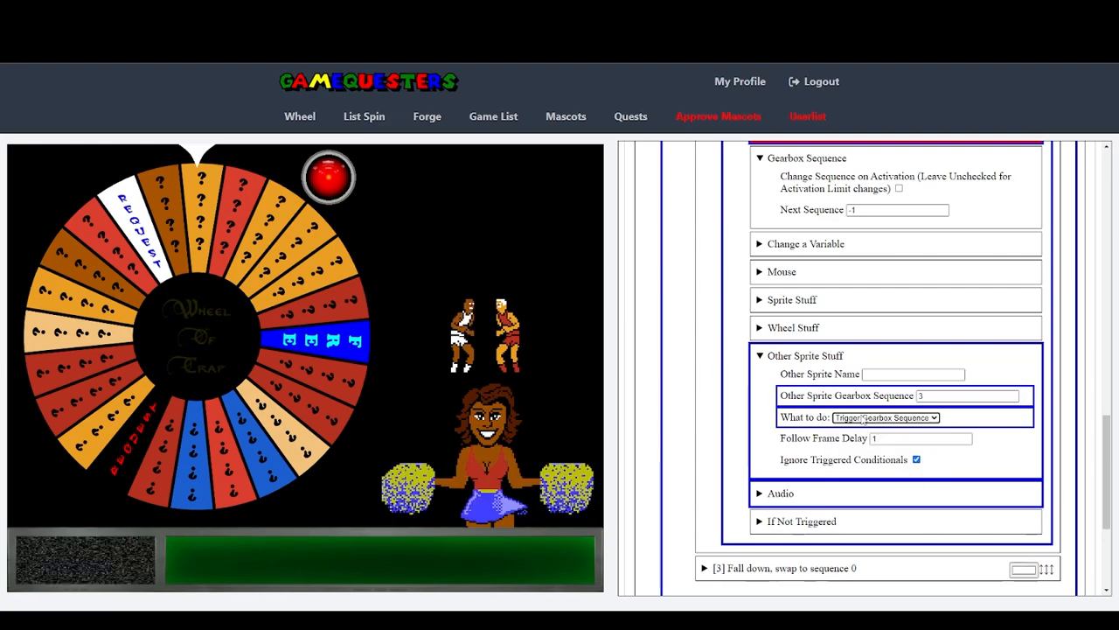
Step: Set whiteguy as the other sprite targeted by blackguy's punch sound gearbox
{"action": "left_click", "coordinate": [878, 374]}
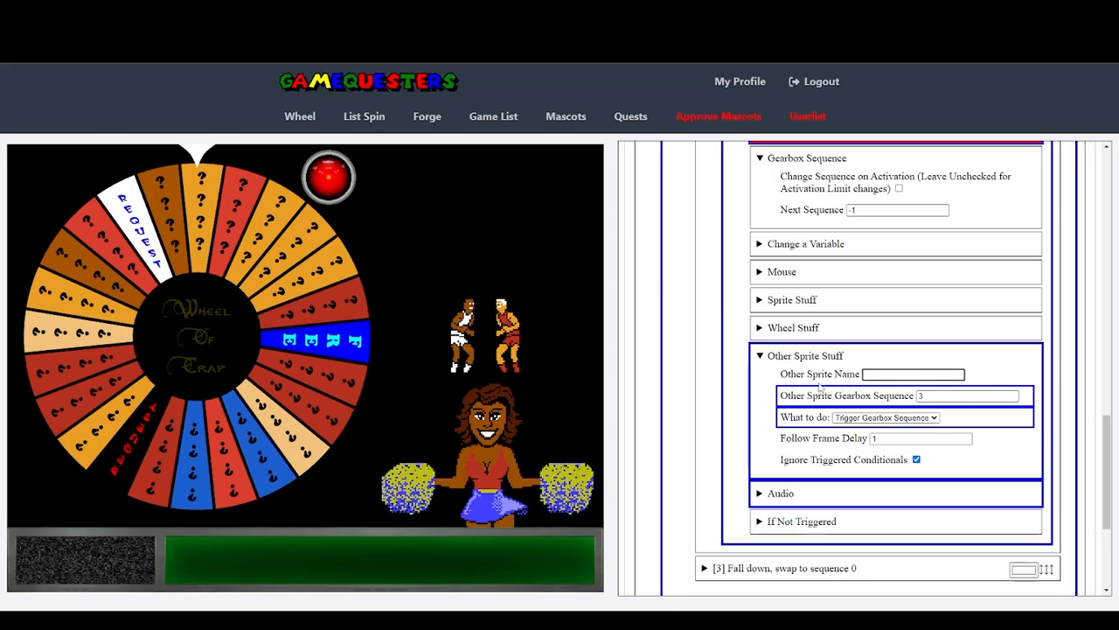
{"action": "left_click_drag", "start_coordinate": [781, 375], "coordinate": [859, 376]}
{"action": "scroll", "coordinate": [705, 355], "scroll_direction": "up", "scroll_amount": 5}
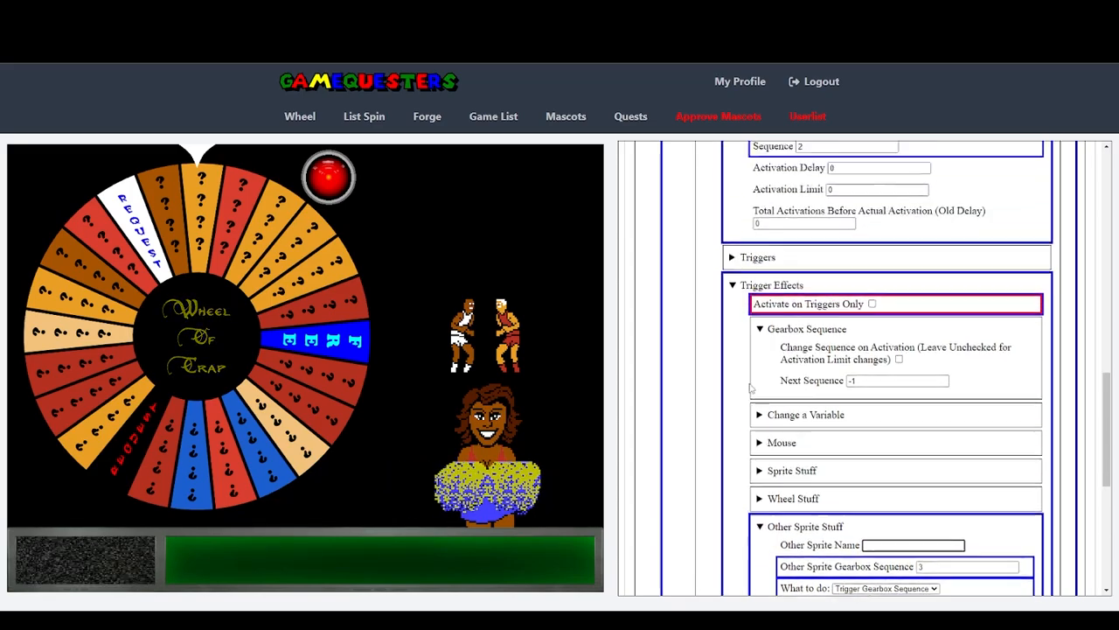
{"action": "scroll", "coordinate": [705, 355], "scroll_direction": "up", "scroll_amount": 10}
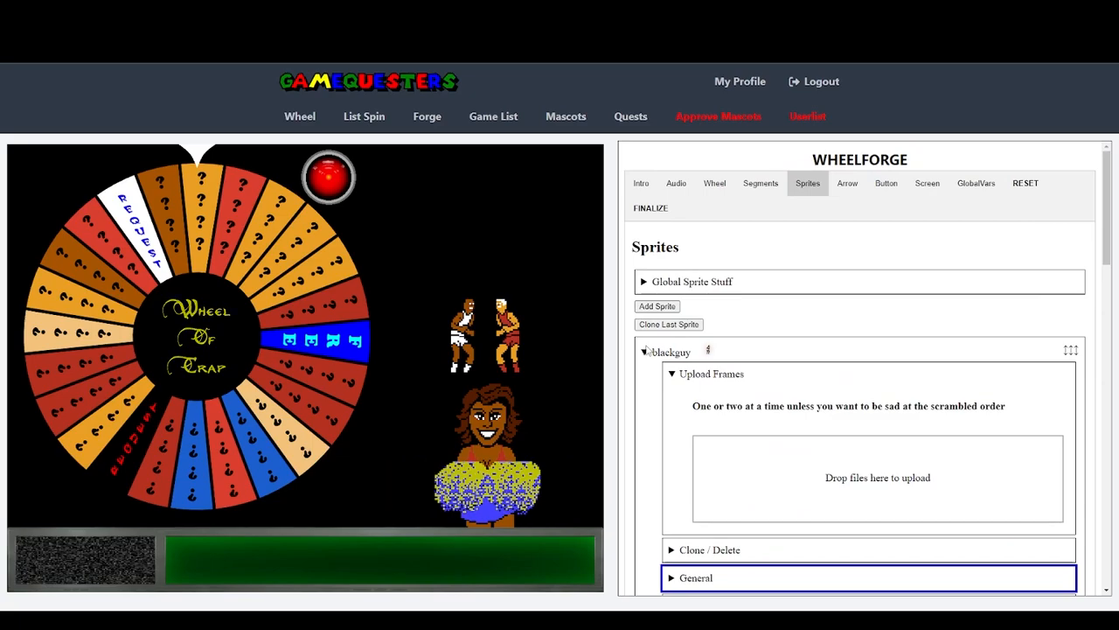
{"action": "left_click", "coordinate": [647, 349]}
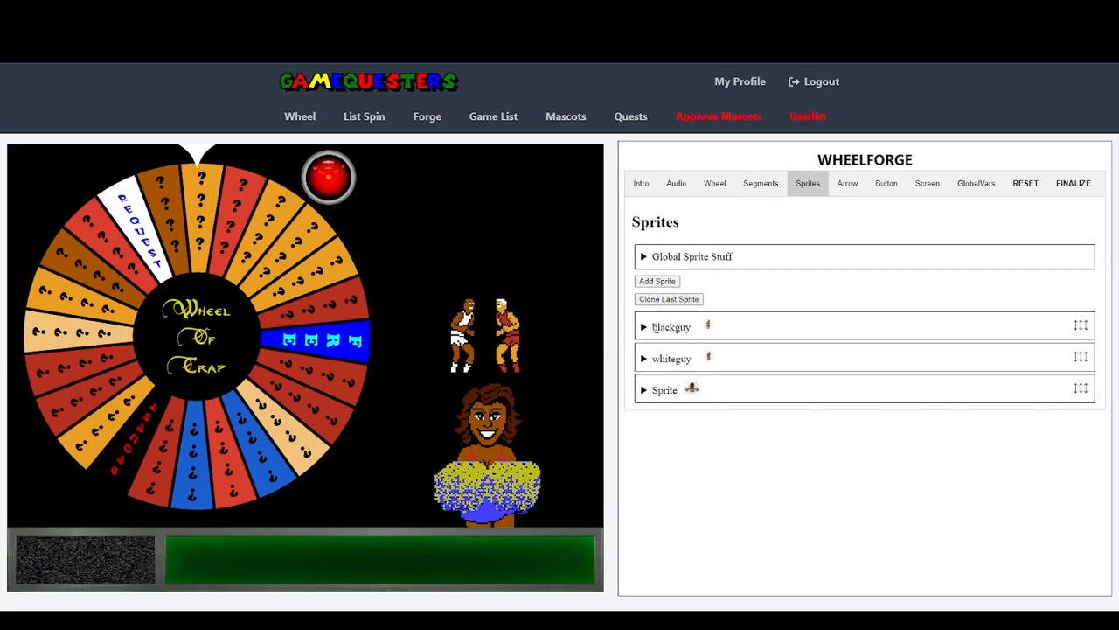
{"action": "left_click", "coordinate": [644, 327]}
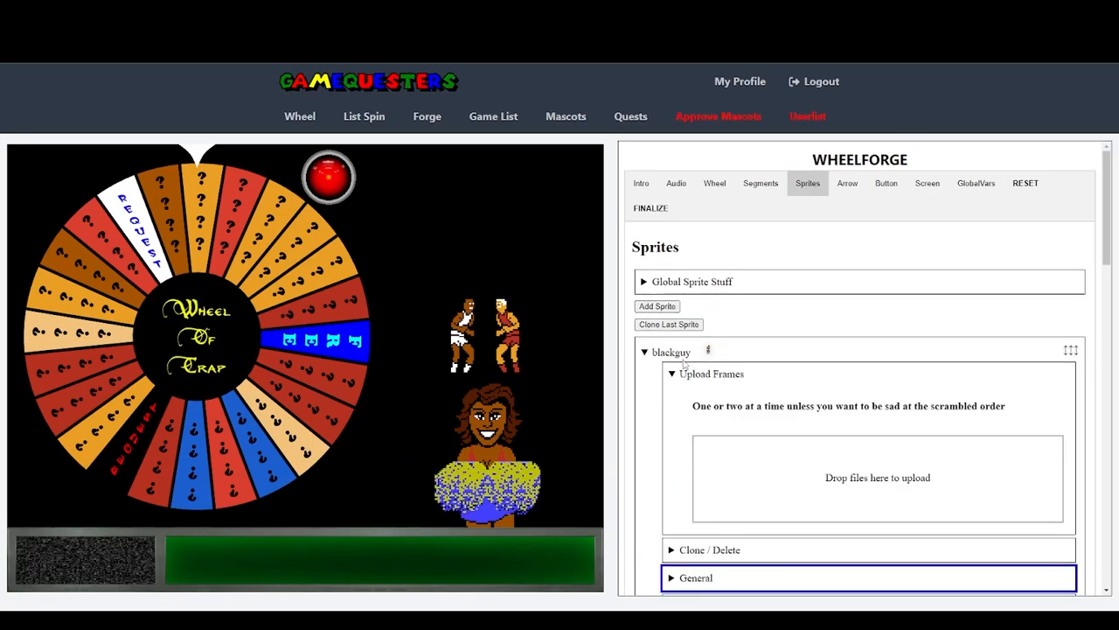
{"action": "scroll", "coordinate": [680, 345], "scroll_direction": "down", "scroll_amount": 10}
{"action": "scroll", "coordinate": [691, 341], "scroll_direction": "down", "scroll_amount": 3}
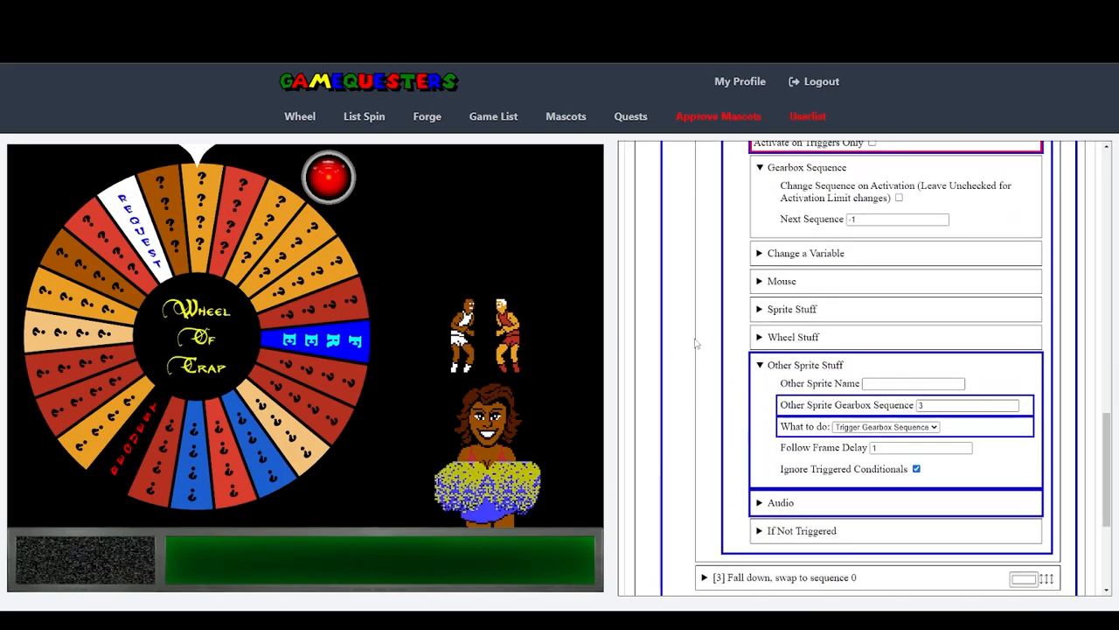
{"action": "left_click", "coordinate": [887, 383]}
{"action": "type", "text": "whiteguy"}
{"action": "left_click", "coordinate": [751, 394]}
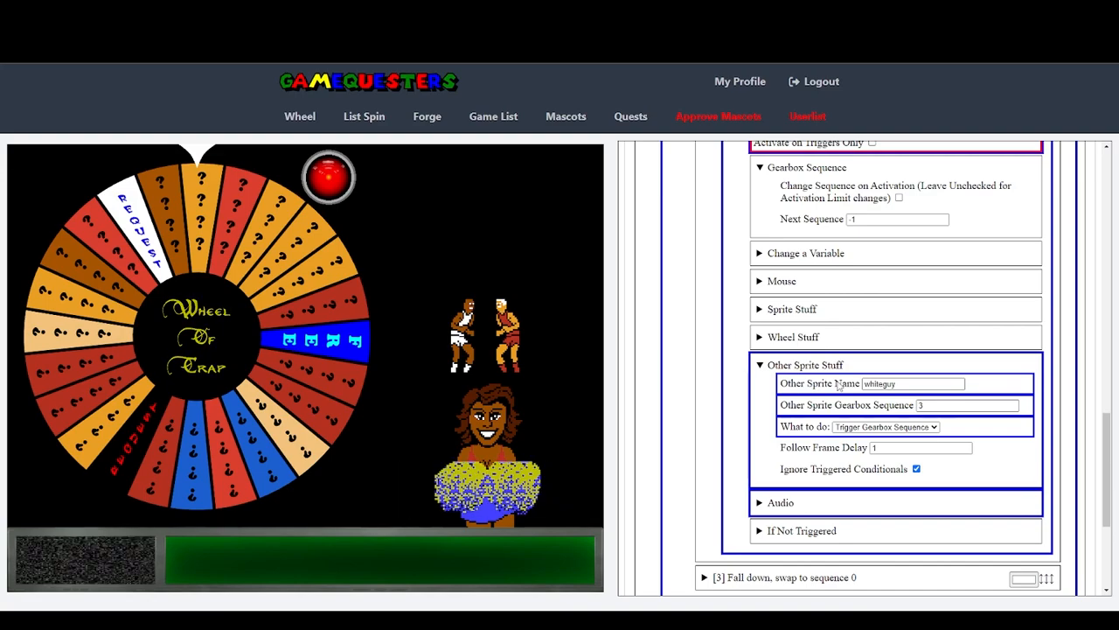
Step: Disable Ignore Triggered Conditionals for the other-sprite effect
{"action": "mouse_move", "coordinate": [781, 469]}
{"action": "left_mouse_down"}
{"action": "mouse_move", "coordinate": [927, 470]}
{"action": "mouse_move", "coordinate": [784, 473]}
{"action": "left_mouse_up"}
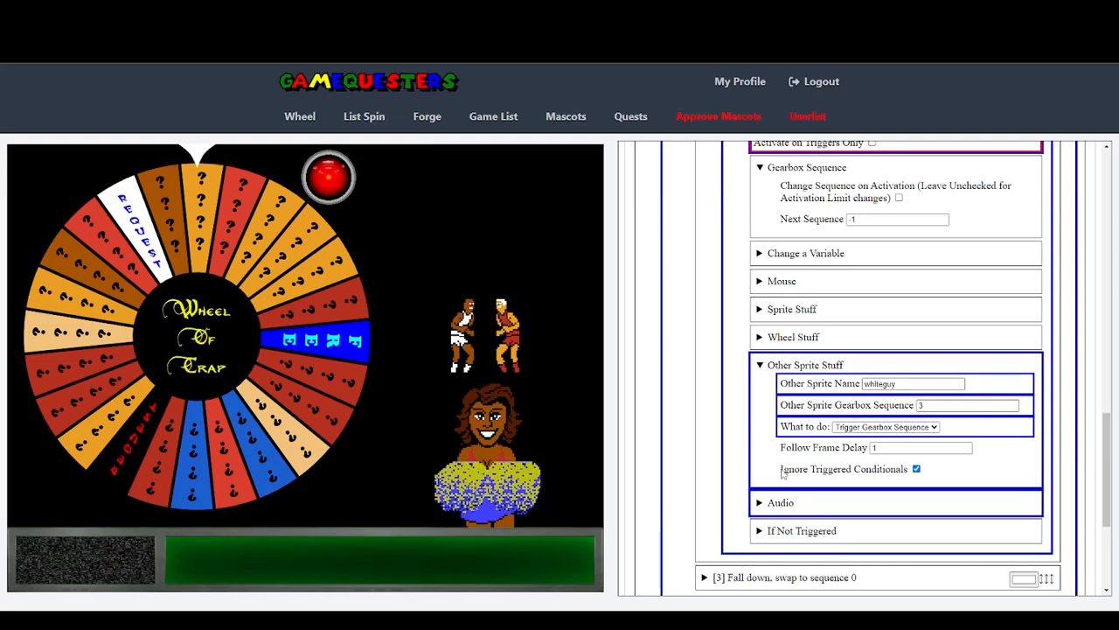
{"action": "left_click", "coordinate": [916, 470]}
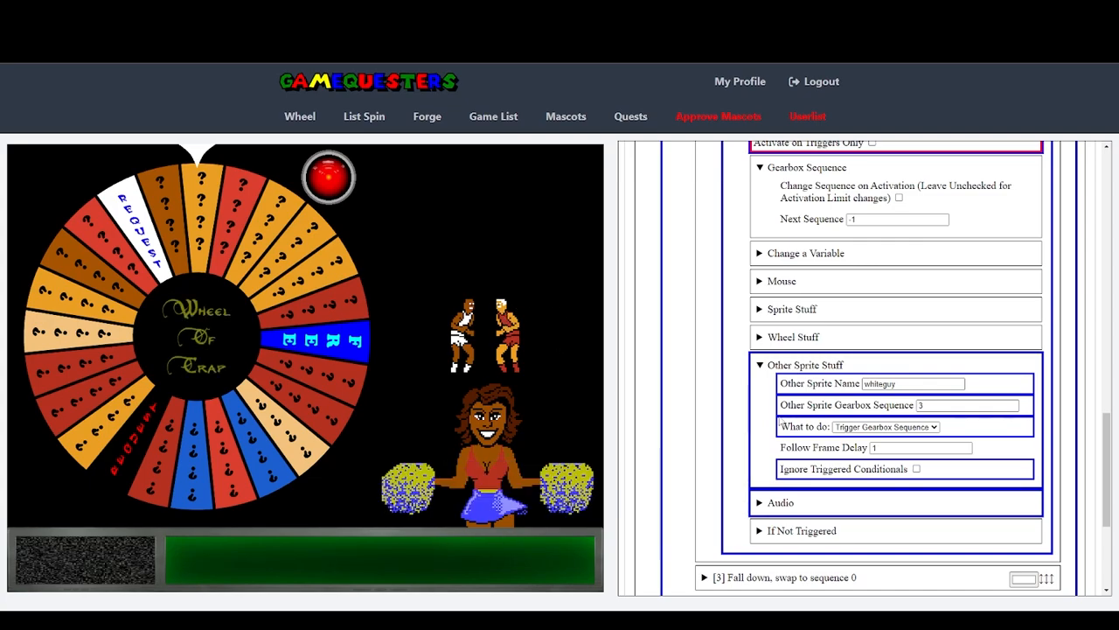
{"action": "left_click_drag", "start_coordinate": [779, 469], "coordinate": [892, 469]}
Step: Enable Activate on Triggers Only in the trigger effects of whiteguy's fall-down gearbox, and revert it to disabled
{"action": "scroll", "coordinate": [787, 507], "scroll_direction": "down", "scroll_amount": 3}
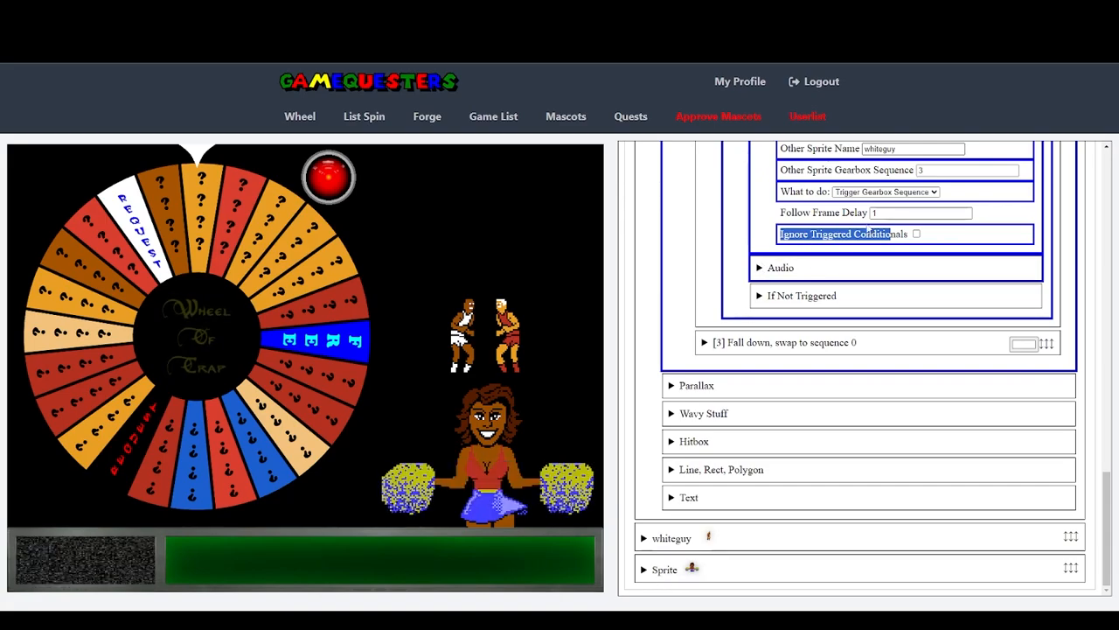
{"action": "left_click", "coordinate": [644, 538]}
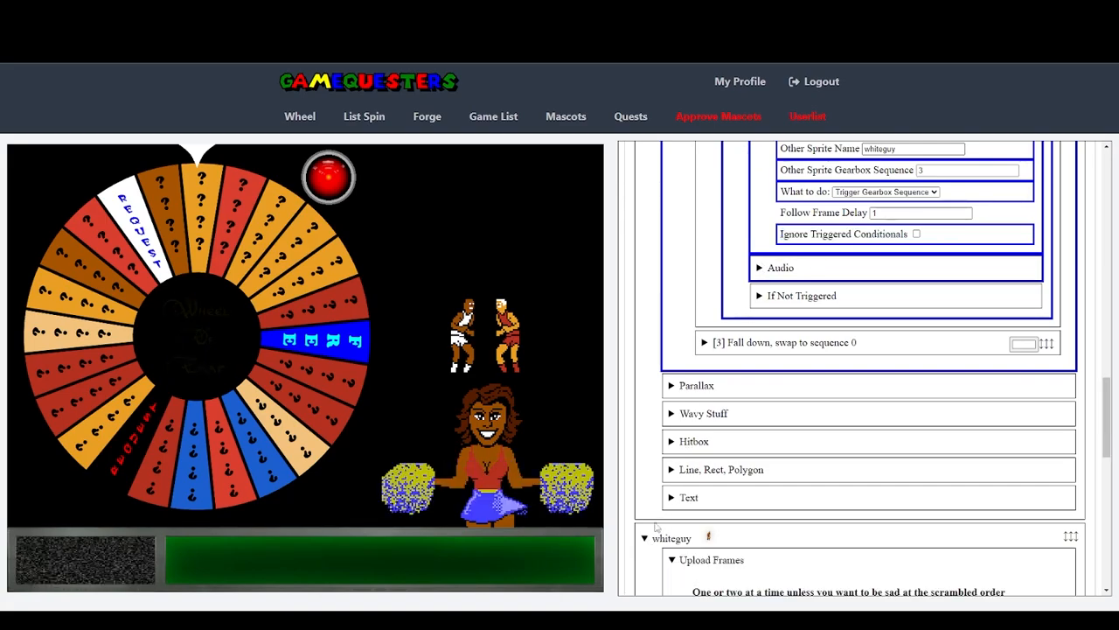
{"action": "scroll", "coordinate": [669, 433], "scroll_direction": "down", "scroll_amount": 8}
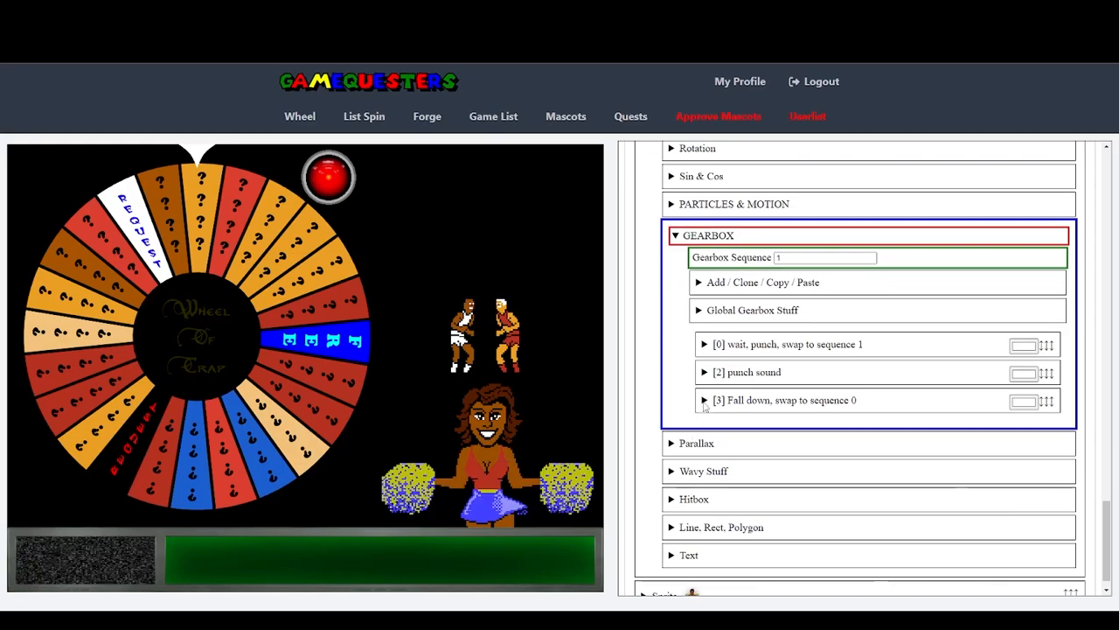
{"action": "left_click", "coordinate": [705, 401]}
{"action": "left_click_drag", "start_coordinate": [713, 399], "coordinate": [760, 400]}
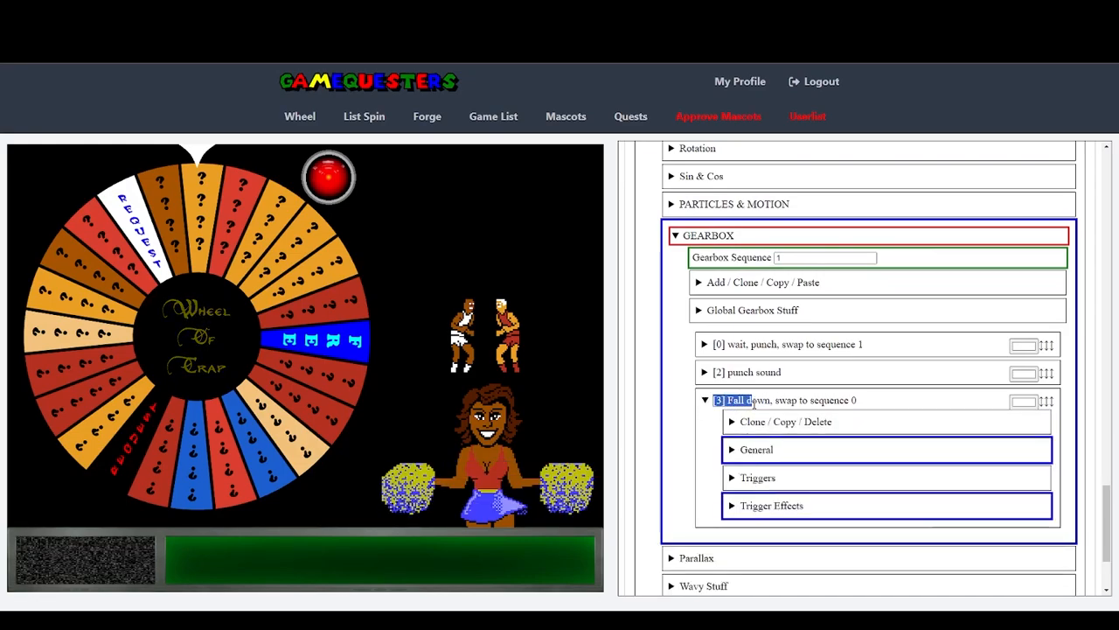
{"action": "left_click", "coordinate": [754, 401]}
{"action": "left_click", "coordinate": [753, 401]}
{"action": "left_click", "coordinate": [758, 505]}
{"action": "scroll", "coordinate": [757, 505], "scroll_direction": "down", "scroll_amount": 1}
{"action": "left_click_drag", "start_coordinate": [760, 467], "coordinate": [863, 469]}
{"action": "left_click", "coordinate": [871, 467]}
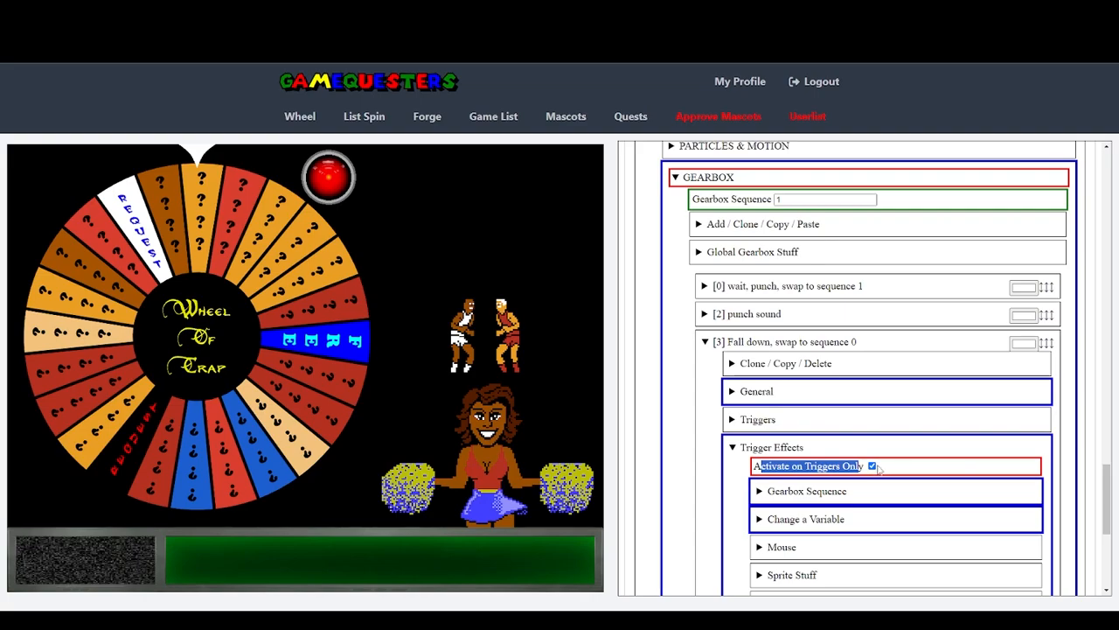
{"action": "left_click", "coordinate": [872, 467]}
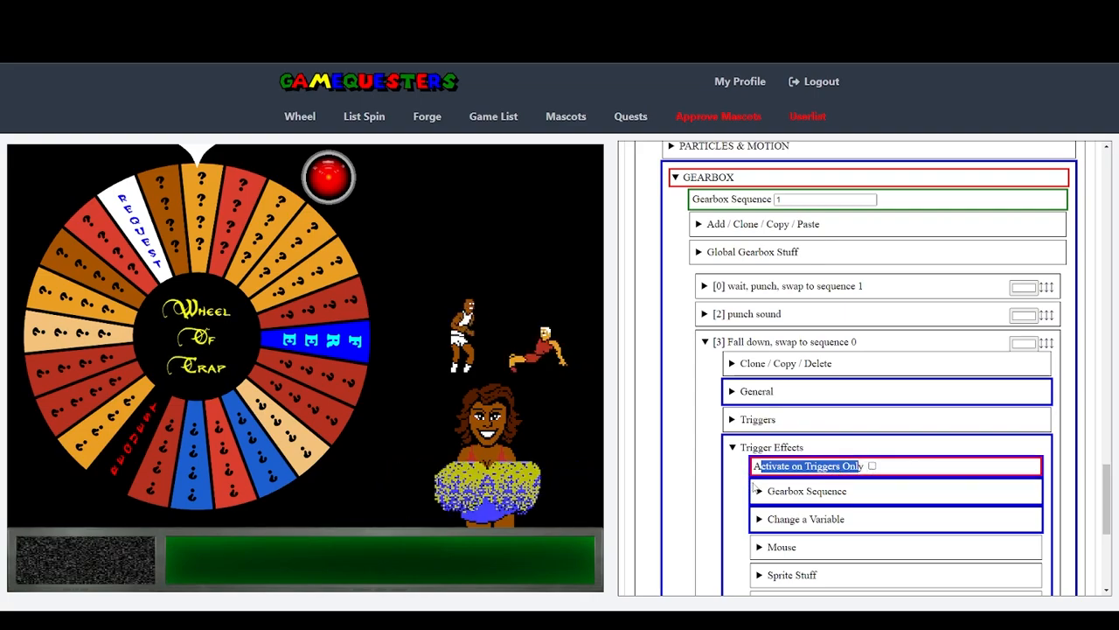
Step: Collapse whiteguy's fall-down gearbox, then enable Ignore Triggered Conditionals in blackguy's punch sound gearbox and disable it again
{"action": "scroll", "coordinate": [756, 490], "scroll_direction": "up", "scroll_amount": 7}
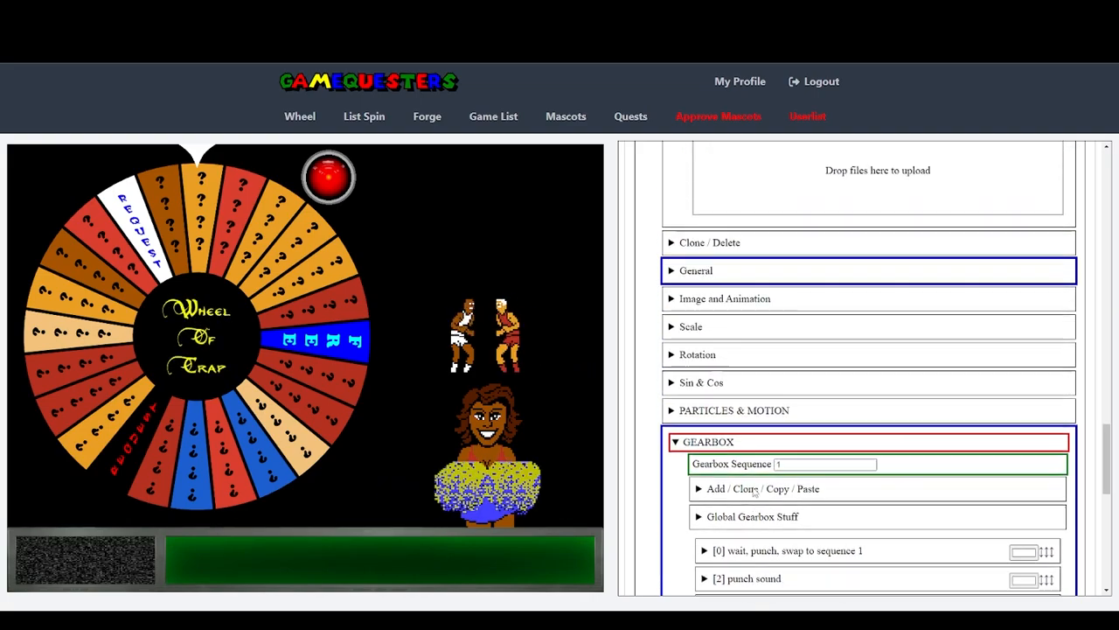
{"action": "scroll", "coordinate": [756, 506], "scroll_direction": "down", "scroll_amount": 5}
{"action": "left_click", "coordinate": [715, 477]}
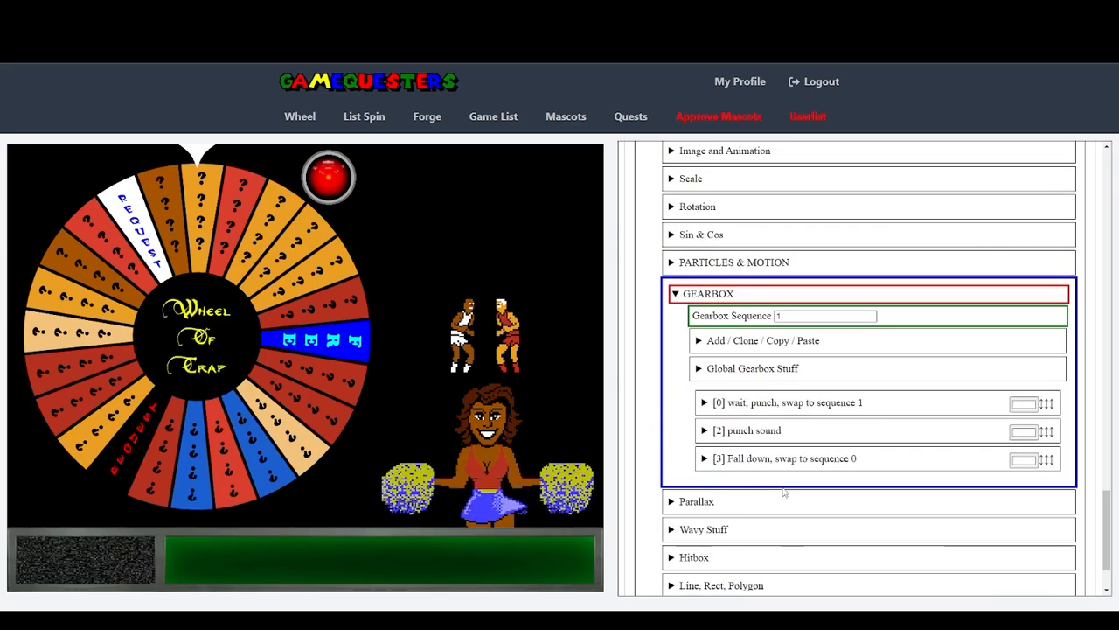
{"action": "scroll", "coordinate": [706, 475], "scroll_direction": "down", "scroll_amount": 4}
{"action": "scroll", "coordinate": [706, 475], "scroll_direction": "up", "scroll_amount": 8}
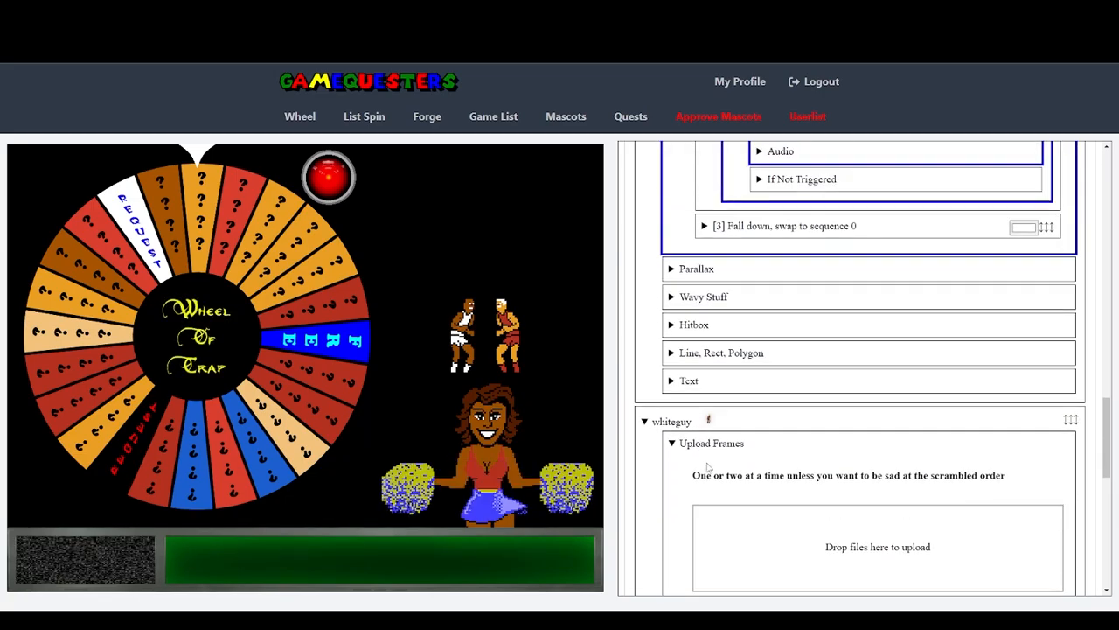
{"action": "scroll", "coordinate": [730, 463], "scroll_direction": "up", "scroll_amount": 2}
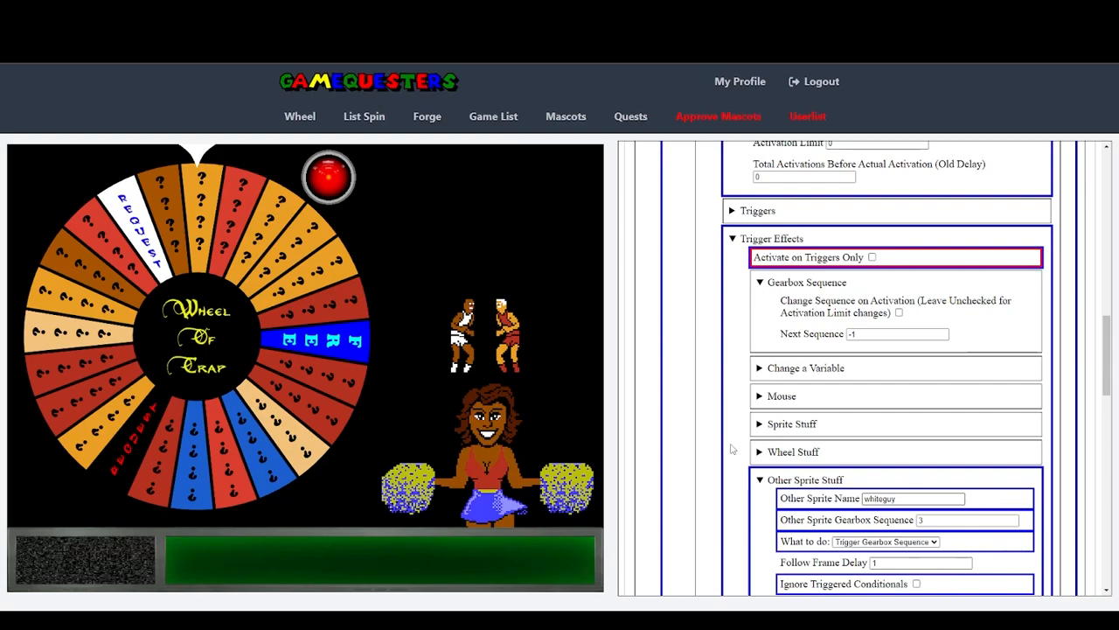
{"action": "scroll", "coordinate": [732, 451], "scroll_direction": "down", "scroll_amount": 1}
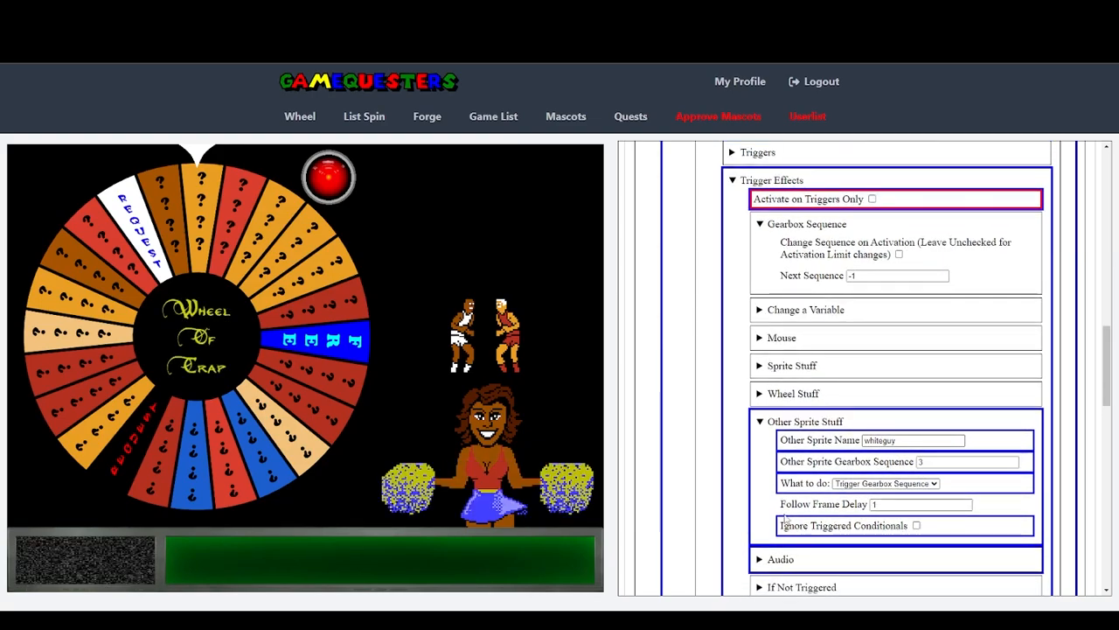
{"action": "left_click_drag", "start_coordinate": [779, 525], "coordinate": [923, 527]}
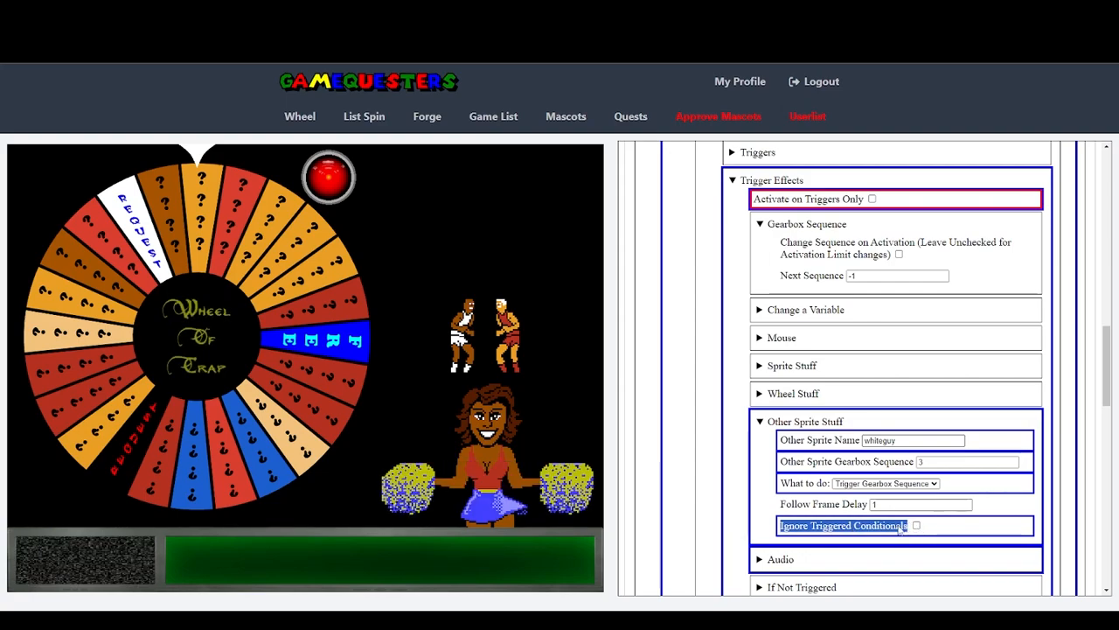
{"action": "left_click", "coordinate": [916, 526]}
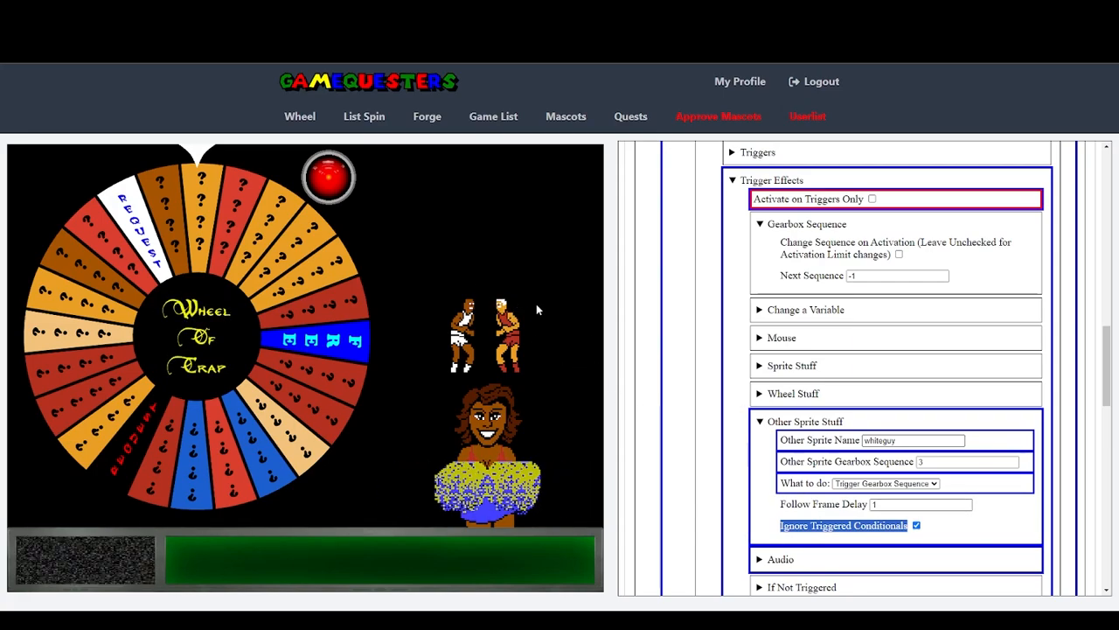
{"action": "left_click", "coordinate": [917, 524]}
{"action": "left_click", "coordinate": [749, 524]}
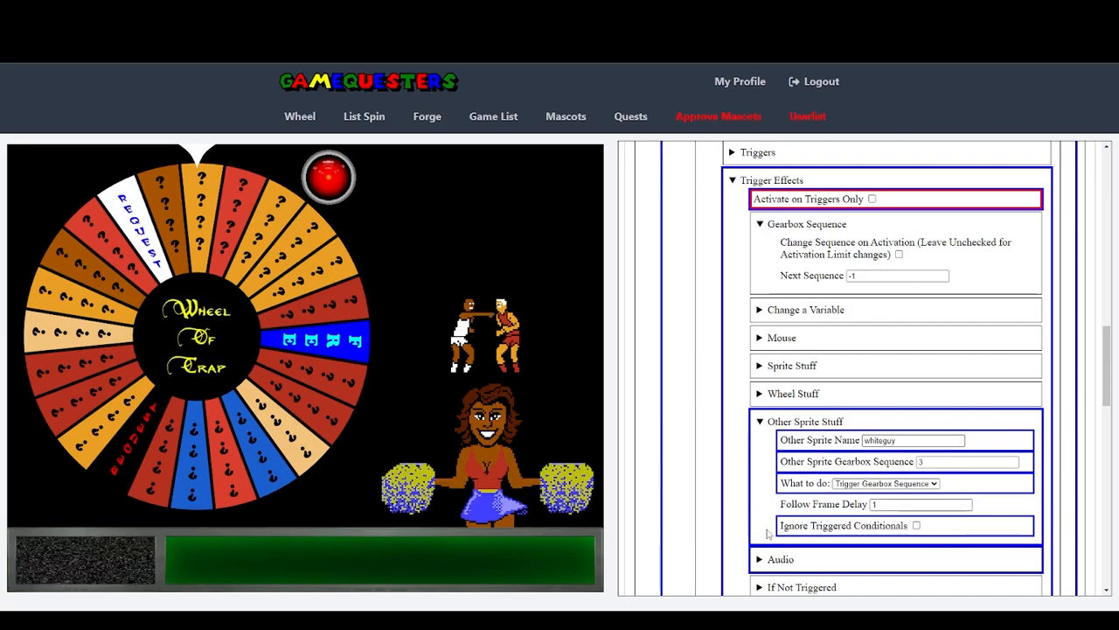
Step: Compare whiteguy's fall-down gearbox with the Ignore Triggered Conditionals setting of blackguy's punch sound gearbox
{"action": "scroll", "coordinate": [801, 522], "scroll_direction": "down", "scroll_amount": 4}
{"action": "scroll", "coordinate": [801, 522], "scroll_direction": "down", "scroll_amount": 8}
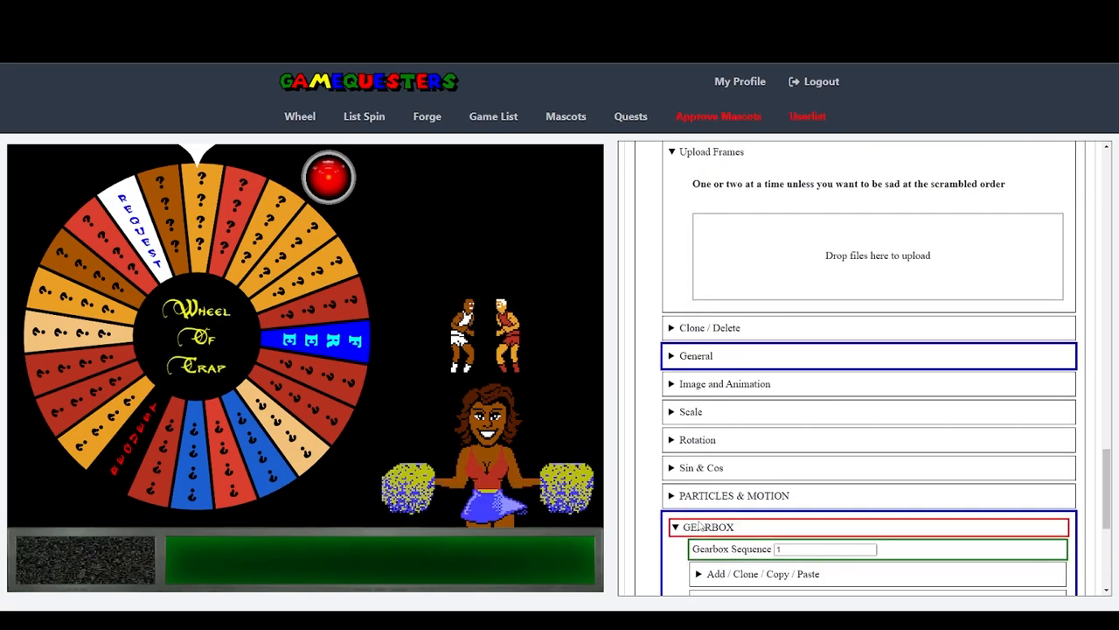
{"action": "left_click", "coordinate": [705, 377]}
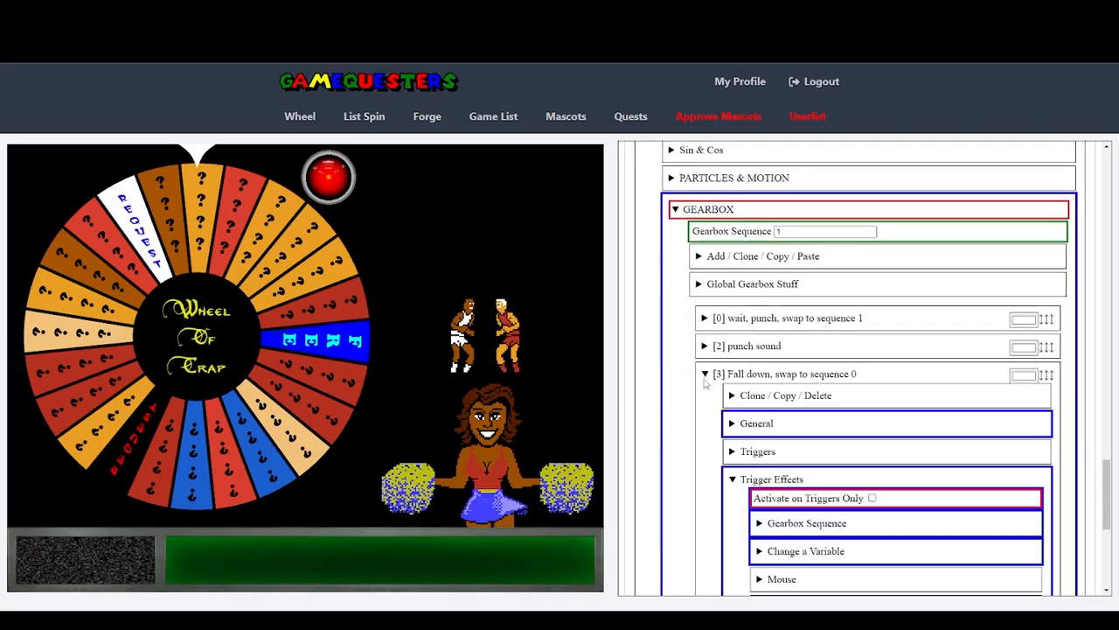
{"action": "scroll", "coordinate": [800, 400], "scroll_direction": "down", "scroll_amount": 1}
{"action": "scroll", "coordinate": [726, 341], "scroll_direction": "up", "scroll_amount": 1}
{"action": "left_click", "coordinate": [705, 318]}
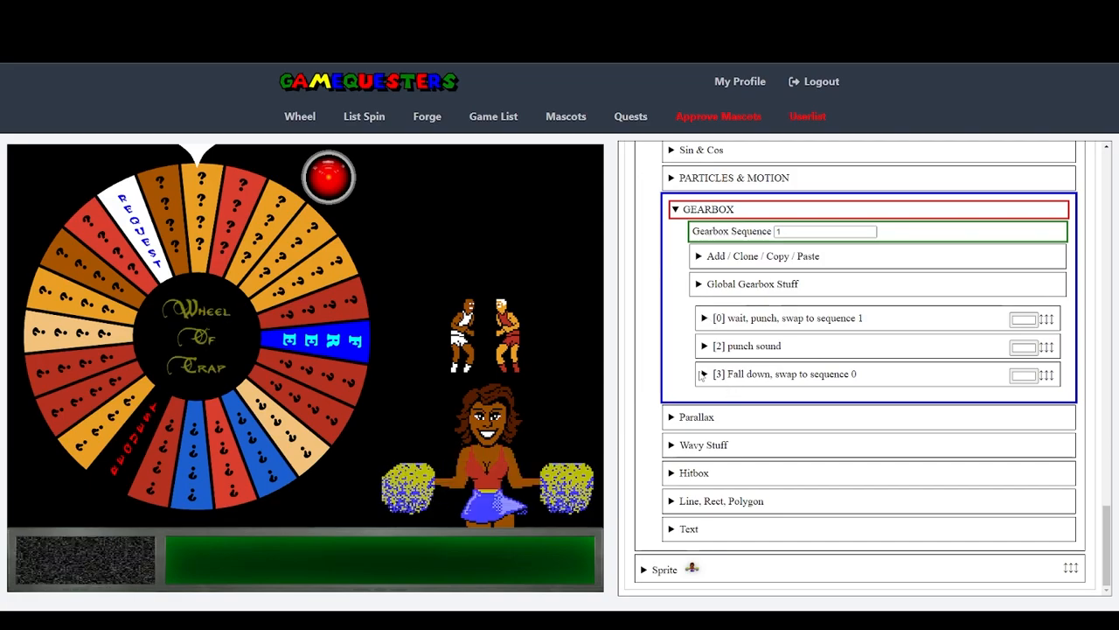
{"action": "scroll", "coordinate": [704, 376], "scroll_direction": "up", "scroll_amount": 10}
{"action": "scroll", "coordinate": [713, 367], "scroll_direction": "up", "scroll_amount": 1}
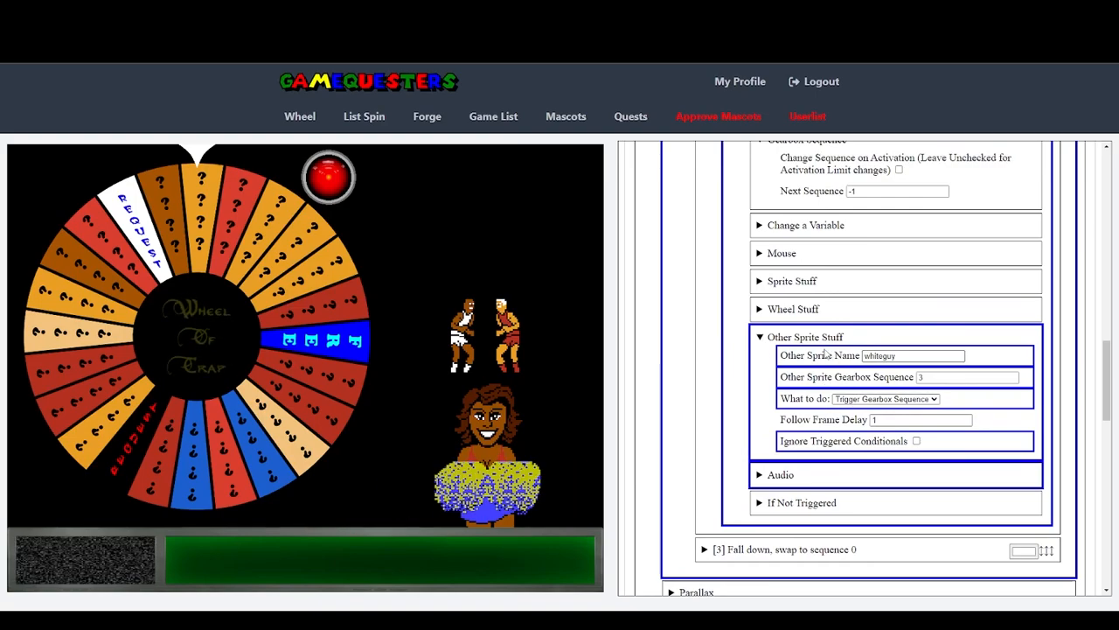
{"action": "left_click_drag", "start_coordinate": [784, 442], "coordinate": [909, 444]}
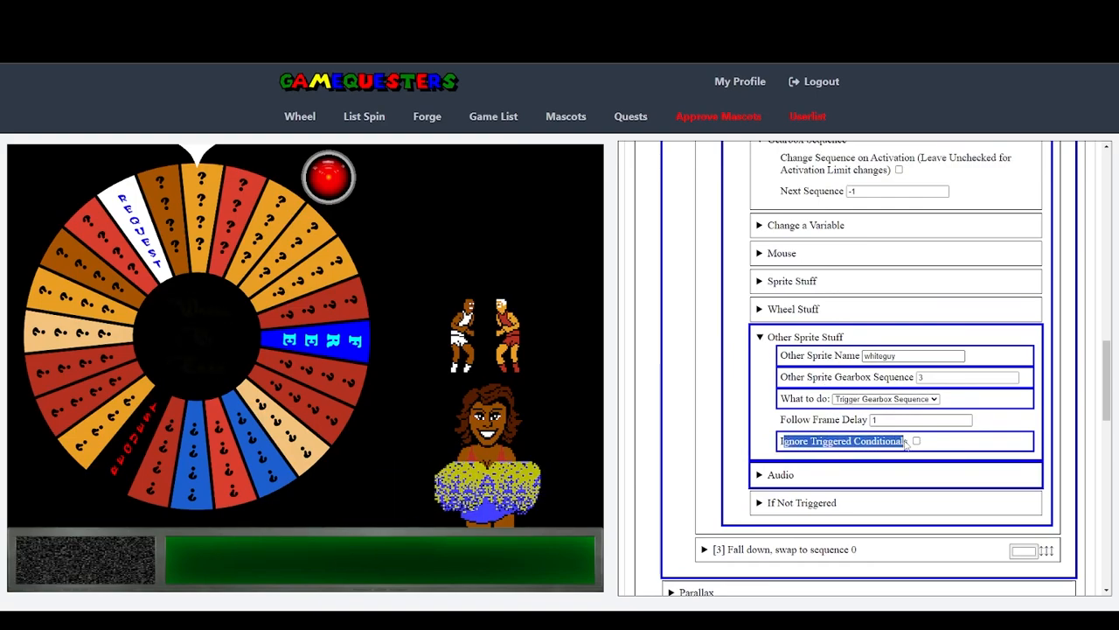
{"action": "scroll", "coordinate": [759, 424], "scroll_direction": "down", "scroll_amount": 15}
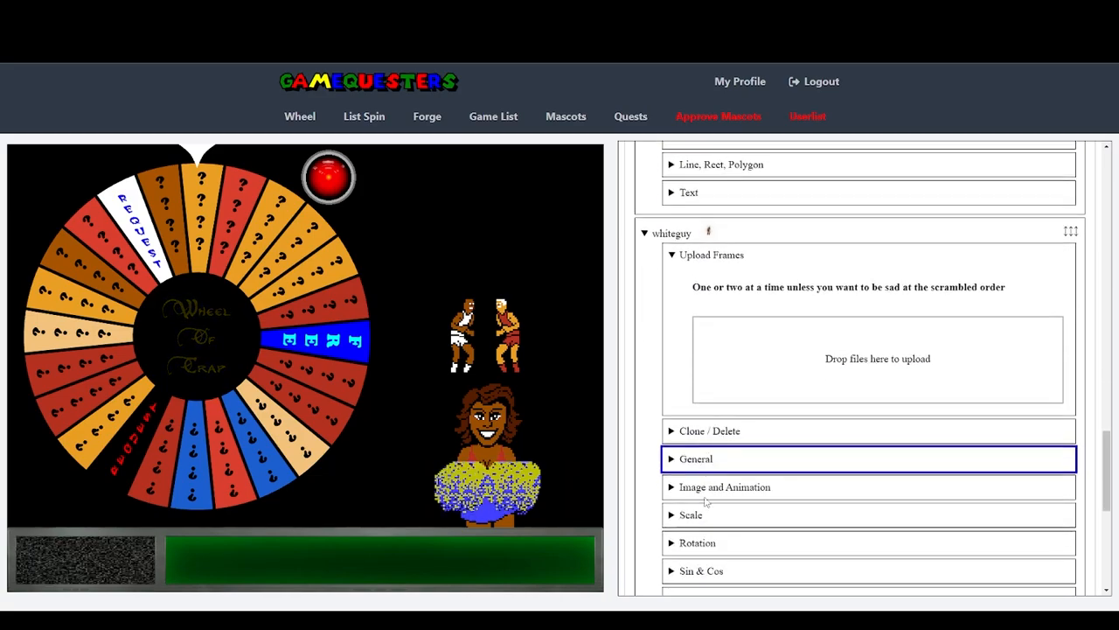
{"action": "scroll", "coordinate": [706, 473], "scroll_direction": "up", "scroll_amount": 4}
{"action": "scroll", "coordinate": [707, 473], "scroll_direction": "up", "scroll_amount": 6}
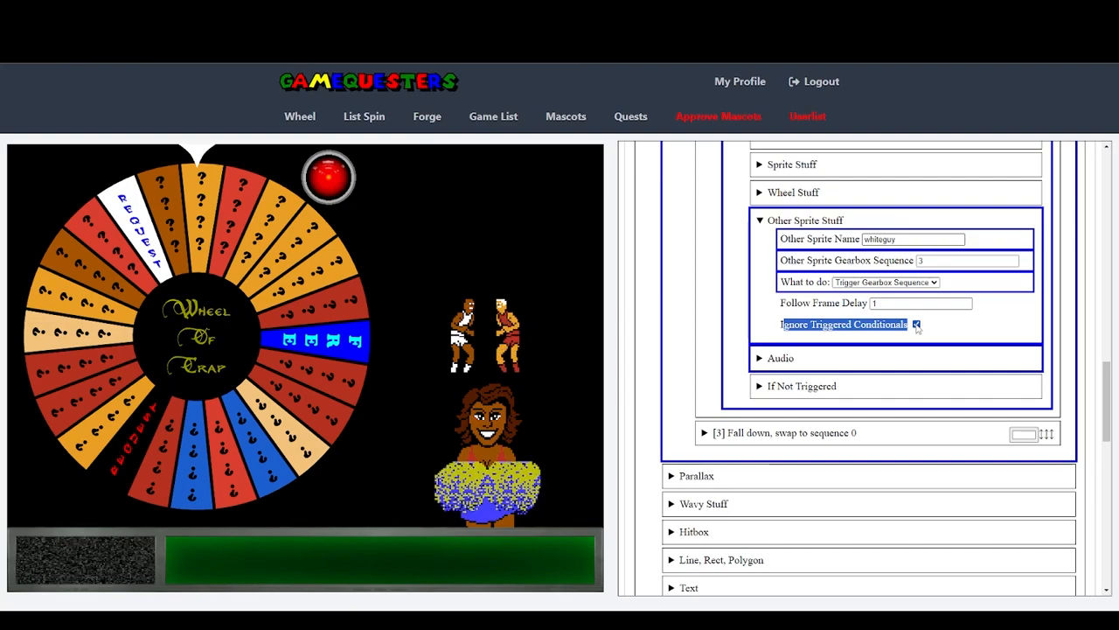
Step: Toggle Ignore Triggered Conditionals on and off in blackguy's punch sound gearbox, leaving it disabled
{"action": "left_click", "coordinate": [916, 325]}
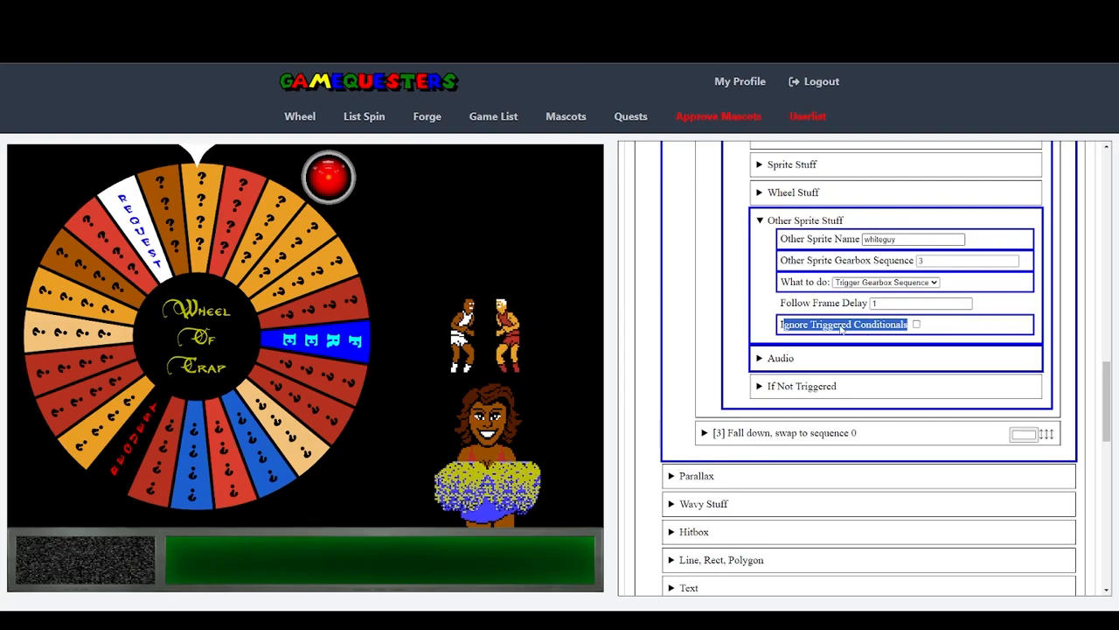
{"action": "left_click", "coordinate": [917, 325]}
{"action": "left_click", "coordinate": [916, 324]}
{"action": "left_click", "coordinate": [917, 325]}
{"action": "left_click", "coordinate": [916, 326]}
Step: Reopen whiteguy's fall-down gearbox and enable Activate on Triggers Only in its trigger effects
{"action": "left_click_drag", "start_coordinate": [1106, 386], "coordinate": [1087, 544]}
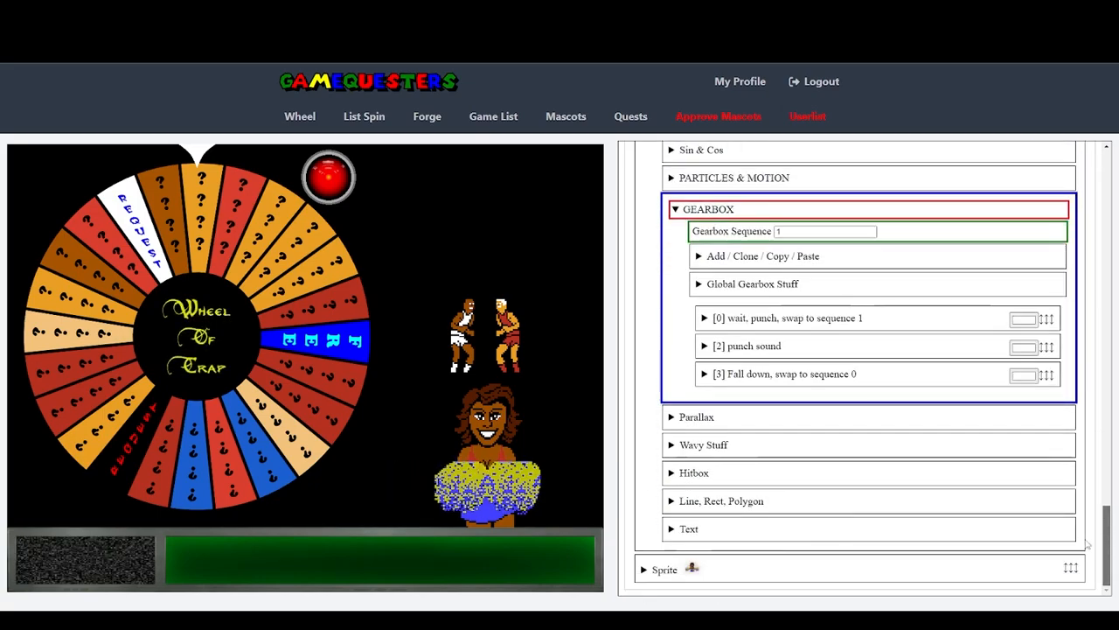
{"action": "left_click", "coordinate": [705, 373]}
{"action": "scroll", "coordinate": [778, 288], "scroll_direction": "down", "scroll_amount": 3}
{"action": "left_click_drag", "start_coordinate": [777, 271], "coordinate": [848, 273]}
{"action": "left_click", "coordinate": [863, 266]}
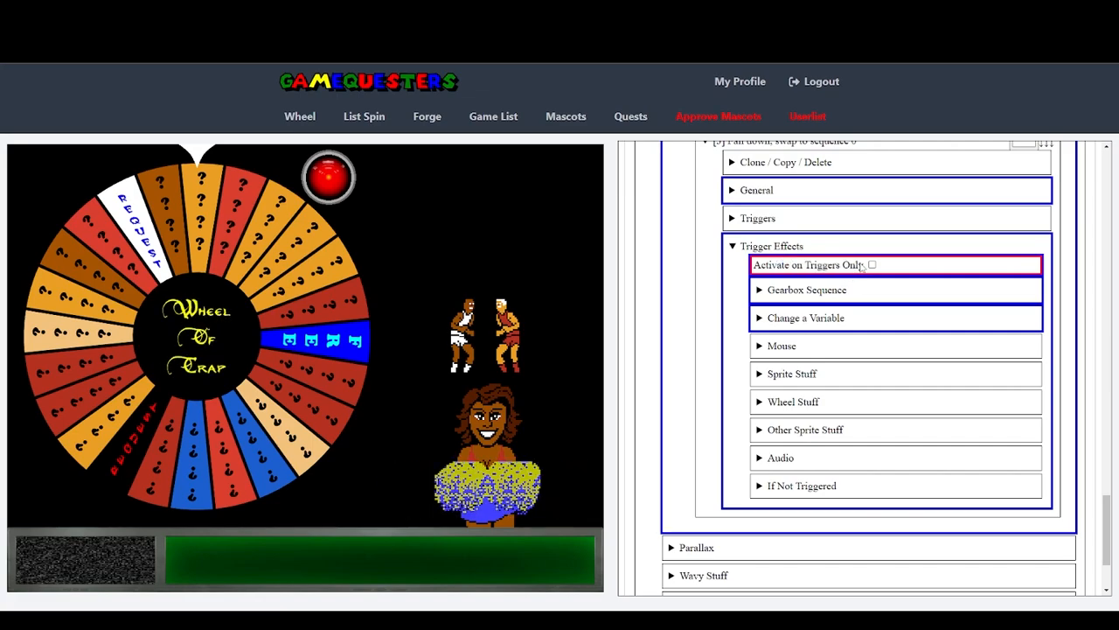
{"action": "left_click", "coordinate": [872, 266]}
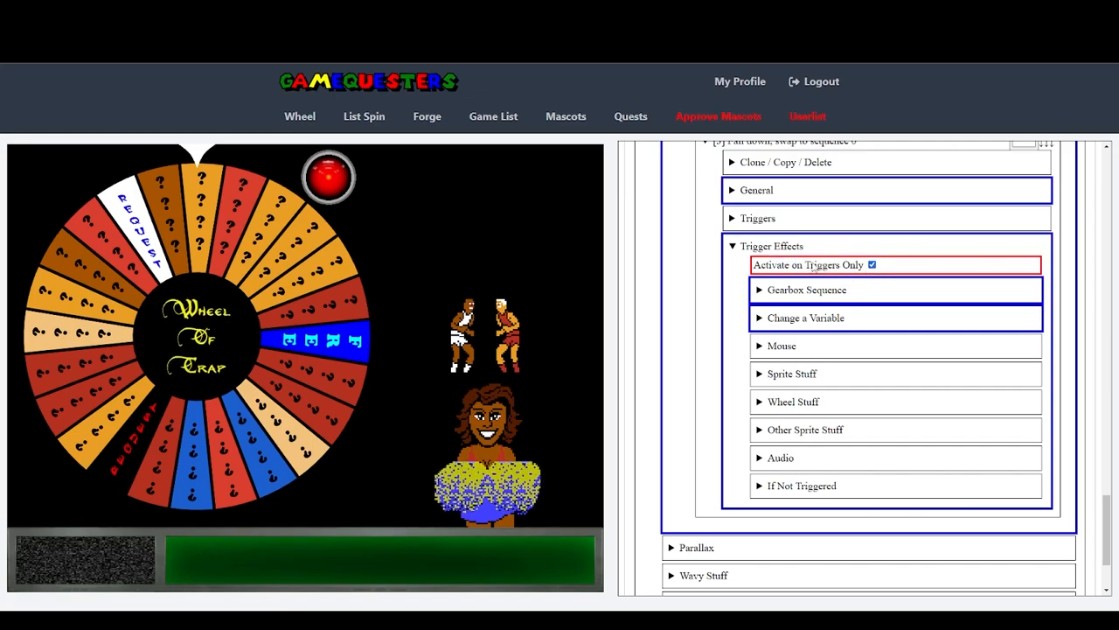
Step: Enable Ignore Triggered Conditionals for blackguy's other-sprite effect on whiteguy, and turn it back off
{"action": "left_click_drag", "start_coordinate": [1105, 510], "coordinate": [1084, 335]}
{"action": "left_click", "coordinate": [916, 411]}
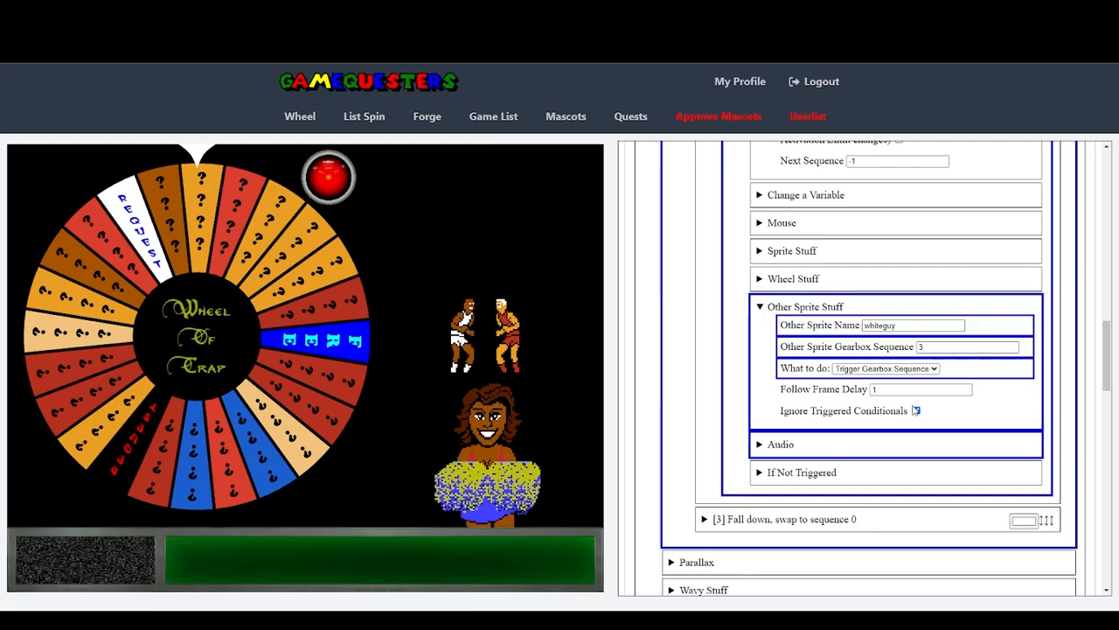
{"action": "left_click", "coordinate": [916, 411]}
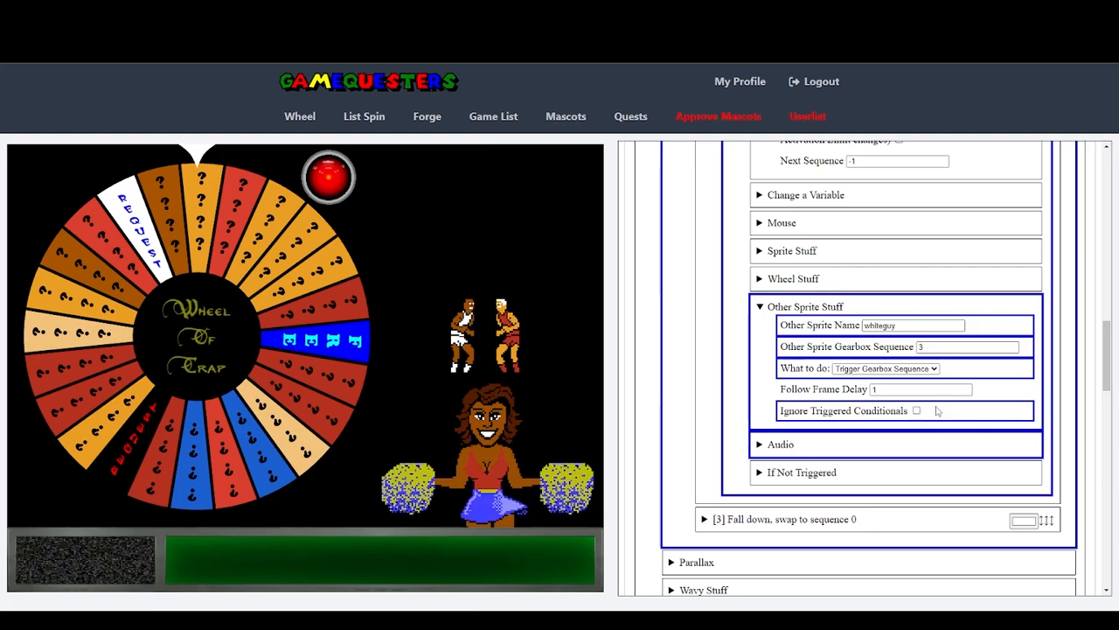
{"action": "left_click_drag", "start_coordinate": [781, 411], "coordinate": [896, 418]}
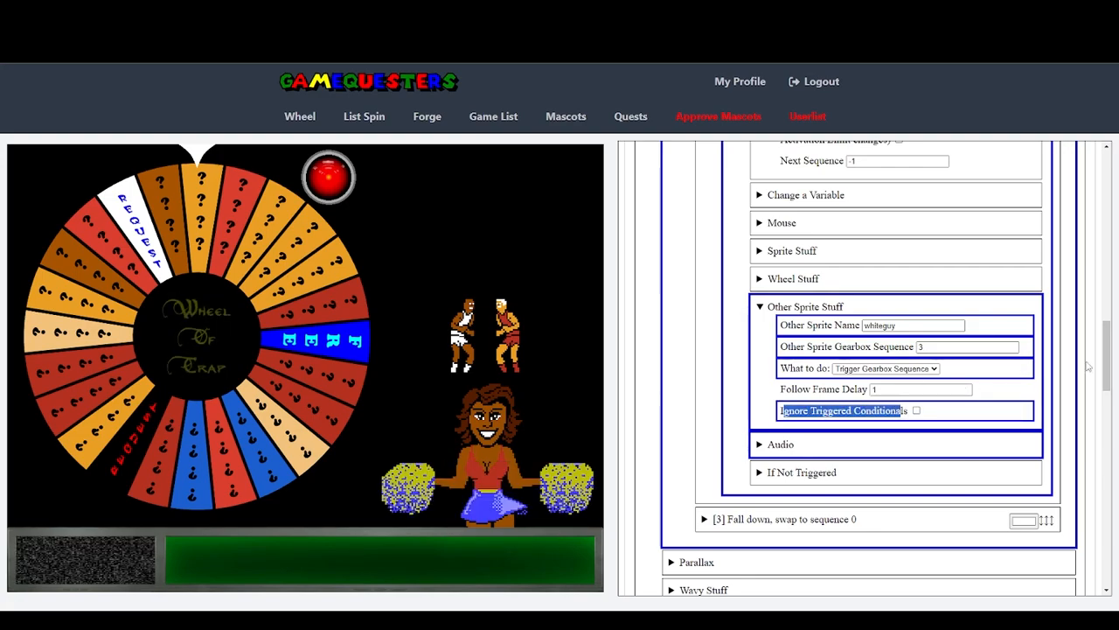
Step: Disable Activate on Triggers Only in the trigger effects of whiteguy's fall-down gearbox
{"action": "scroll", "coordinate": [1086, 368], "scroll_direction": "down", "scroll_amount": 3}
{"action": "left_click", "coordinate": [769, 305]}
{"action": "scroll", "coordinate": [874, 350], "scroll_direction": "down", "scroll_amount": 1}
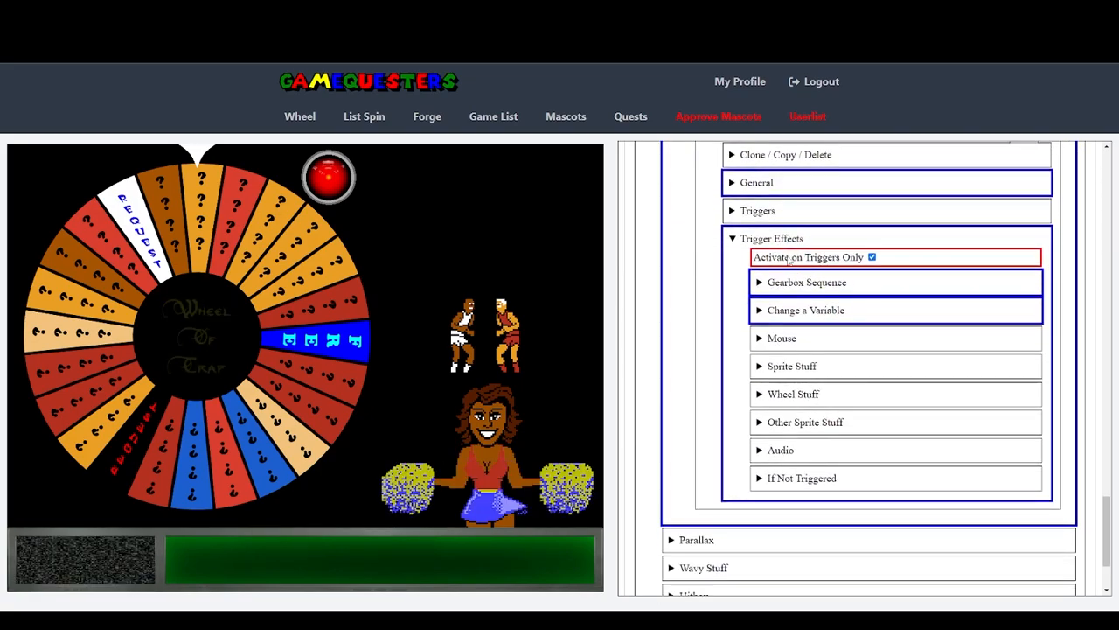
{"action": "left_click_drag", "start_coordinate": [759, 258], "coordinate": [805, 259]}
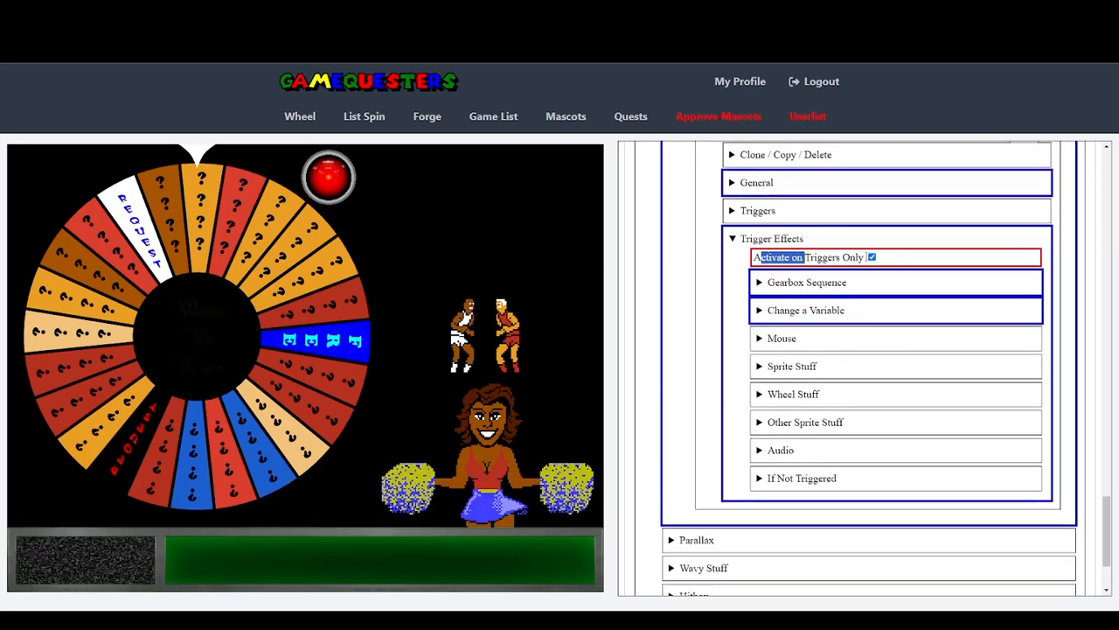
{"action": "left_click", "coordinate": [871, 257]}
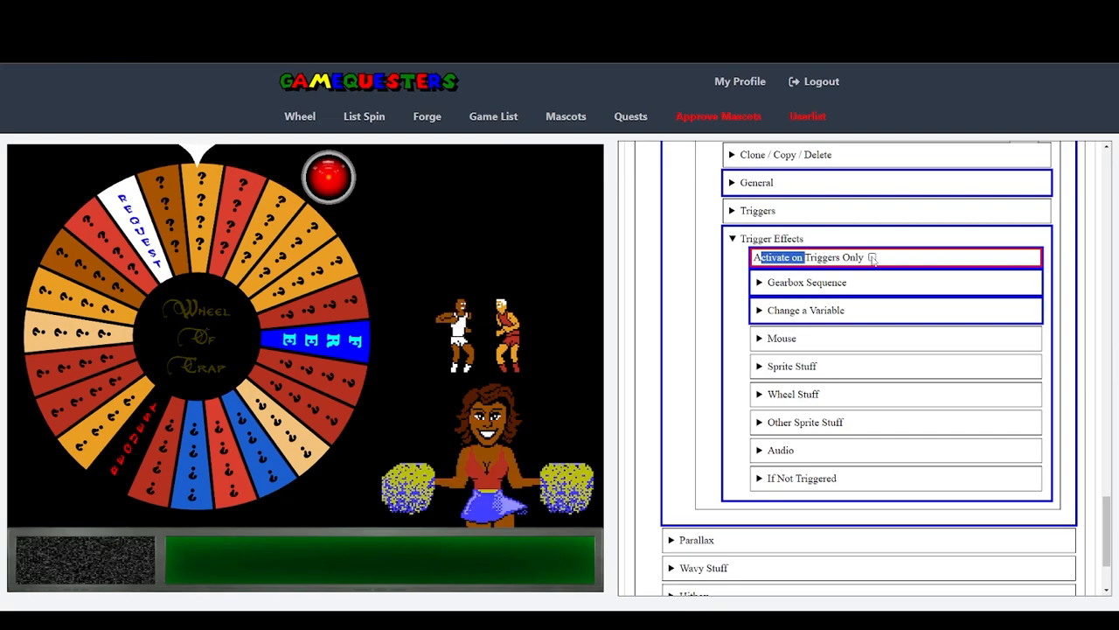
{"action": "scroll", "coordinate": [770, 426], "scroll_direction": "up", "scroll_amount": 4}
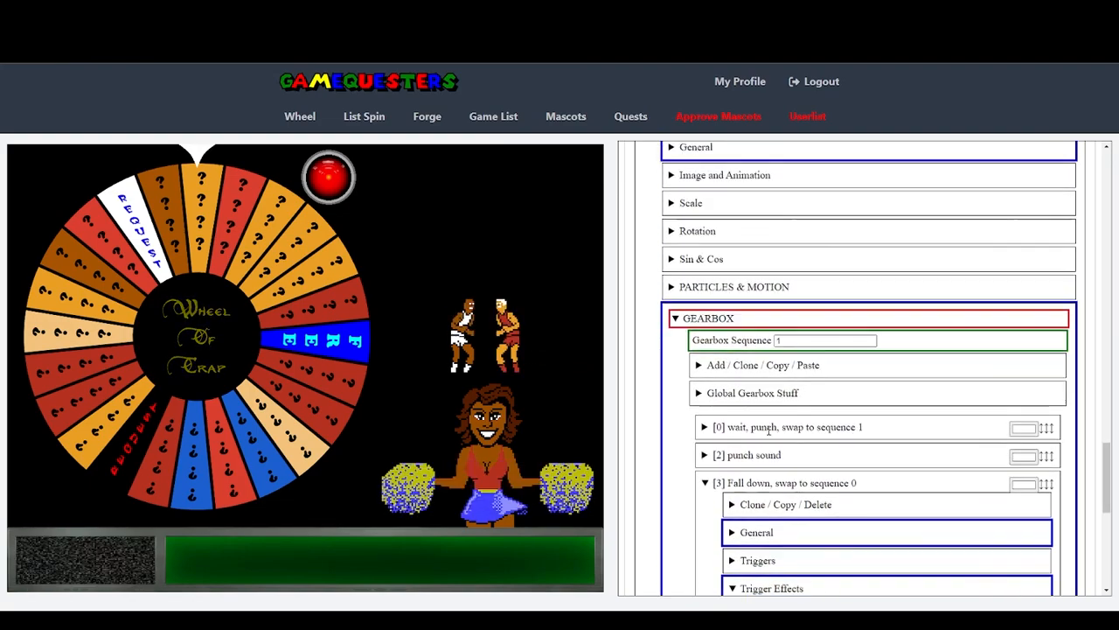
{"action": "scroll", "coordinate": [728, 441], "scroll_direction": "down", "scroll_amount": 1}
{"action": "left_click_drag", "start_coordinate": [758, 549], "coordinate": [804, 548]}
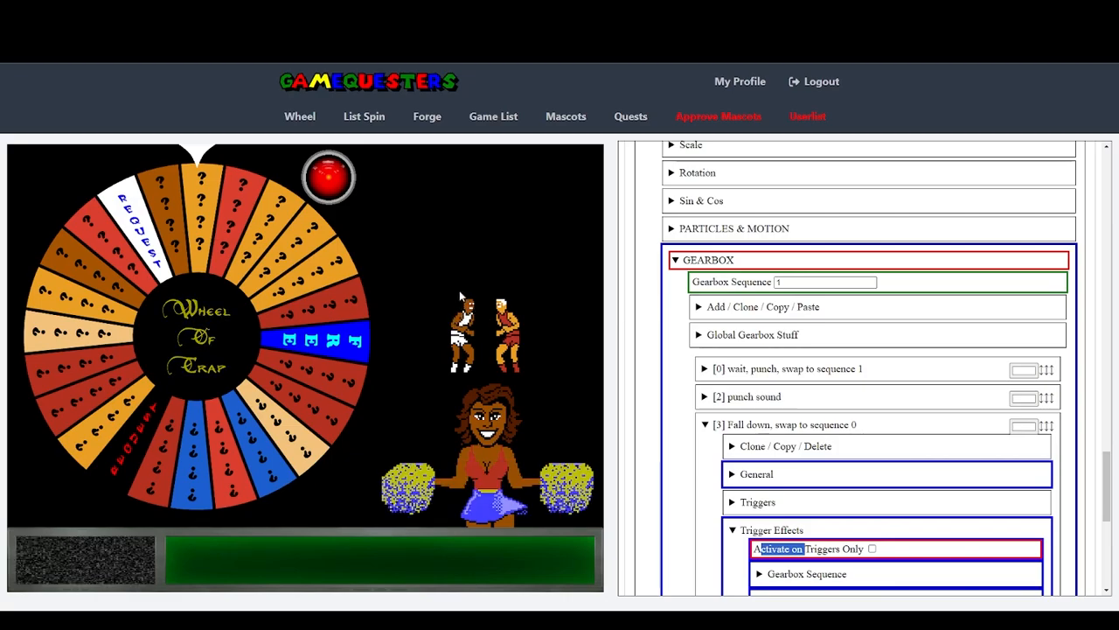
{"action": "scroll", "coordinate": [661, 443], "scroll_direction": "down", "scroll_amount": 2}
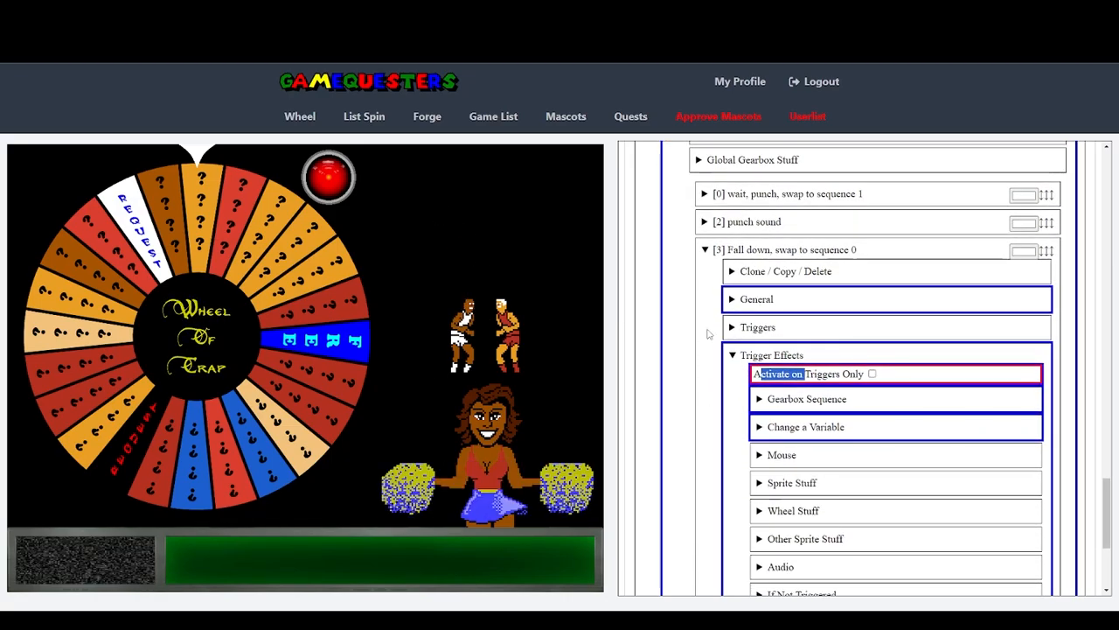
{"action": "scroll", "coordinate": [678, 291], "scroll_direction": "up", "scroll_amount": 4}
{"action": "scroll", "coordinate": [678, 291], "scroll_direction": "up", "scroll_amount": 4}
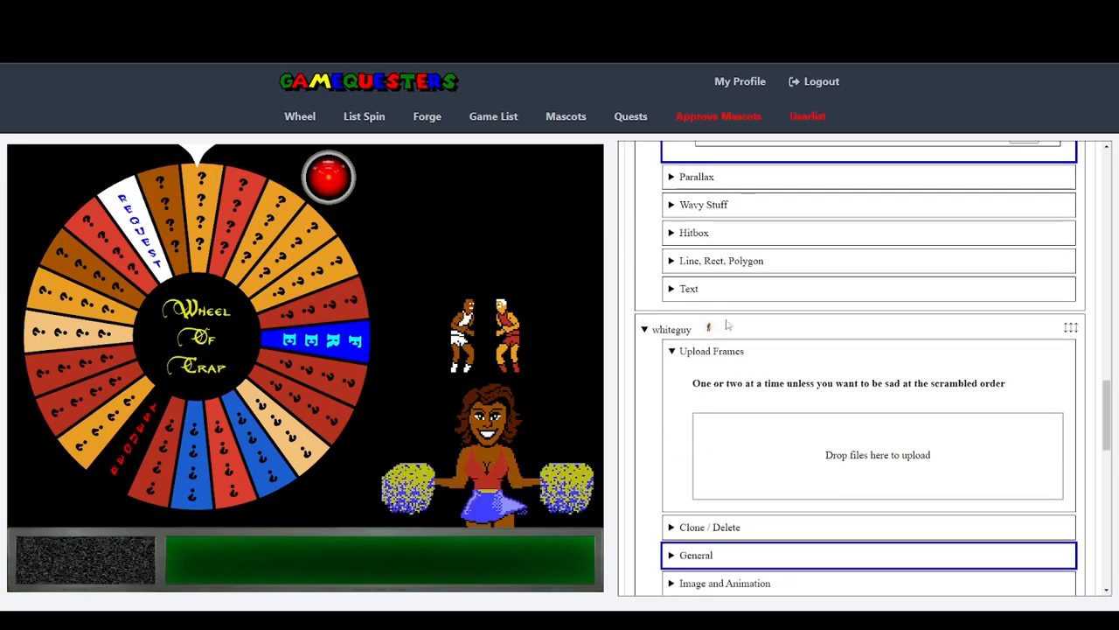
Step: Rename whiteguy's punch sound gearbox to "punch sound, make fall down"
{"action": "scroll", "coordinate": [676, 341], "scroll_direction": "down", "scroll_amount": 5}
{"action": "left_click", "coordinate": [704, 425]}
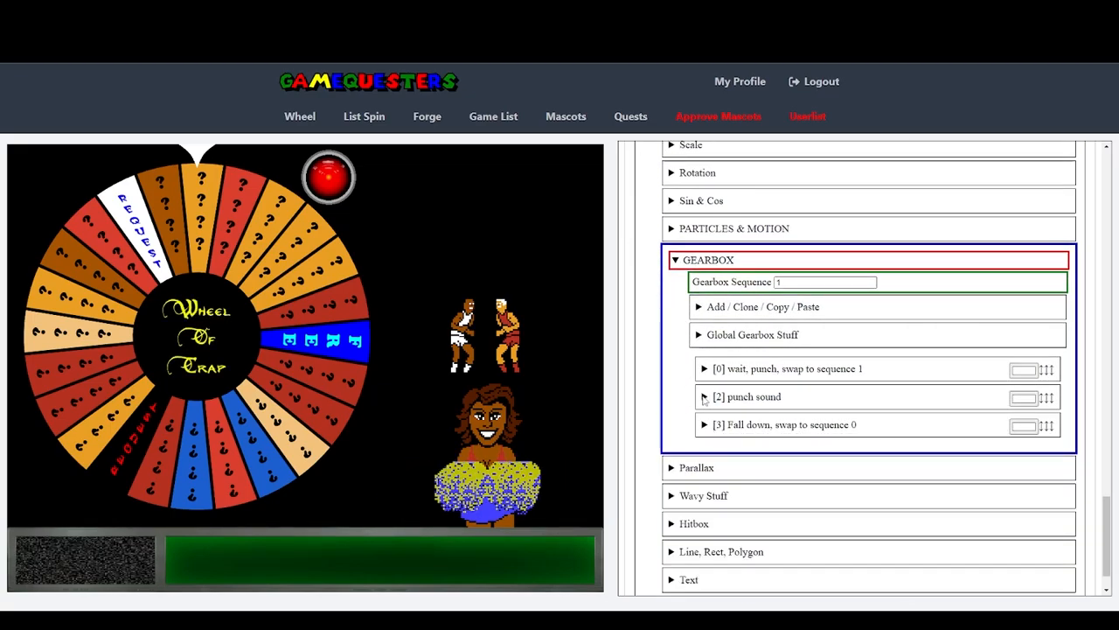
{"action": "left_click", "coordinate": [705, 397]}
{"action": "left_click", "coordinate": [737, 444]}
{"action": "left_click", "coordinate": [841, 465]}
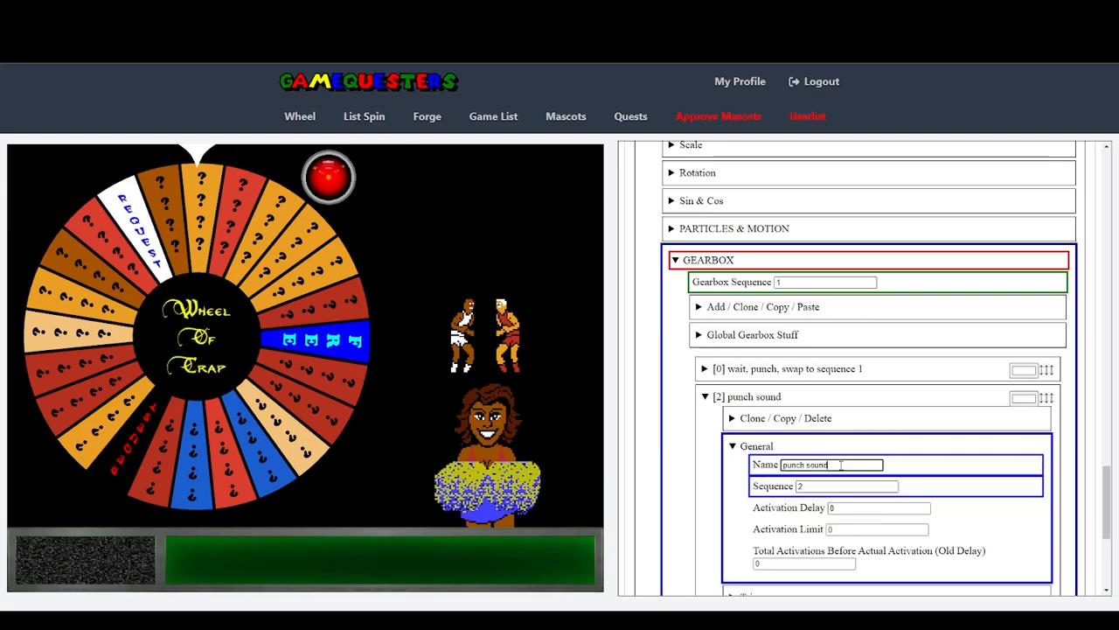
{"action": "type", "text": "m"}
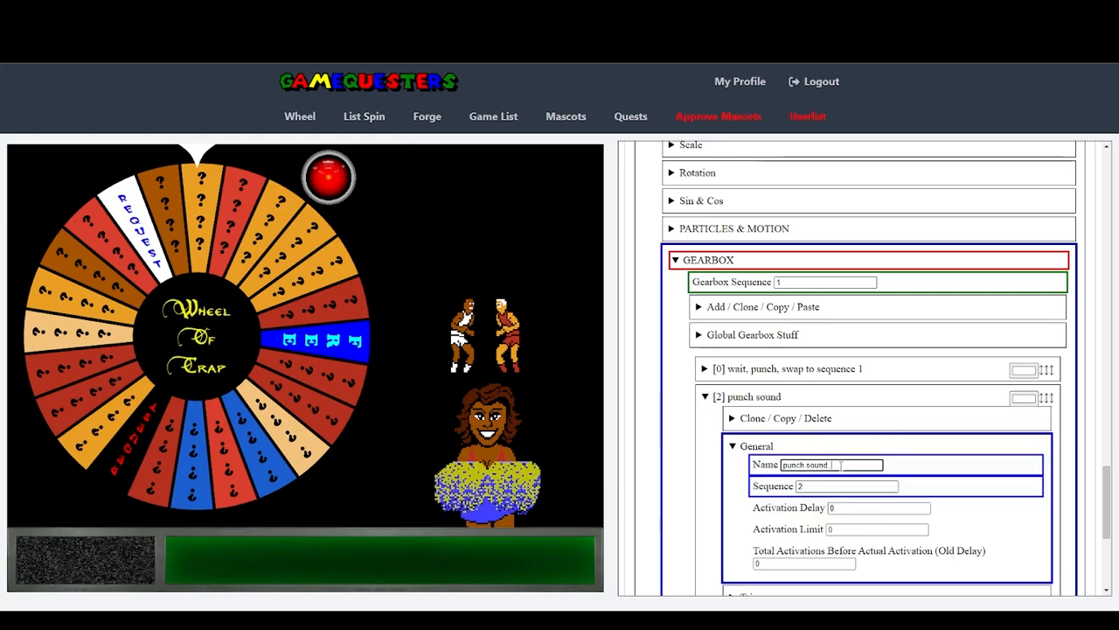
{"action": "type", "text": ", make fall down"}
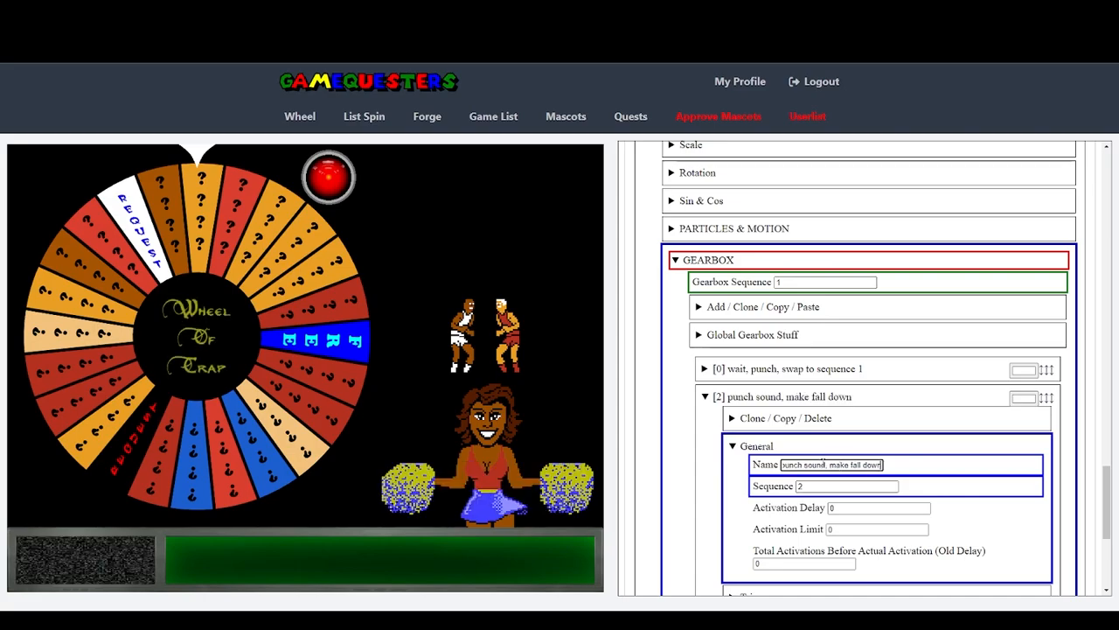
Step: Set blackguy as the other sprite in the trigger effects of whiteguy's punch sound gearbox
{"action": "scroll", "coordinate": [808, 433], "scroll_direction": "down", "scroll_amount": 2}
{"action": "left_click", "coordinate": [734, 450]}
{"action": "scroll", "coordinate": [739, 449], "scroll_direction": "down", "scroll_amount": 2}
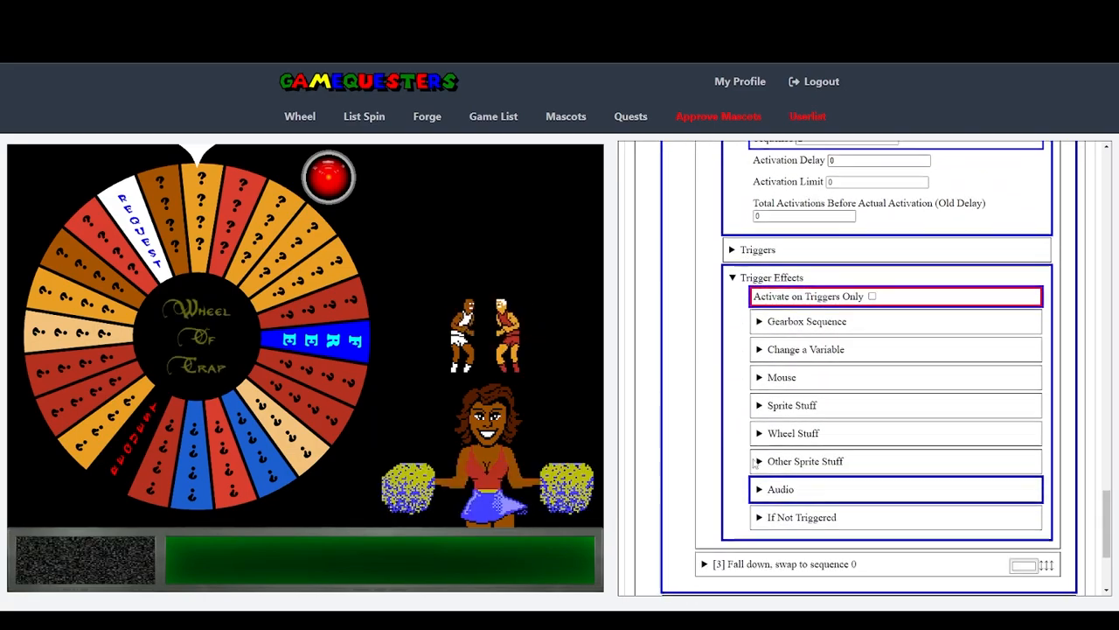
{"action": "left_click", "coordinate": [759, 456]}
{"action": "scroll", "coordinate": [759, 454], "scroll_direction": "down", "scroll_amount": 2}
{"action": "left_click", "coordinate": [871, 302]}
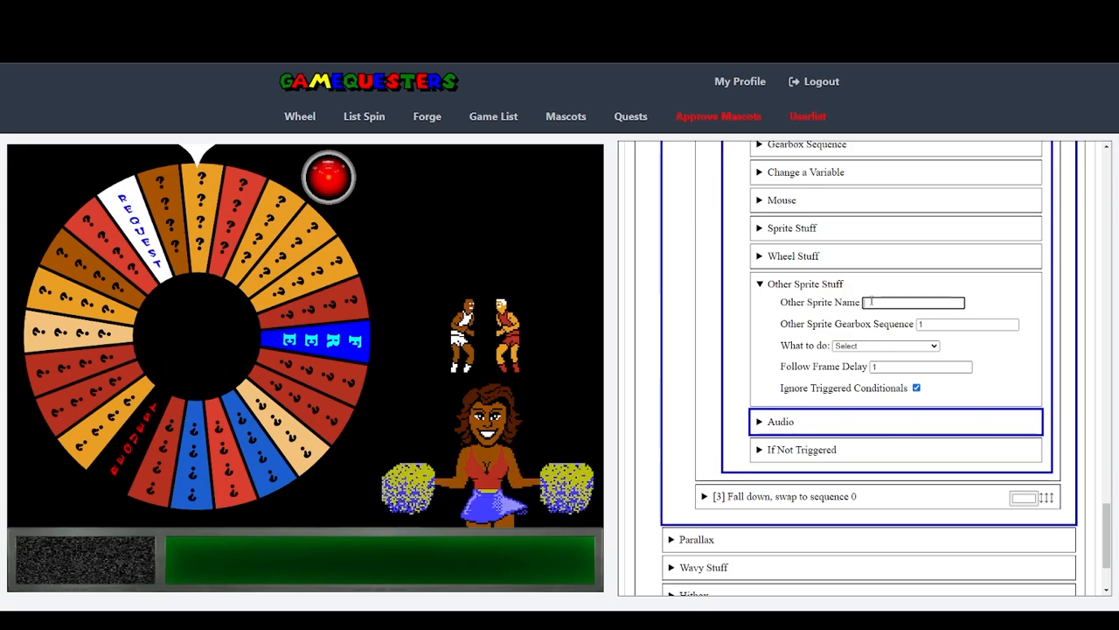
{"action": "type", "text": "blackguy"}
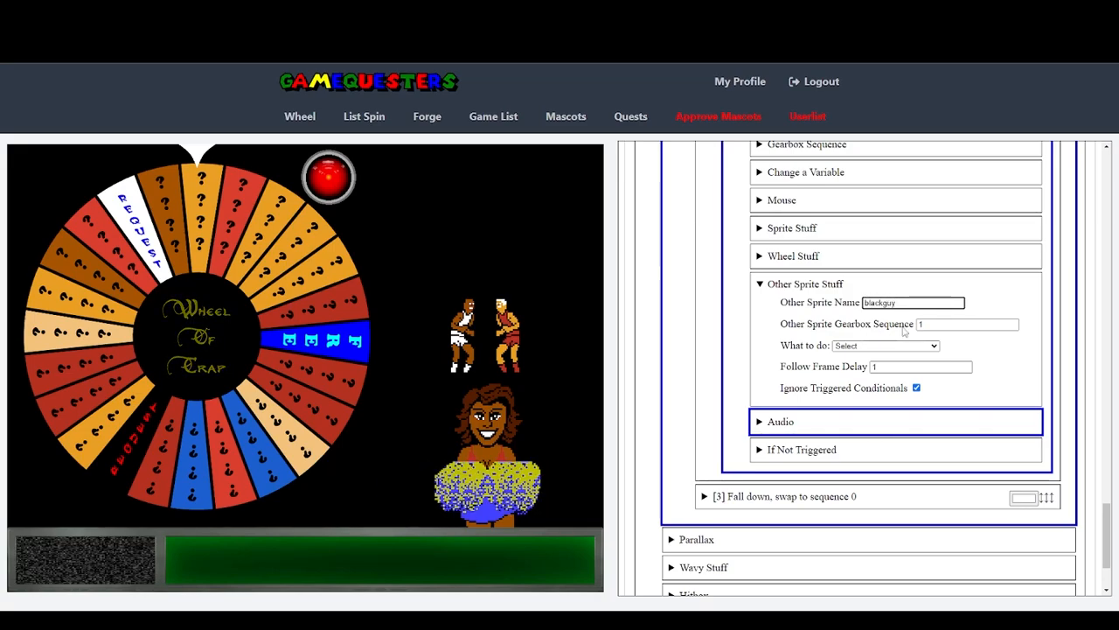
Step: Make that other-sprite effect use Trigger Gearbox Sequence on sequence 3, with Ignore Triggered Conditionals disabled, and collapse the gearbox
{"action": "double_click", "coordinate": [1012, 321]}
{"action": "left_click", "coordinate": [846, 346]}
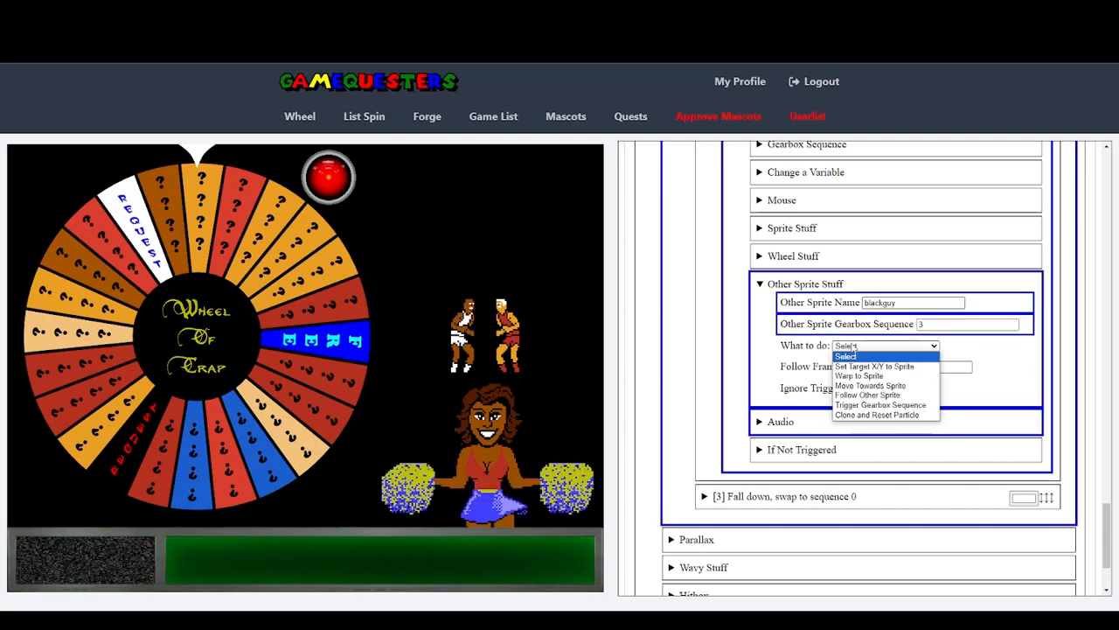
{"action": "left_click", "coordinate": [878, 405]}
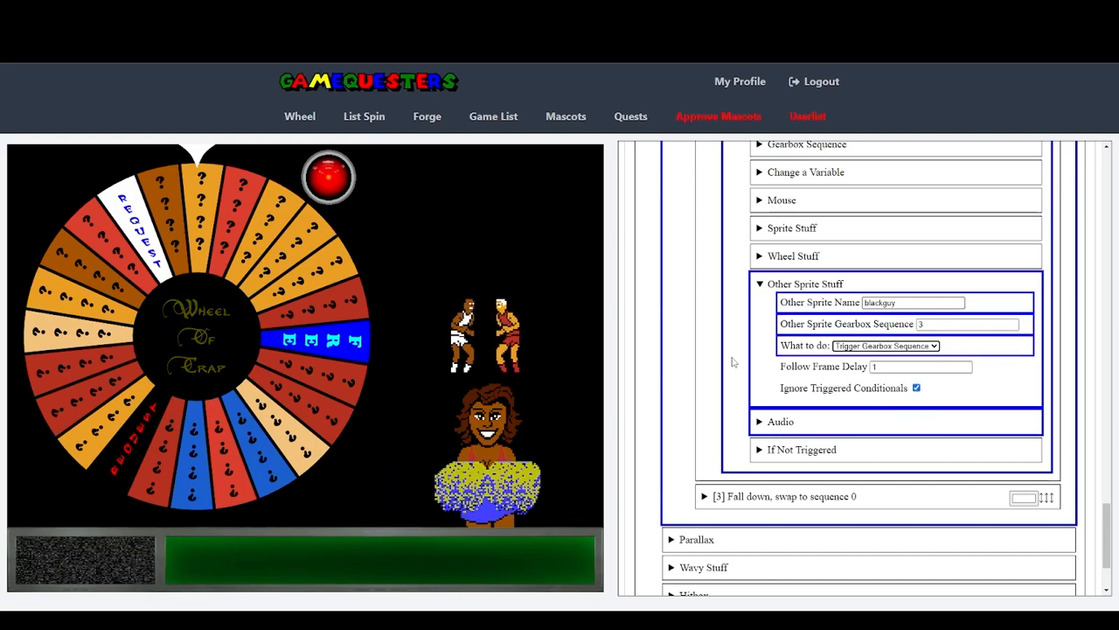
{"action": "left_click", "coordinate": [916, 387]}
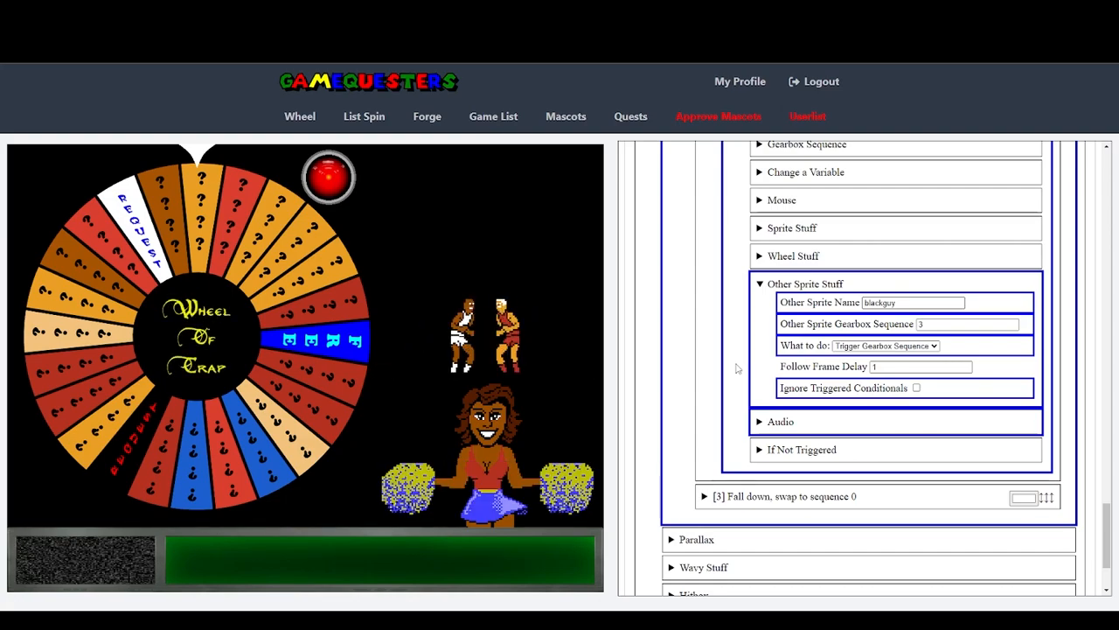
{"action": "scroll", "coordinate": [737, 368], "scroll_direction": "up", "scroll_amount": 4}
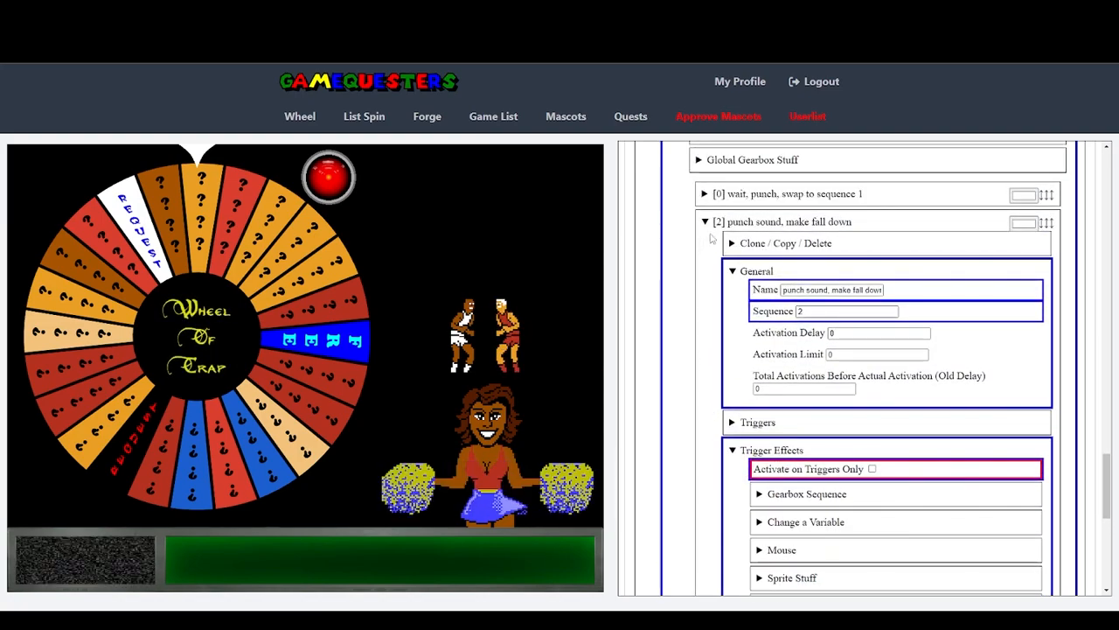
{"action": "left_click", "coordinate": [710, 224]}
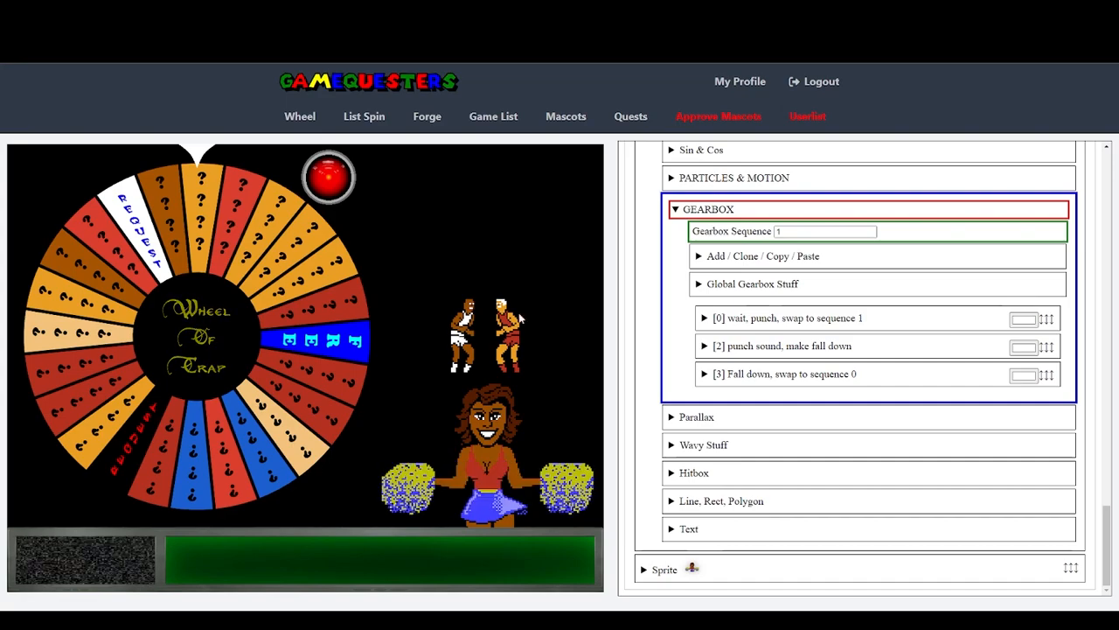
{"action": "left_click", "coordinate": [871, 233]}
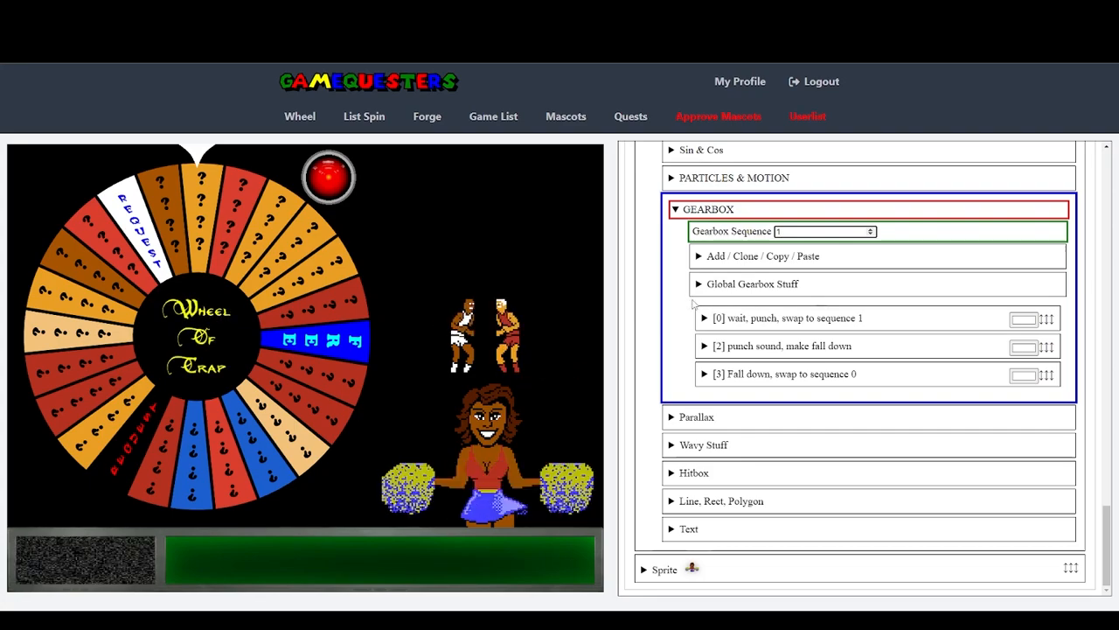
{"action": "left_click", "coordinate": [649, 310]}
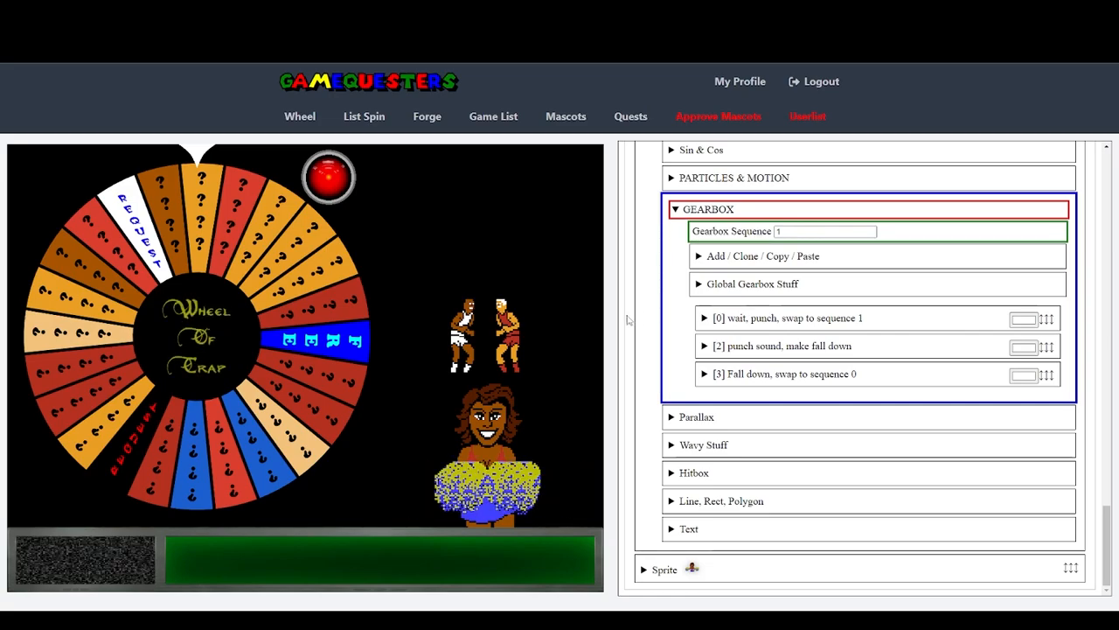
Step: Set the Activation Delay of blackguy's "wait, punch, swap to sequence 1" gearbox to 100 and collapse blackguy's gearbox section
{"action": "scroll", "coordinate": [628, 320], "scroll_direction": "up", "scroll_amount": 6}
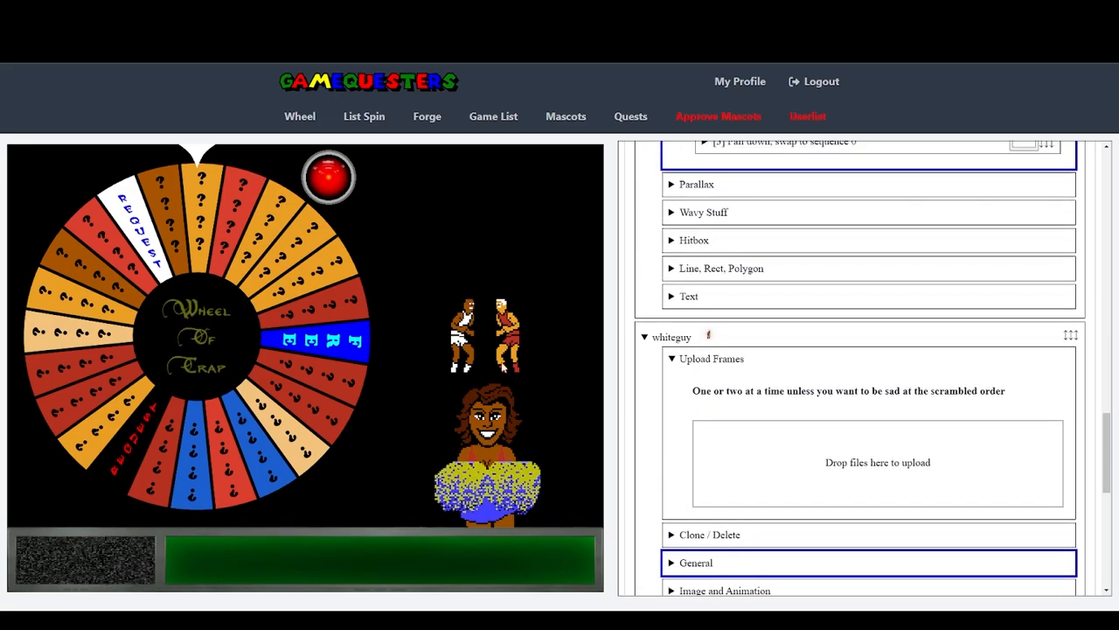
{"action": "left_click", "coordinate": [644, 337]}
{"action": "scroll", "coordinate": [638, 340], "scroll_direction": "up", "scroll_amount": 4}
{"action": "scroll", "coordinate": [639, 339], "scroll_direction": "down", "scroll_amount": 4}
{"action": "scroll", "coordinate": [638, 339], "scroll_direction": "up", "scroll_amount": 5}
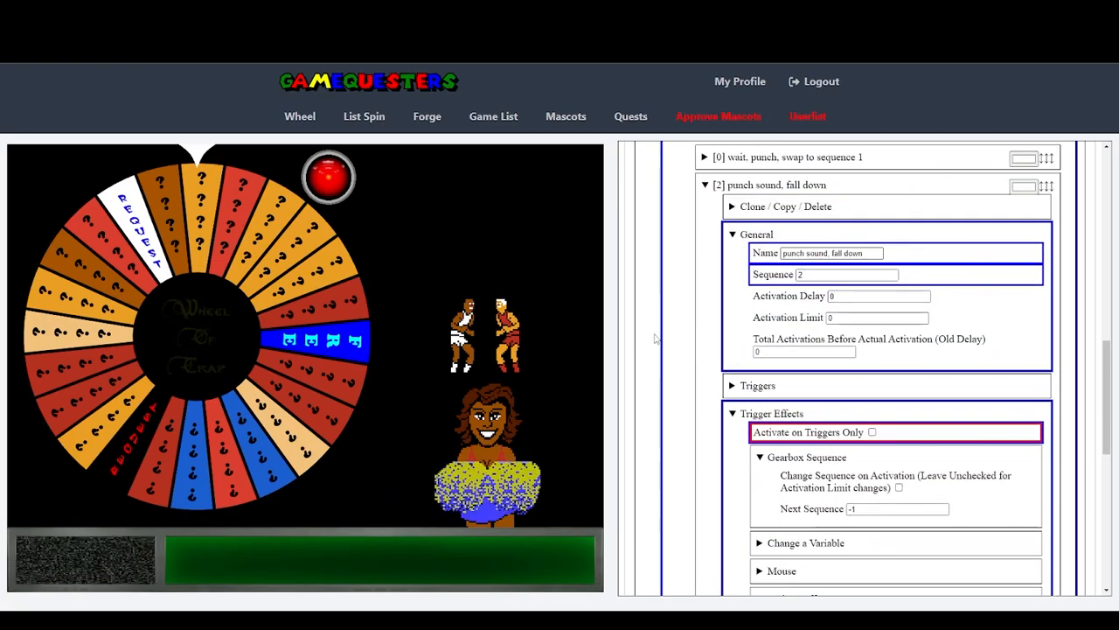
{"action": "scroll", "coordinate": [654, 340], "scroll_direction": "up", "scroll_amount": 3}
{"action": "scroll", "coordinate": [654, 339], "scroll_direction": "up", "scroll_amount": 1}
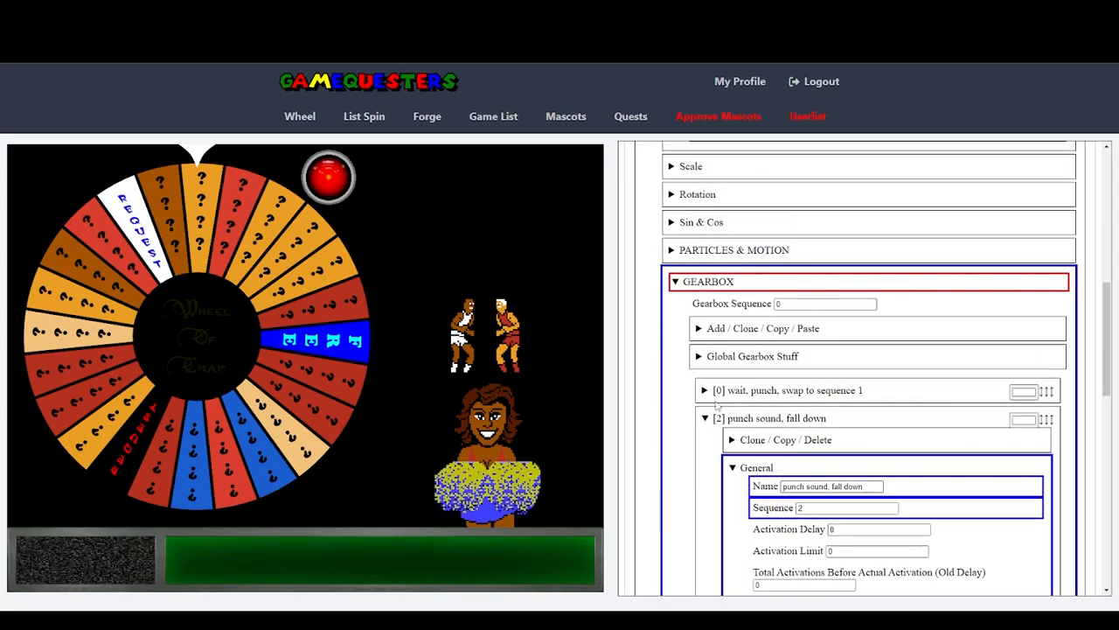
{"action": "left_click", "coordinate": [705, 392]}
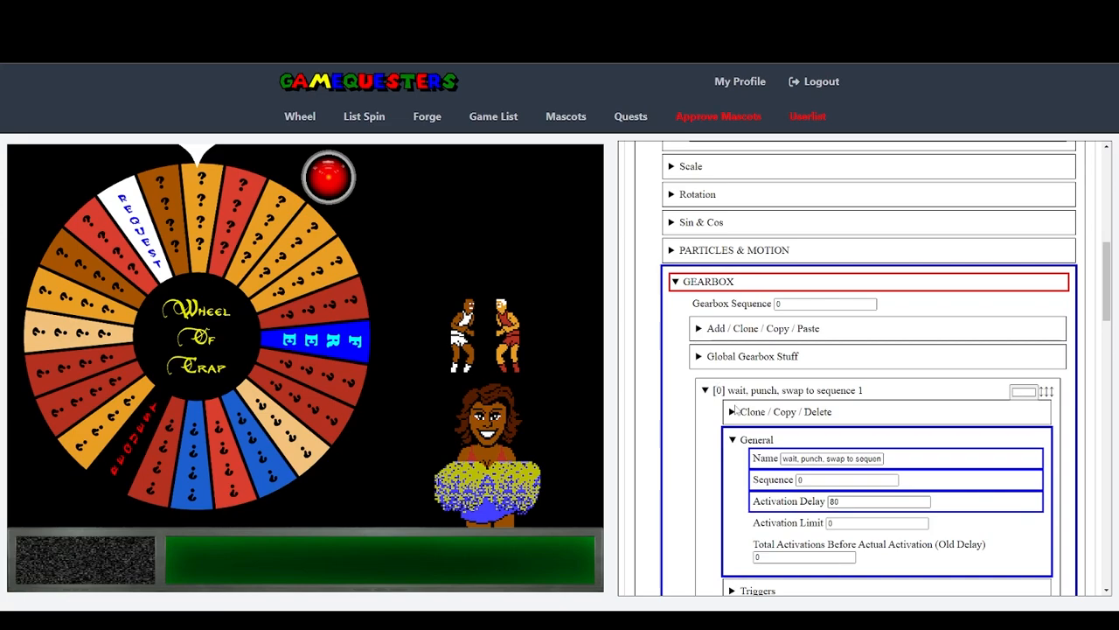
{"action": "left_click", "coordinate": [831, 501]}
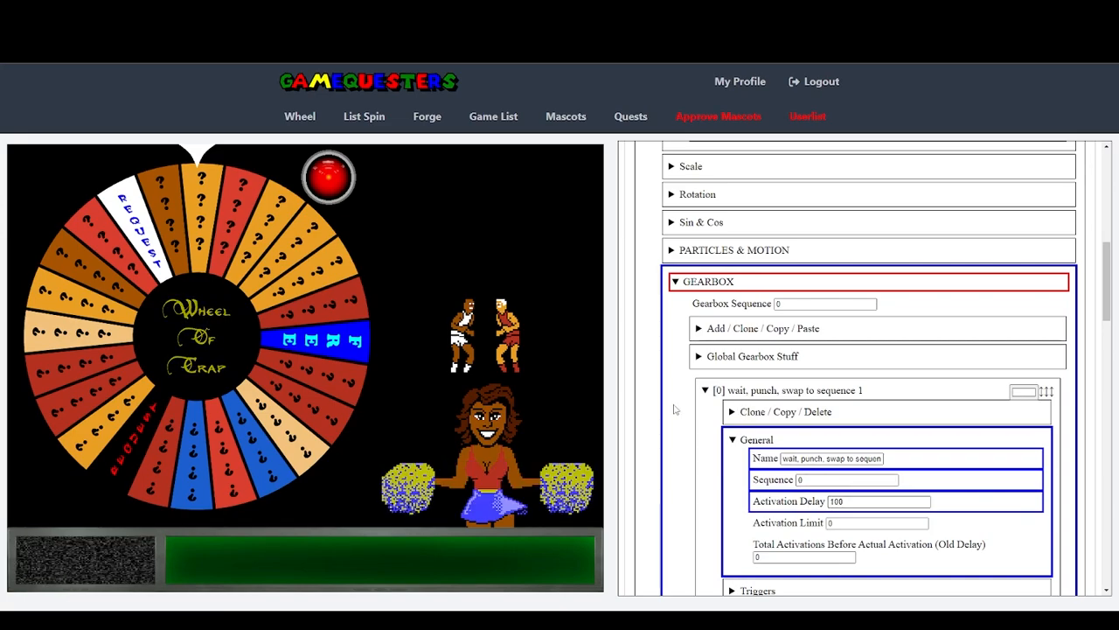
{"action": "left_click", "coordinate": [707, 391]}
{"action": "left_click", "coordinate": [710, 424]}
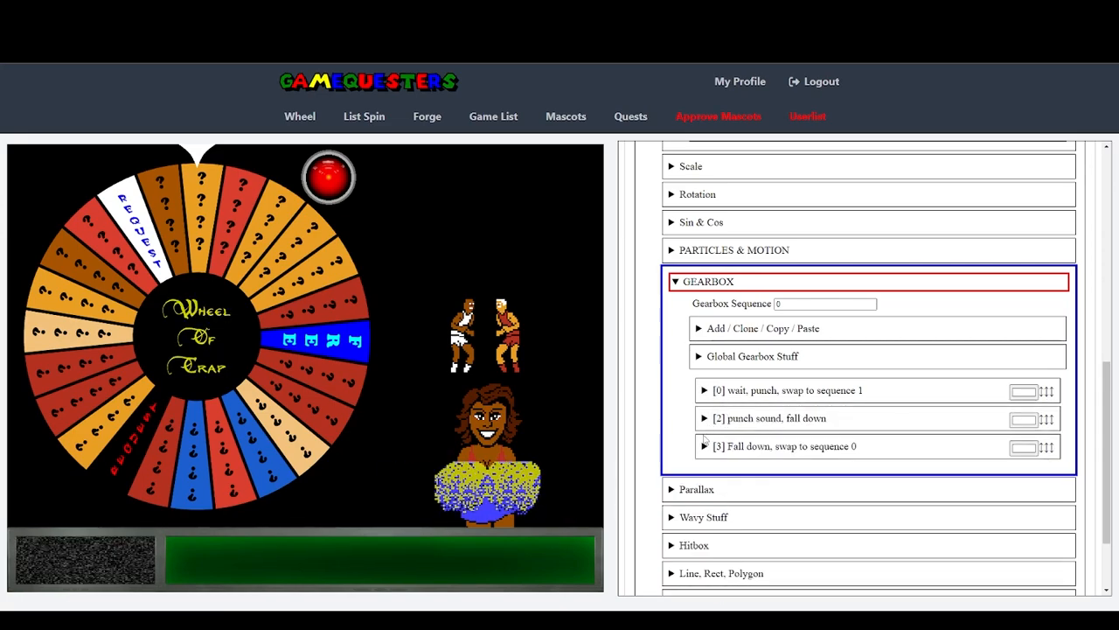
{"action": "left_click", "coordinate": [678, 279]}
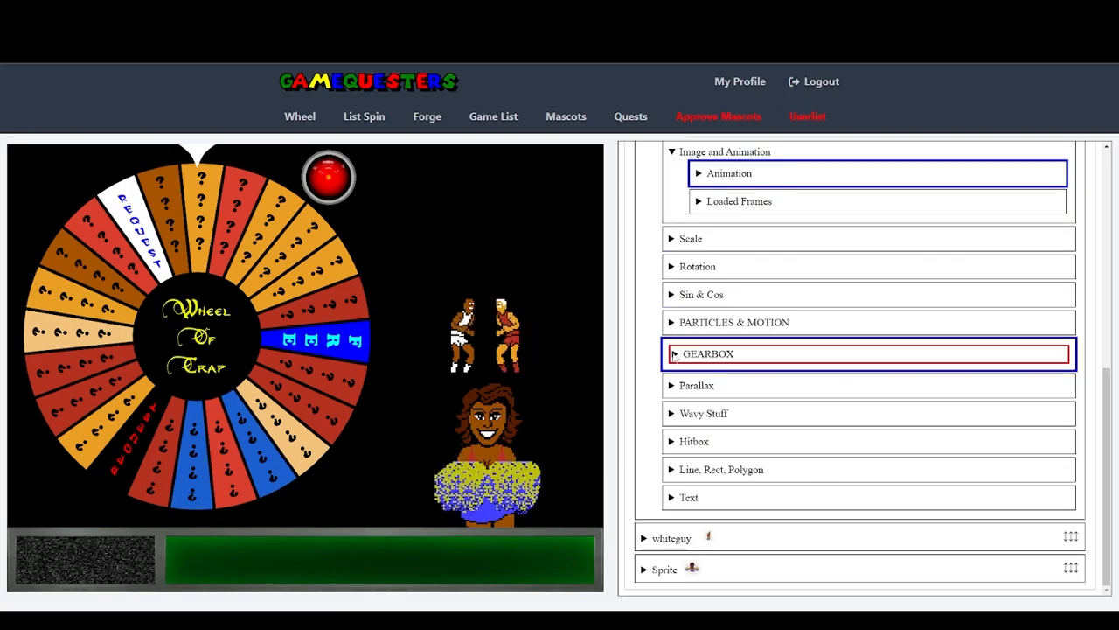
Step: Set the Activation Delay of whiteguy's "wait, punch, swap to sequence 1" gearbox to 100 and collapse whiteguy's gearbox section
{"action": "left_click", "coordinate": [645, 539]}
{"action": "scroll", "coordinate": [690, 377], "scroll_direction": "down", "scroll_amount": 5}
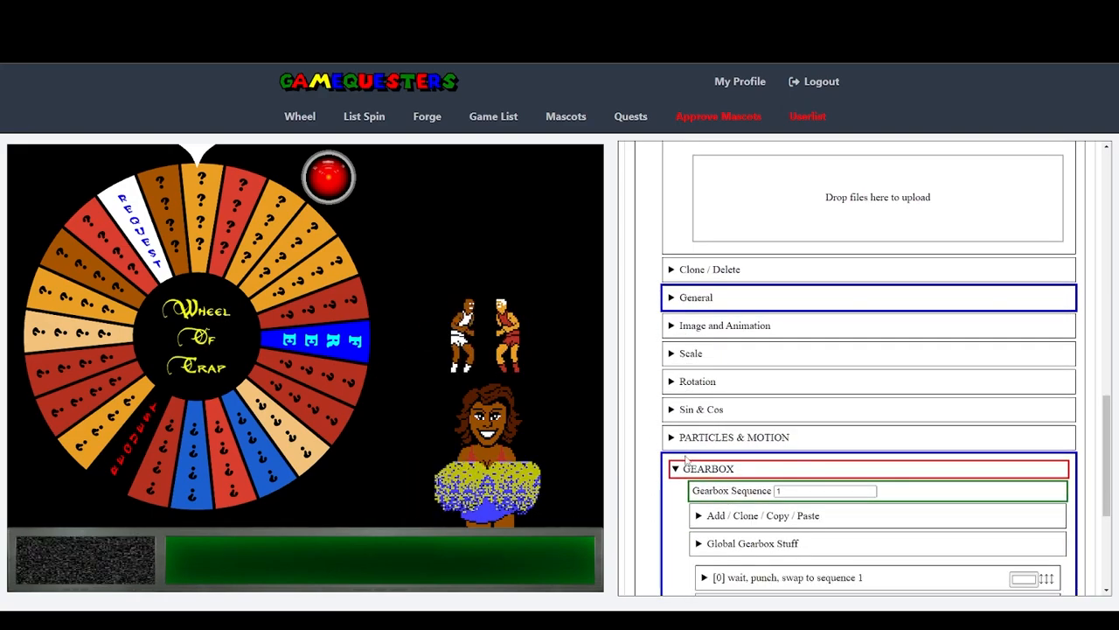
{"action": "scroll", "coordinate": [700, 420], "scroll_direction": "down", "scroll_amount": 2}
{"action": "left_click", "coordinate": [704, 462]}
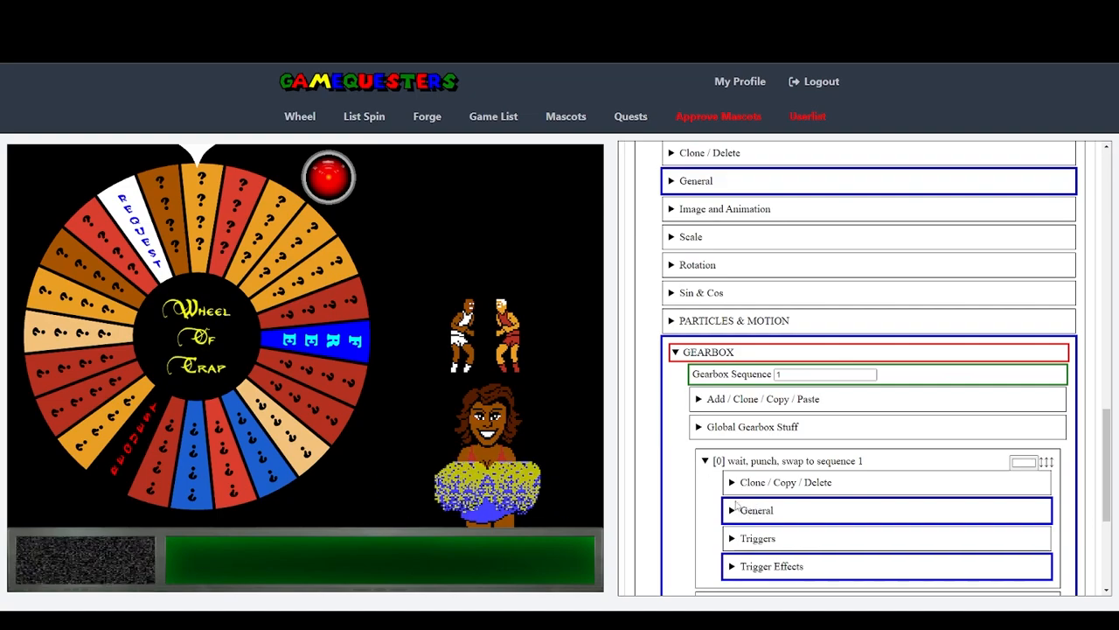
{"action": "left_click", "coordinate": [736, 506]}
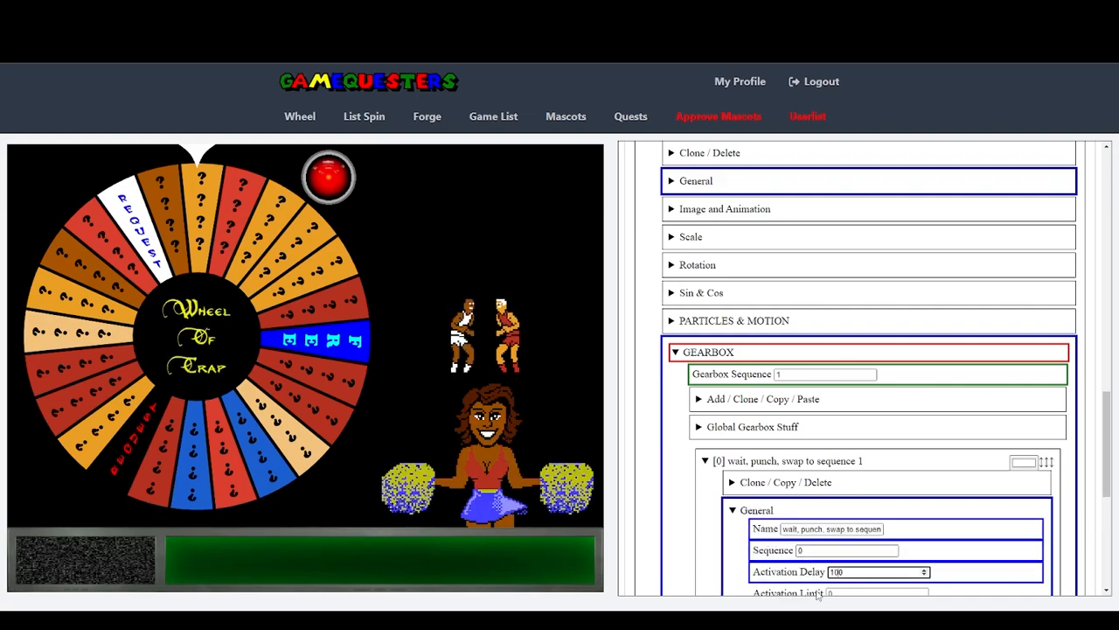
{"action": "left_click", "coordinate": [674, 358]}
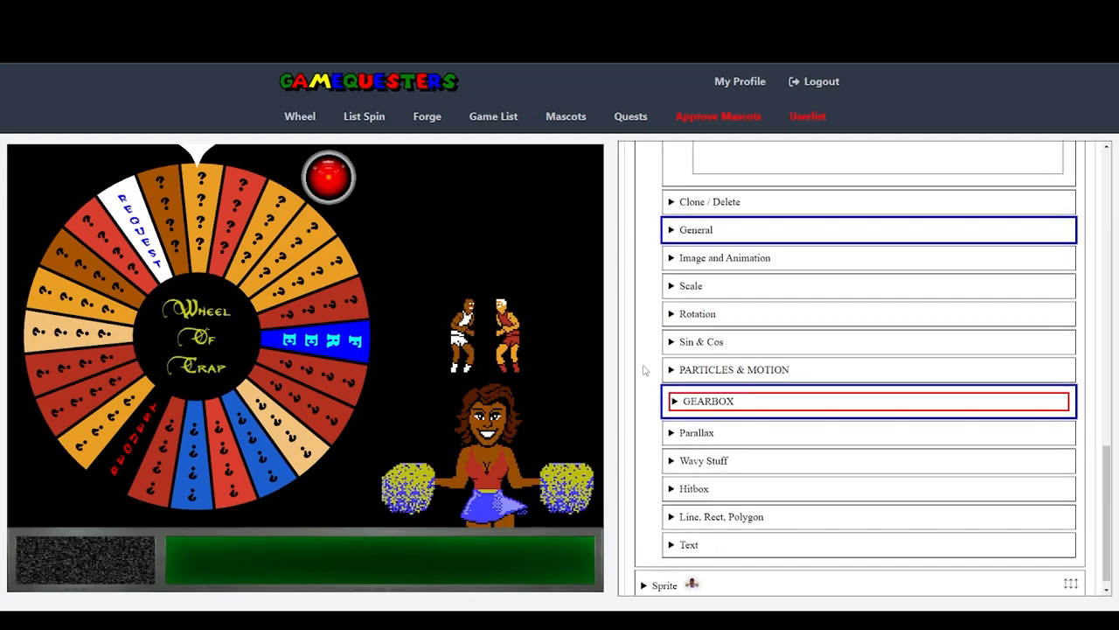
Step: Collapse the blackguy and whiteguy entries in the sprite list
{"action": "scroll", "coordinate": [647, 367], "scroll_direction": "down", "scroll_amount": 2}
{"action": "scroll", "coordinate": [644, 369], "scroll_direction": "up", "scroll_amount": 1}
{"action": "scroll", "coordinate": [642, 370], "scroll_direction": "up", "scroll_amount": 3}
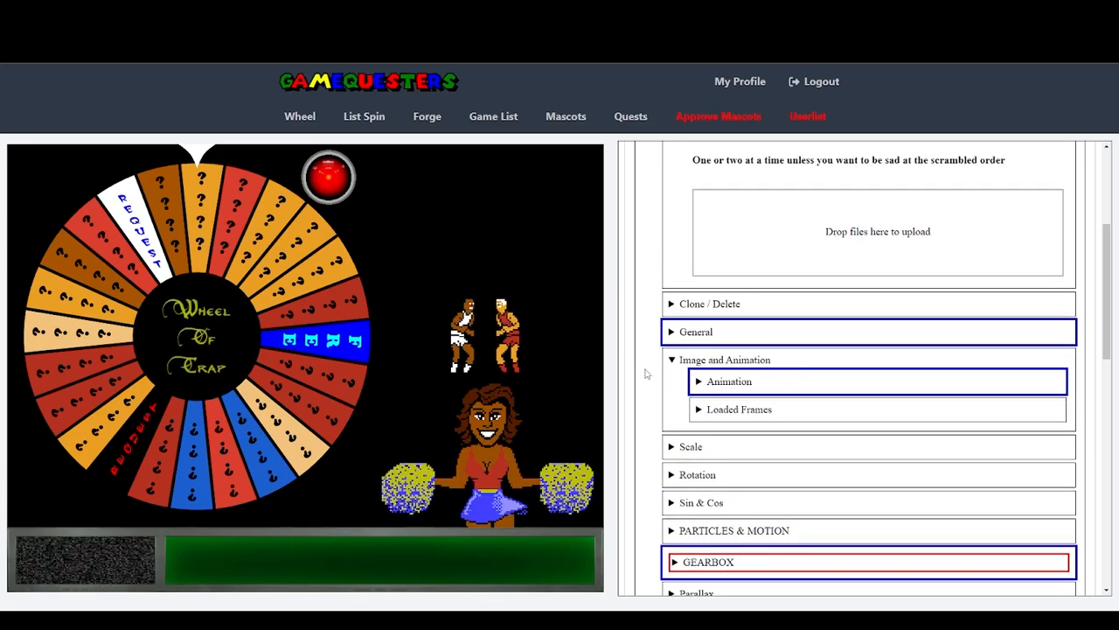
{"action": "scroll", "coordinate": [647, 372], "scroll_direction": "up", "scroll_amount": 1}
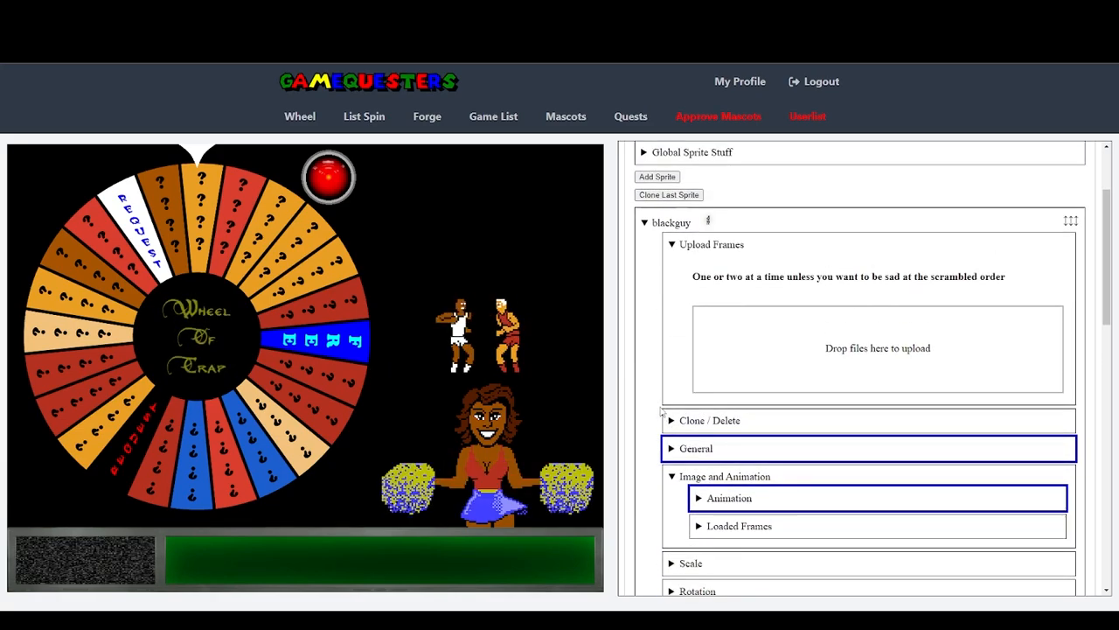
{"action": "left_click", "coordinate": [644, 223]}
{"action": "left_click", "coordinate": [645, 255]}
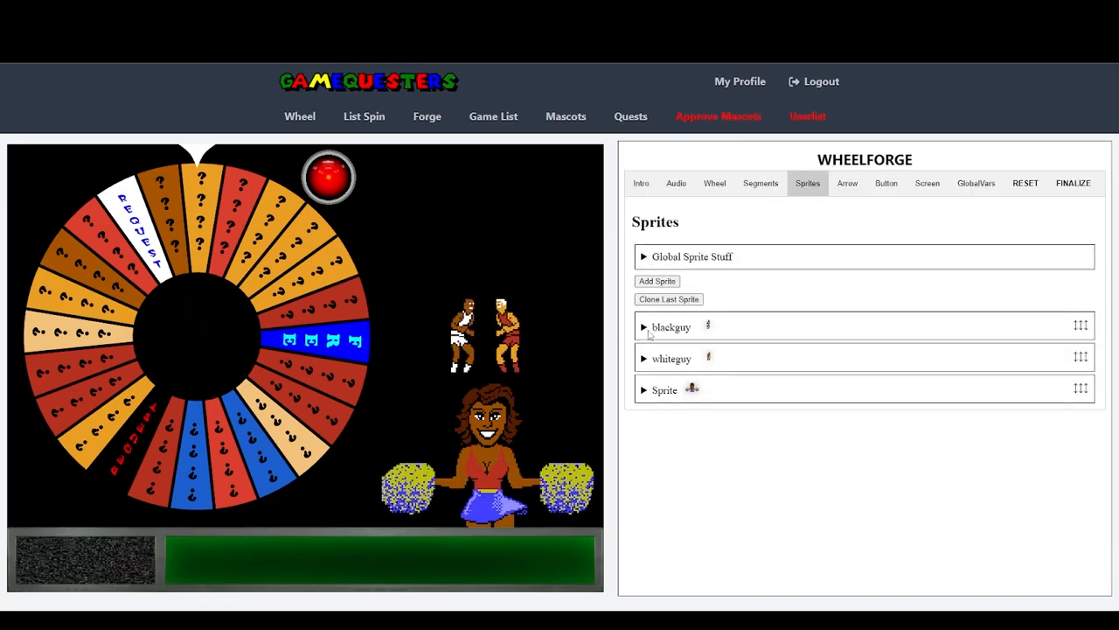
{"action": "mouse_move", "coordinate": [670, 326]}
{"action": "left_mouse_down"}
{"action": "mouse_move", "coordinate": [697, 335]}
{"action": "mouse_move", "coordinate": [656, 329]}
{"action": "left_mouse_up"}
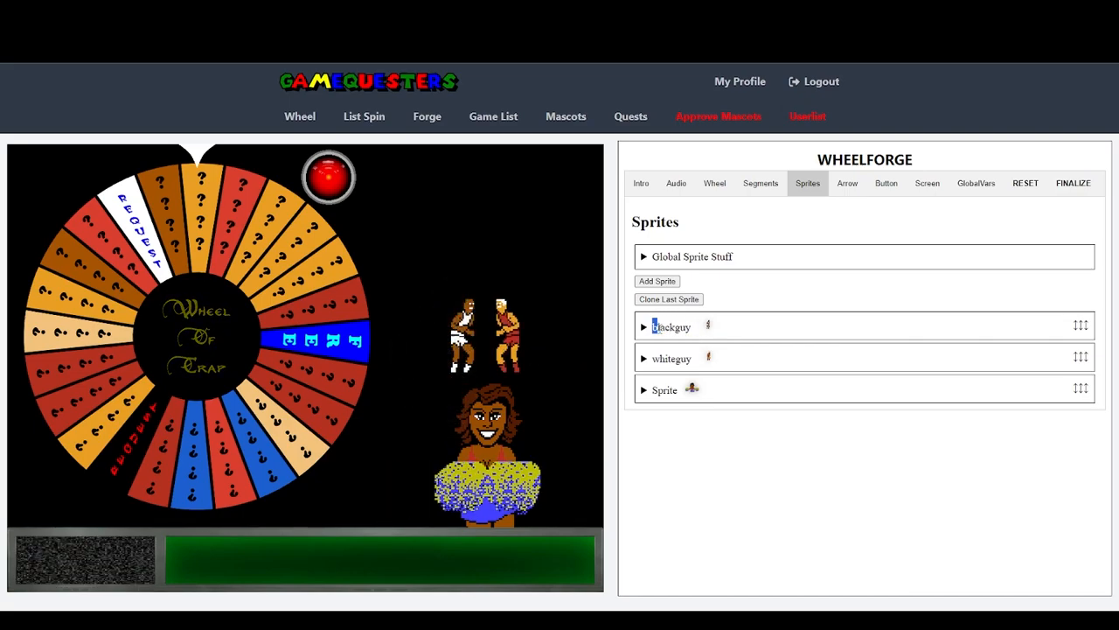
{"action": "left_click", "coordinate": [690, 329]}
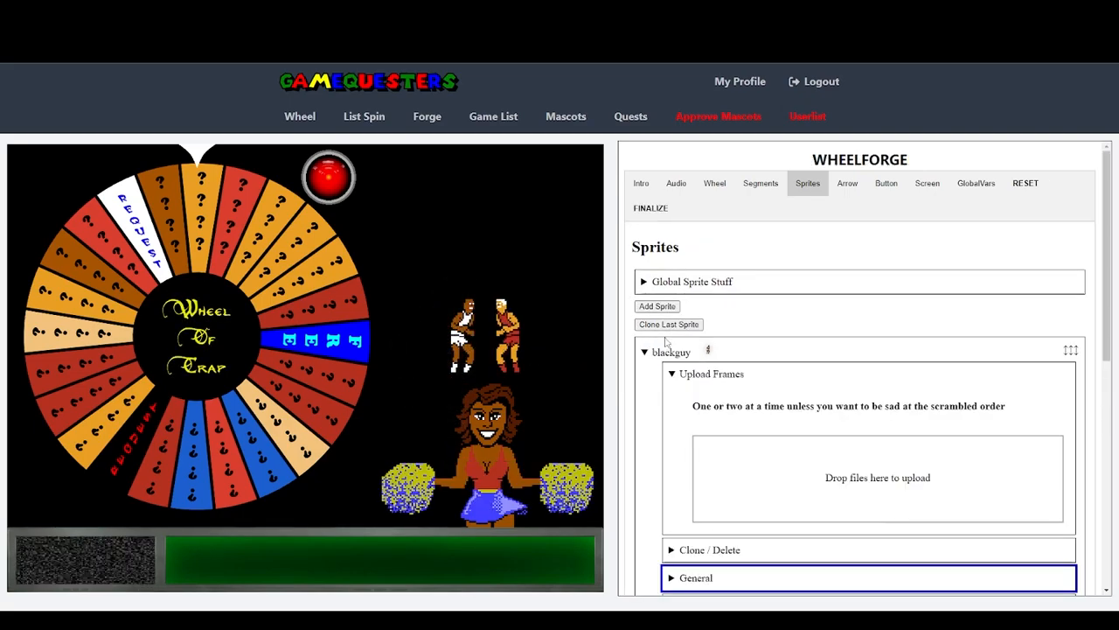
{"action": "left_click", "coordinate": [646, 354]}
{"action": "left_click", "coordinate": [643, 423]}
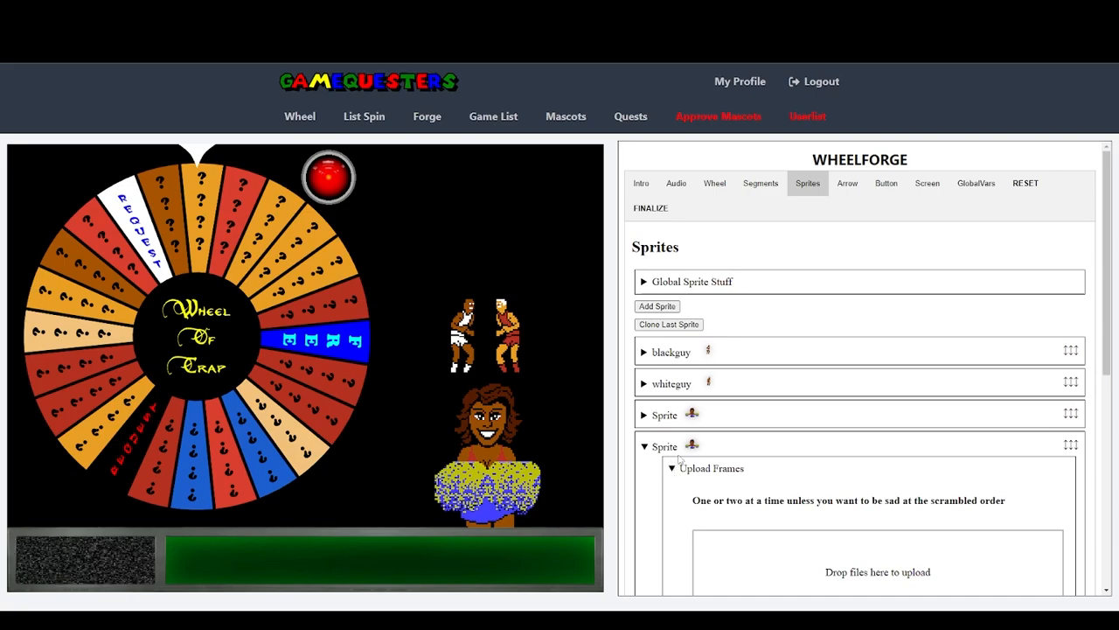
{"action": "scroll", "coordinate": [678, 466], "scroll_direction": "down", "scroll_amount": 5}
{"action": "left_click", "coordinate": [675, 236]}
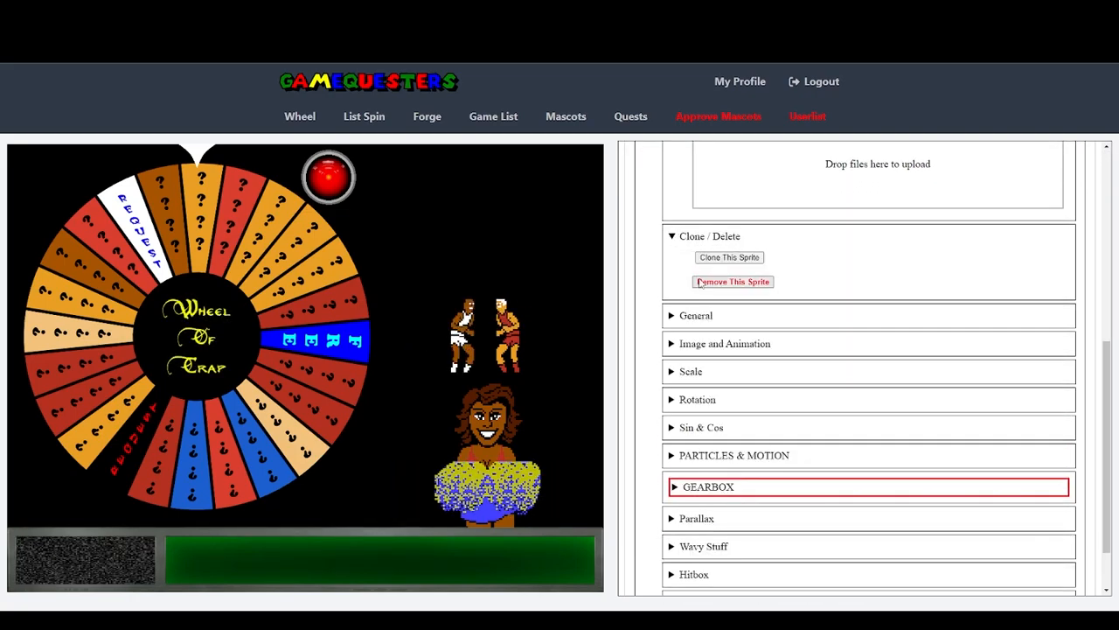
{"action": "left_click", "coordinate": [698, 281]}
{"action": "left_click", "coordinate": [616, 100]}
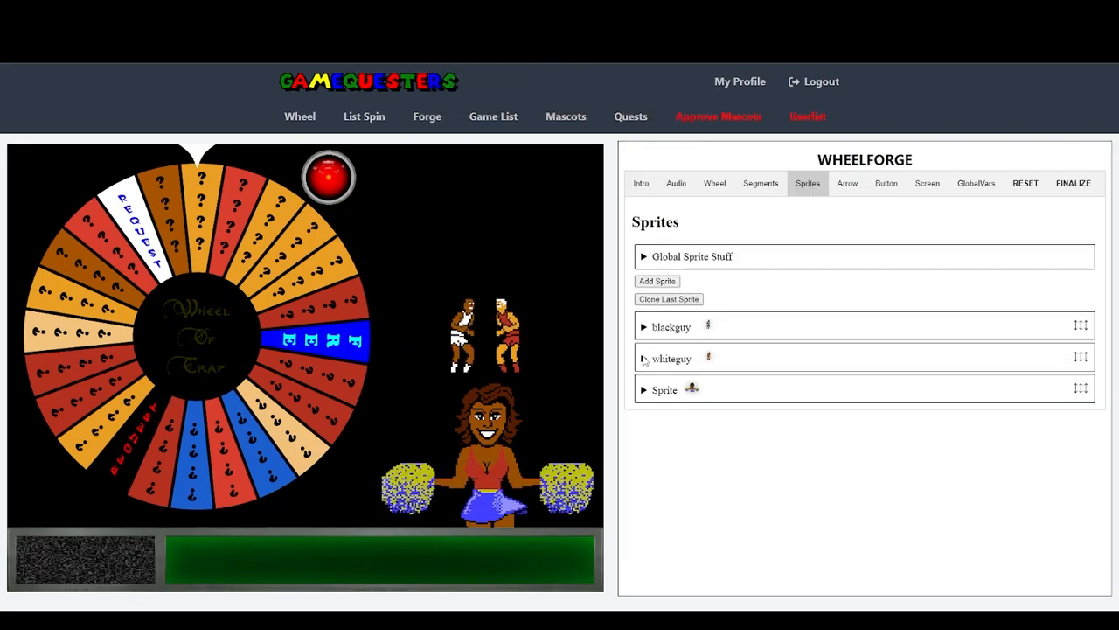
Step: Clone the whiteguy sprite
{"action": "left_click", "coordinate": [643, 360]}
{"action": "scroll", "coordinate": [674, 438], "scroll_direction": "down", "scroll_amount": 2}
{"action": "left_click", "coordinate": [700, 407]}
{"action": "left_click", "coordinate": [707, 429]}
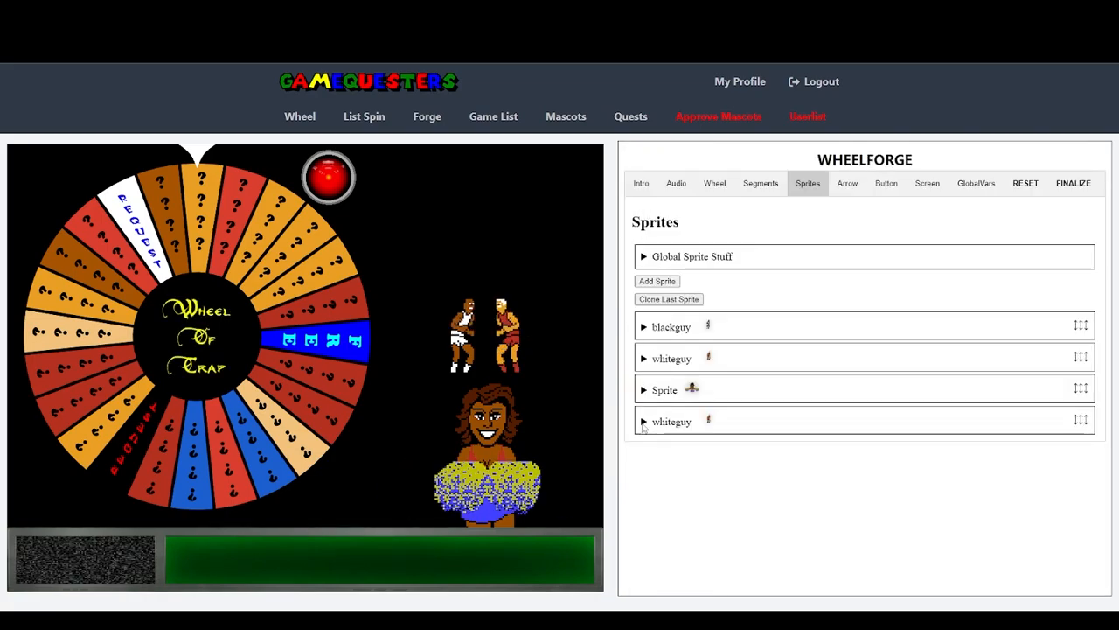
Step: Move the cloned whiteguy sprite above the two fighters, to about X 934, Y 134
{"action": "left_click", "coordinate": [644, 422]}
{"action": "scroll", "coordinate": [682, 350], "scroll_direction": "down", "scroll_amount": 5}
{"action": "left_click", "coordinate": [675, 264]}
{"action": "left_click_drag", "start_coordinate": [751, 358], "coordinate": [790, 348]}
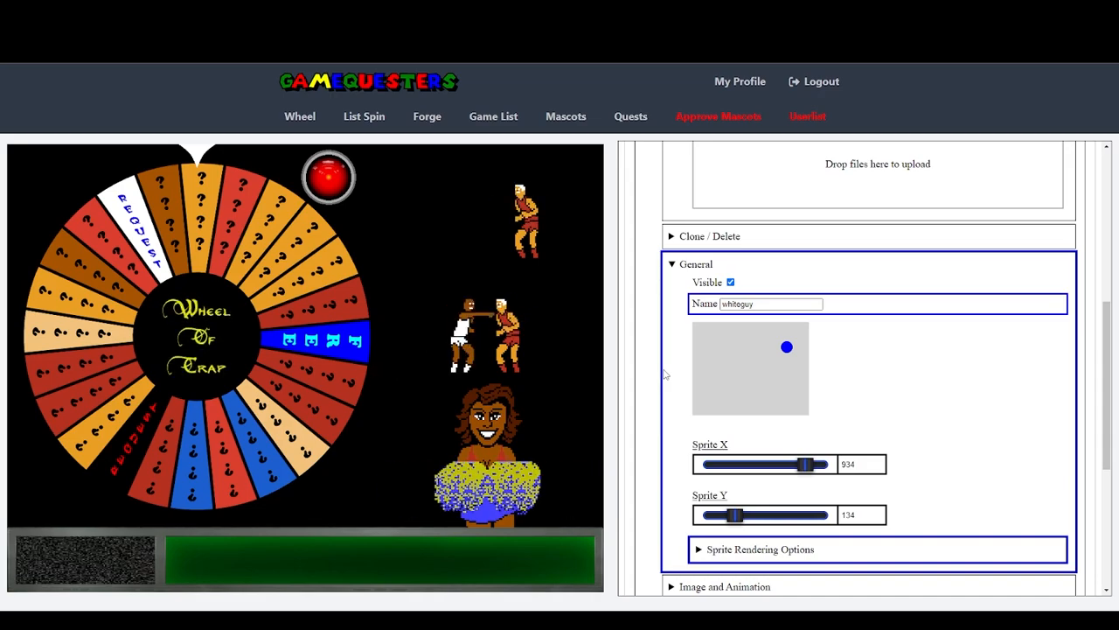
Step: Try a Sequence of 4 on the cloned whiteguy's "Fall down, swap to sequence 0" gearbox and revert it
{"action": "scroll", "coordinate": [663, 367], "scroll_direction": "up", "scroll_amount": 5}
{"action": "scroll", "coordinate": [660, 354], "scroll_direction": "down", "scroll_amount": 8}
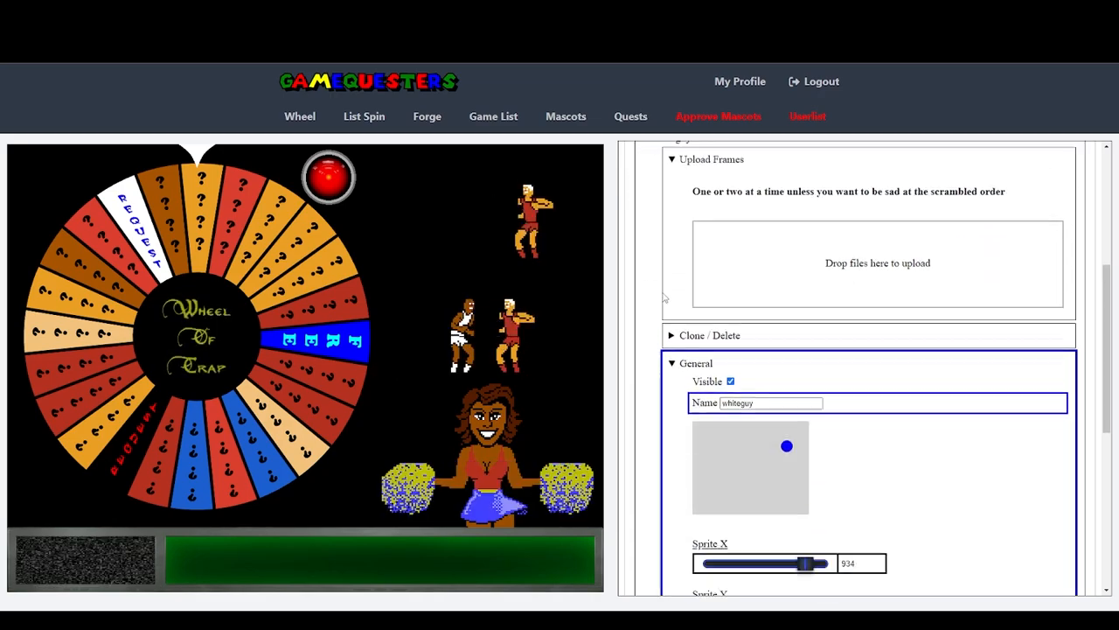
{"action": "scroll", "coordinate": [655, 315], "scroll_direction": "up", "scroll_amount": 5}
{"action": "scroll", "coordinate": [654, 341], "scroll_direction": "down", "scroll_amount": 7}
{"action": "scroll", "coordinate": [657, 341], "scroll_direction": "down", "scroll_amount": 1}
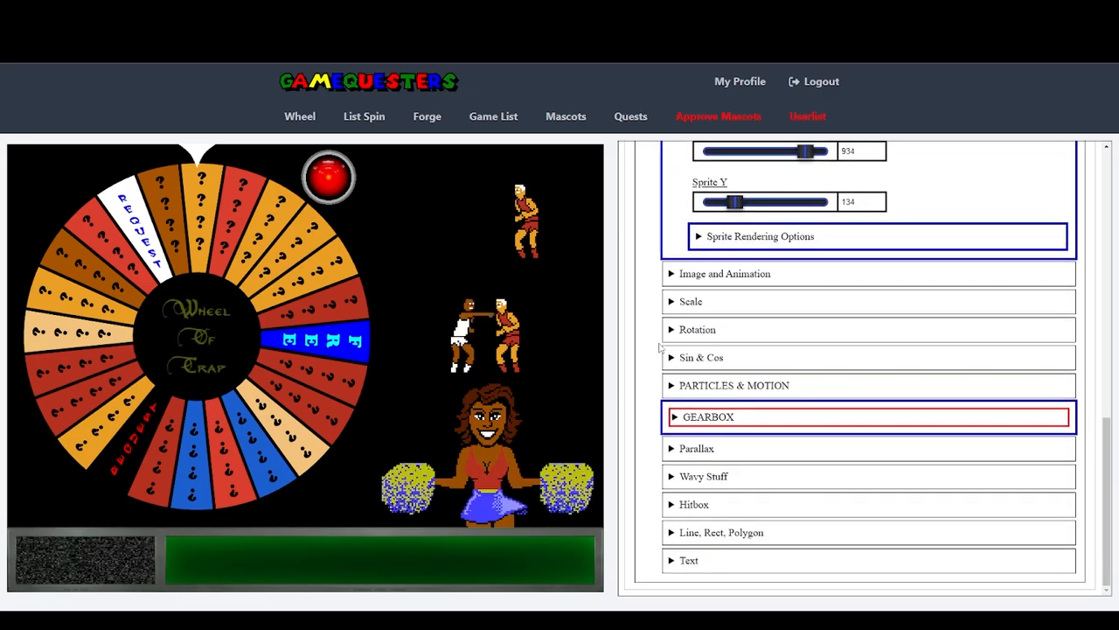
{"action": "left_click", "coordinate": [708, 414]}
{"action": "scroll", "coordinate": [725, 376], "scroll_direction": "down", "scroll_amount": 2}
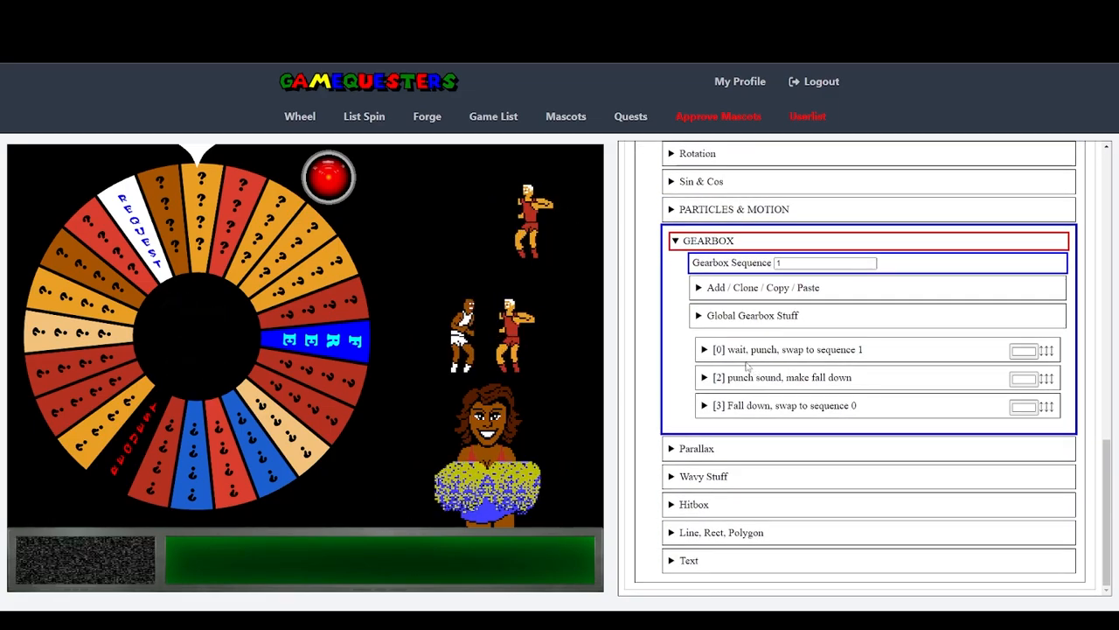
{"action": "left_click", "coordinate": [705, 405]}
{"action": "scroll", "coordinate": [721, 376], "scroll_direction": "down", "scroll_amount": 2}
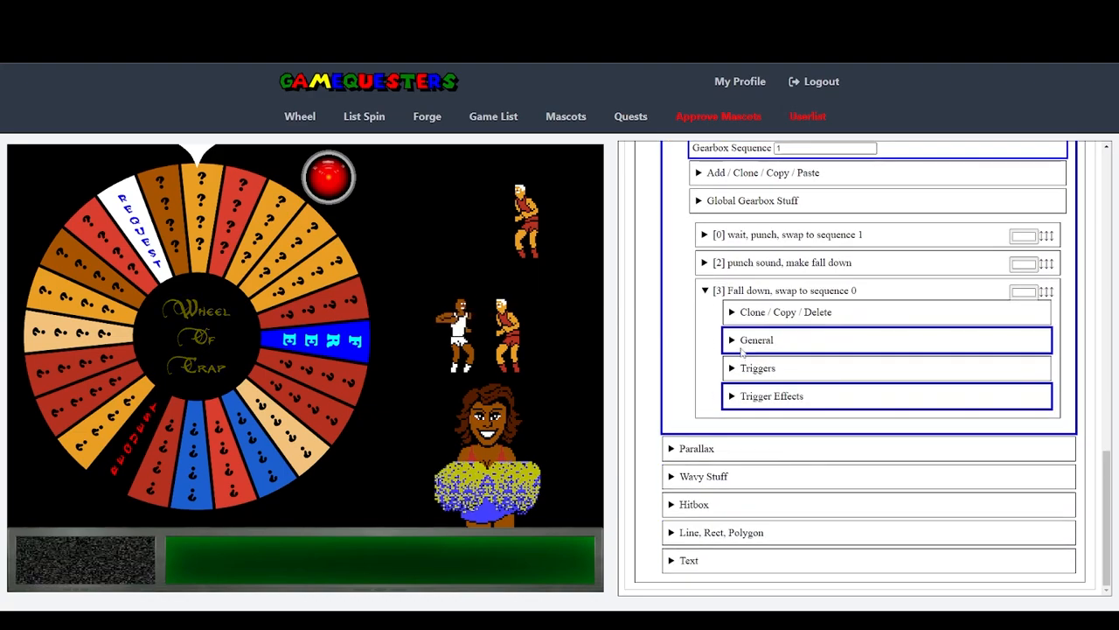
{"action": "left_click", "coordinate": [737, 341]}
{"action": "left_click", "coordinate": [891, 378]}
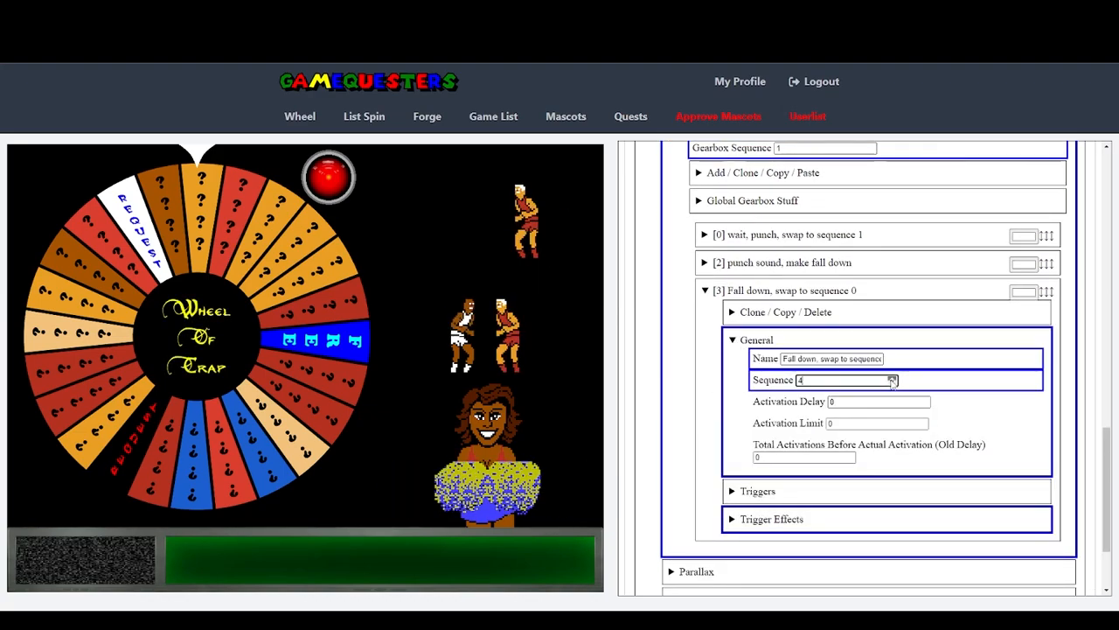
{"action": "left_click", "coordinate": [679, 360]}
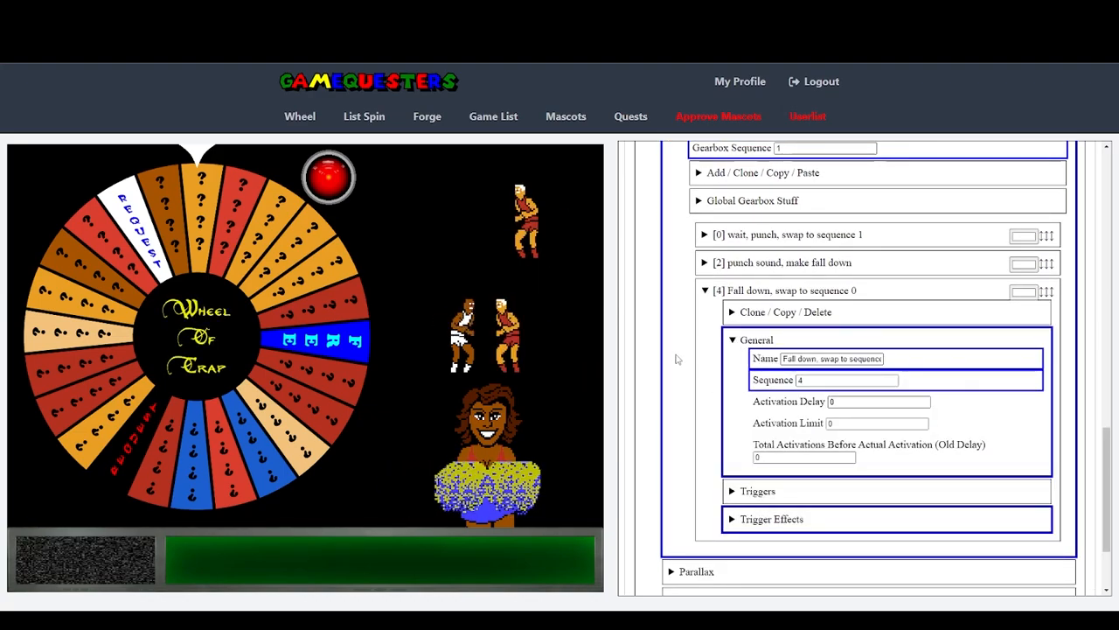
{"action": "left_click", "coordinate": [892, 382]}
Step: Set the Sequence of the original whiteguy's "Fall down, swap to sequence 0" gearbox to 4 and collapse its gearbox entries
{"action": "scroll", "coordinate": [667, 377], "scroll_direction": "up", "scroll_amount": 15}
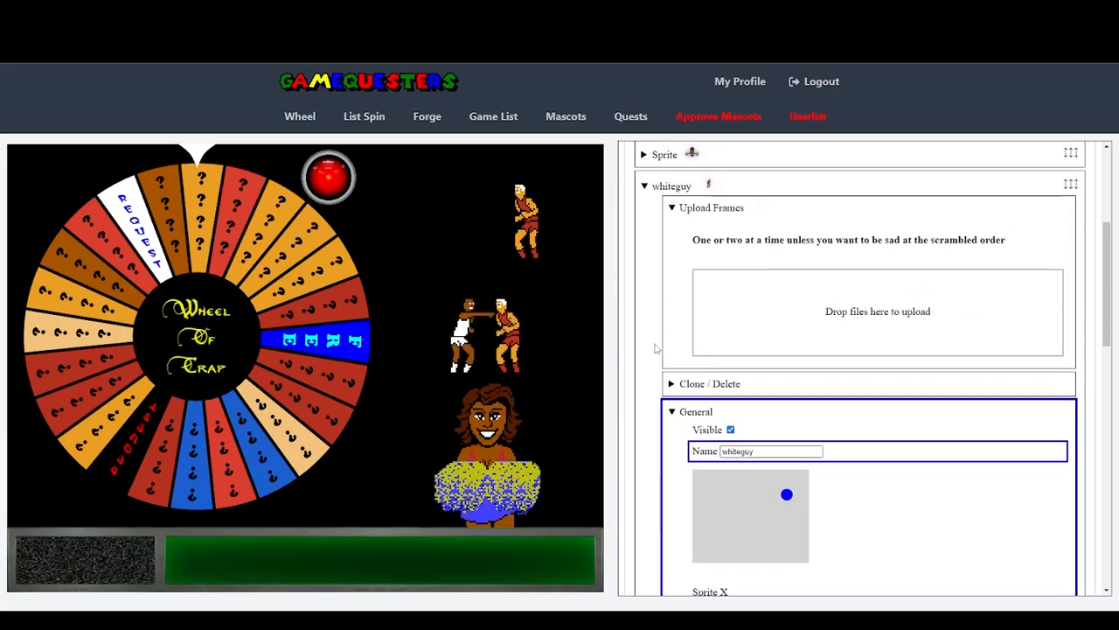
{"action": "scroll", "coordinate": [651, 391], "scroll_direction": "down", "scroll_amount": 15}
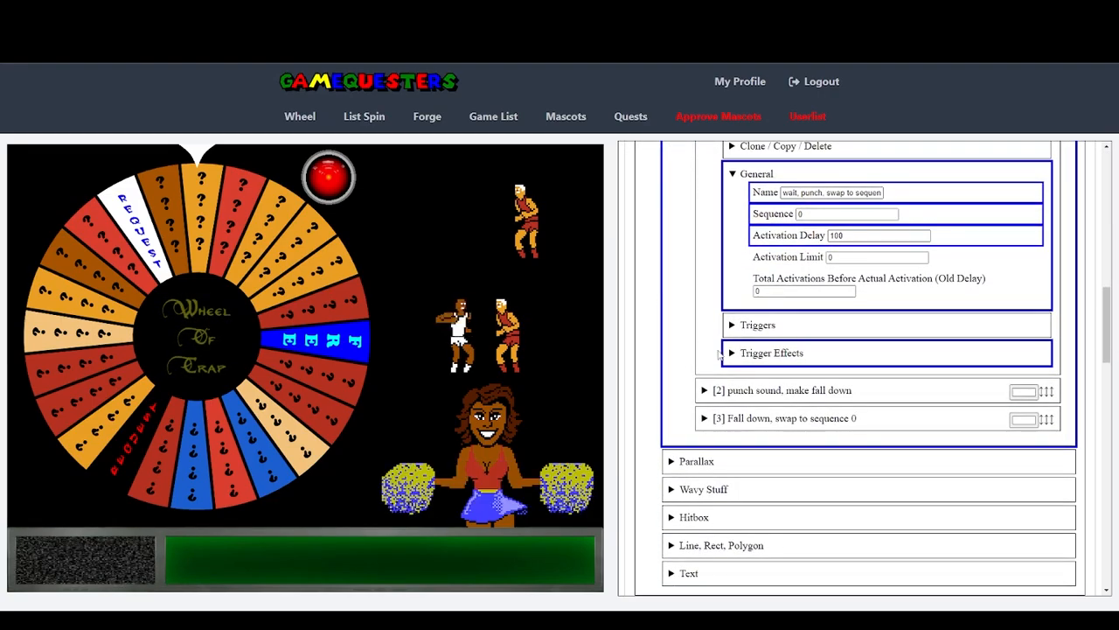
{"action": "left_click", "coordinate": [770, 420]}
{"action": "left_click", "coordinate": [759, 468]}
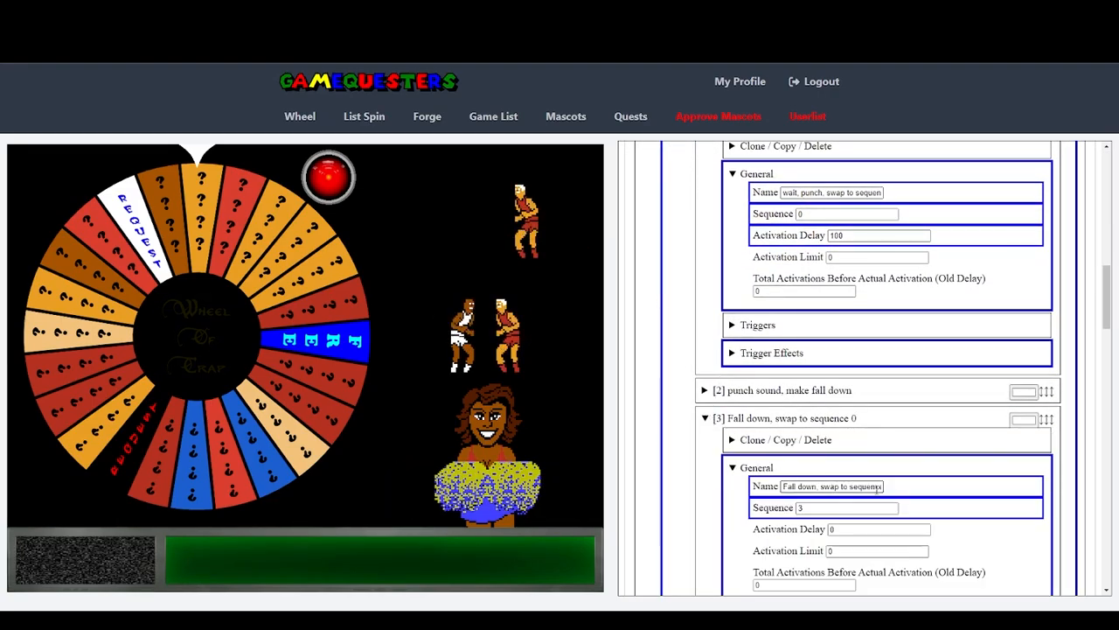
{"action": "left_click", "coordinate": [892, 506]}
{"action": "left_click", "coordinate": [681, 415]}
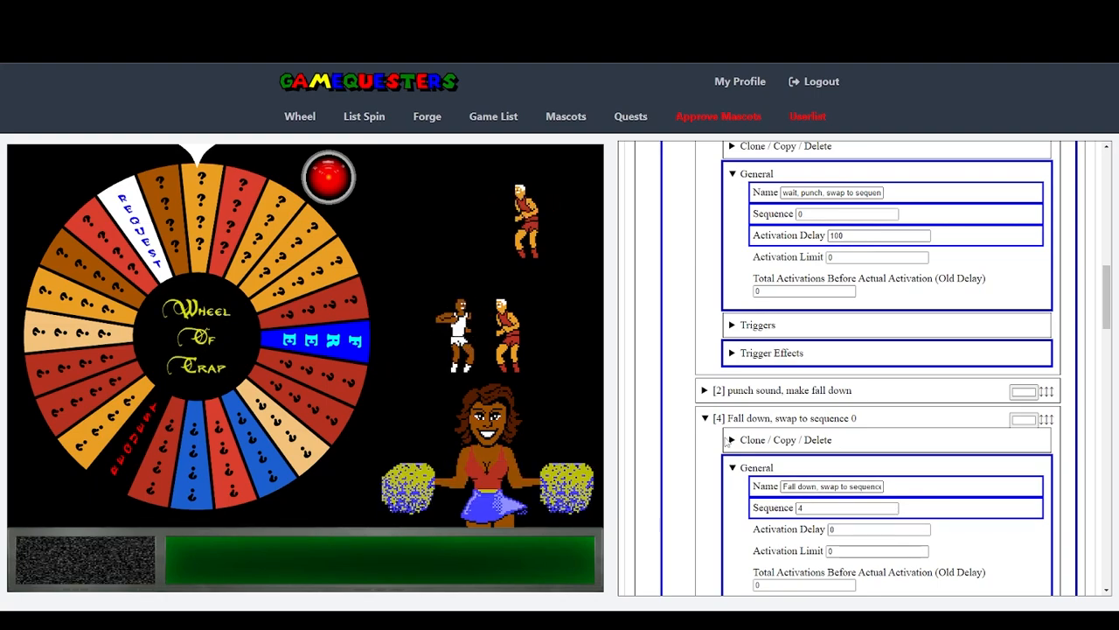
{"action": "scroll", "coordinate": [682, 345], "scroll_direction": "up", "scroll_amount": 4}
{"action": "left_click", "coordinate": [704, 476]}
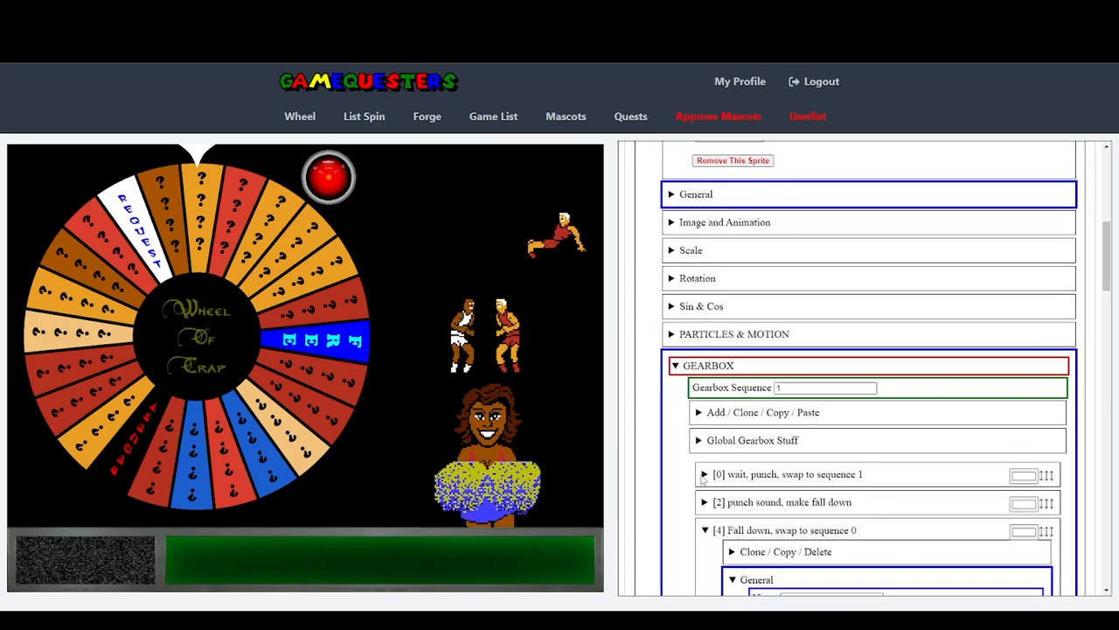
{"action": "left_click", "coordinate": [705, 531]}
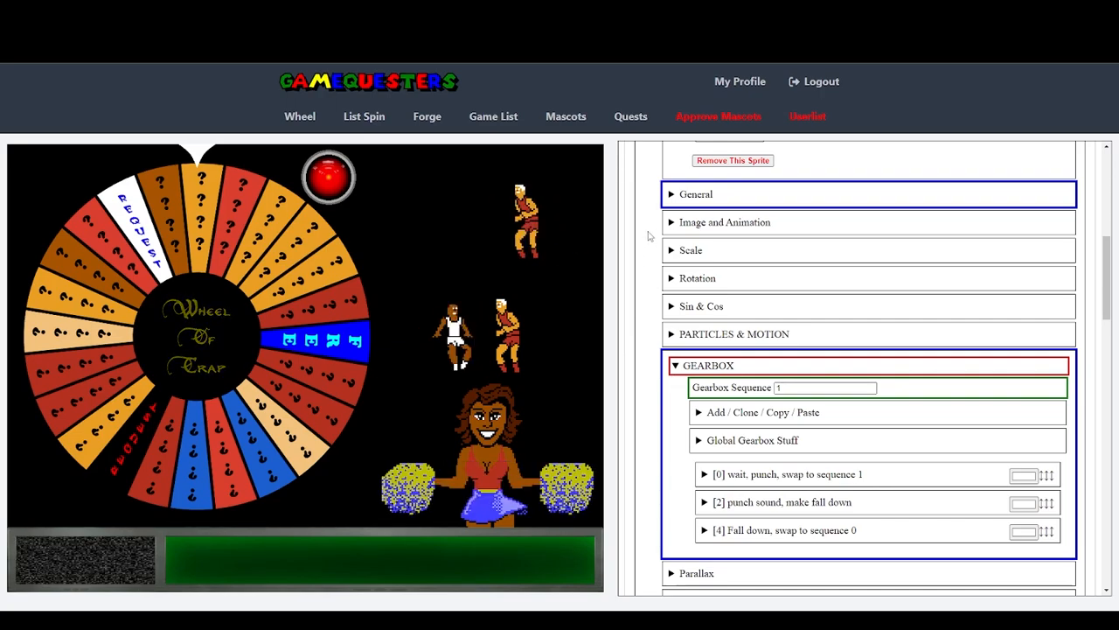
Step: Enable particles on the original whiteguy sprite with a quantity of 10
{"action": "left_click", "coordinate": [678, 336]}
{"action": "left_click", "coordinate": [788, 353]}
{"action": "left_click", "coordinate": [712, 380]}
{"action": "left_click", "coordinate": [767, 397]}
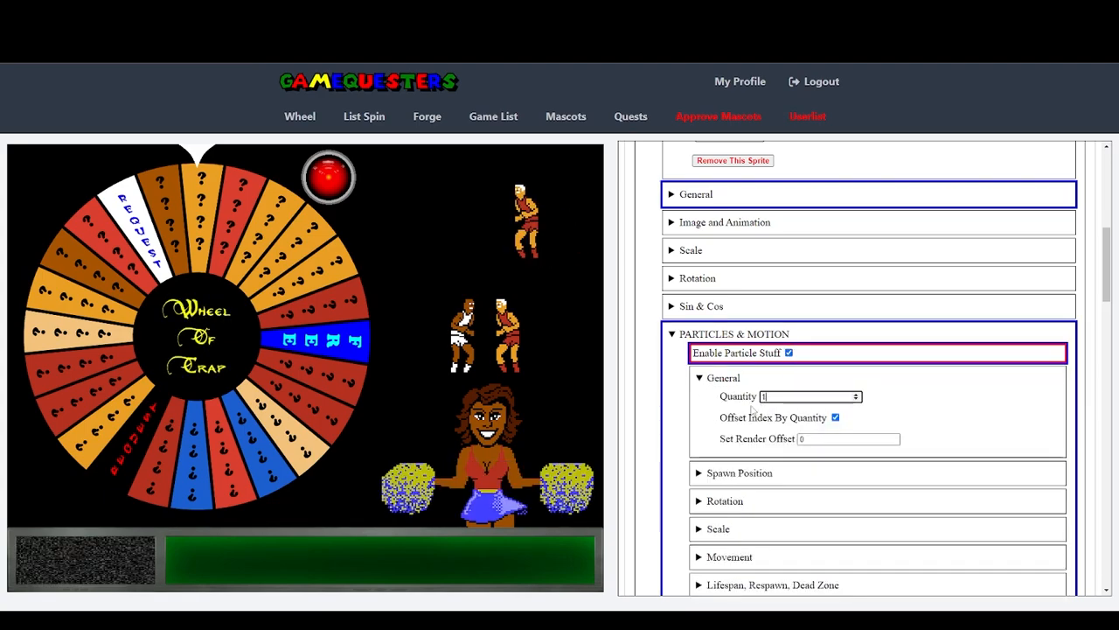
{"action": "type", "text": "0"}
{"action": "scroll", "coordinate": [694, 396], "scroll_direction": "down", "scroll_amount": 2}
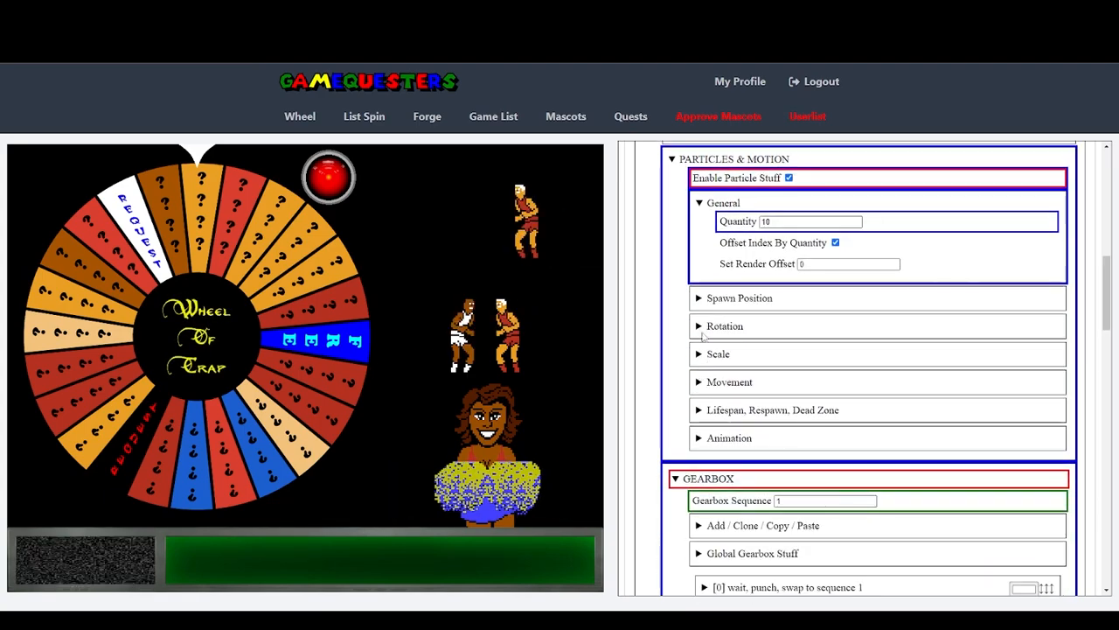
{"action": "left_click", "coordinate": [698, 409]}
{"action": "left_click", "coordinate": [699, 409]}
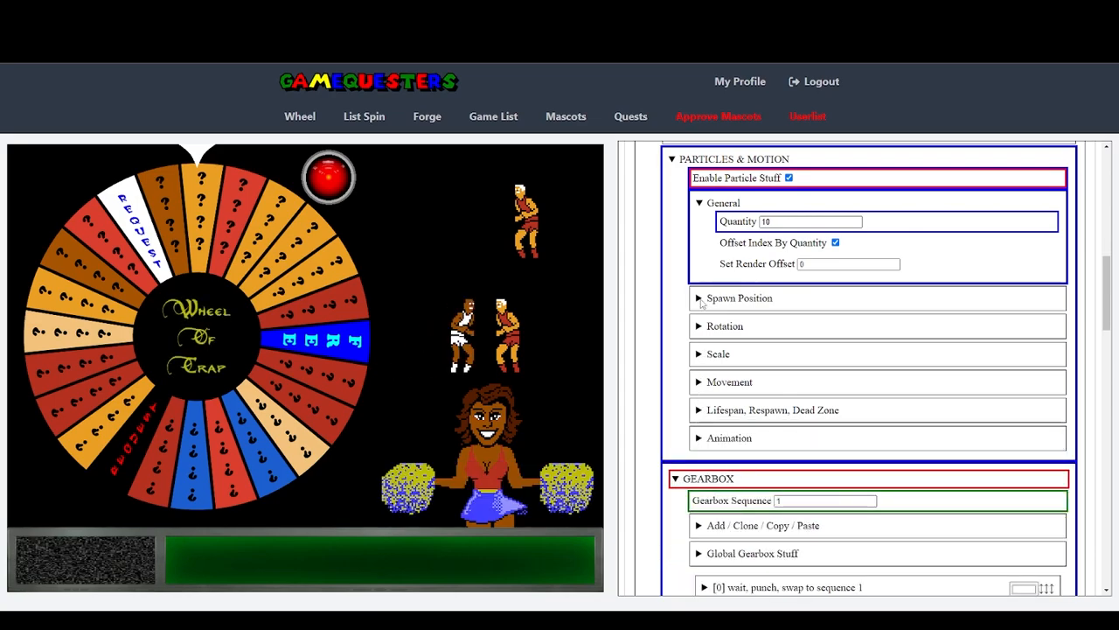
Step: Spread the whiteguy particles' spawn position to X 132 to 1025 and Y -14 to 765, and collapse the particle settings
{"action": "left_click", "coordinate": [700, 298]}
{"action": "left_click_drag", "start_coordinate": [755, 395], "coordinate": [762, 397]}
{"action": "left_click_drag", "start_coordinate": [750, 444], "coordinate": [760, 446]}
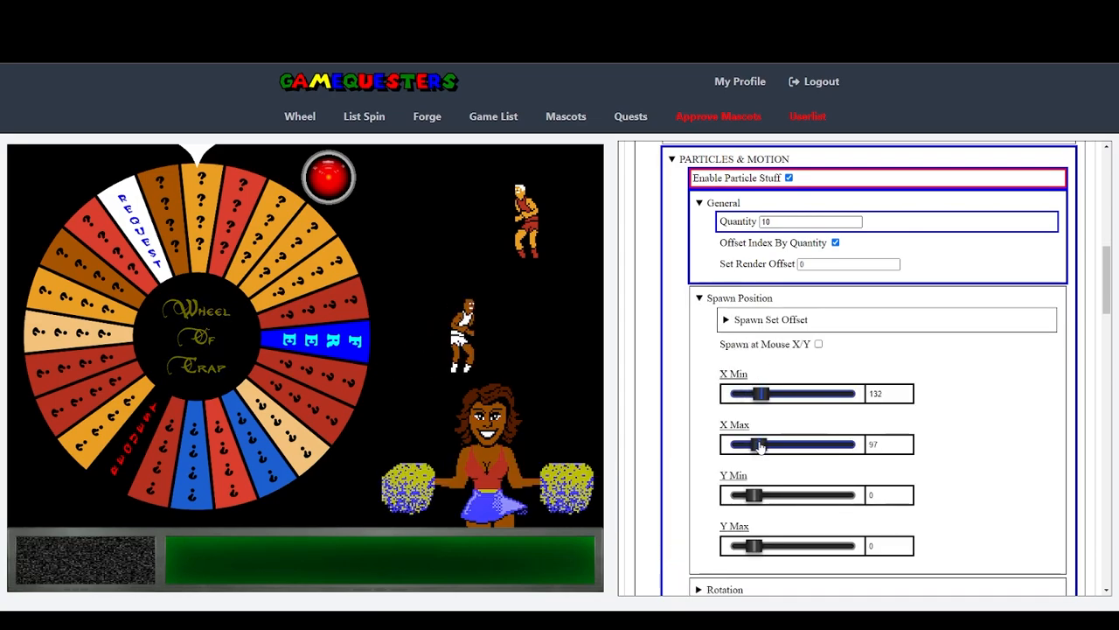
{"action": "left_click_drag", "start_coordinate": [767, 493], "coordinate": [808, 495]}
{"action": "left_click_drag", "start_coordinate": [756, 546], "coordinate": [830, 546]}
{"action": "left_click_drag", "start_coordinate": [807, 494], "coordinate": [753, 495]}
{"action": "left_click_drag", "start_coordinate": [759, 444], "coordinate": [838, 449]}
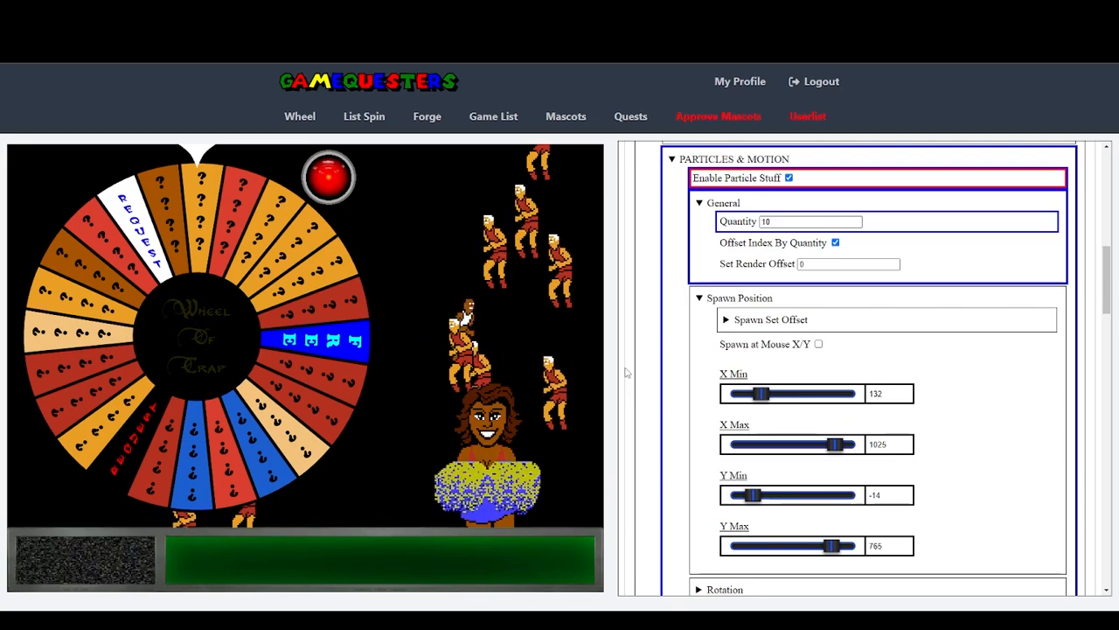
{"action": "scroll", "coordinate": [668, 330], "scroll_direction": "up", "scroll_amount": 3}
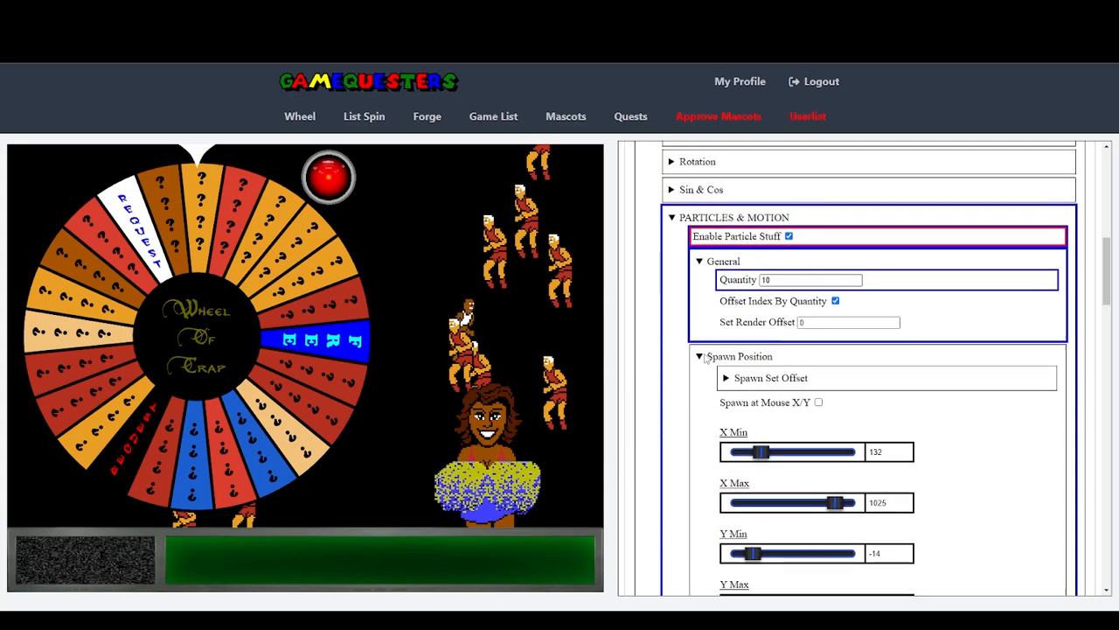
{"action": "left_click", "coordinate": [683, 388]}
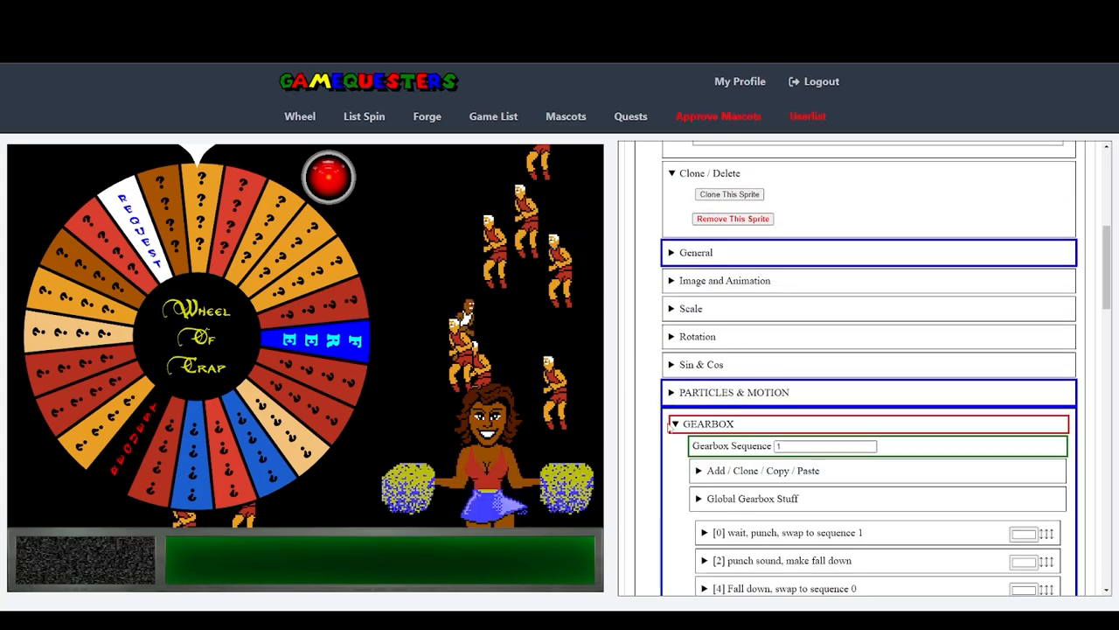
Step: Try Sequence 3 on the original whiteguy's "Fall down, swap to sequence 0" gearbox, restore it to 4, and collapse the gearbox
{"action": "scroll", "coordinate": [698, 525], "scroll_direction": "down", "scroll_amount": 1}
{"action": "left_click", "coordinate": [704, 530]}
{"action": "scroll", "coordinate": [893, 393], "scroll_direction": "down", "scroll_amount": 4}
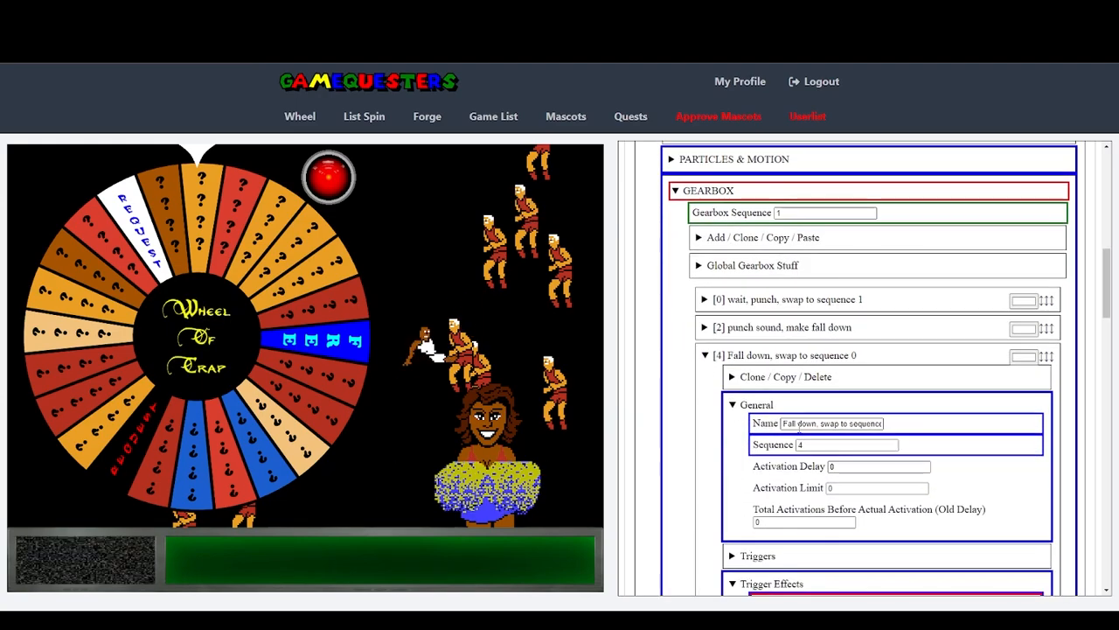
{"action": "left_click", "coordinate": [892, 391]}
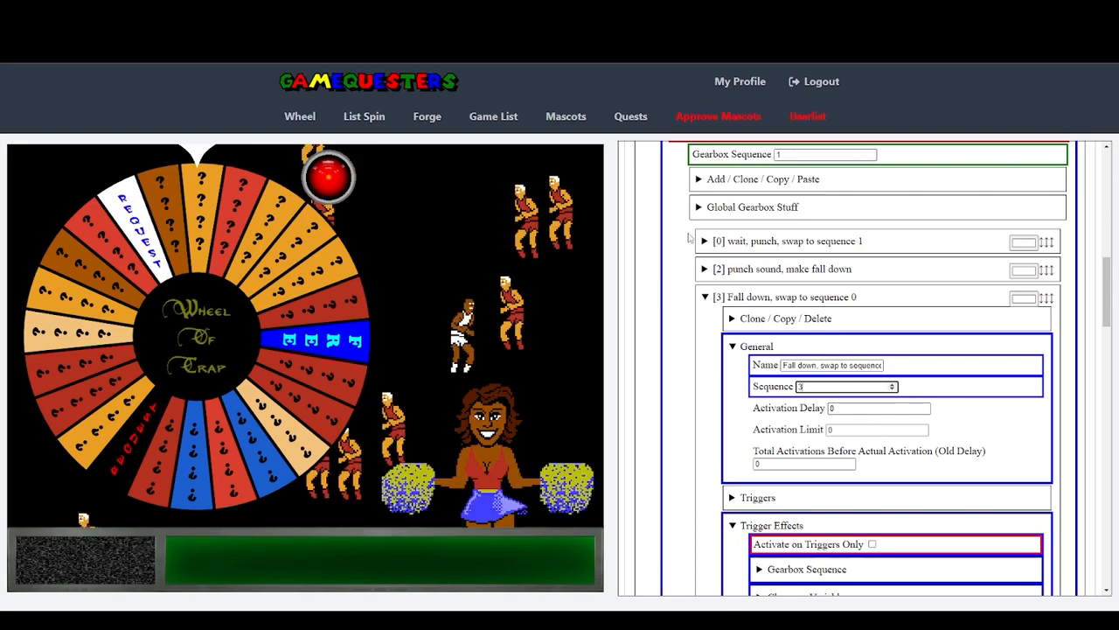
{"action": "left_click", "coordinate": [892, 384]}
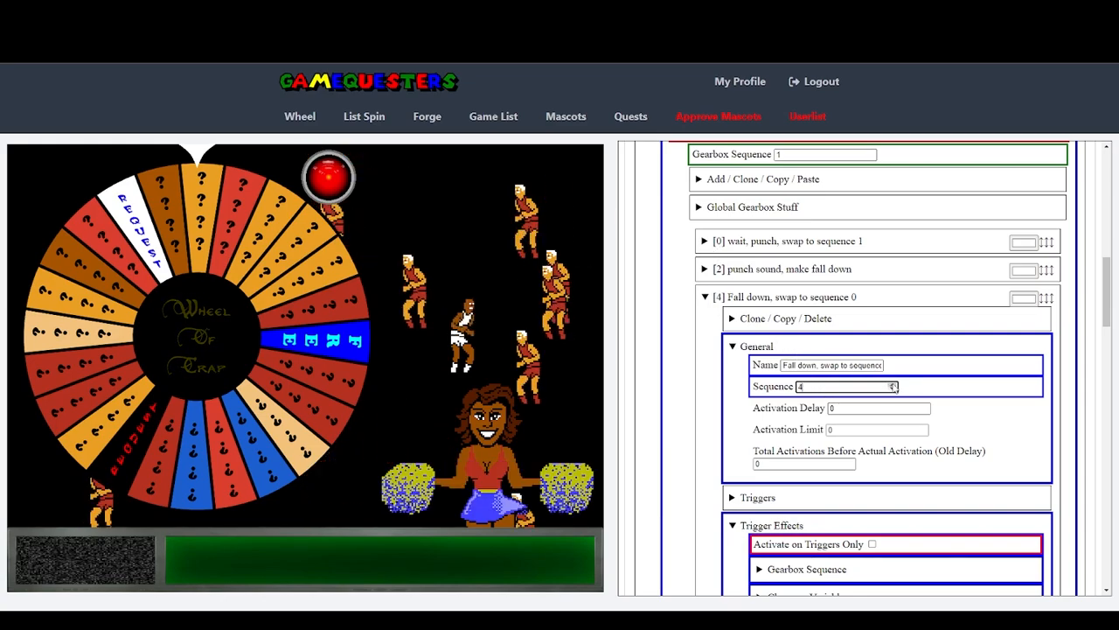
{"action": "left_click", "coordinate": [675, 352]}
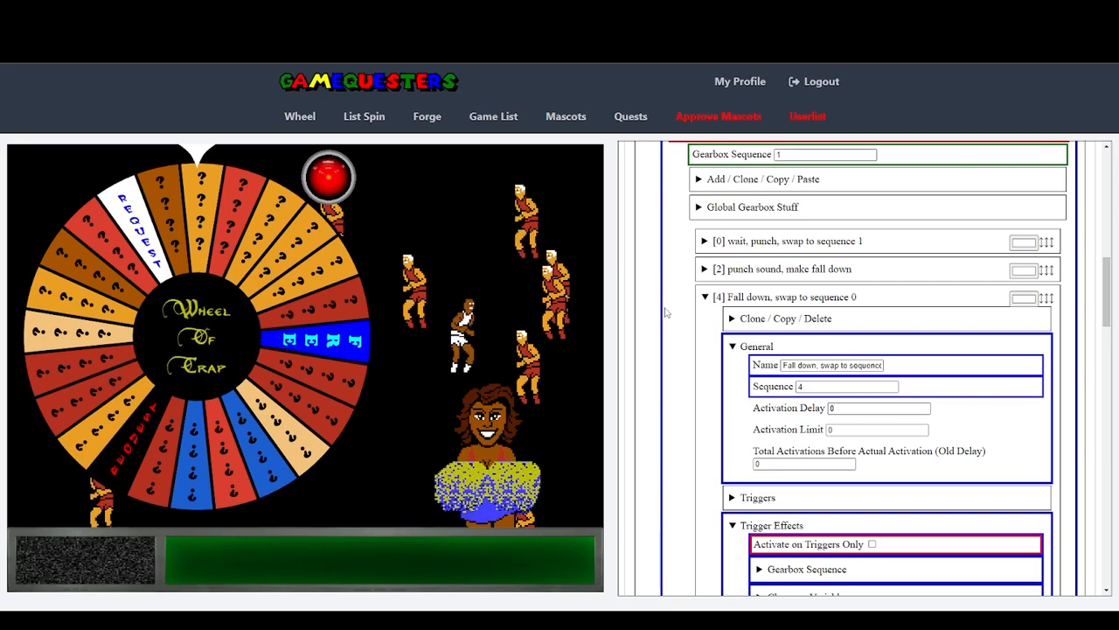
{"action": "scroll", "coordinate": [664, 310], "scroll_direction": "up", "scroll_amount": 2}
{"action": "left_click", "coordinate": [703, 412]}
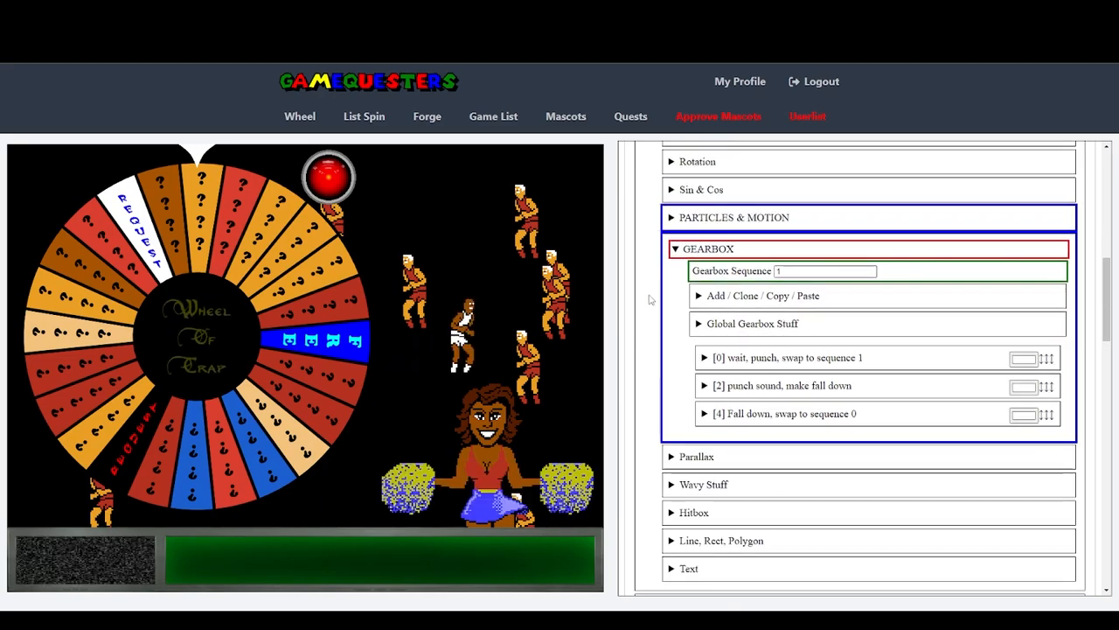
Step: Add a gearbox to the original whiteguy sprite and name it "rotate randomly"
{"action": "scroll", "coordinate": [667, 366], "scroll_direction": "up", "scroll_amount": 2}
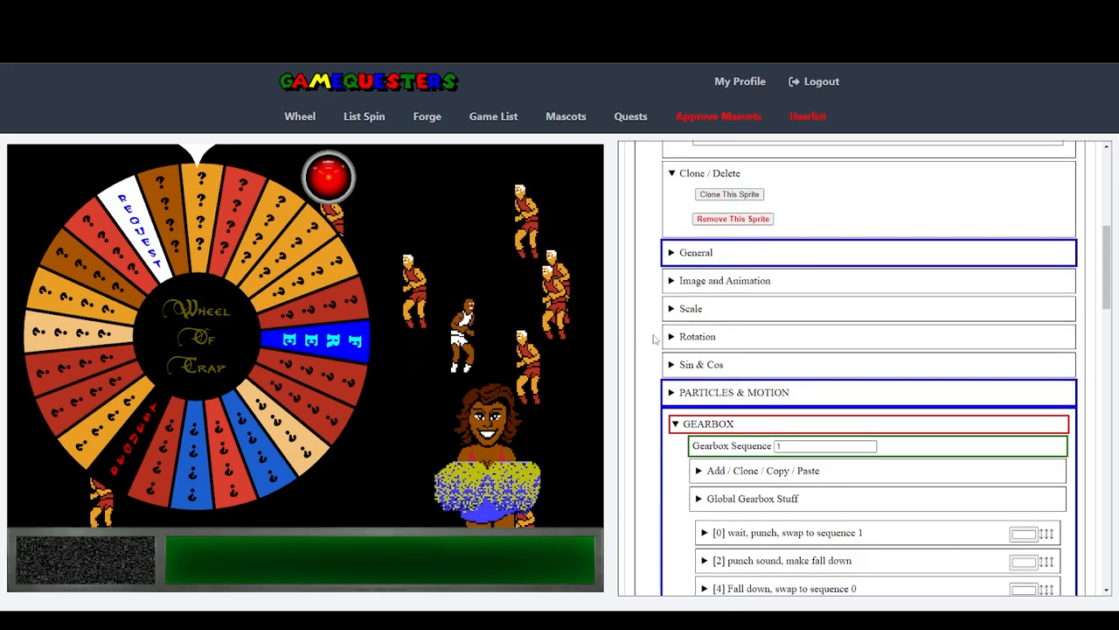
{"action": "scroll", "coordinate": [654, 339], "scroll_direction": "up", "scroll_amount": 4}
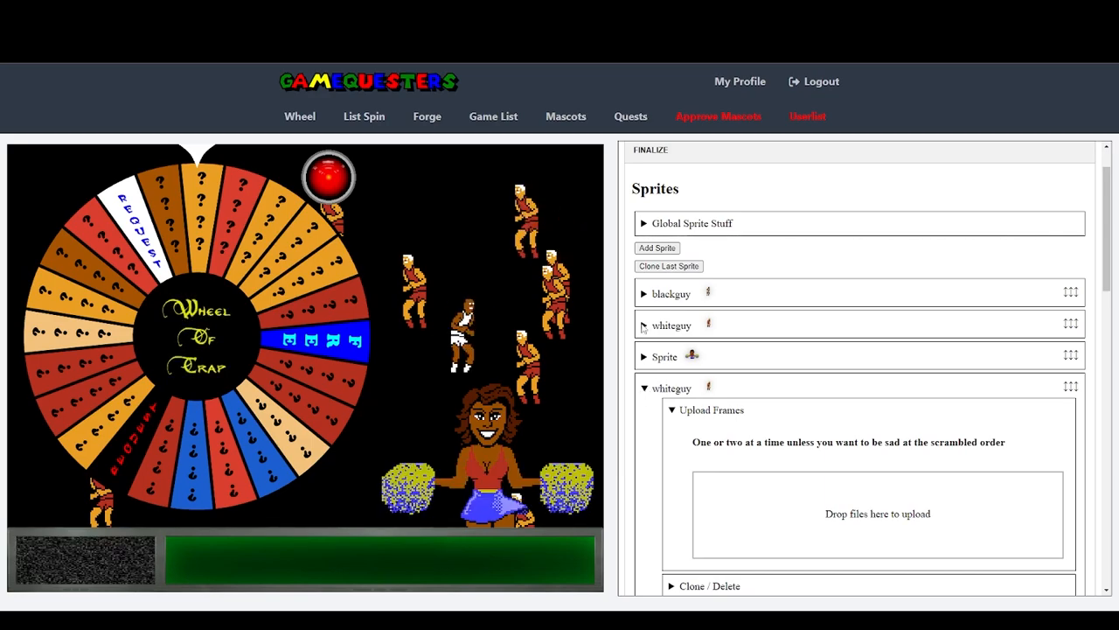
{"action": "scroll", "coordinate": [654, 339], "scroll_direction": "down", "scroll_amount": 7}
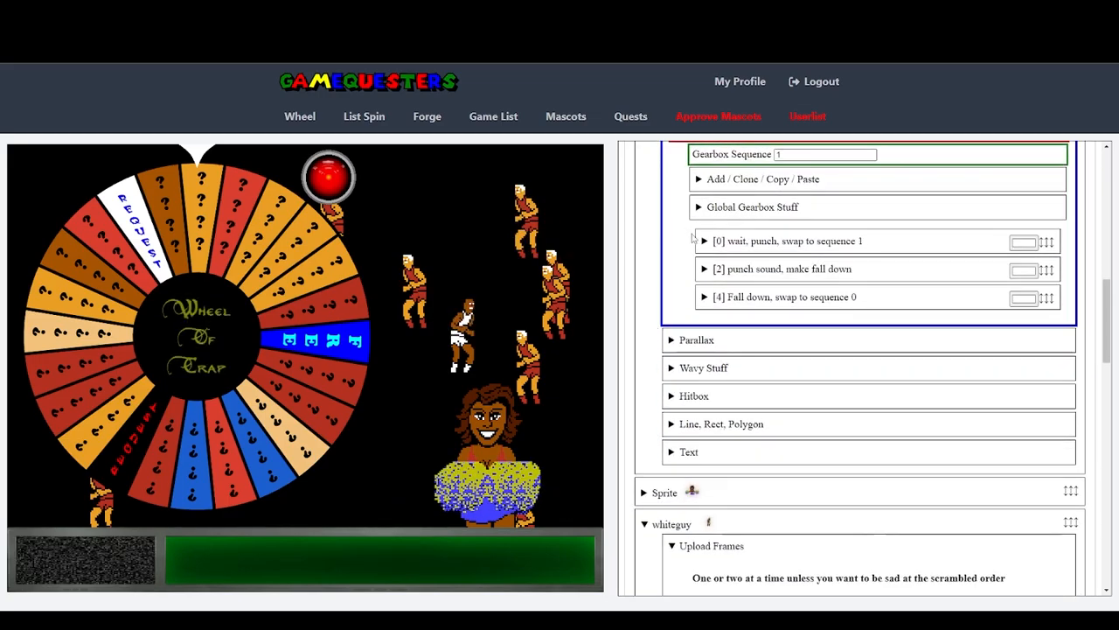
{"action": "left_click", "coordinate": [701, 178]}
{"action": "left_click", "coordinate": [751, 199]}
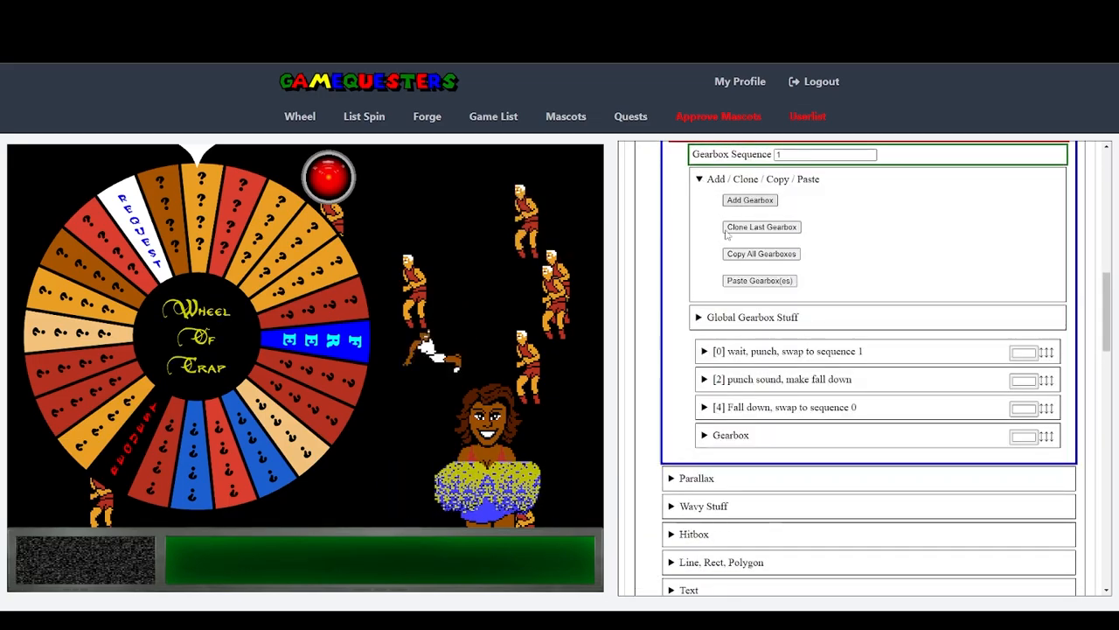
{"action": "left_click", "coordinate": [706, 435]}
{"action": "left_click", "coordinate": [735, 484]}
{"action": "scroll", "coordinate": [715, 319], "scroll_direction": "down", "scroll_amount": 2}
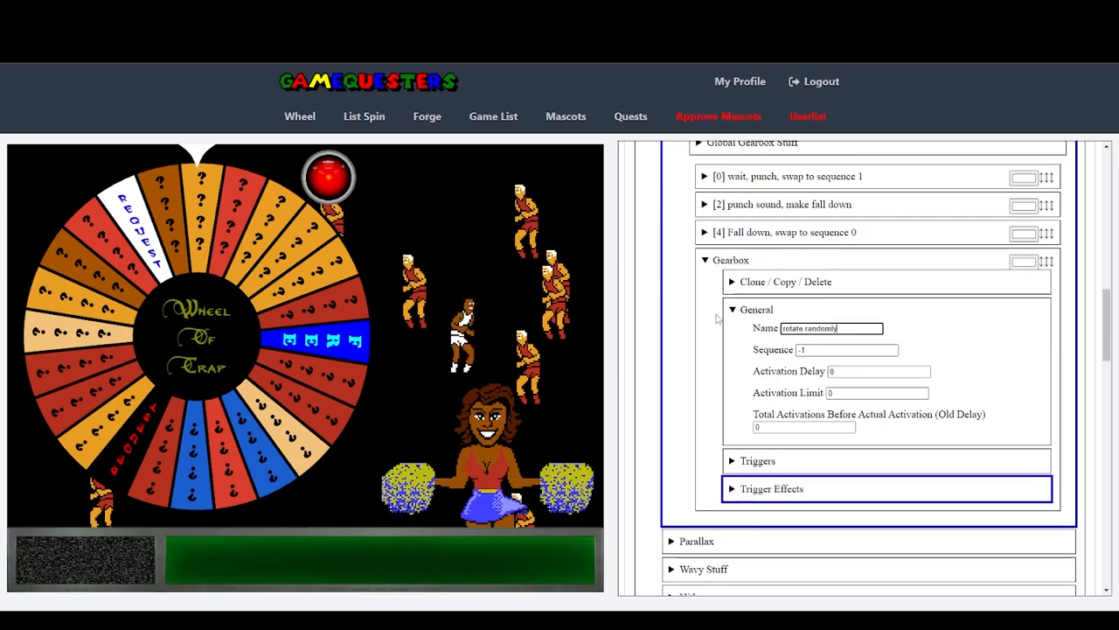
Step: Set the Random Chance trigger of the "rotate randomly" gearbox to 16 and collapse its triggers
{"action": "left_click", "coordinate": [733, 461]}
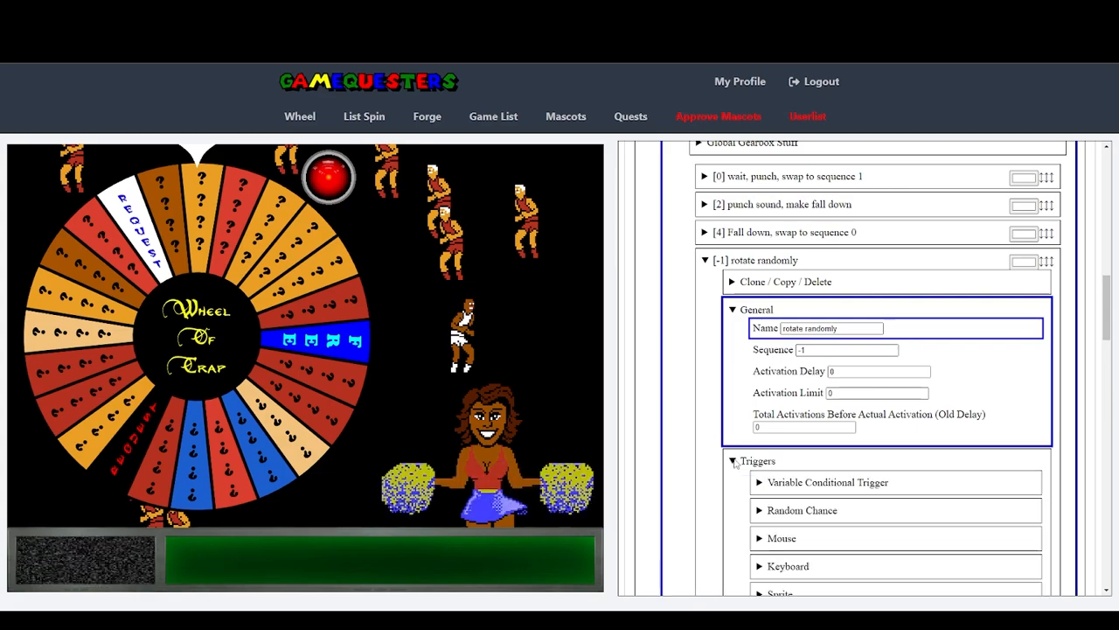
{"action": "left_click", "coordinate": [768, 511]}
{"action": "left_click", "coordinate": [814, 558]}
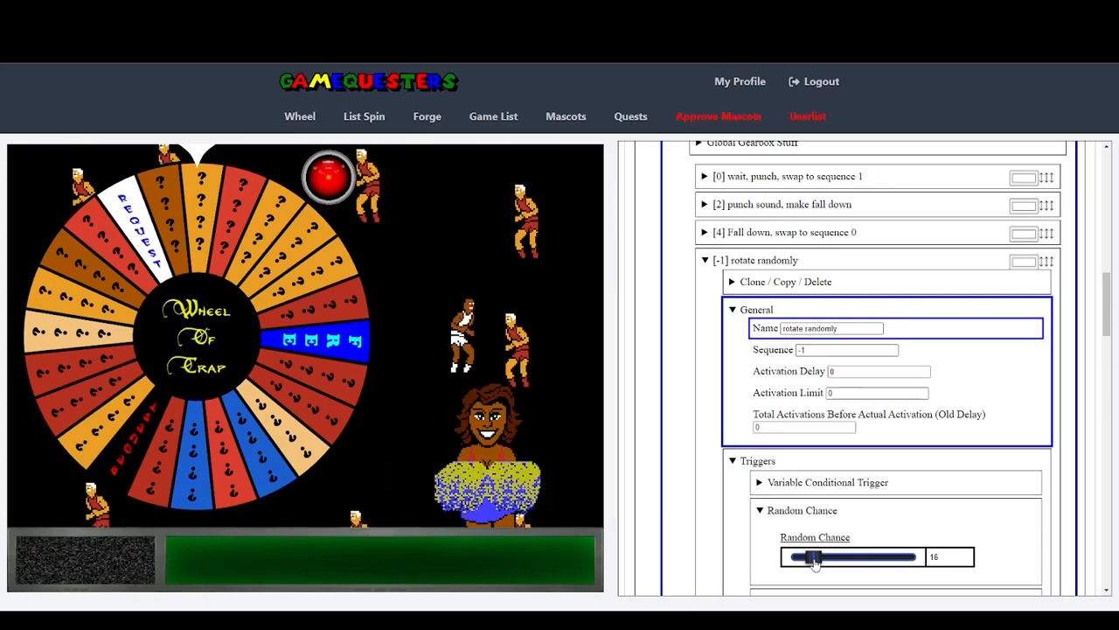
{"action": "scroll", "coordinate": [701, 472], "scroll_direction": "down", "scroll_amount": 2}
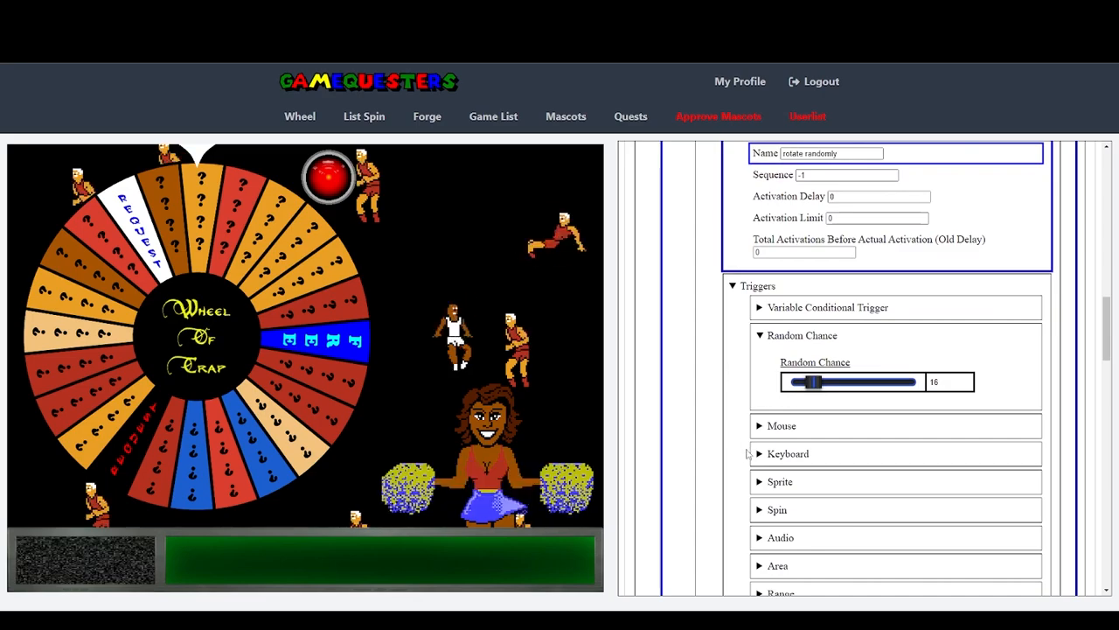
{"action": "left_click", "coordinate": [734, 289]}
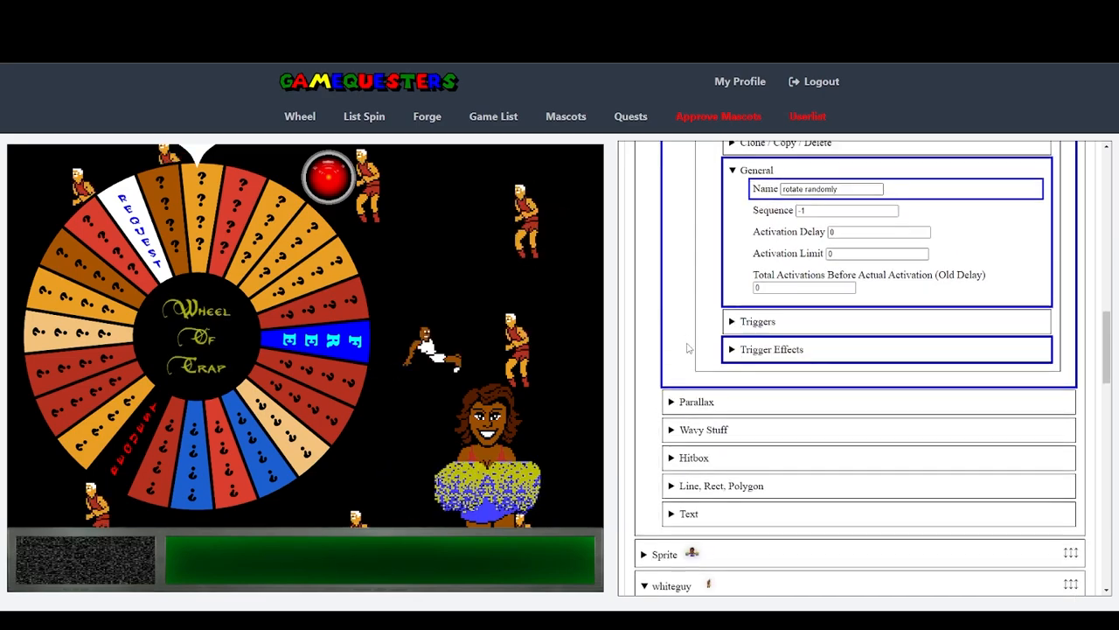
Step: Review the general settings and trigger effects of the original whiteguy's "punch sound, make fall down" gearbox, and collapse its effects
{"action": "scroll", "coordinate": [679, 374], "scroll_direction": "up", "scroll_amount": 4}
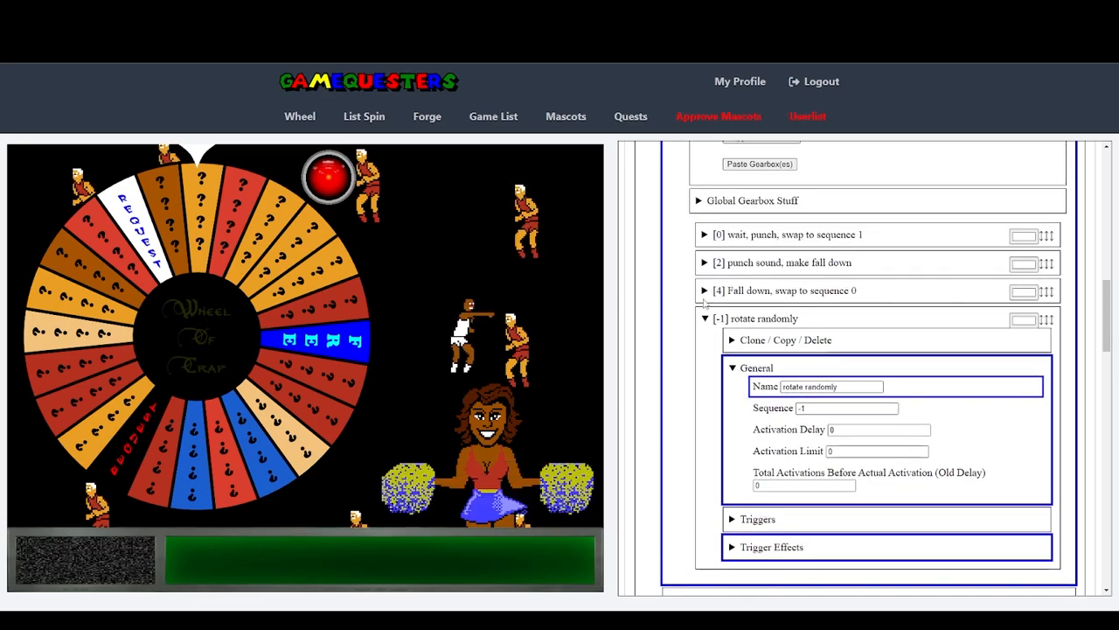
{"action": "left_click", "coordinate": [703, 263]}
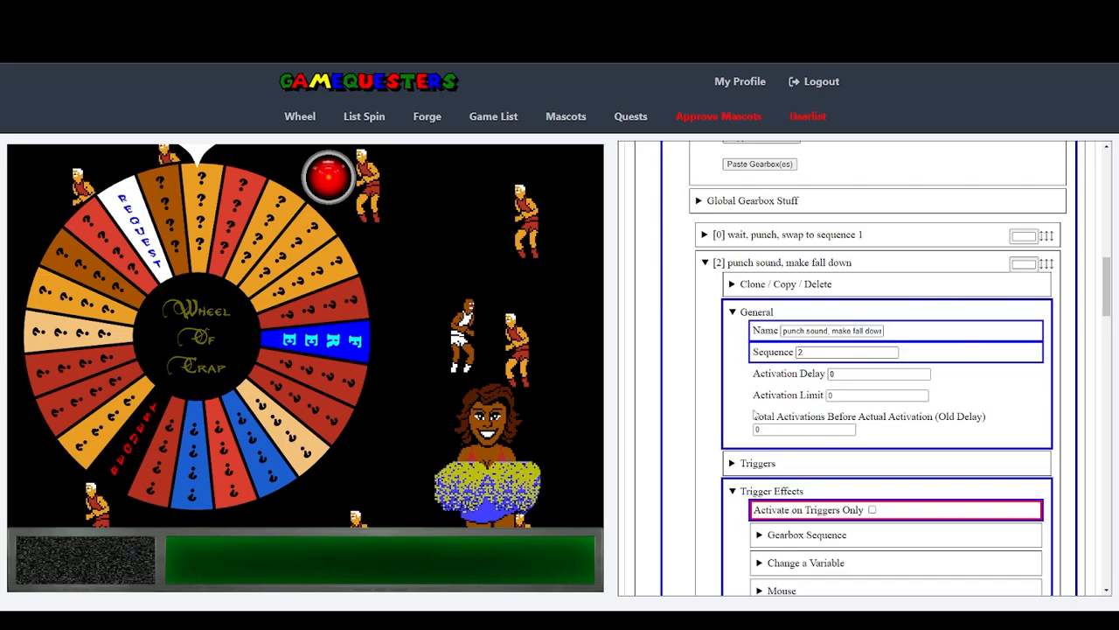
{"action": "scroll", "coordinate": [769, 393], "scroll_direction": "down", "scroll_amount": 5}
{"action": "scroll", "coordinate": [765, 421], "scroll_direction": "down", "scroll_amount": 1}
{"action": "left_click", "coordinate": [769, 461]}
{"action": "scroll", "coordinate": [694, 417], "scroll_direction": "up", "scroll_amount": 5}
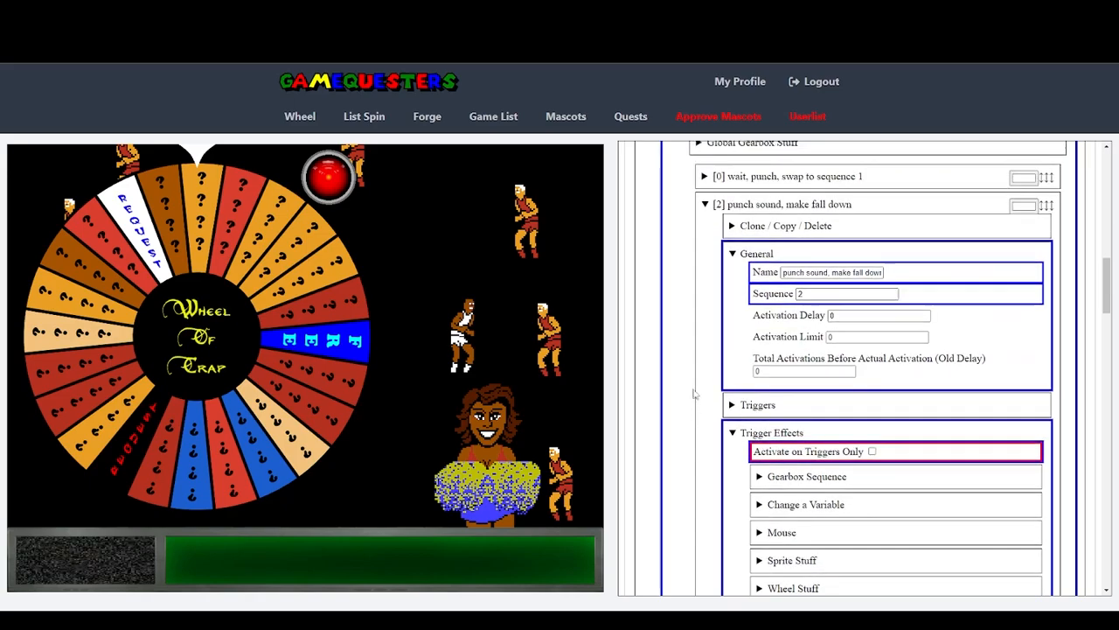
{"action": "left_click", "coordinate": [732, 434]}
{"action": "scroll", "coordinate": [722, 428], "scroll_direction": "up", "scroll_amount": 3}
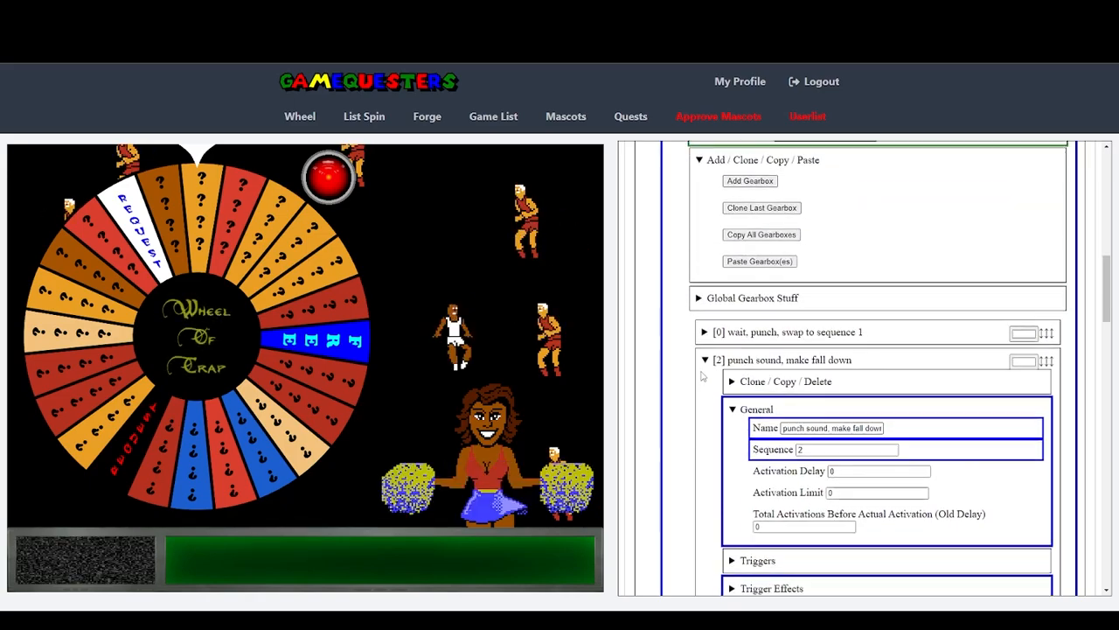
Step: Make the "rotate randomly" gearbox change this sprite's rotation variable by adding a specified amount of 0.1
{"action": "scroll", "coordinate": [713, 416], "scroll_direction": "down", "scroll_amount": 3}
{"action": "scroll", "coordinate": [713, 415], "scroll_direction": "down", "scroll_amount": 3}
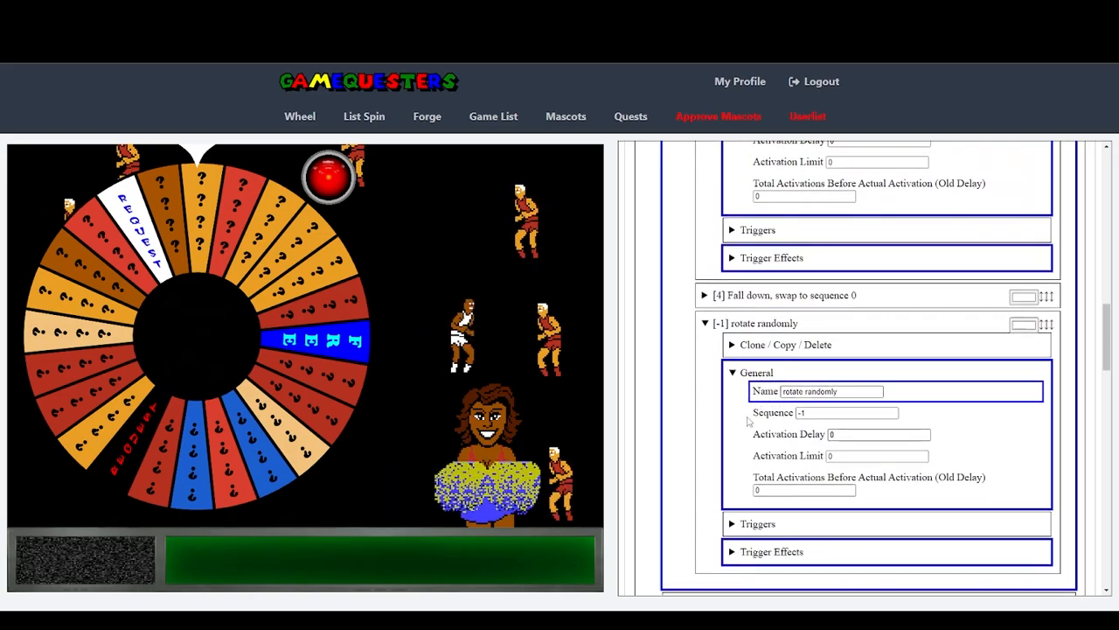
{"action": "left_click", "coordinate": [733, 553]}
{"action": "scroll", "coordinate": [770, 352], "scroll_direction": "down", "scroll_amount": 5}
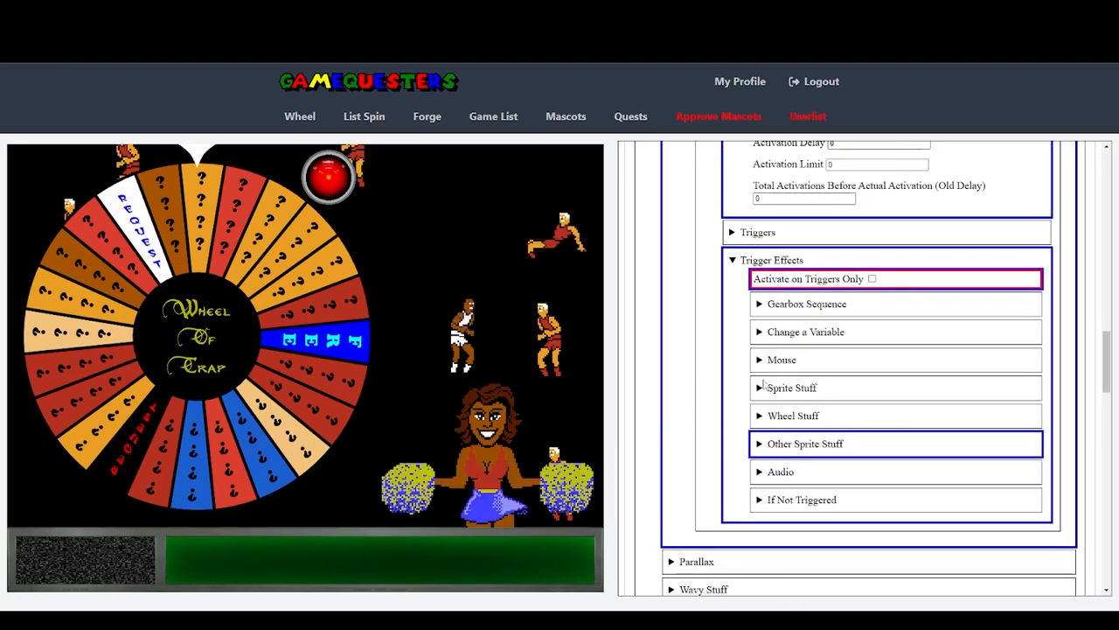
{"action": "left_click", "coordinate": [768, 334]}
{"action": "type", "text": "rotation"}
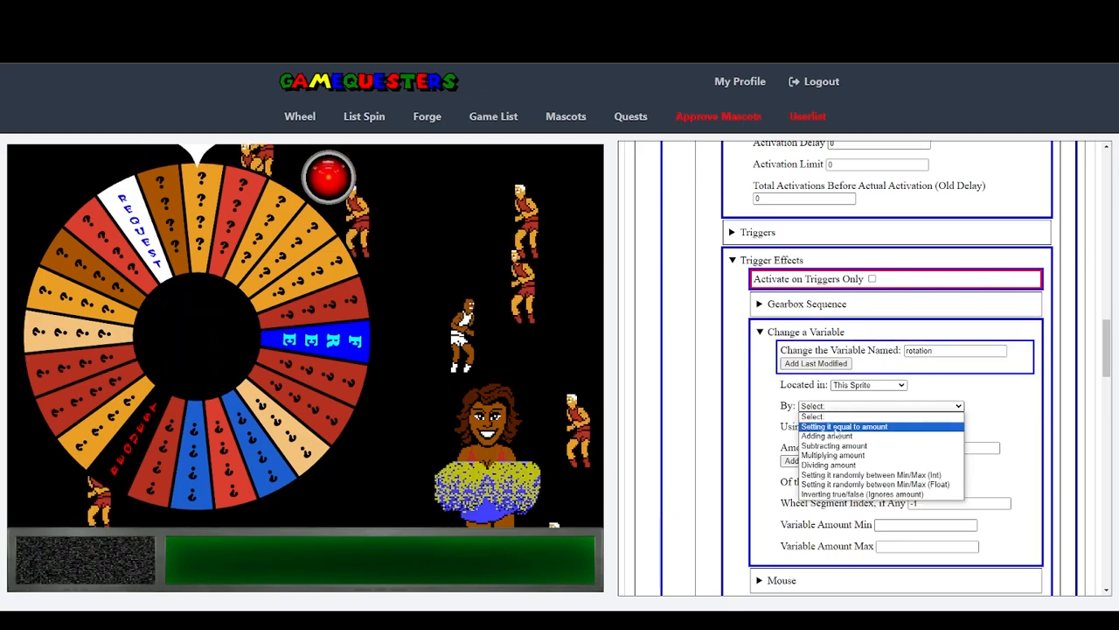
{"action": "left_click", "coordinate": [861, 426]}
{"action": "type", "text": ".1"}
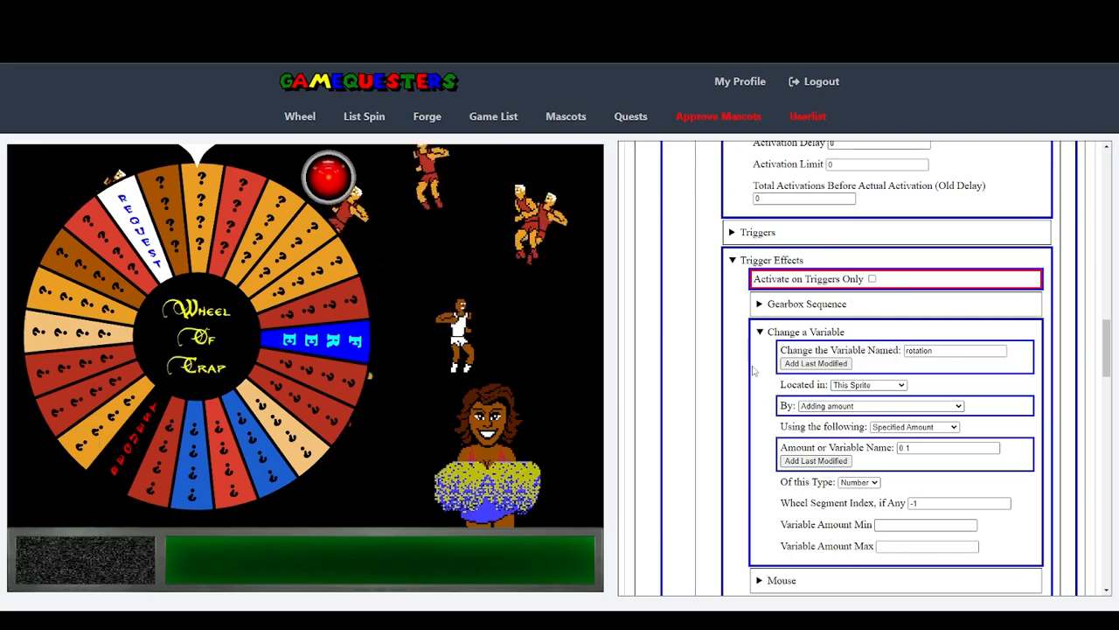
Step: Make the "rotate randomly" gearbox activate on triggers only and collapse it
{"action": "scroll", "coordinate": [835, 365], "scroll_direction": "up", "scroll_amount": 1}
{"action": "left_click", "coordinate": [872, 336]}
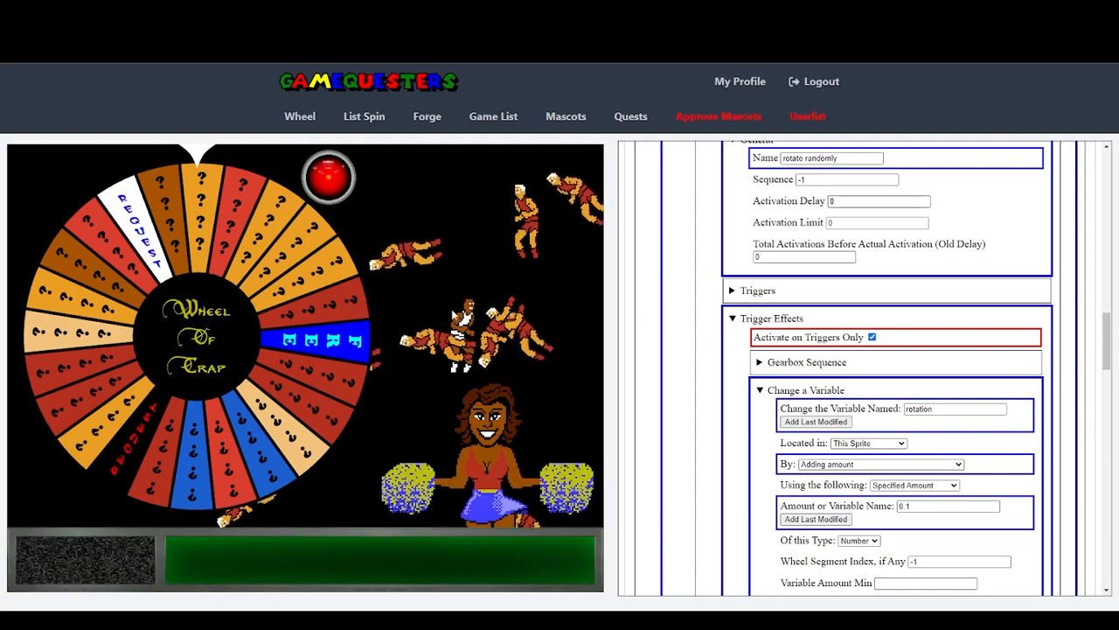
{"action": "scroll", "coordinate": [685, 382], "scroll_direction": "up", "scroll_amount": 1}
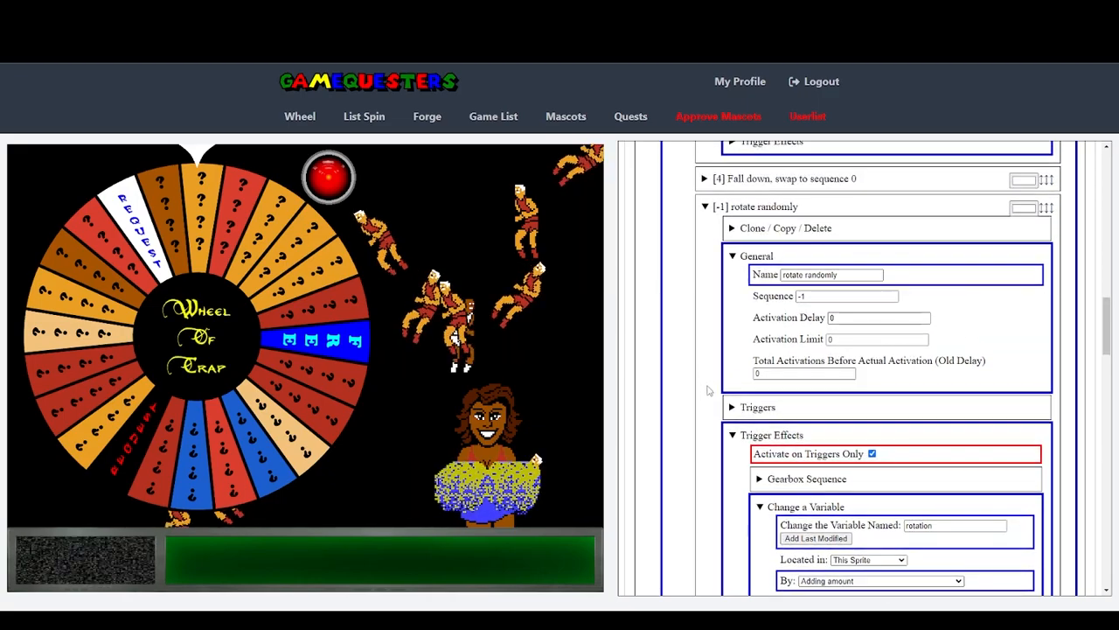
{"action": "left_click", "coordinate": [732, 435]}
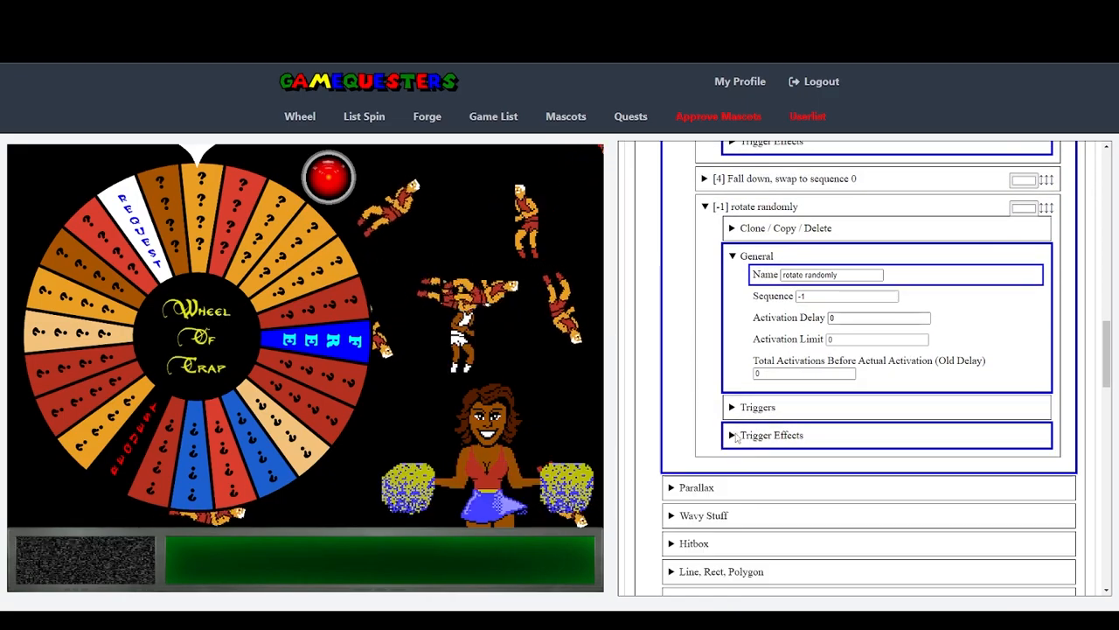
{"action": "scroll", "coordinate": [704, 327], "scroll_direction": "up", "scroll_amount": 1}
{"action": "left_click", "coordinate": [707, 324]}
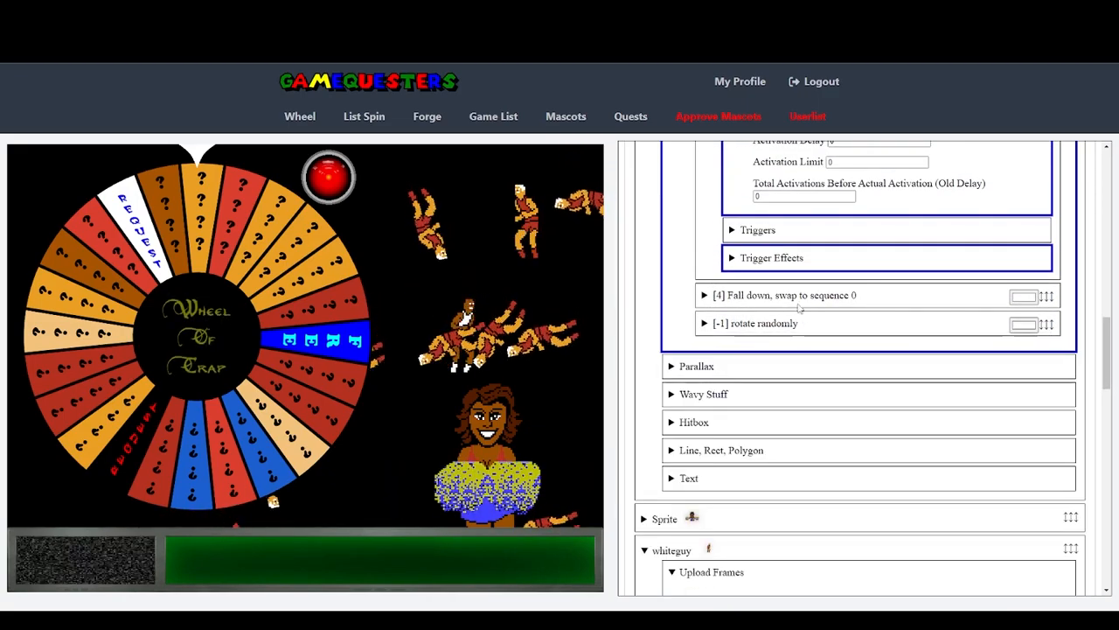
Step: Set the Sequence of the original whiteguy's "Fall down, swap to sequence 0" gearbox to 3 and collapse it
{"action": "left_click", "coordinate": [791, 299]}
{"action": "left_click", "coordinate": [892, 388]}
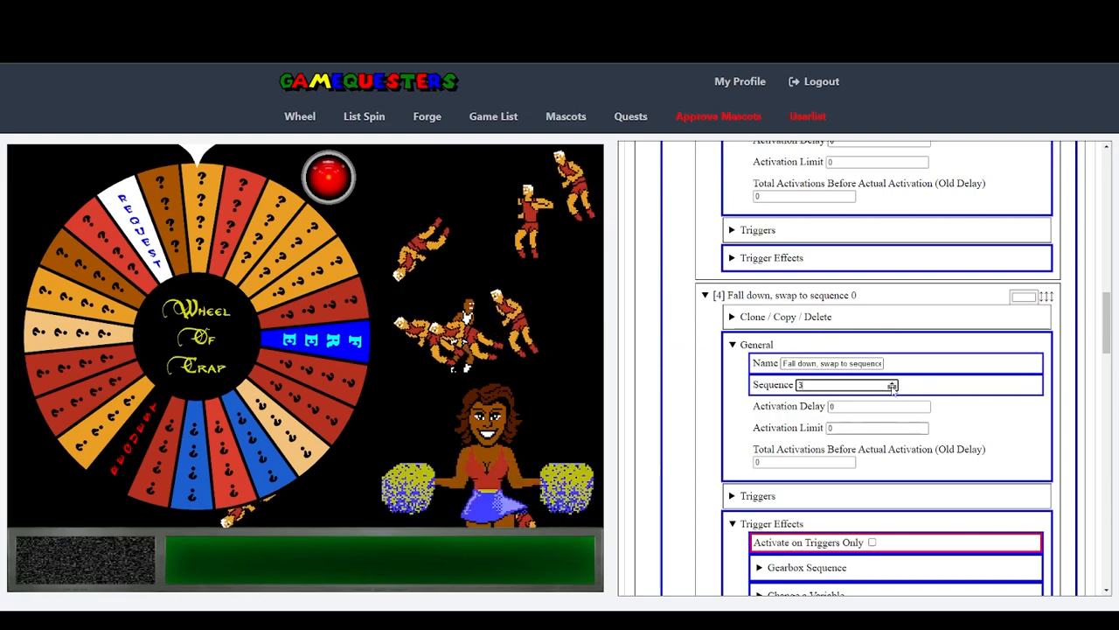
{"action": "left_click", "coordinate": [692, 295]}
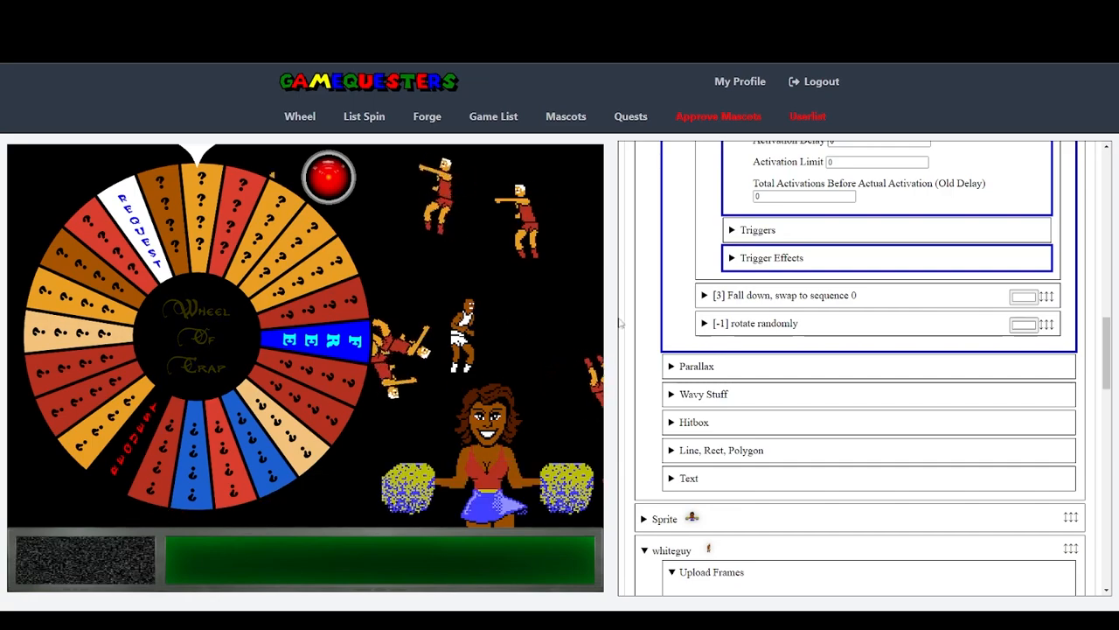
Step: Review the sequence and activation settings of the "rotate randomly" gearbox and collapse it
{"action": "scroll", "coordinate": [623, 411], "scroll_direction": "up", "scroll_amount": 2}
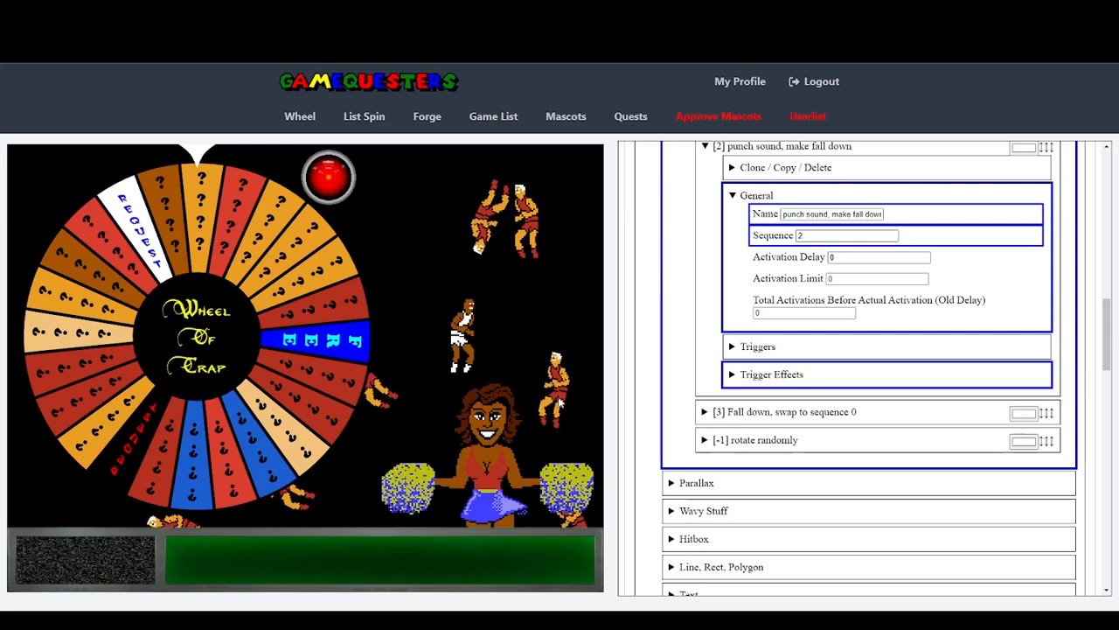
{"action": "left_click", "coordinate": [711, 440]}
{"action": "scroll", "coordinate": [711, 440], "scroll_direction": "down", "scroll_amount": 2}
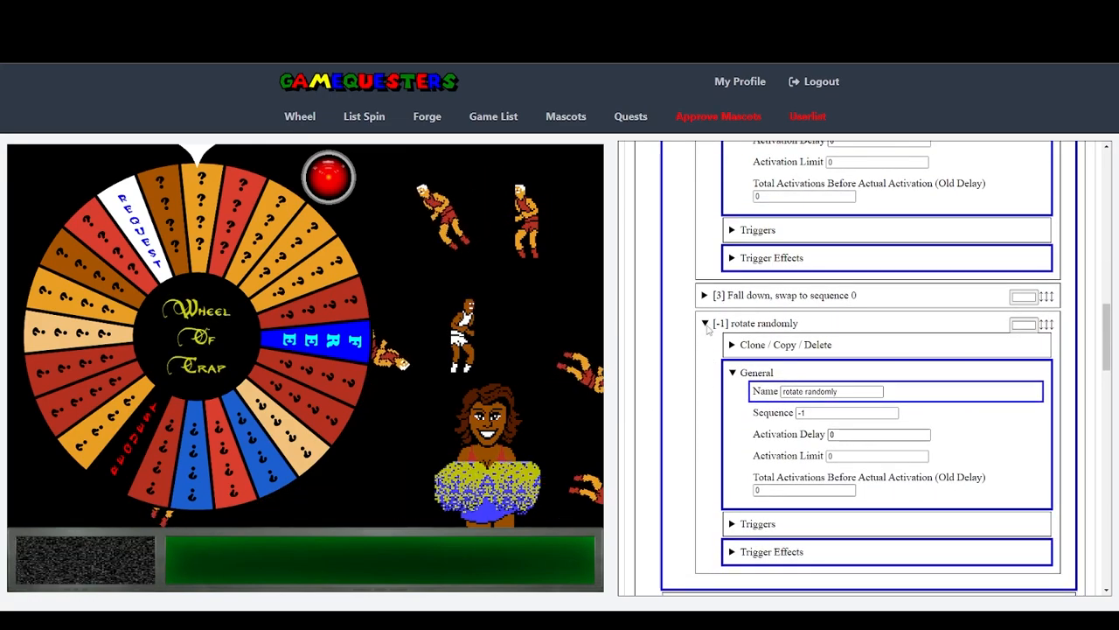
{"action": "left_click", "coordinate": [707, 324]}
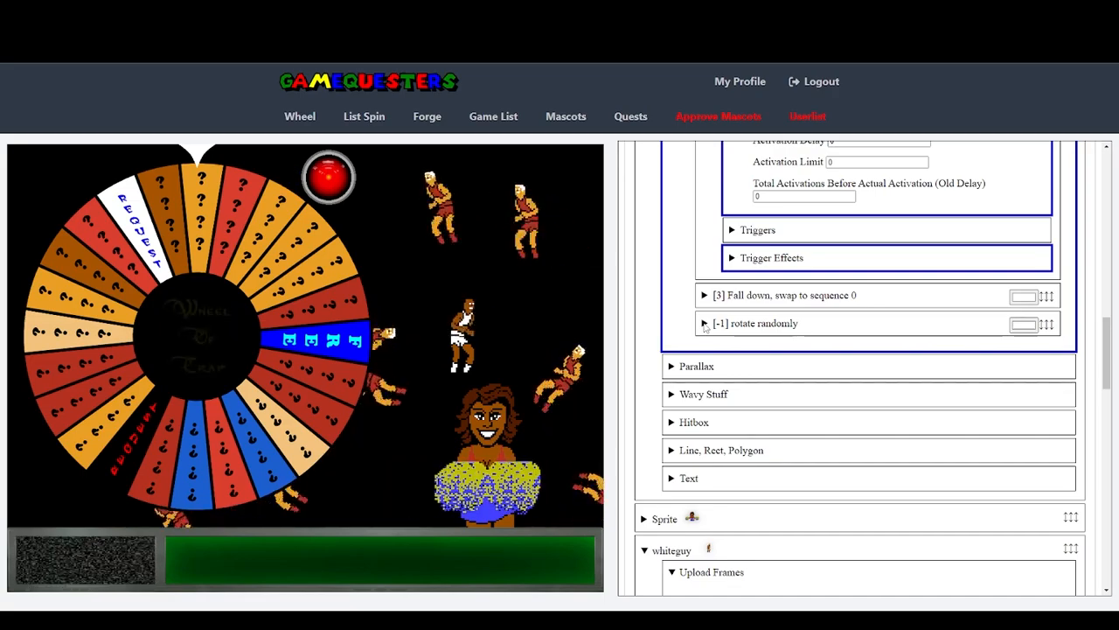
Step: Turn on Render in Foreground in the original whiteguy's sprite rendering options
{"action": "scroll", "coordinate": [699, 325], "scroll_direction": "up", "scroll_amount": 4}
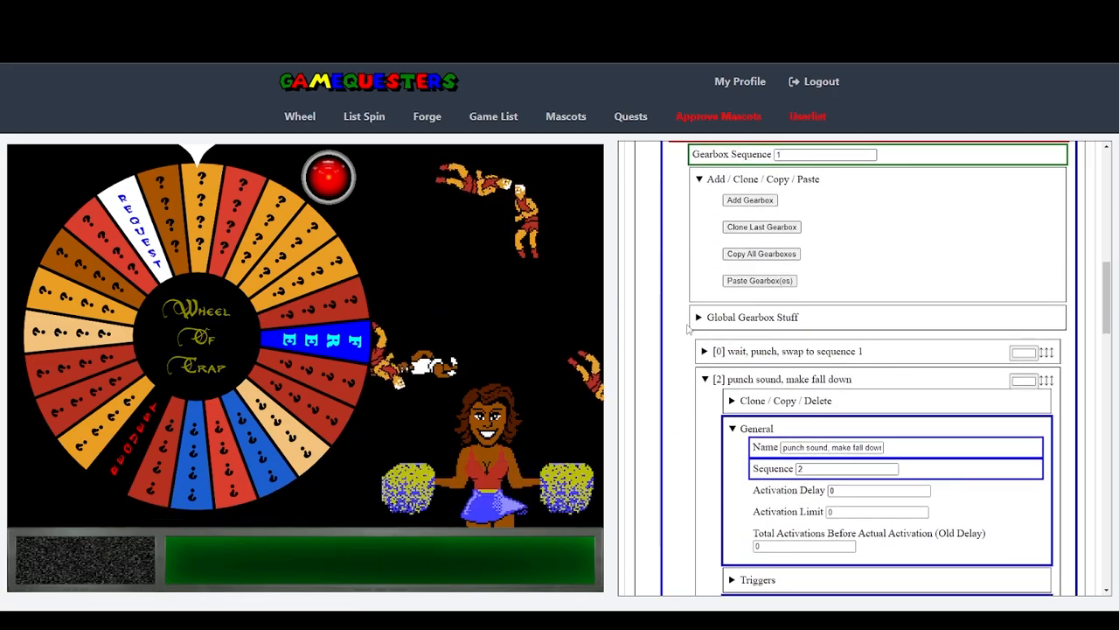
{"action": "scroll", "coordinate": [691, 377], "scroll_direction": "up", "scroll_amount": 1}
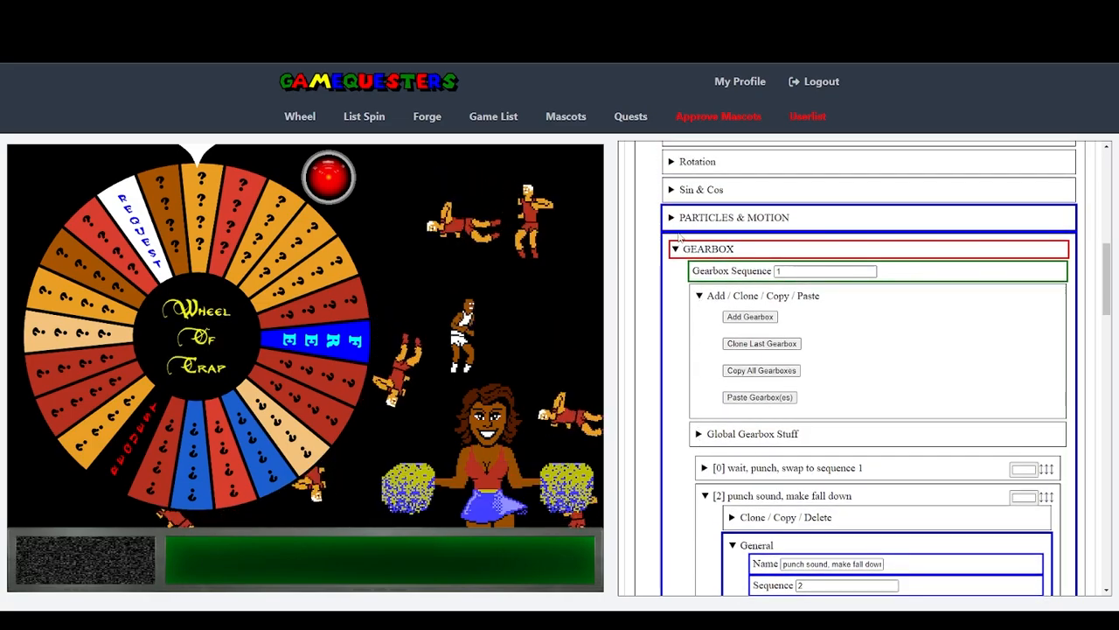
{"action": "scroll", "coordinate": [687, 329], "scroll_direction": "up", "scroll_amount": 2}
{"action": "left_click", "coordinate": [672, 311]}
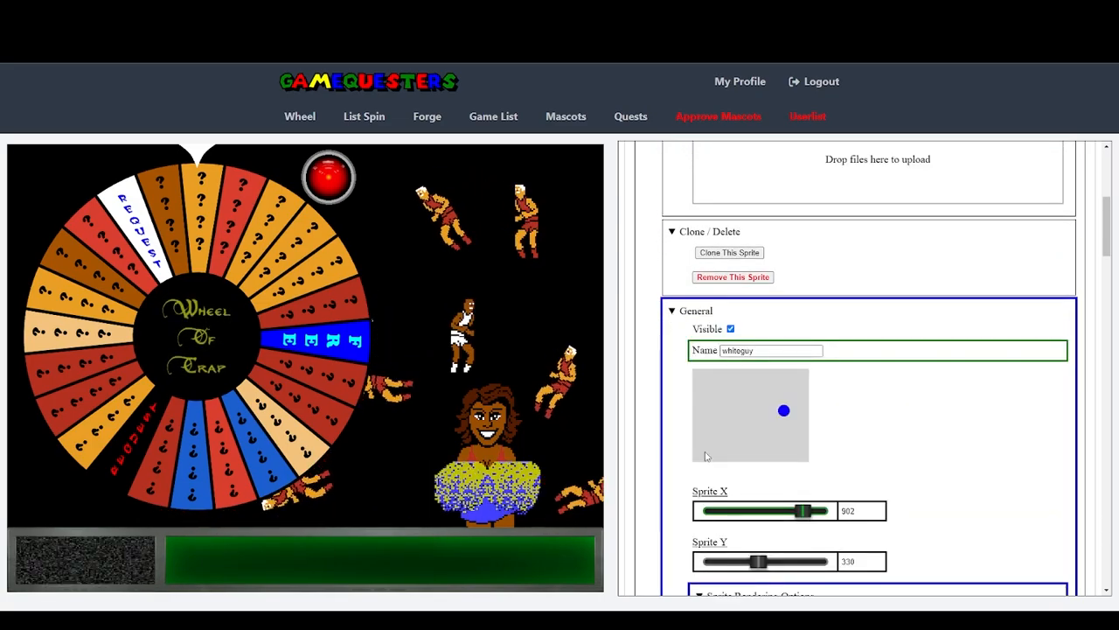
{"action": "scroll", "coordinate": [706, 456], "scroll_direction": "down", "scroll_amount": 3}
{"action": "left_click", "coordinate": [820, 371]}
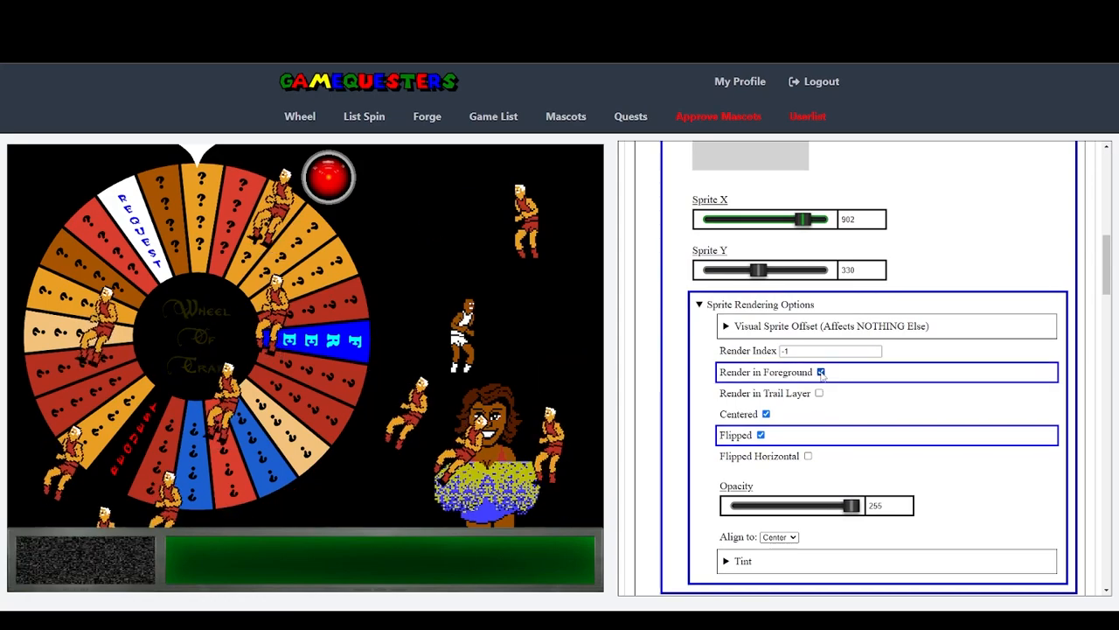
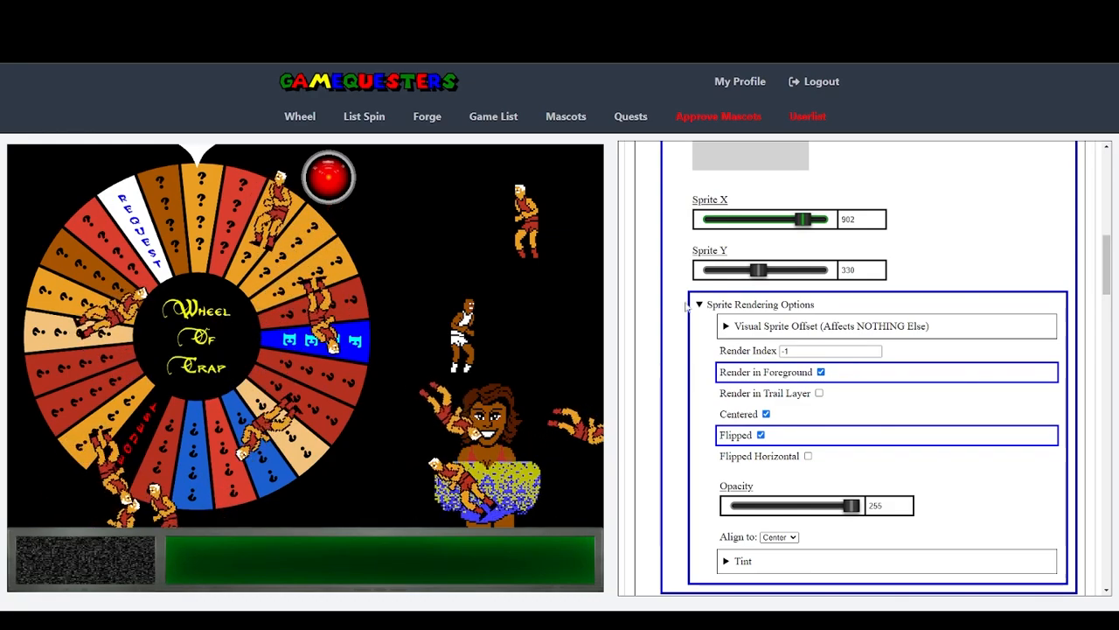
Step: Collapse both whiteguy sprites and expand the blackguy sprite's gearbox list
{"action": "scroll", "coordinate": [641, 341], "scroll_direction": "up", "scroll_amount": 5}
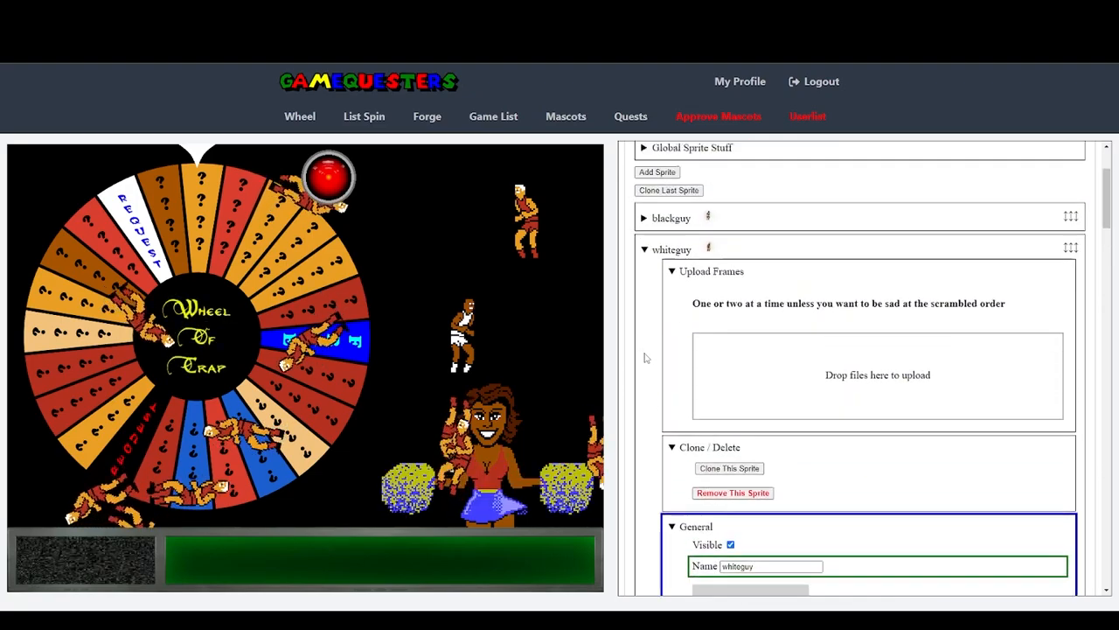
{"action": "left_click", "coordinate": [646, 267]}
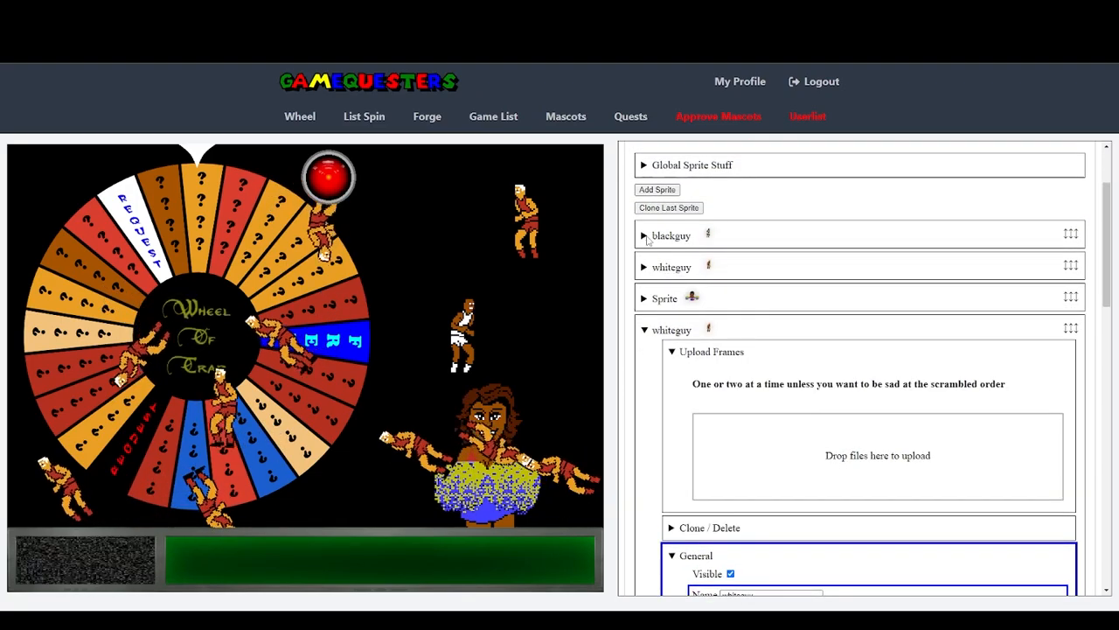
{"action": "left_click", "coordinate": [646, 330]}
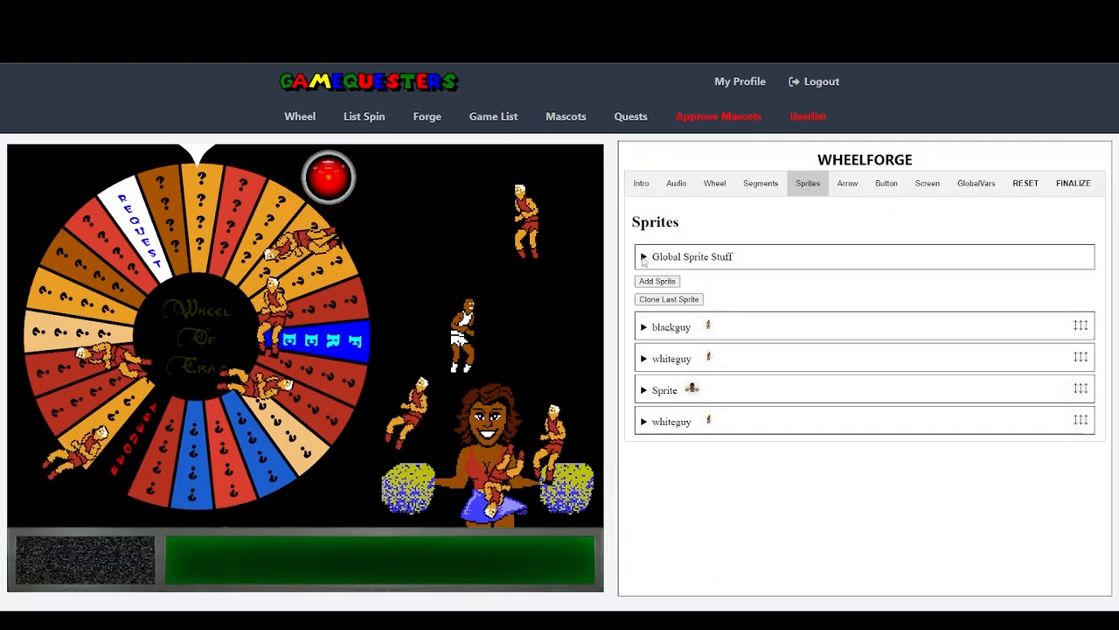
{"action": "left_click", "coordinate": [644, 328]}
{"action": "scroll", "coordinate": [674, 393], "scroll_direction": "down", "scroll_amount": 5}
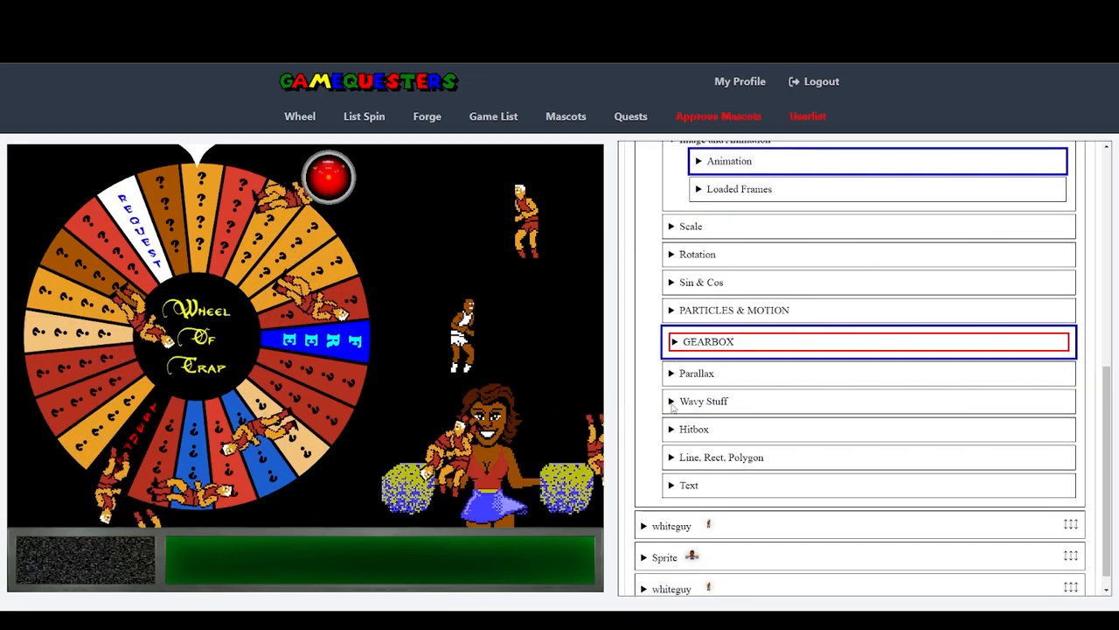
{"action": "left_click", "coordinate": [675, 342]}
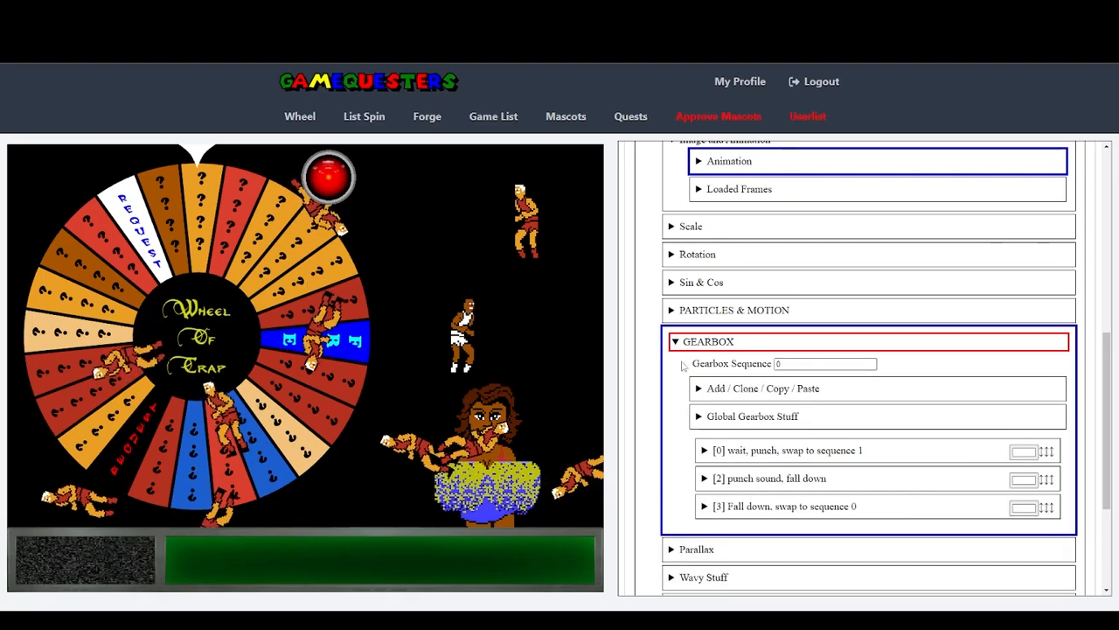
{"action": "scroll", "coordinate": [691, 388], "scroll_direction": "down", "scroll_amount": 1}
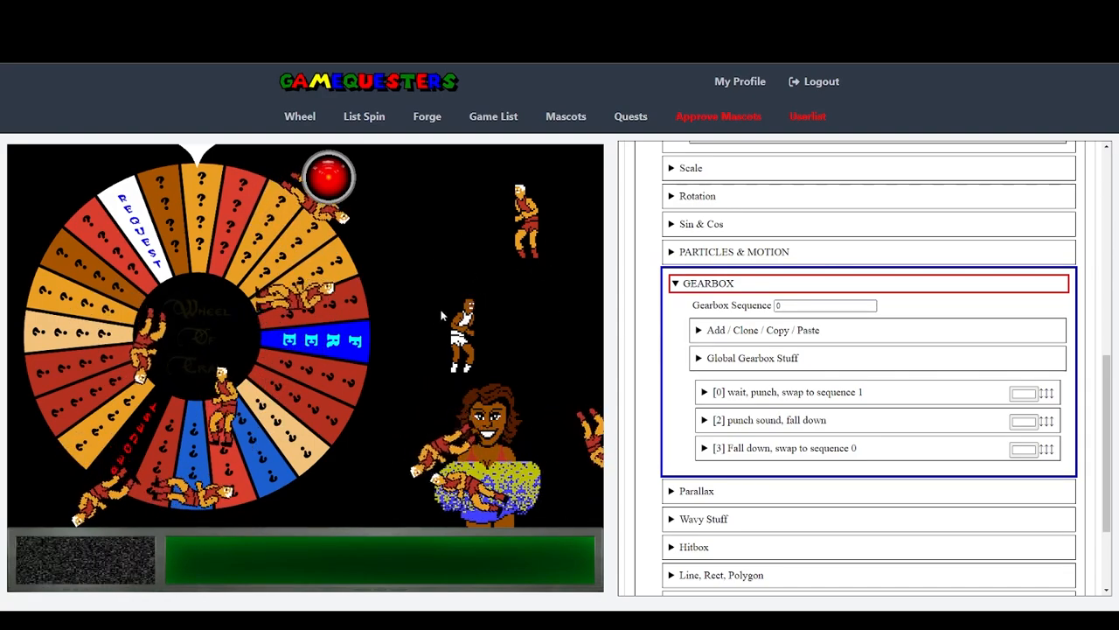
{"action": "scroll", "coordinate": [660, 390], "scroll_direction": "down", "scroll_amount": 1}
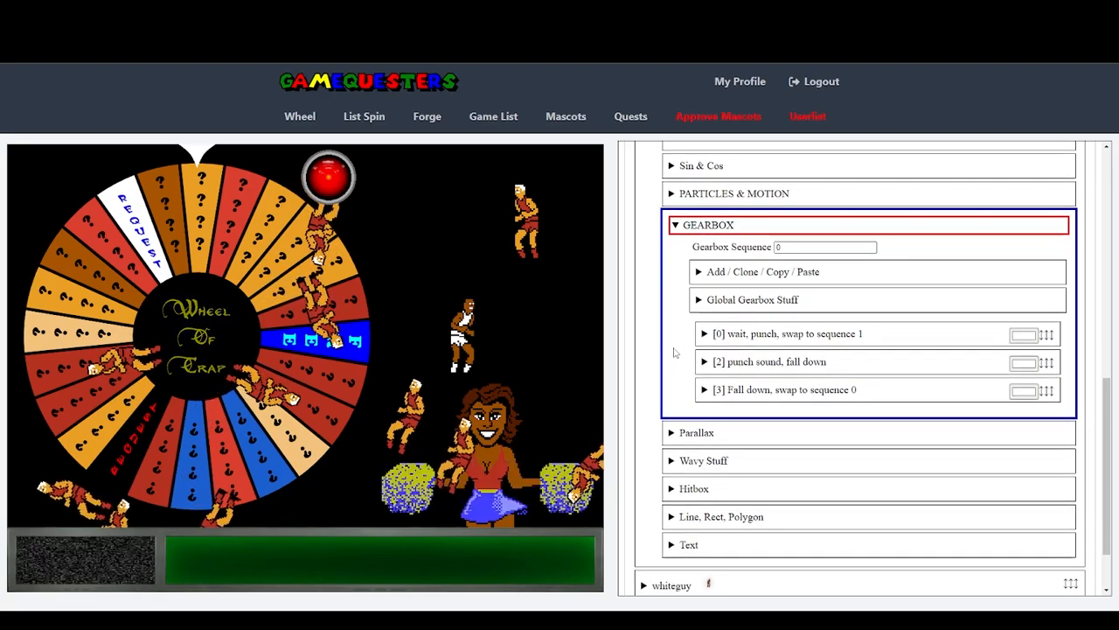
Step: Examine how blackguy's "punch sound, fall down" gearbox triggers whiteguy's gearbox sequence, including the Ignore Triggered Conditionals option
{"action": "left_click", "coordinate": [705, 389]}
{"action": "scroll", "coordinate": [709, 393], "scroll_direction": "down", "scroll_amount": 2}
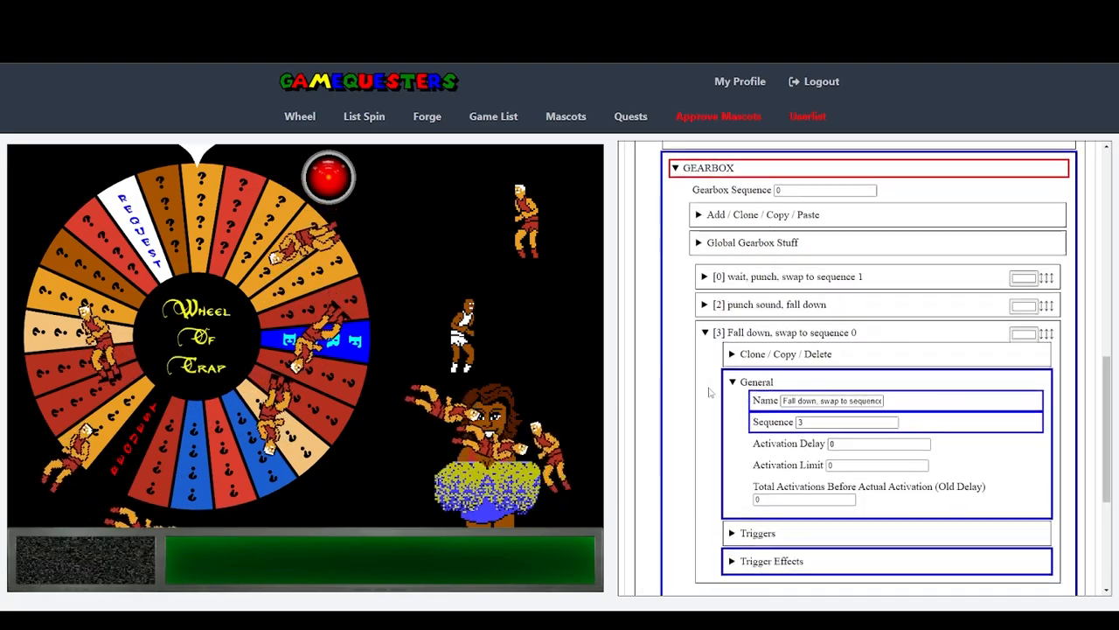
{"action": "left_click", "coordinate": [713, 245]}
{"action": "scroll", "coordinate": [712, 299], "scroll_direction": "down", "scroll_amount": 4}
{"action": "scroll", "coordinate": [713, 299], "scroll_direction": "down", "scroll_amount": 1}
{"action": "scroll", "coordinate": [730, 363], "scroll_direction": "down", "scroll_amount": 3}
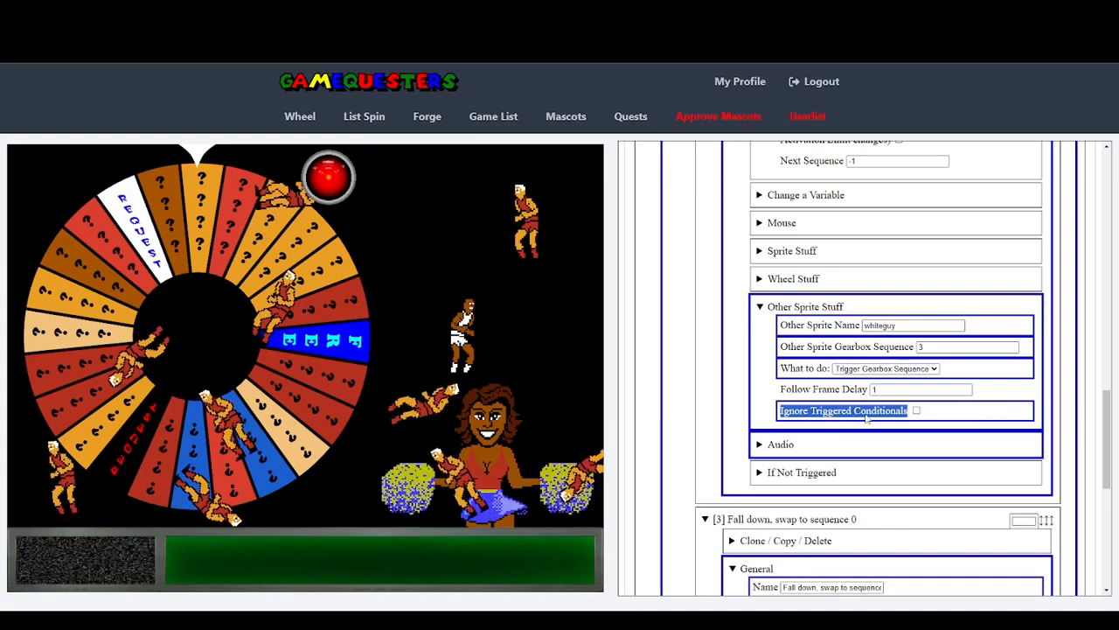
{"action": "left_click", "coordinate": [868, 418]}
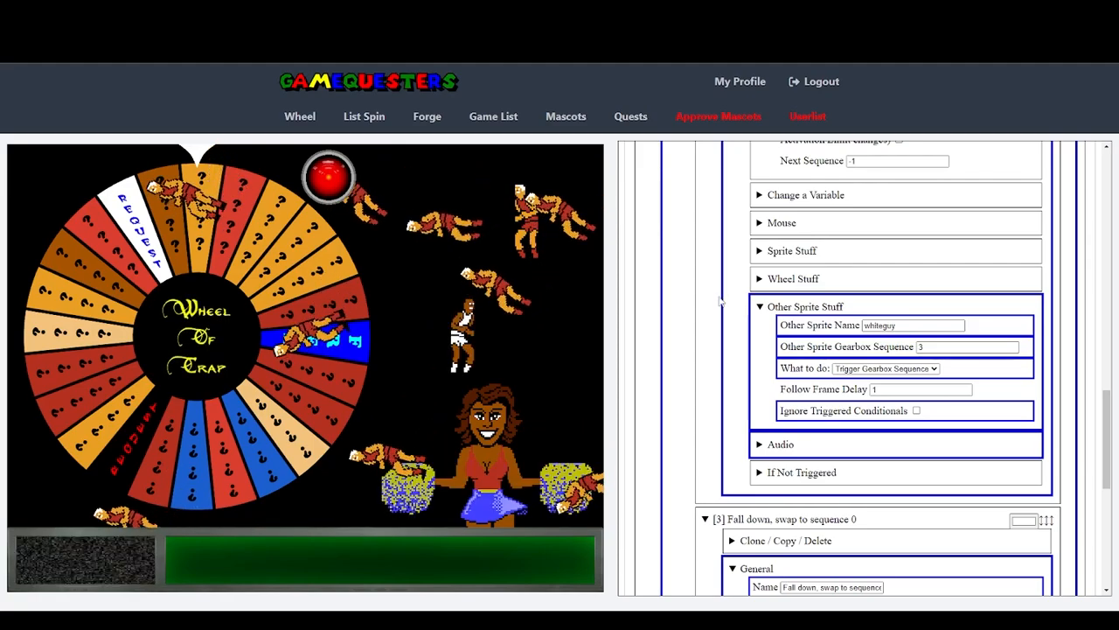
Step: Collapse the punch gearbox's trigger effects and check the triggers of blackguy's "Fall down, swap to sequence 0" gearbox
{"action": "scroll", "coordinate": [723, 302], "scroll_direction": "up", "scroll_amount": 5}
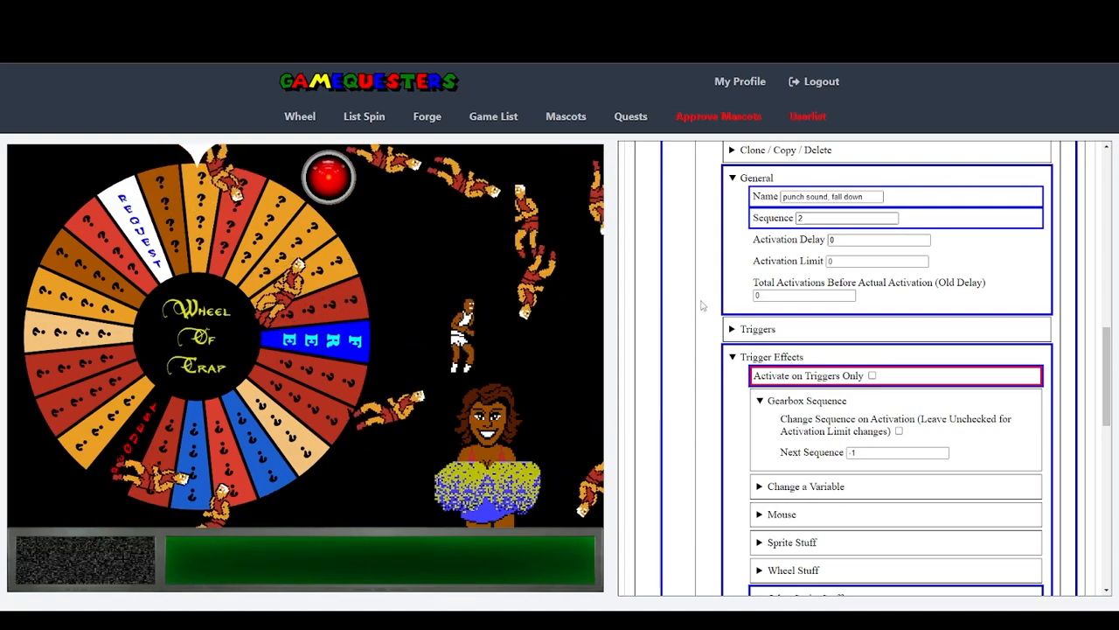
{"action": "left_click", "coordinate": [733, 357]}
{"action": "scroll", "coordinate": [708, 393], "scroll_direction": "up", "scroll_amount": 1}
{"action": "scroll", "coordinate": [707, 392], "scroll_direction": "up", "scroll_amount": 2}
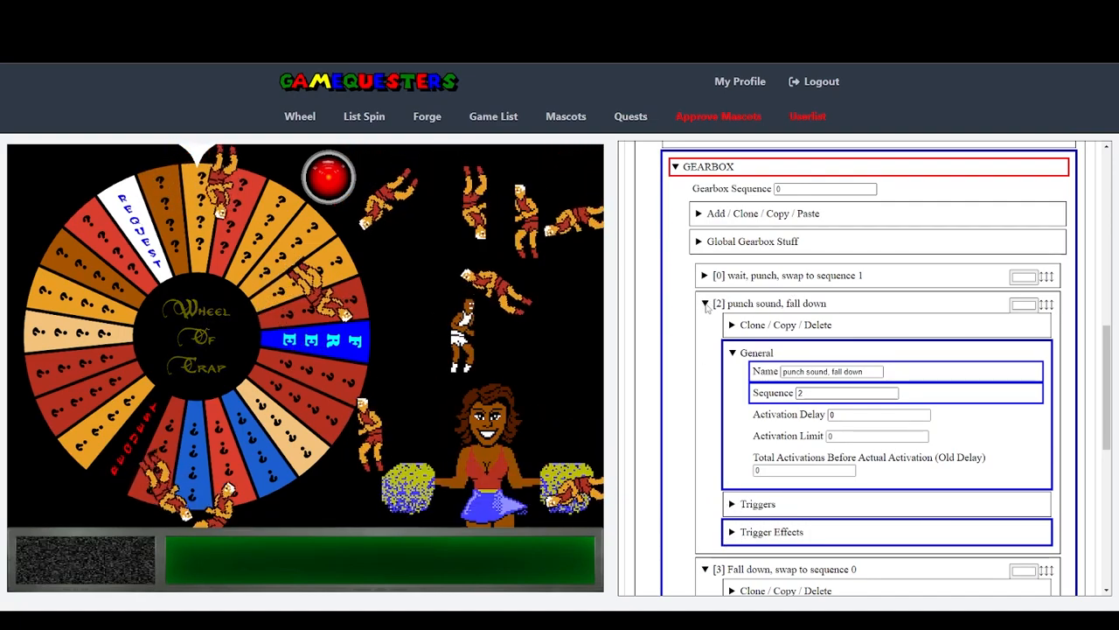
{"action": "scroll", "coordinate": [704, 420], "scroll_direction": "down", "scroll_amount": 2}
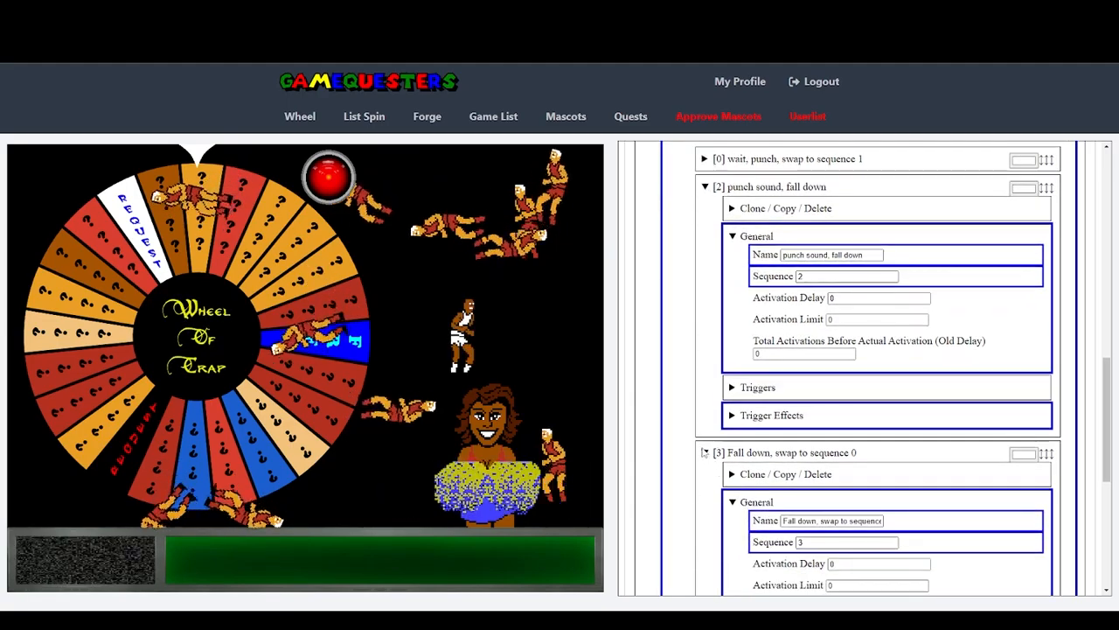
{"action": "scroll", "coordinate": [705, 452], "scroll_direction": "down", "scroll_amount": 2}
{"action": "left_click", "coordinate": [732, 537]}
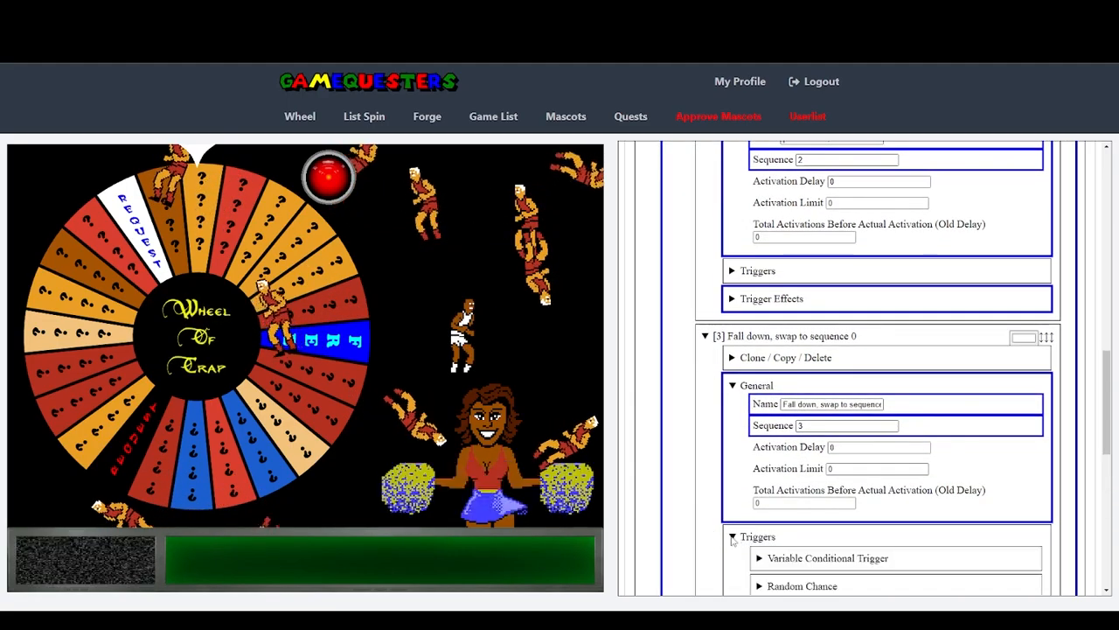
{"action": "left_click", "coordinate": [733, 537]}
{"action": "scroll", "coordinate": [739, 308], "scroll_direction": "up", "scroll_amount": 1}
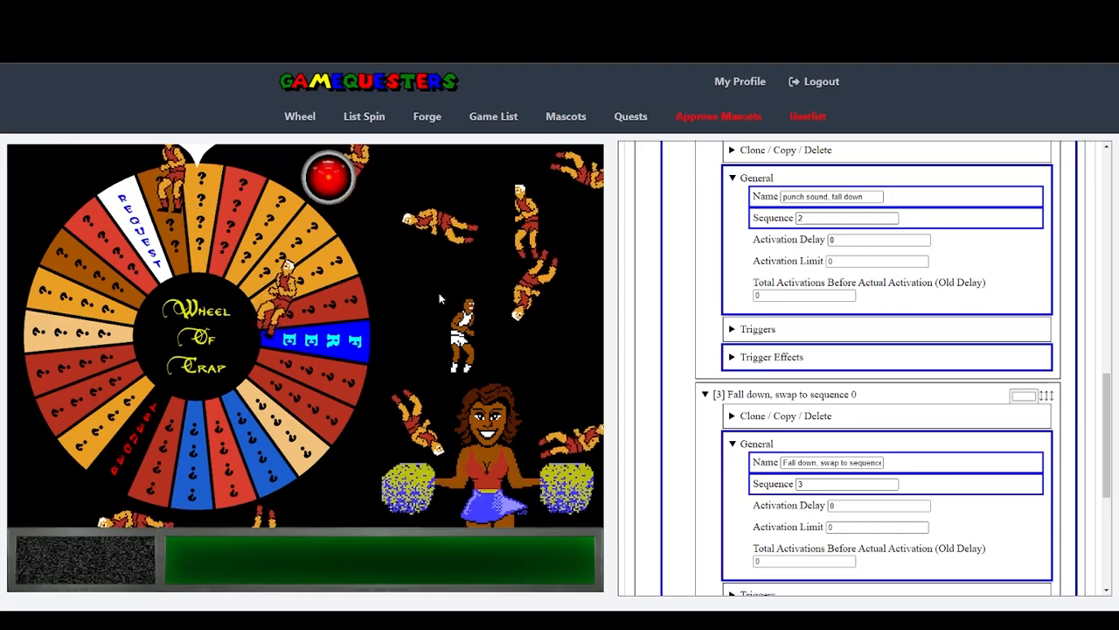
{"action": "scroll", "coordinate": [709, 299], "scroll_direction": "up", "scroll_amount": 3}
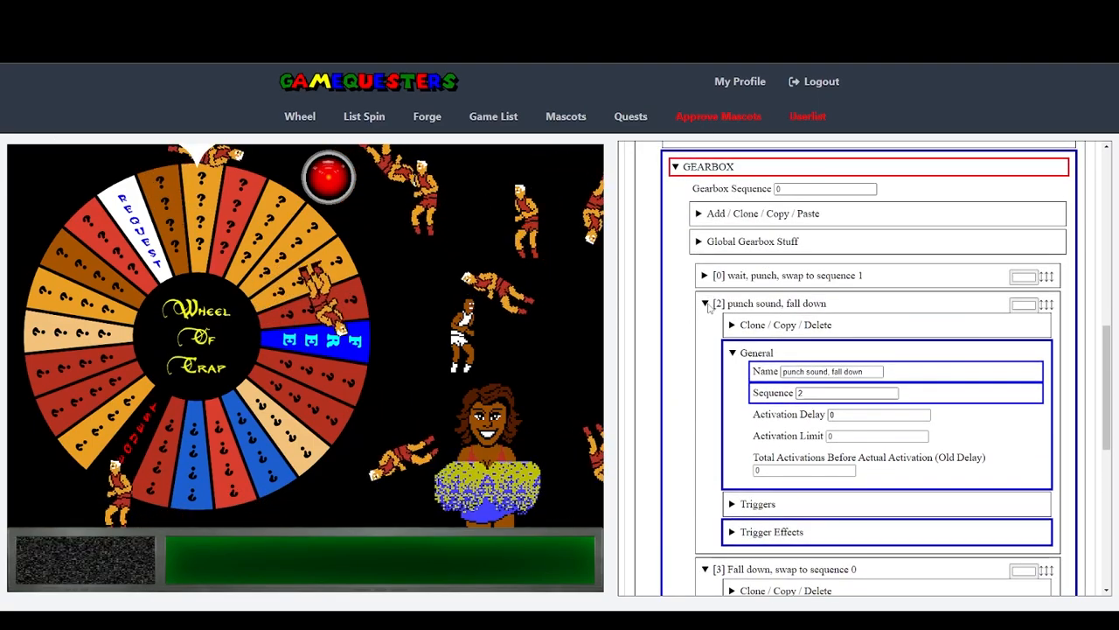